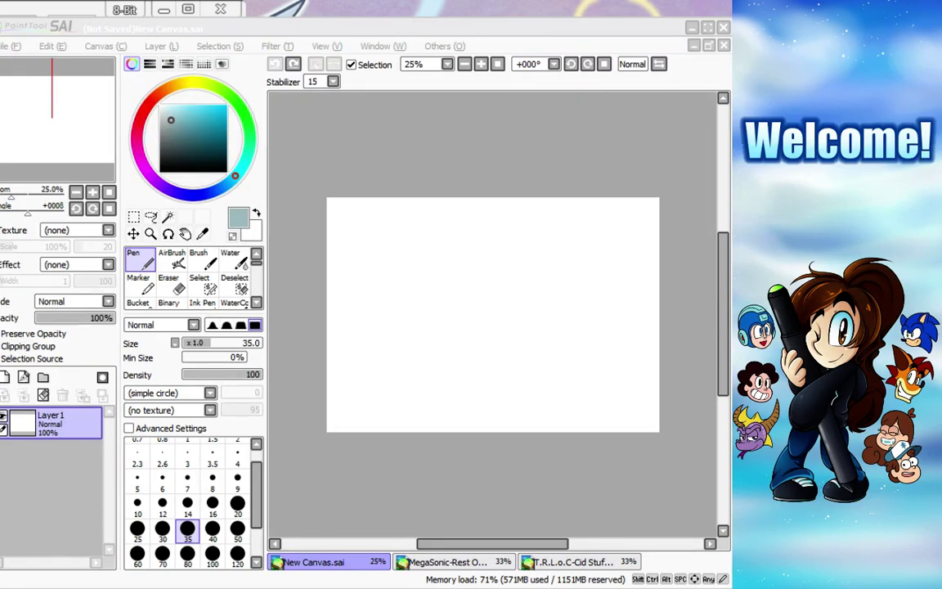
key("alt+Tab")
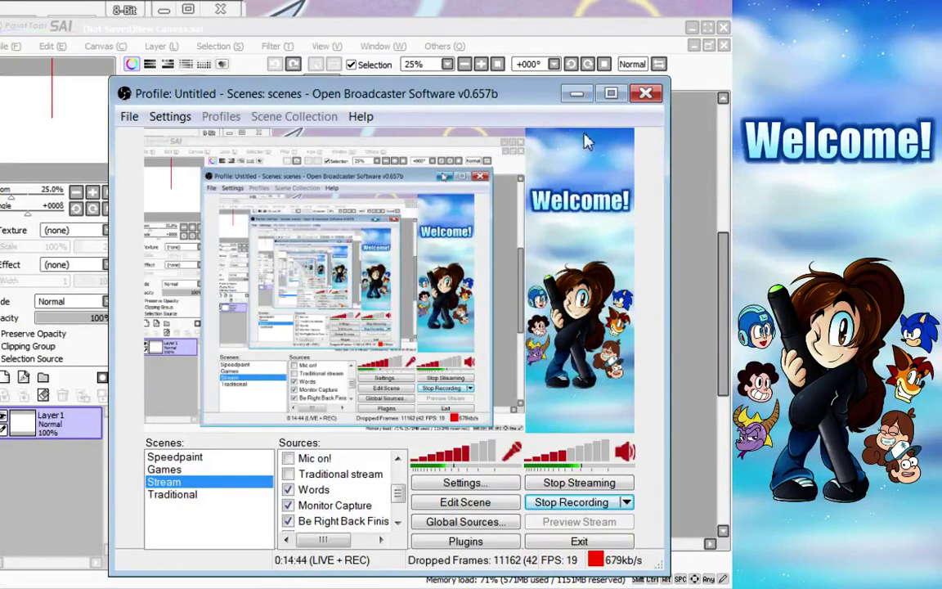
left_click(578, 96)
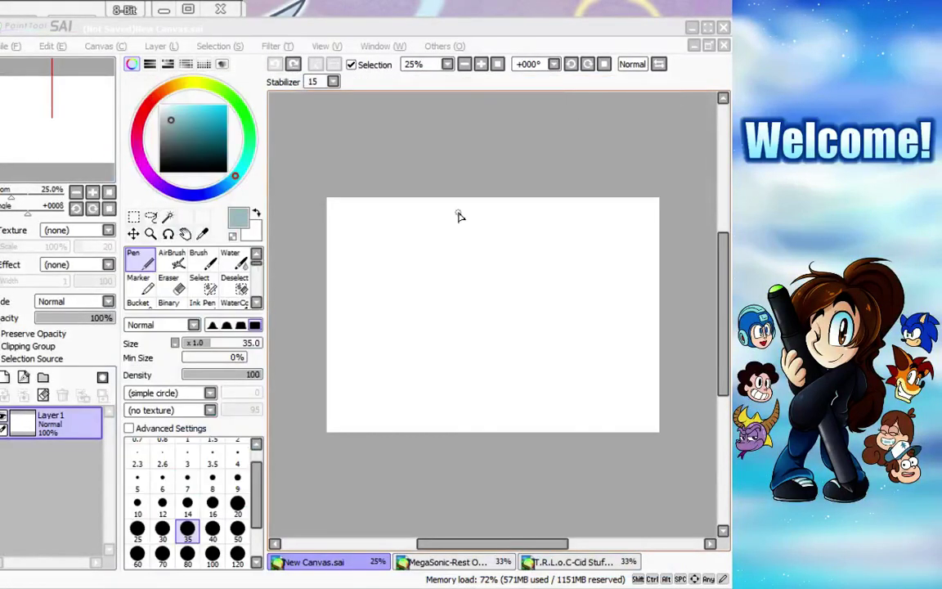
Switch to the web browser and look over the Gex reference images.
key("alt+Tab")
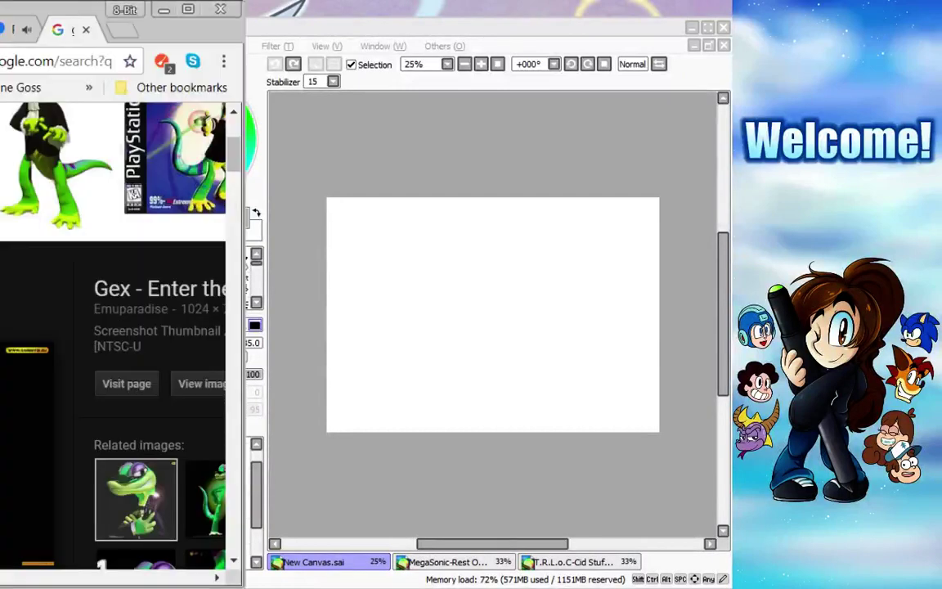
left_click(86, 31)
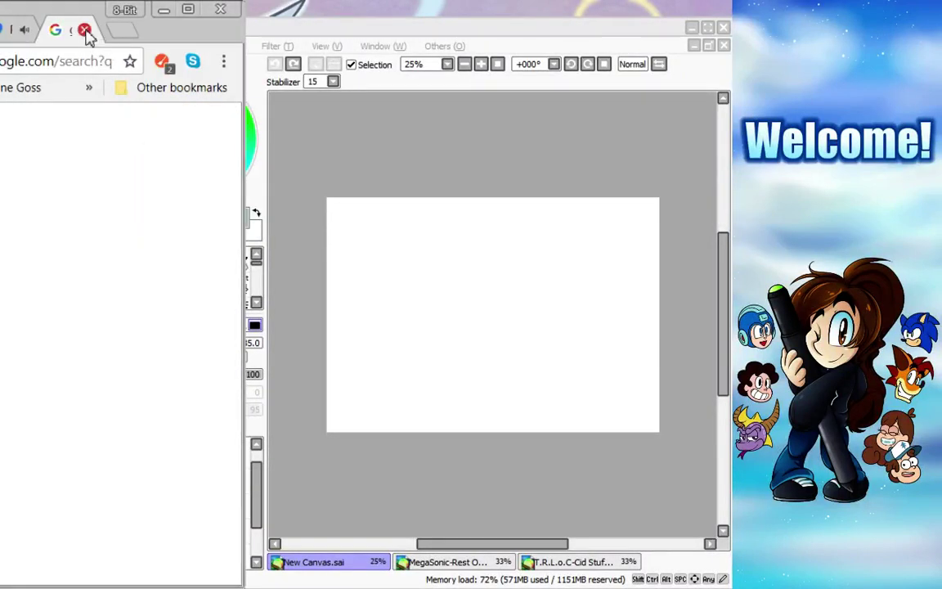
mouse_move(235, 156)
left_mouse_down()
mouse_move(236, 168)
mouse_move(237, 157)
left_mouse_up()
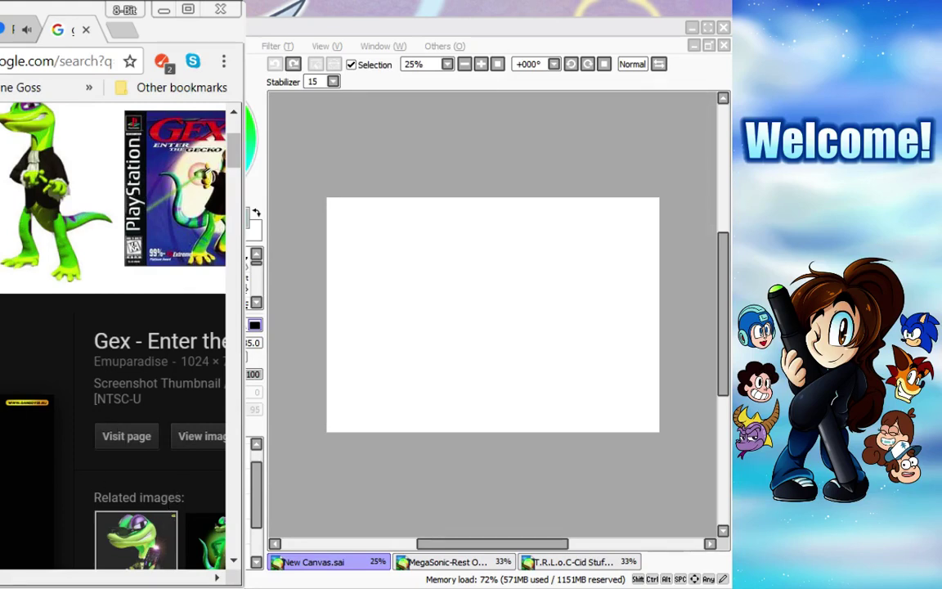
Switch to Open Broadcaster Software, raise the microphone volume, and return to the drawing canvas.
key("alt+Tab")
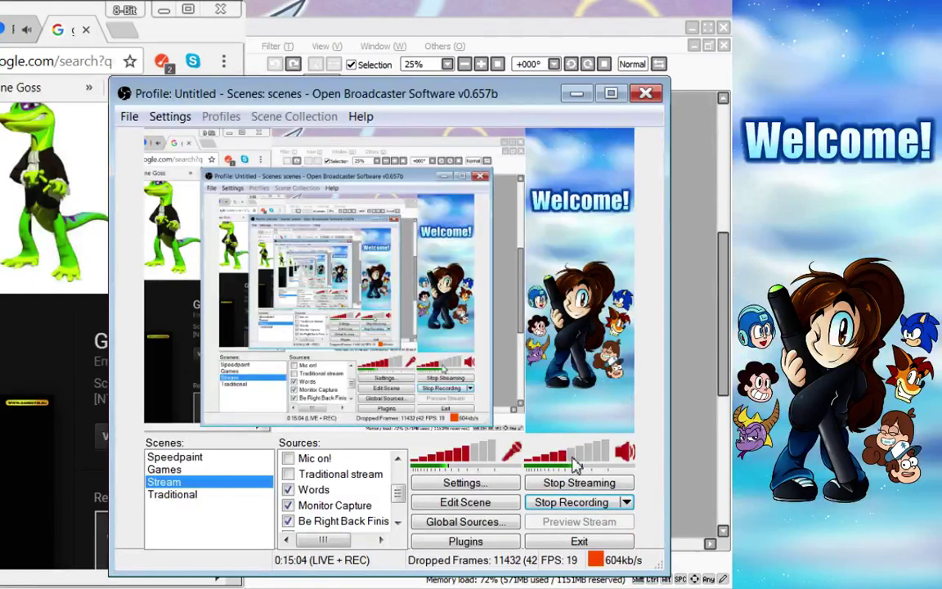
left_click(479, 455)
left_click_drag(483, 463, 482, 465)
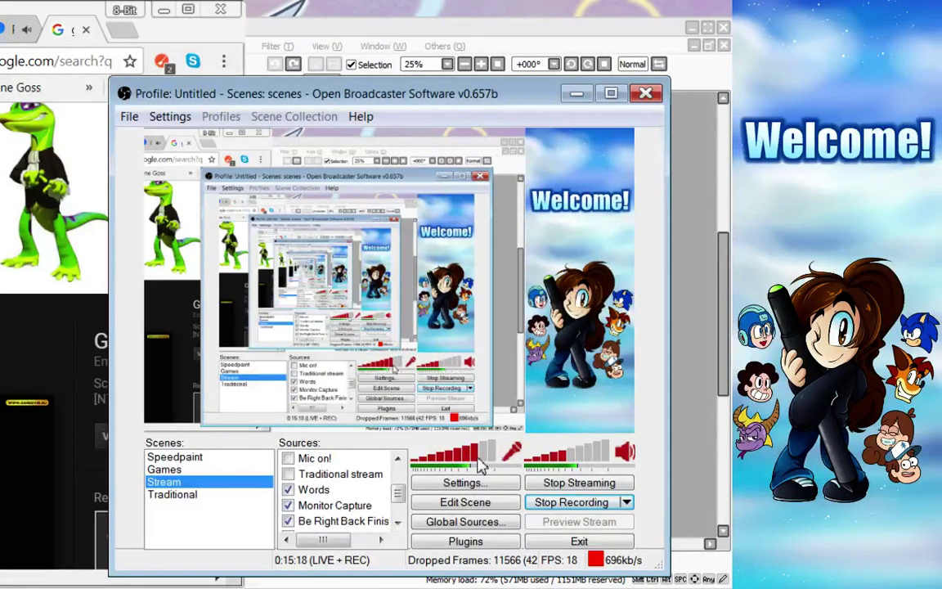
left_click(577, 96)
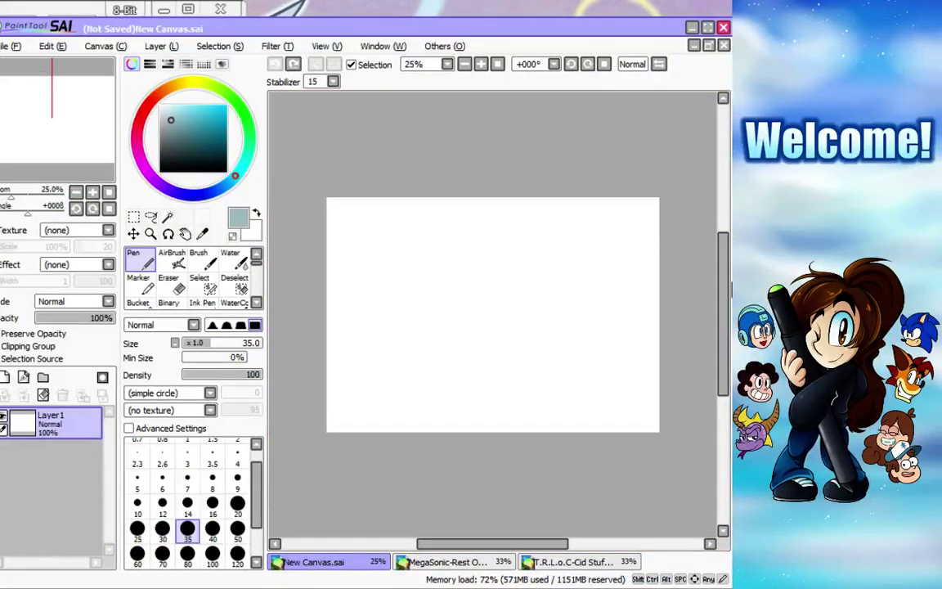
Choose a dark green drawing colour and select the AirBrush tool at size 12.
left_click_drag(722, 295, 724, 285)
left_click_drag(504, 541, 511, 543)
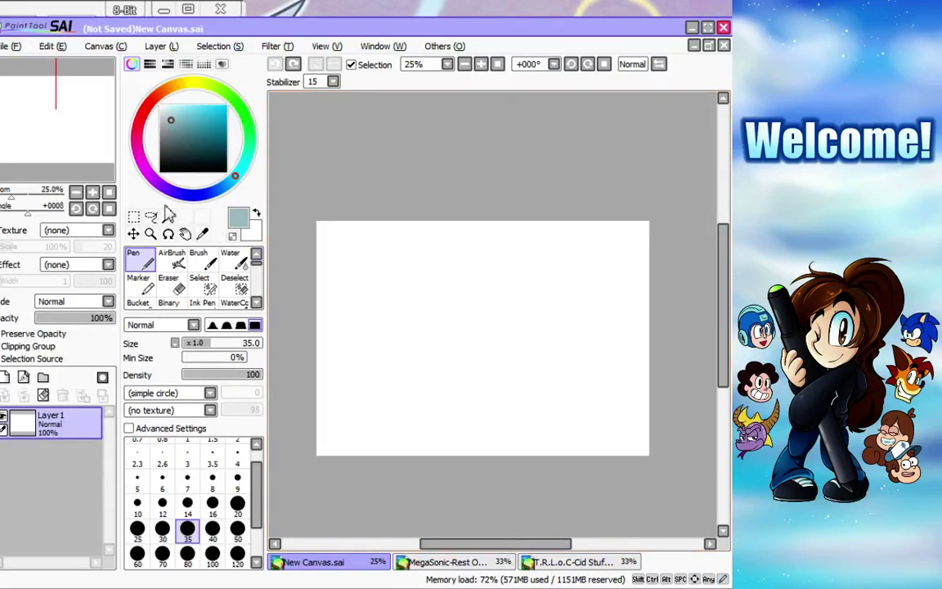
left_click(151, 234)
left_click(249, 139)
left_click(195, 141)
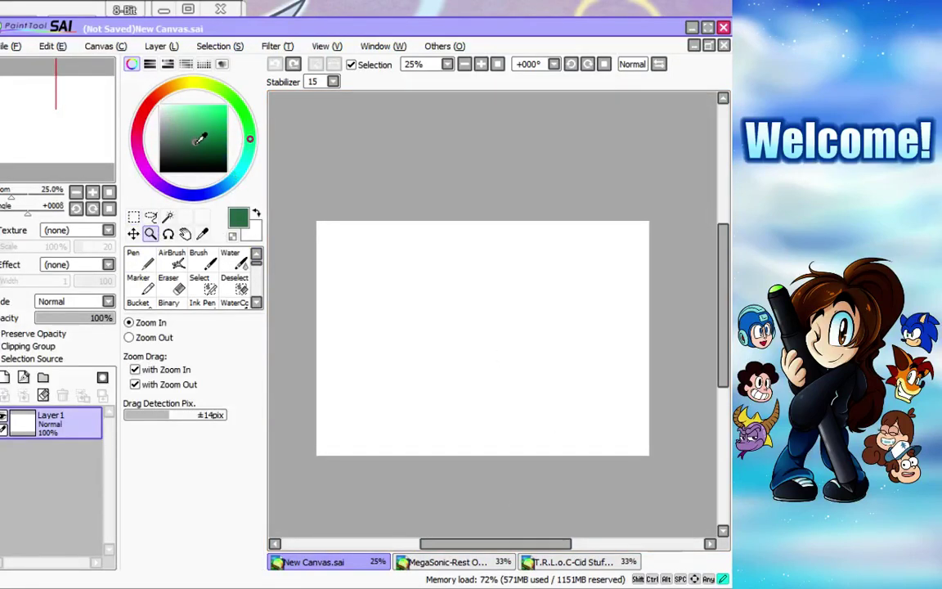
left_click(364, 324)
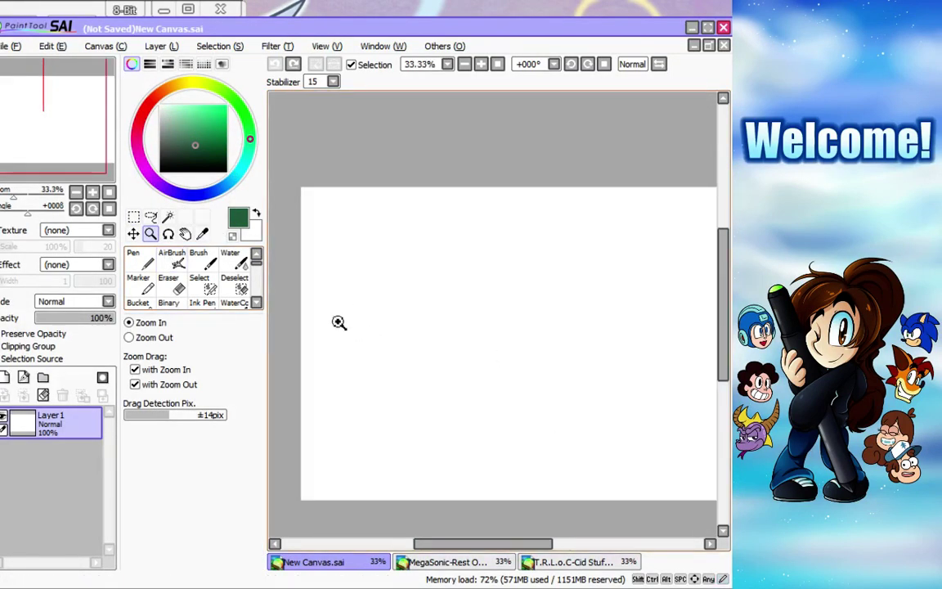
left_click(175, 260)
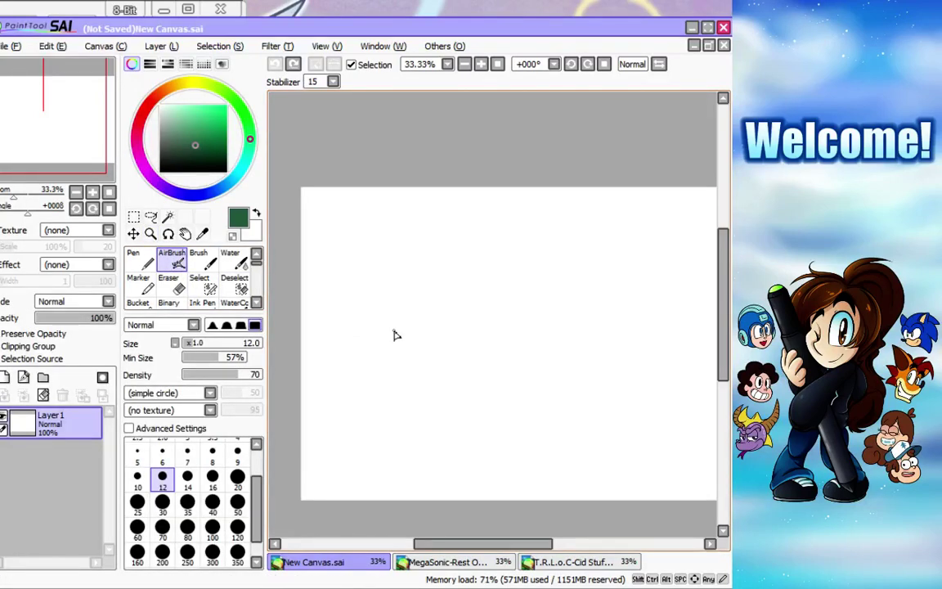
Sketch the character's head in dark green with the AirBrush: round skull, large eye circle, cheek circle and long flat snout.
left_click_drag(469, 543, 477, 543)
left_click(150, 234)
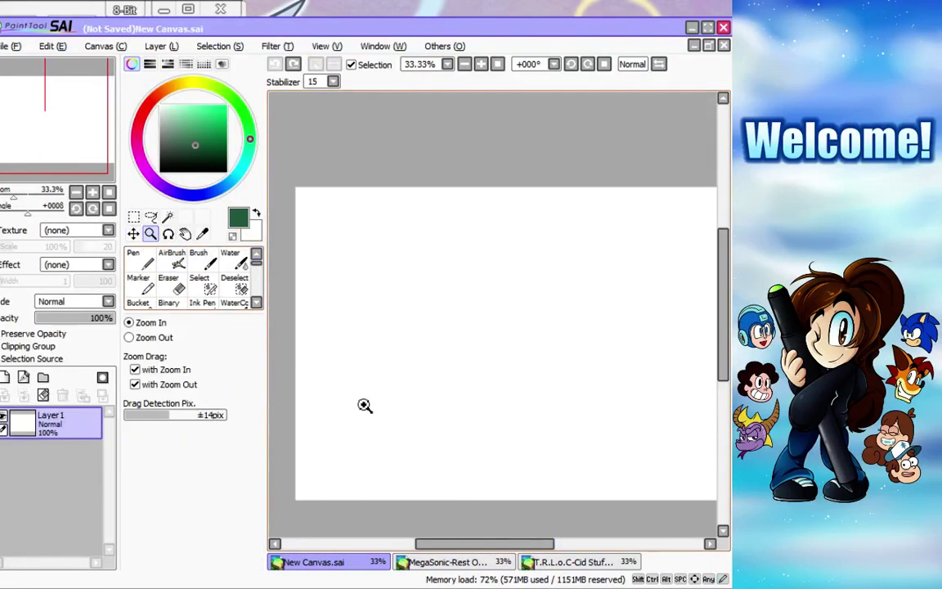
left_click(361, 318)
left_click(351, 280)
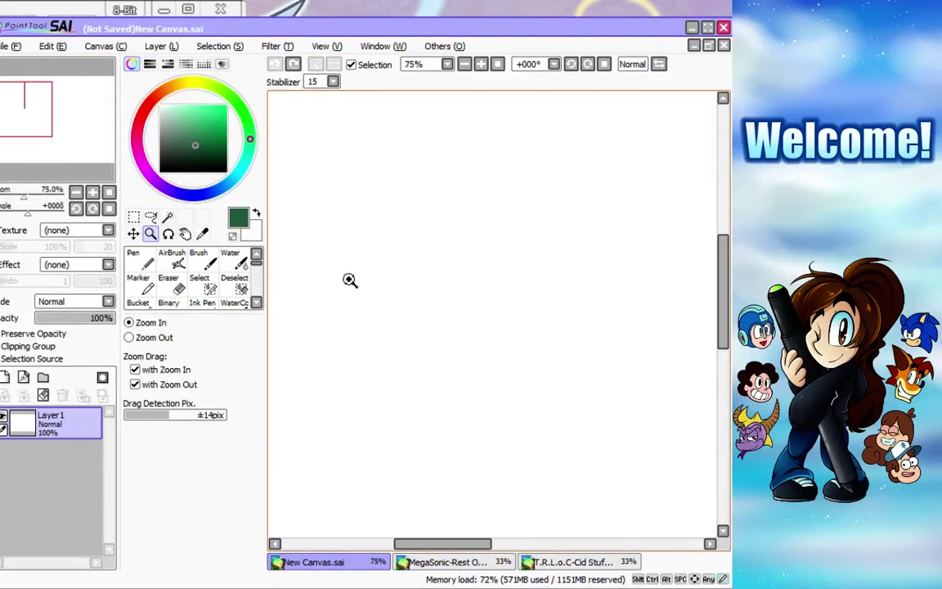
left_click(172, 259)
mouse_move(418, 179)
left_mouse_down()
mouse_move(384, 169)
mouse_move(466, 231)
mouse_move(457, 166)
mouse_move(347, 253)
mouse_move(415, 149)
mouse_move(468, 239)
mouse_move(386, 150)
mouse_move(478, 230)
mouse_move(358, 258)
mouse_move(487, 198)
mouse_move(435, 236)
mouse_move(400, 162)
mouse_move(459, 206)
mouse_move(399, 222)
mouse_move(435, 189)
mouse_move(395, 185)
mouse_move(458, 176)
mouse_move(386, 199)
mouse_move(458, 167)
mouse_move(407, 219)
mouse_move(463, 214)
mouse_move(431, 163)
mouse_move(397, 210)
mouse_move(426, 158)
mouse_move(470, 226)
mouse_move(474, 276)
mouse_move(424, 260)
mouse_move(465, 217)
mouse_move(463, 260)
mouse_move(477, 266)
mouse_move(402, 247)
mouse_move(447, 223)
mouse_move(462, 260)
mouse_move(462, 221)
mouse_move(379, 275)
mouse_move(485, 243)
mouse_move(480, 229)
mouse_move(357, 279)
mouse_move(406, 251)
mouse_move(310, 286)
mouse_move(417, 253)
mouse_move(327, 283)
mouse_move(293, 284)
mouse_move(362, 273)
mouse_move(286, 282)
left_mouse_up()
mouse_move(307, 243)
left_mouse_down()
mouse_move(390, 238)
mouse_move(331, 232)
mouse_move(350, 267)
left_mouse_up()
left_click_drag(466, 544, 457, 541)
mouse_move(355, 258)
left_mouse_down()
mouse_move(327, 286)
mouse_move(304, 275)
mouse_move(387, 243)
mouse_move(306, 246)
mouse_move(347, 288)
mouse_move(303, 261)
mouse_move(373, 272)
mouse_move(299, 276)
mouse_move(357, 257)
mouse_move(401, 268)
mouse_move(338, 264)
mouse_move(428, 270)
left_mouse_up()
mouse_move(336, 288)
left_mouse_down()
mouse_move(378, 292)
mouse_move(329, 287)
mouse_move(391, 297)
mouse_move(377, 300)
mouse_move(479, 296)
mouse_move(429, 302)
mouse_move(521, 276)
mouse_move(511, 237)
mouse_move(532, 241)
mouse_move(509, 284)
mouse_move(474, 232)
mouse_move(488, 222)
mouse_move(496, 286)
mouse_move(535, 259)
mouse_move(426, 239)
mouse_move(413, 175)
left_mouse_up()
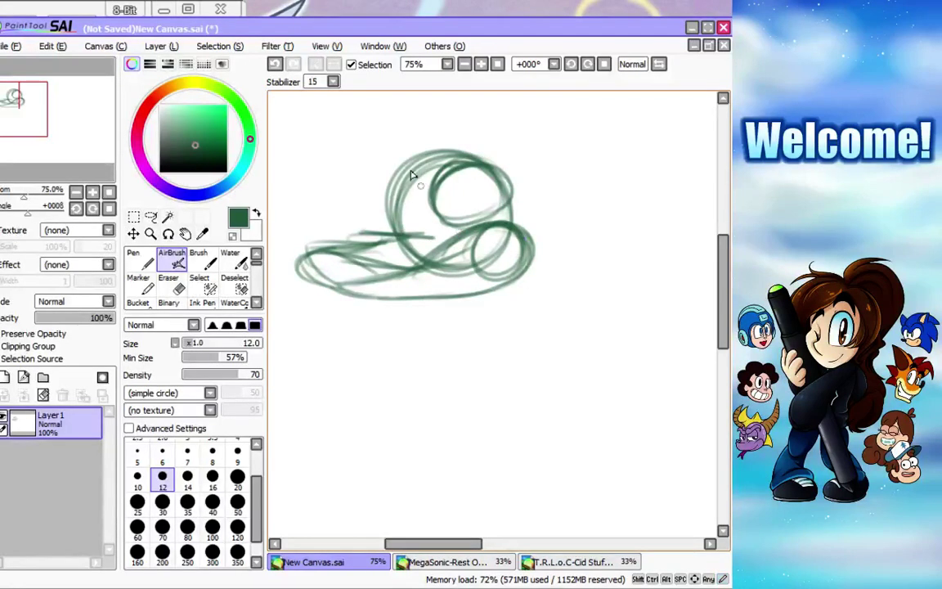
Sketch the brow, far eye bulge and pupil, and add a rounded form with an inner circle beneath the snout.
mouse_move(336, 249)
left_mouse_down()
mouse_move(372, 233)
mouse_move(380, 219)
mouse_move(373, 239)
mouse_move(382, 221)
mouse_move(382, 233)
mouse_move(393, 174)
mouse_move(378, 234)
mouse_move(411, 169)
mouse_move(380, 221)
mouse_move(376, 191)
mouse_move(404, 175)
mouse_move(385, 234)
left_mouse_up()
mouse_move(440, 219)
left_mouse_down()
mouse_move(446, 184)
mouse_move(439, 197)
mouse_move(494, 173)
mouse_move(438, 197)
mouse_move(511, 178)
mouse_move(473, 187)
mouse_move(464, 176)
mouse_move(515, 189)
mouse_move(504, 162)
mouse_move(436, 191)
mouse_move(453, 159)
mouse_move(510, 187)
mouse_move(488, 151)
mouse_move(434, 184)
mouse_move(439, 167)
mouse_move(513, 190)
mouse_move(497, 176)
mouse_move(506, 202)
left_mouse_up()
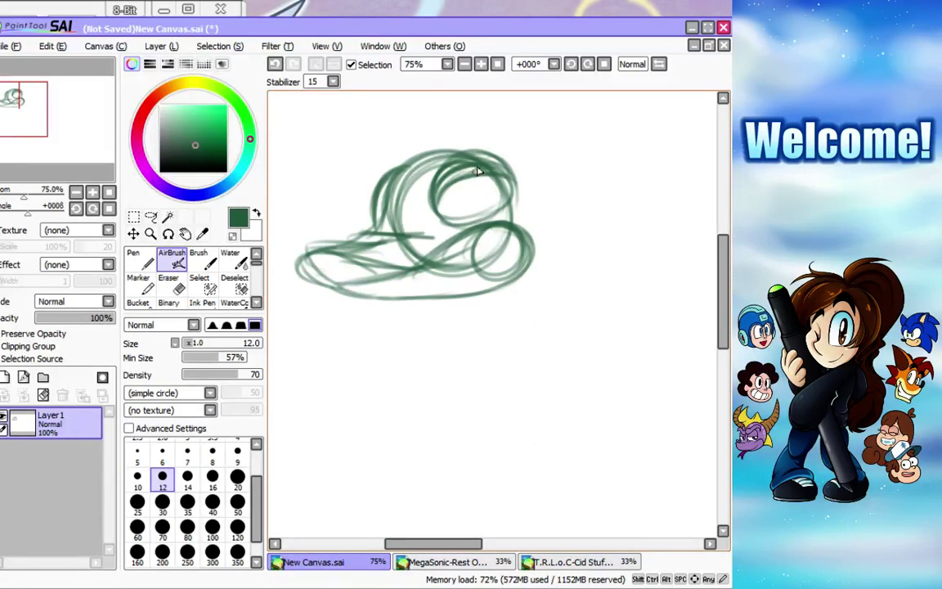
mouse_move(477, 211)
left_mouse_down()
mouse_move(466, 177)
mouse_move(482, 187)
mouse_move(478, 174)
mouse_move(476, 206)
mouse_move(481, 175)
mouse_move(476, 208)
mouse_move(480, 172)
mouse_move(485, 204)
left_mouse_up()
mouse_move(419, 339)
left_mouse_down()
mouse_move(457, 337)
mouse_move(415, 369)
mouse_move(417, 346)
mouse_move(435, 371)
mouse_move(432, 314)
mouse_move(446, 361)
mouse_move(446, 310)
mouse_move(339, 335)
mouse_move(346, 340)
mouse_move(353, 310)
mouse_move(421, 303)
mouse_move(355, 335)
mouse_move(351, 321)
mouse_move(378, 351)
mouse_move(363, 346)
mouse_move(430, 368)
left_mouse_up()
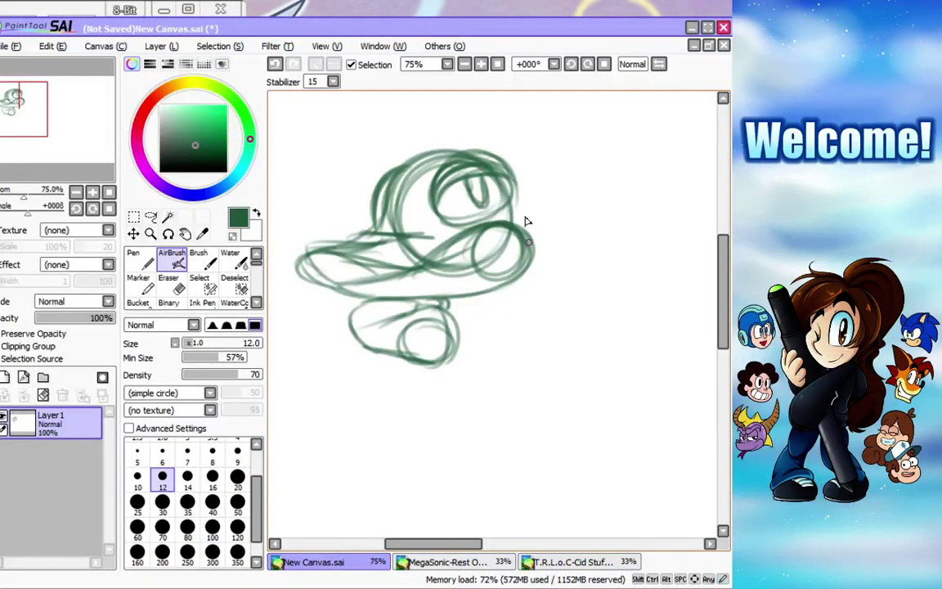
Mask the near eye with the Select brush at size 100 and start a Free Deform transform on it.
left_click(200, 282)
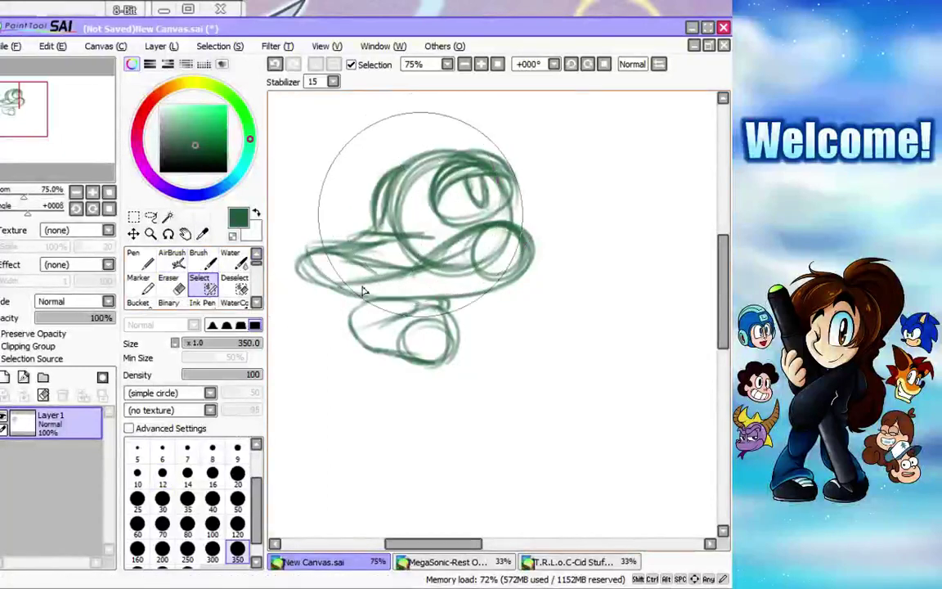
left_click(213, 524)
left_click(452, 200)
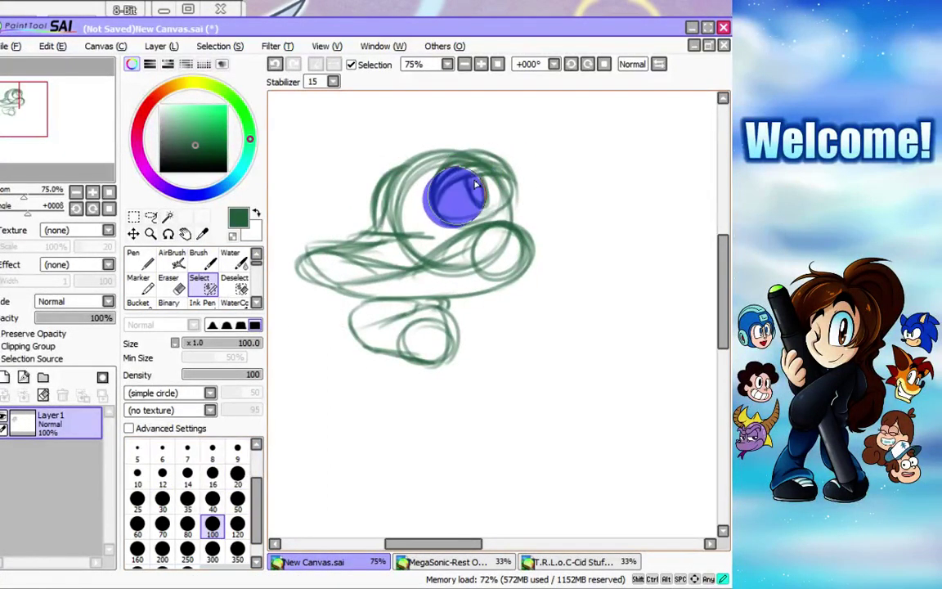
left_click_drag(459, 200, 446, 191)
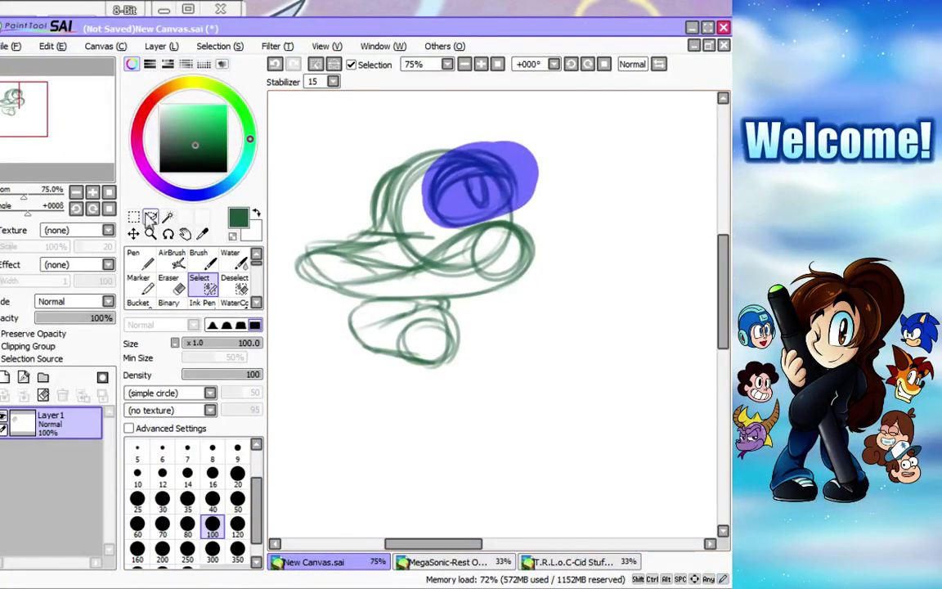
left_click(133, 217)
left_click(143, 398)
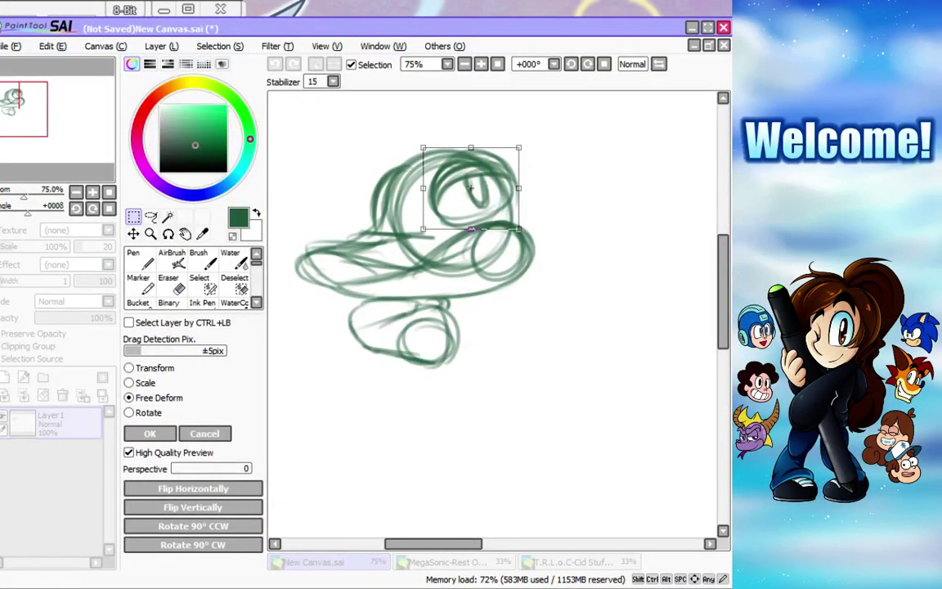
Switch to Open Broadcaster Software, enable the "Mic on!" source in the Stream scene, and return to the canvas.
key("alt+Tab")
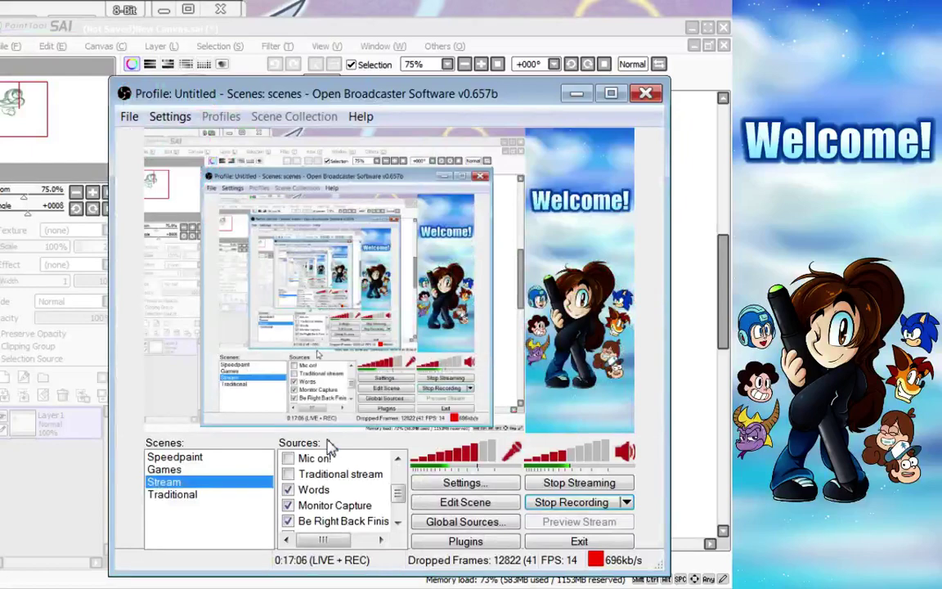
left_click(288, 459)
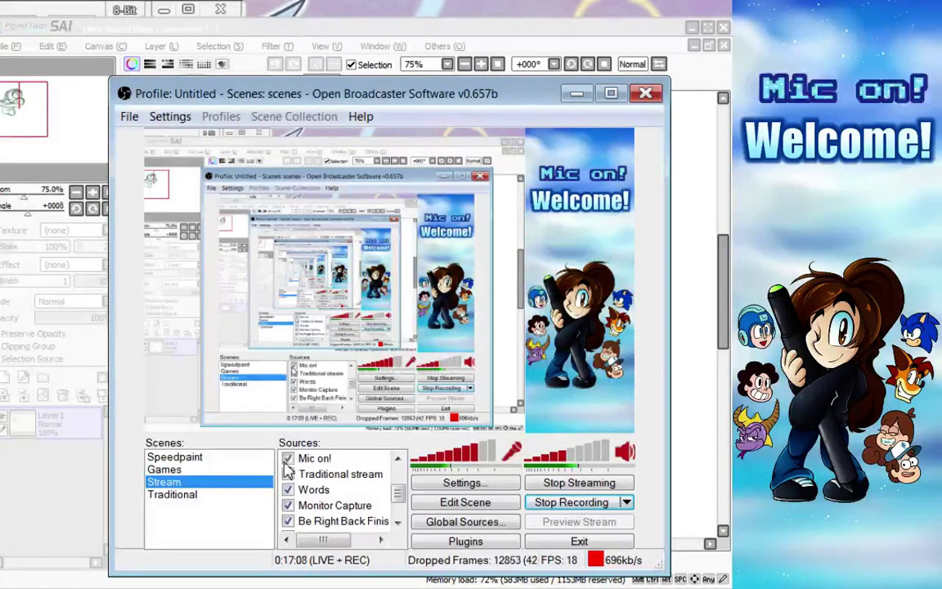
left_click(575, 93)
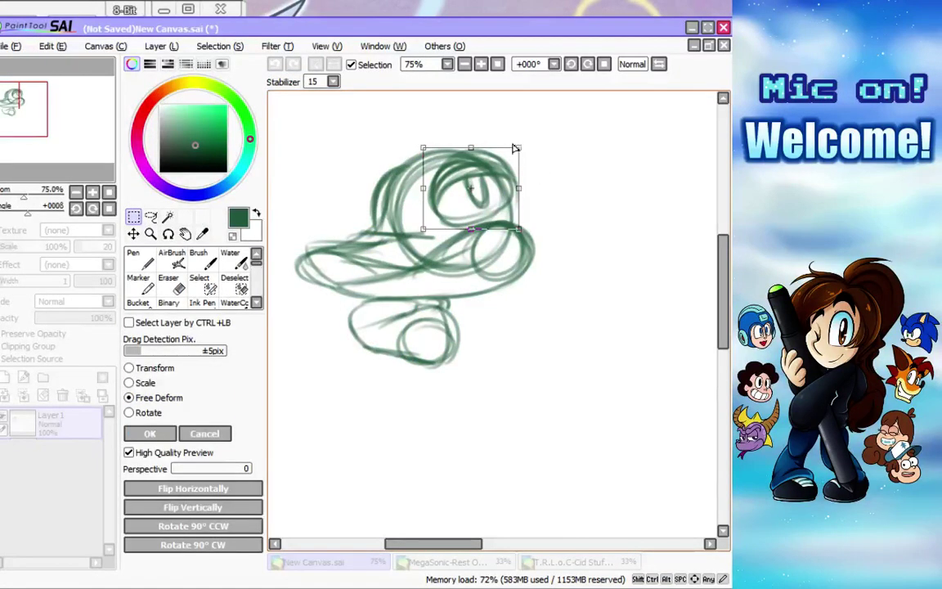
Narrow the selected eye by pulling its upper corner on the cheek side inward and apply the deformation.
left_click_drag(521, 151, 500, 146)
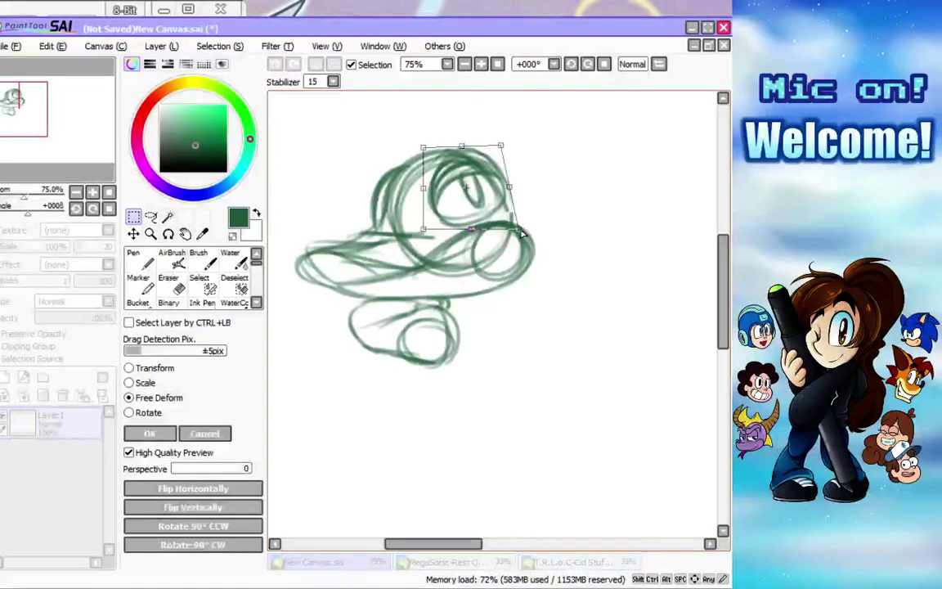
left_click_drag(519, 233, 518, 232)
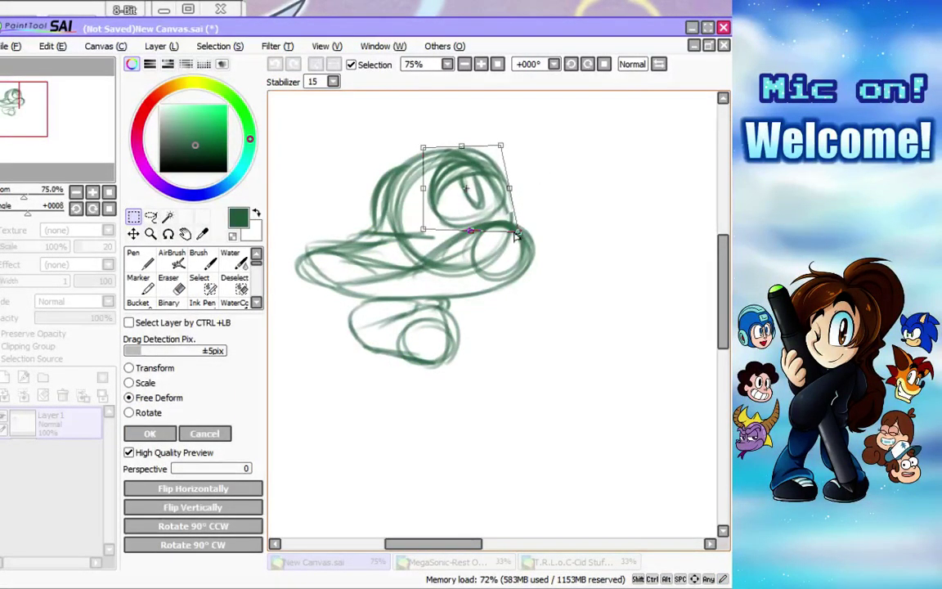
left_click(150, 433)
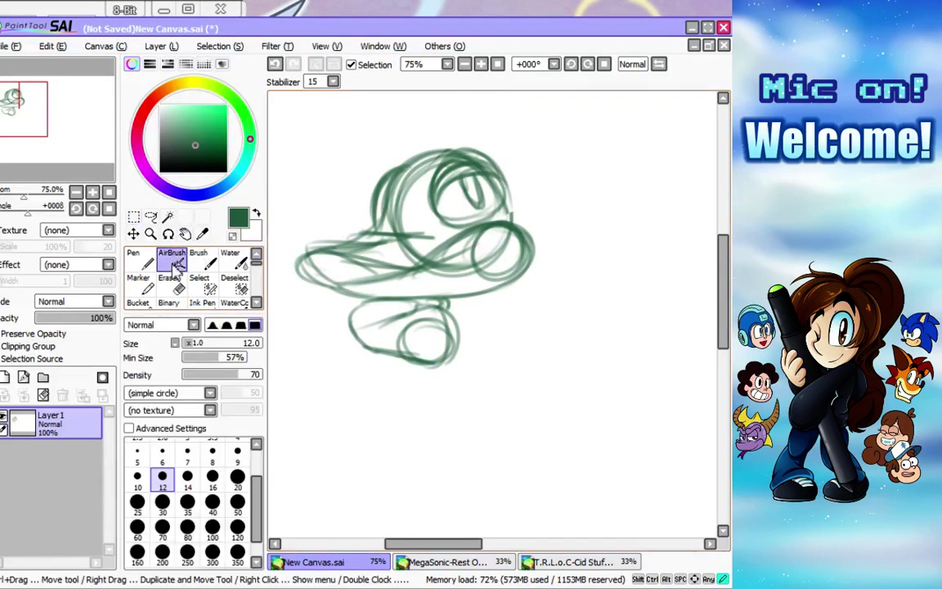
Sketch a taller outer outline over the crown and back of the head on the mirrored view, and refine it unmirrored.
left_click(658, 65)
mouse_move(444, 242)
left_mouse_down()
mouse_move(477, 178)
mouse_move(441, 237)
mouse_move(475, 175)
mouse_move(444, 216)
mouse_move(503, 147)
mouse_move(454, 208)
mouse_move(489, 156)
mouse_move(573, 180)
mouse_move(514, 143)
mouse_move(482, 166)
mouse_move(575, 181)
left_mouse_up()
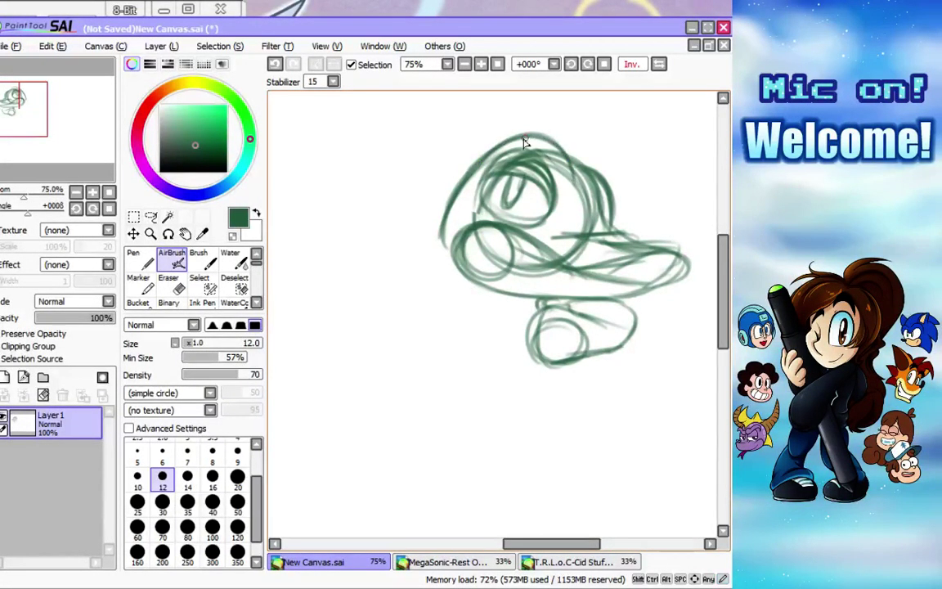
left_click(658, 65)
mouse_move(540, 211)
left_mouse_down()
mouse_move(537, 255)
mouse_move(547, 225)
left_mouse_up()
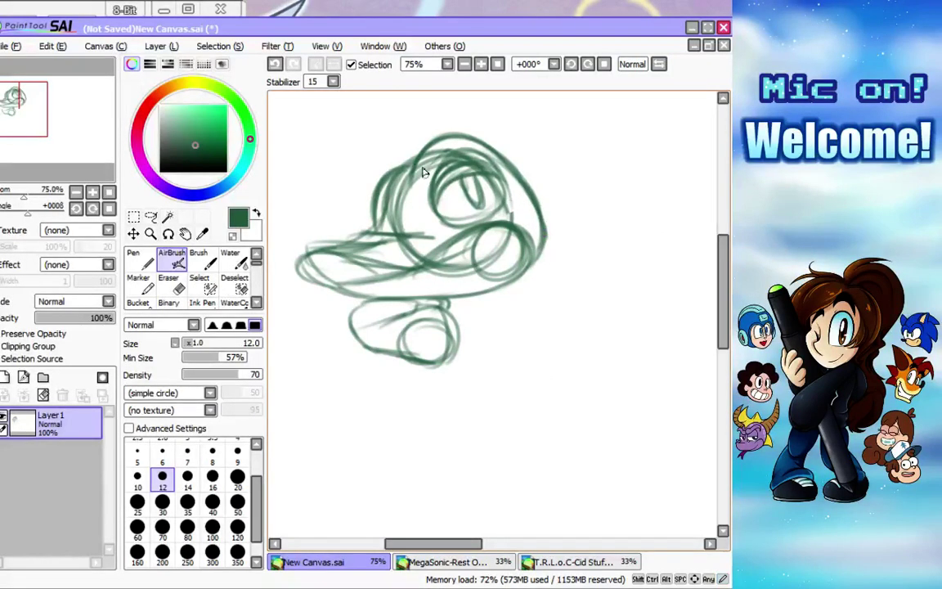
mouse_move(382, 219)
left_mouse_down()
mouse_move(392, 170)
mouse_move(381, 194)
mouse_move(411, 160)
mouse_move(386, 178)
mouse_move(445, 158)
left_mouse_up()
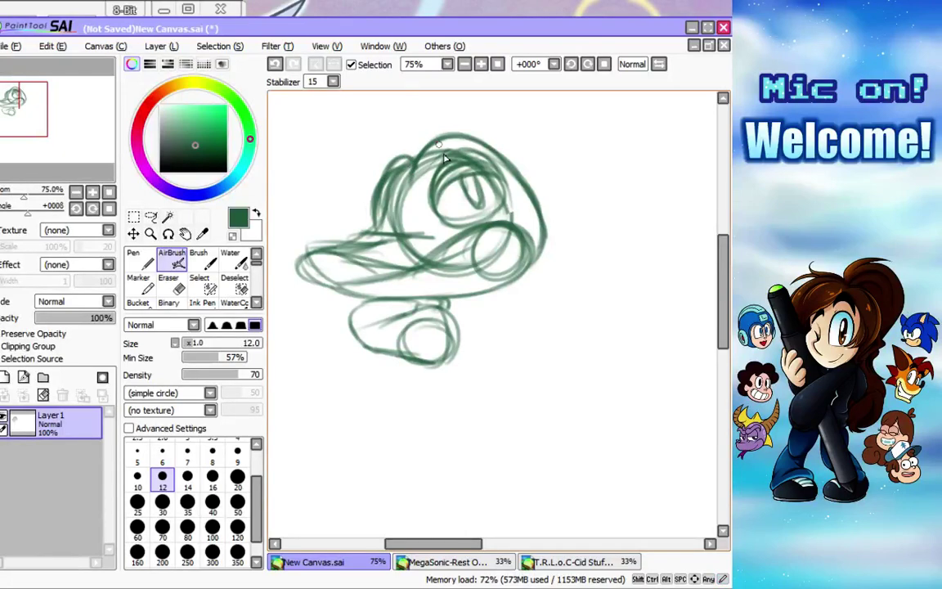
Sketch the back line curving down from the head and a tilted oval at its lower end.
left_click_drag(547, 229, 530, 357)
left_click_drag(537, 209, 519, 382)
left_click_drag(545, 282, 523, 375)
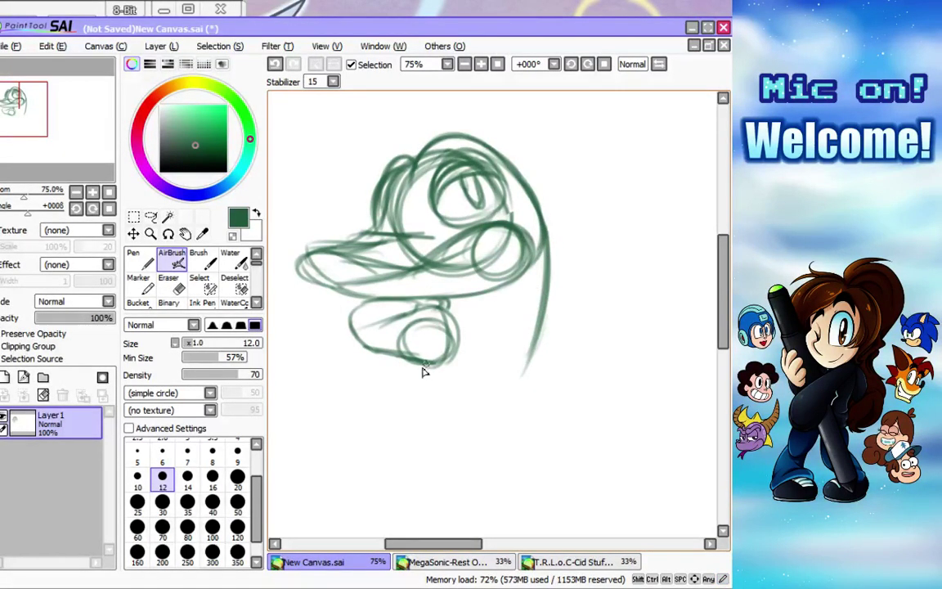
mouse_move(494, 413)
left_mouse_down()
mouse_move(513, 354)
mouse_move(471, 445)
mouse_move(501, 364)
left_mouse_up()
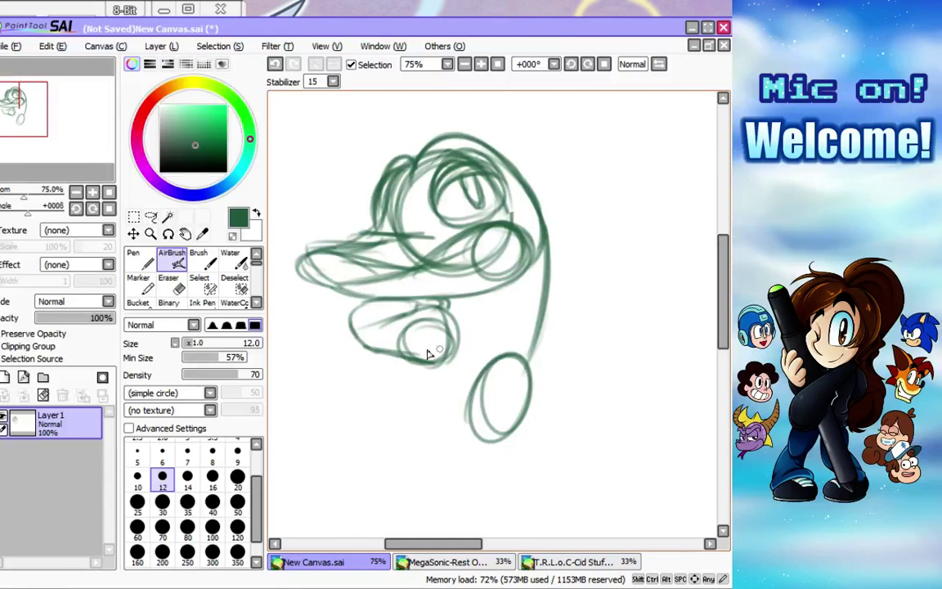
Sketch the long upright limb below the snout and the rounded lower body joining it to the back.
mouse_move(411, 376)
left_mouse_down()
mouse_move(399, 403)
mouse_move(409, 369)
mouse_move(443, 485)
mouse_move(386, 420)
mouse_move(414, 366)
mouse_move(402, 488)
mouse_move(452, 417)
mouse_move(456, 463)
mouse_move(421, 481)
mouse_move(447, 363)
mouse_move(446, 409)
left_mouse_up()
left_click_drag(720, 296, 720, 310)
mouse_move(529, 322)
left_mouse_down()
mouse_move(529, 396)
mouse_move(440, 444)
left_mouse_up()
left_click_drag(440, 444, 512, 438)
left_click_drag(476, 313, 468, 391)
left_click_drag(479, 377, 427, 379)
left_click_drag(509, 435, 485, 422)
Sketch the forward-pointing foot with its connecting leg contours, and add a dark mark on the snout's underside near the tip.
mouse_move(327, 412)
left_mouse_down()
mouse_move(389, 389)
mouse_move(416, 434)
mouse_move(337, 435)
left_mouse_up()
mouse_move(384, 378)
left_mouse_down()
mouse_move(344, 393)
mouse_move(415, 435)
left_mouse_up()
left_click_drag(334, 411, 482, 383)
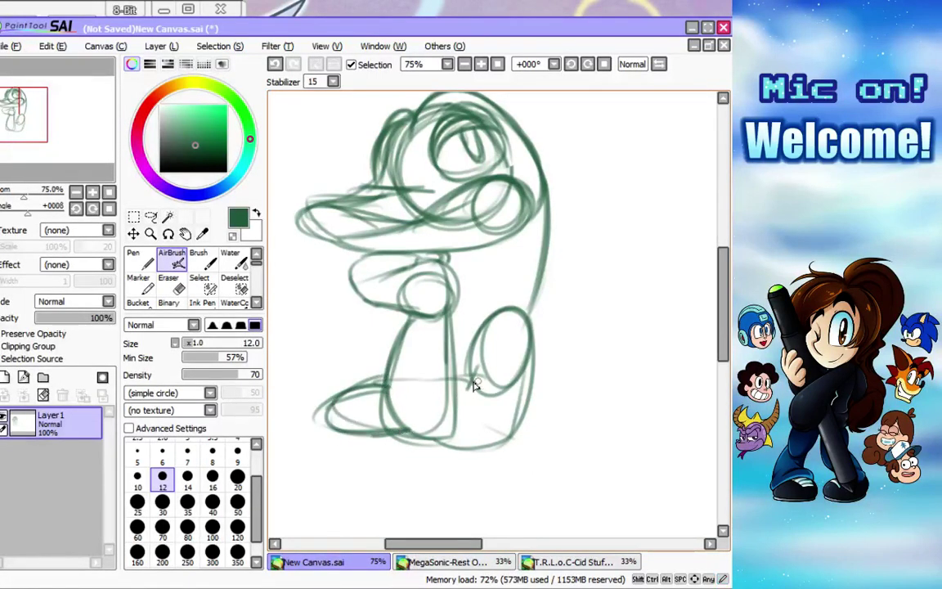
mouse_move(387, 402)
left_mouse_down()
mouse_move(385, 444)
mouse_move(448, 449)
mouse_move(411, 328)
left_mouse_up()
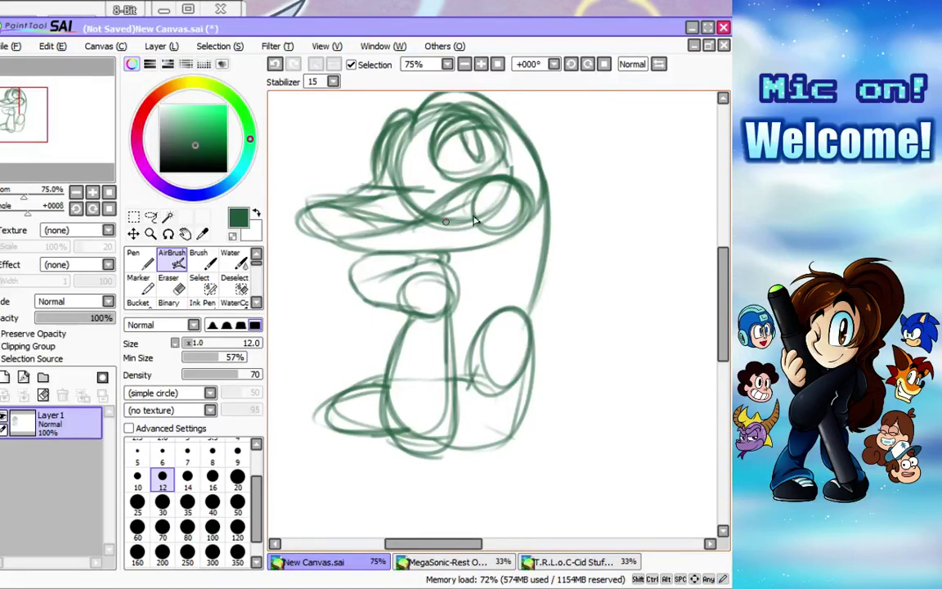
left_click_drag(341, 239, 370, 256)
left_click_drag(726, 300, 726, 292)
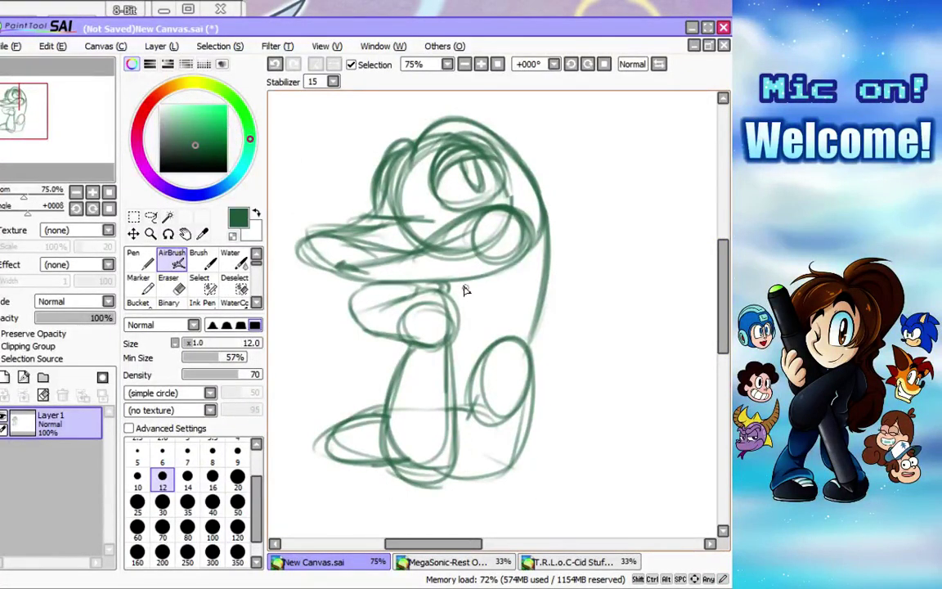
Sketch the neck and chest curves below the jaw, and a large rounded contour in front of the upright limb above the foot.
mouse_move(456, 278)
left_mouse_down()
mouse_move(472, 310)
mouse_move(472, 302)
mouse_move(454, 357)
left_mouse_up()
mouse_move(496, 273)
left_mouse_down()
mouse_move(508, 314)
mouse_move(506, 286)
mouse_move(499, 351)
left_mouse_up()
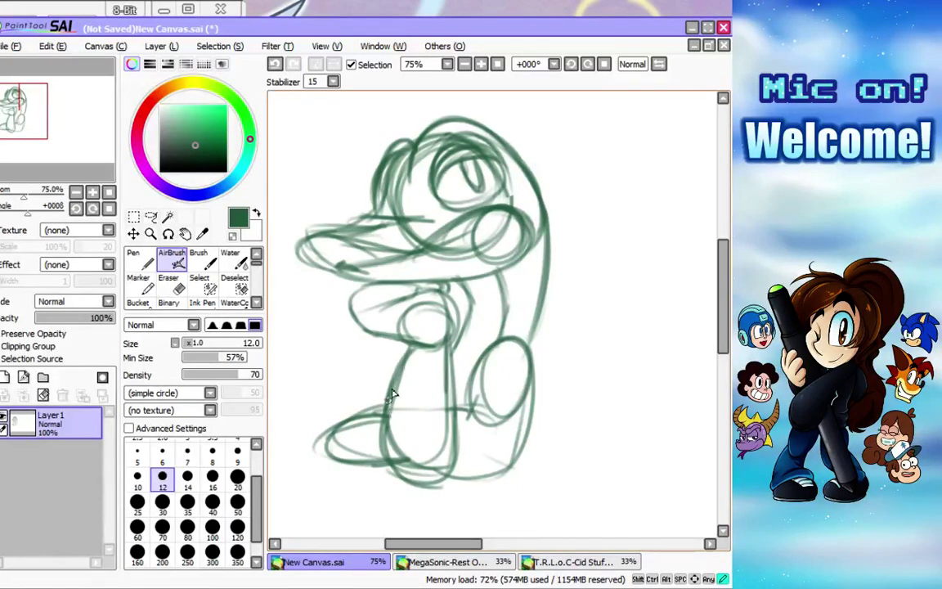
mouse_move(428, 434)
left_mouse_down()
mouse_move(319, 429)
mouse_move(305, 446)
mouse_move(340, 448)
mouse_move(345, 459)
mouse_move(361, 432)
mouse_move(347, 431)
mouse_move(450, 406)
left_mouse_up()
mouse_move(343, 409)
left_mouse_down()
mouse_move(307, 421)
mouse_move(327, 339)
mouse_move(319, 430)
mouse_move(284, 423)
mouse_move(347, 323)
mouse_move(302, 400)
mouse_move(281, 377)
mouse_move(350, 318)
left_mouse_up()
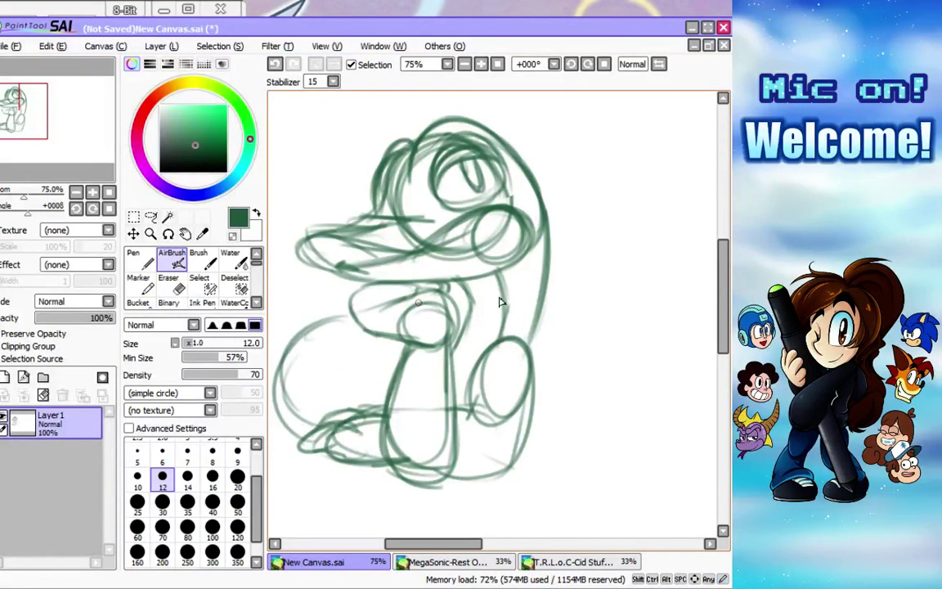
Sketch a curved, pointed tail sweeping upward behind the back, and add small curved marks at the front of the upright limb.
mouse_move(540, 305)
left_mouse_down()
mouse_move(638, 266)
mouse_move(541, 301)
mouse_move(626, 273)
mouse_move(675, 229)
mouse_move(597, 285)
mouse_move(698, 208)
mouse_move(696, 265)
mouse_move(606, 364)
mouse_move(686, 278)
mouse_move(630, 355)
mouse_move(697, 239)
mouse_move(617, 366)
mouse_move(542, 394)
left_mouse_up()
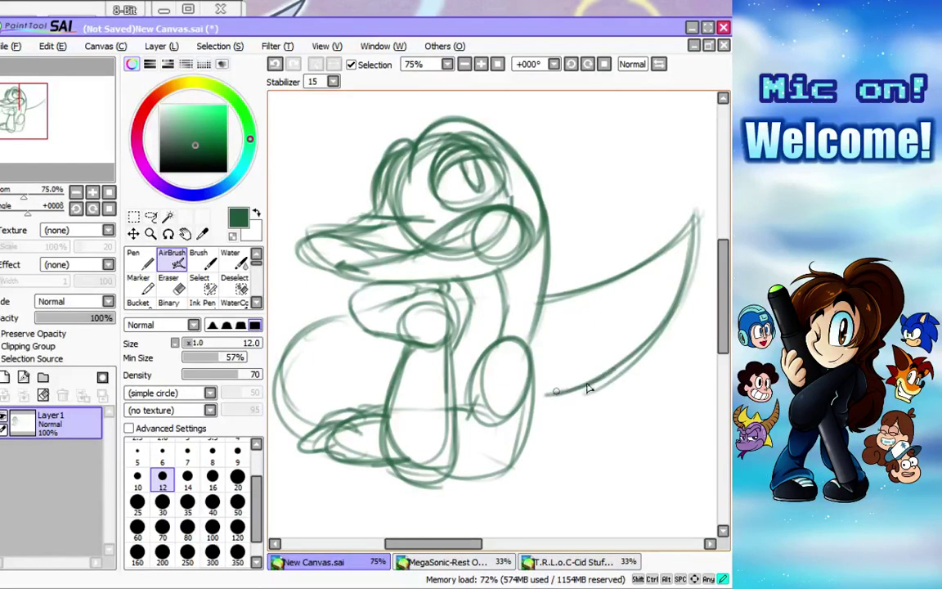
mouse_move(392, 360)
left_mouse_down()
mouse_move(384, 403)
mouse_move(444, 395)
left_mouse_up()
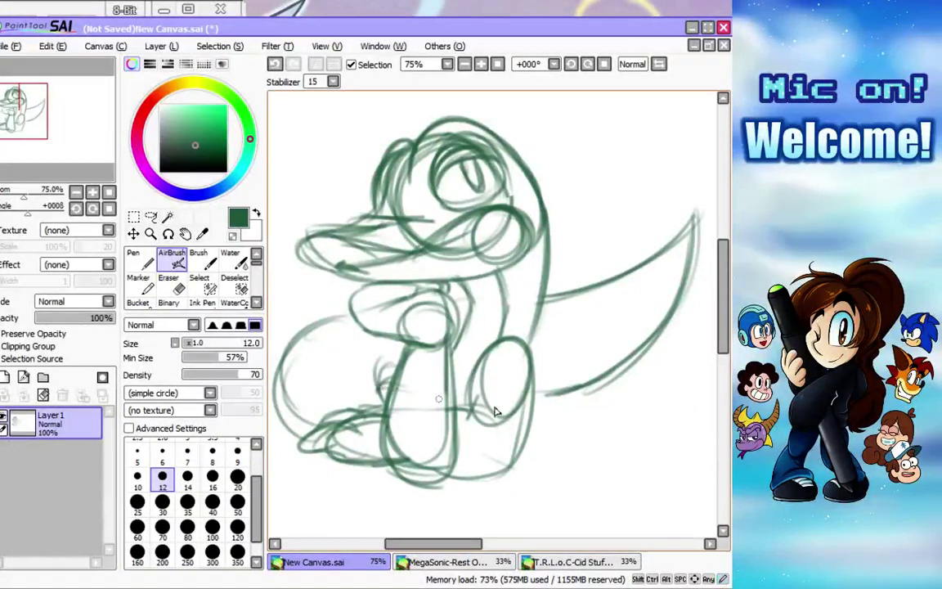
left_click_drag(545, 399, 602, 380)
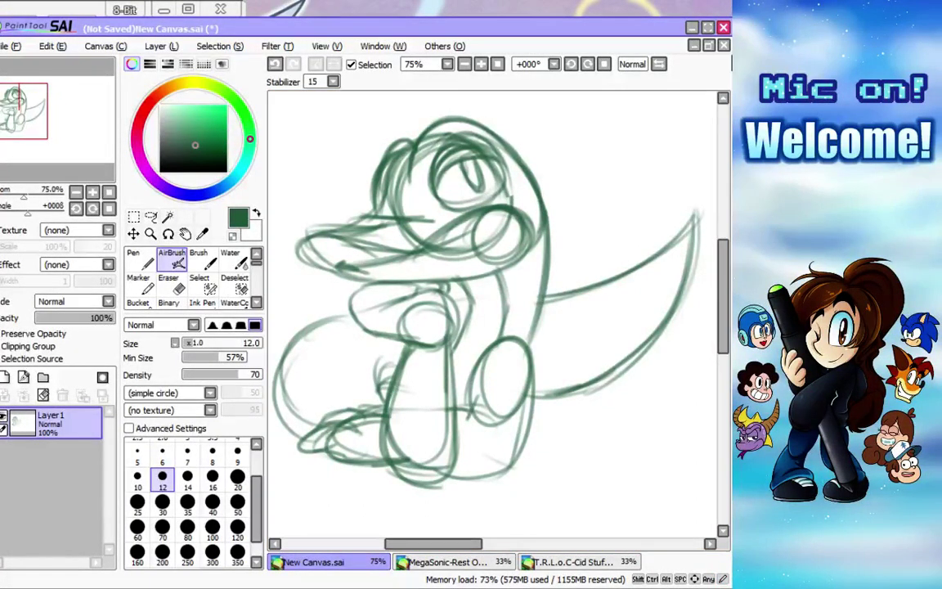
Select only the tail strokes and free-deform them into a slightly smaller tail by pulling in its upper corner and lower edge.
scroll(541, 331, "down", 2)
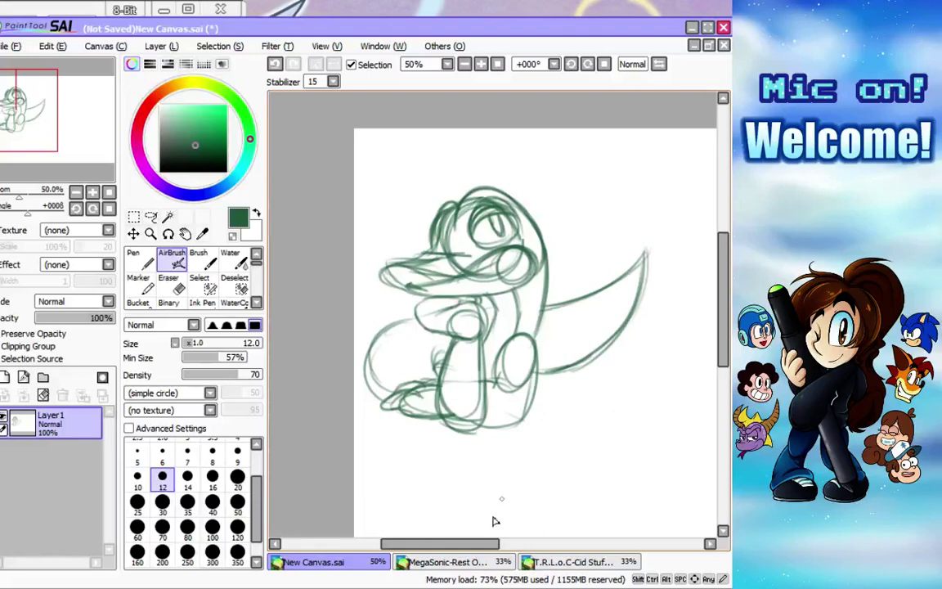
left_click_drag(448, 543, 465, 543)
left_click(199, 281)
mouse_move(486, 378)
left_mouse_down()
mouse_move(500, 321)
mouse_move(520, 379)
mouse_move(531, 321)
mouse_move(523, 245)
left_mouse_up()
left_click(134, 216)
left_click(129, 397)
left_click_drag(586, 243, 575, 236)
left_click_drag(588, 382, 517, 375)
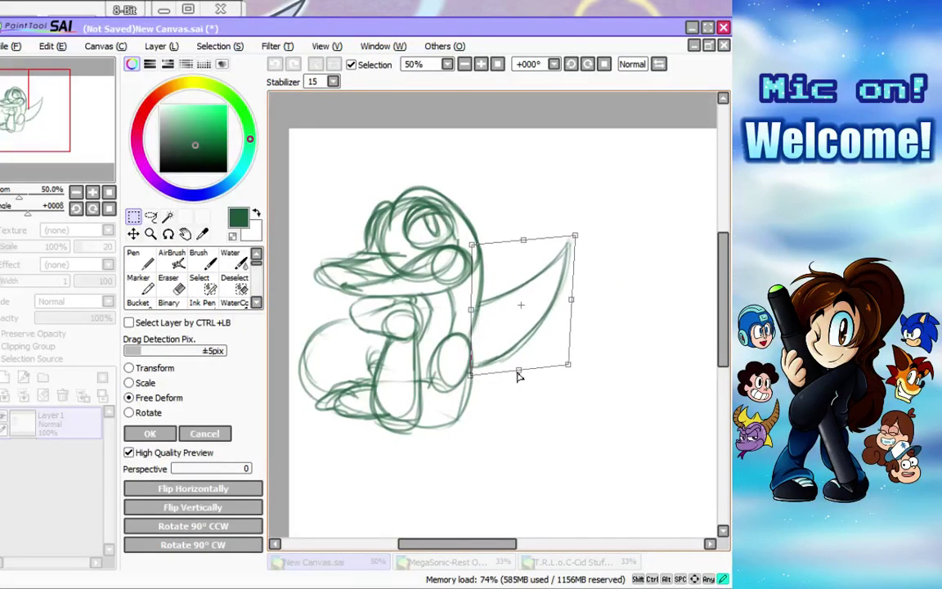
key("Return")
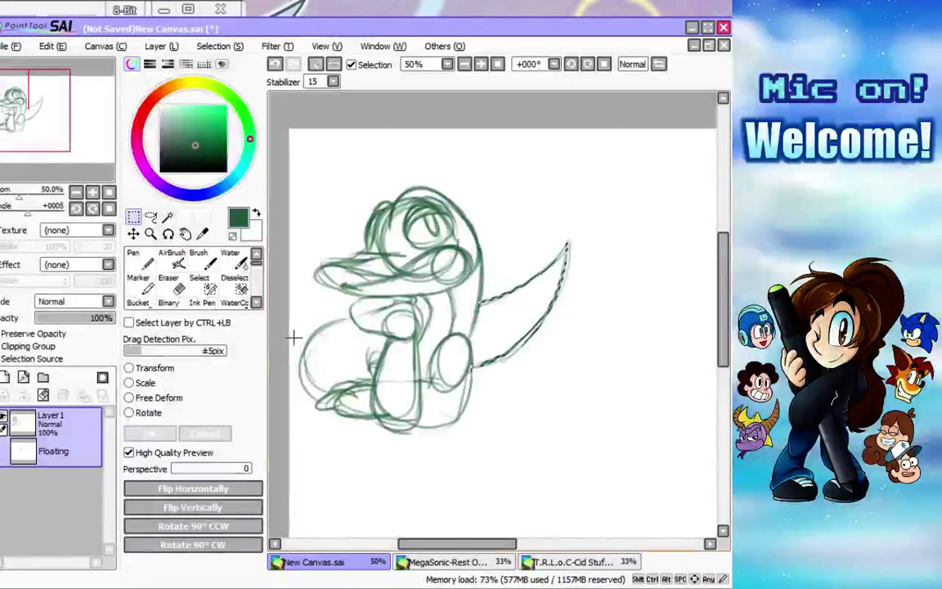
Reinforce the large front curve and the lower back contour with the AirBrush, and shift the whole sketch slightly right and up.
left_click(172, 260)
left_click_drag(337, 324, 370, 324)
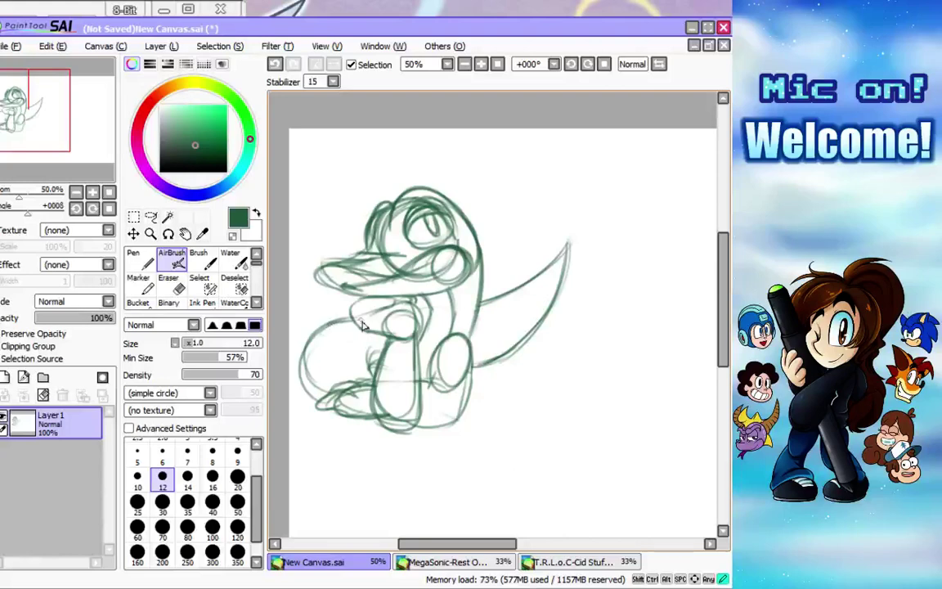
mouse_move(474, 368)
left_mouse_down()
mouse_move(472, 330)
mouse_move(483, 387)
mouse_move(468, 356)
mouse_move(476, 385)
mouse_move(471, 338)
mouse_move(478, 388)
mouse_move(464, 419)
mouse_move(472, 361)
mouse_move(471, 413)
mouse_move(466, 421)
mouse_move(467, 389)
mouse_move(457, 427)
mouse_move(474, 363)
left_mouse_up()
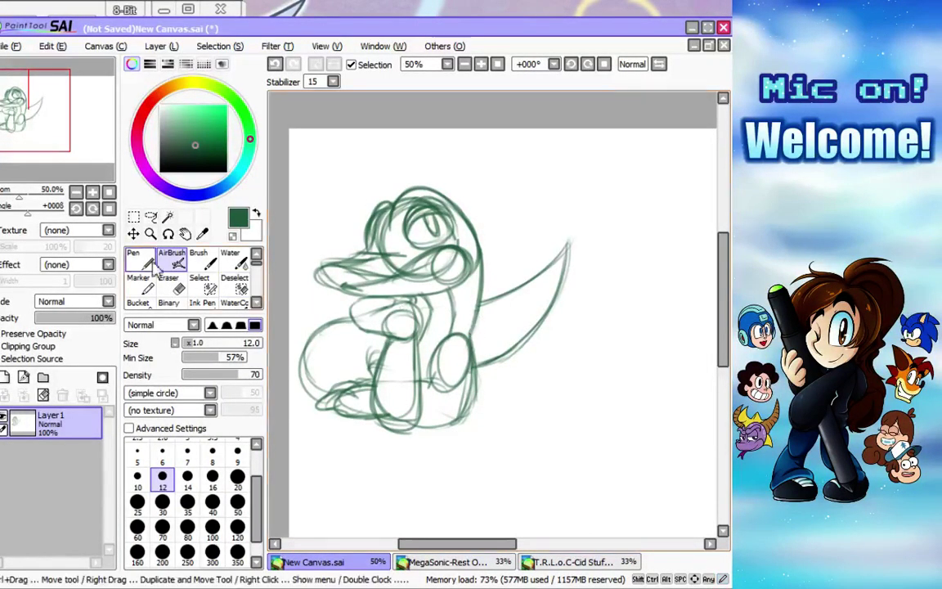
left_click(133, 234)
mouse_move(411, 330)
left_mouse_down()
mouse_move(447, 329)
mouse_move(450, 349)
left_mouse_up()
Save the drawing as "Playstation Sketches" in SAI format in the Sai pictures folder.
left_click(15, 47)
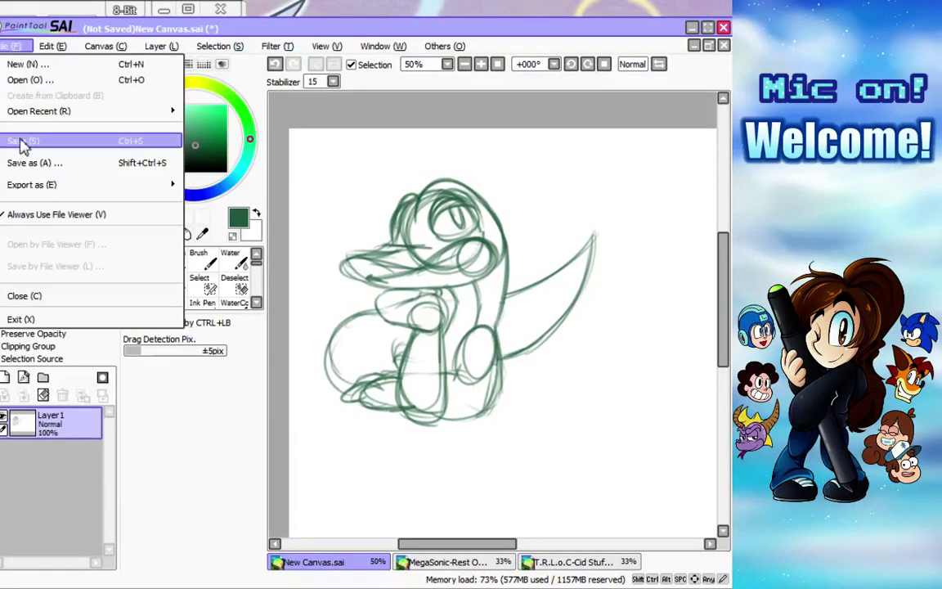
left_click(23, 167)
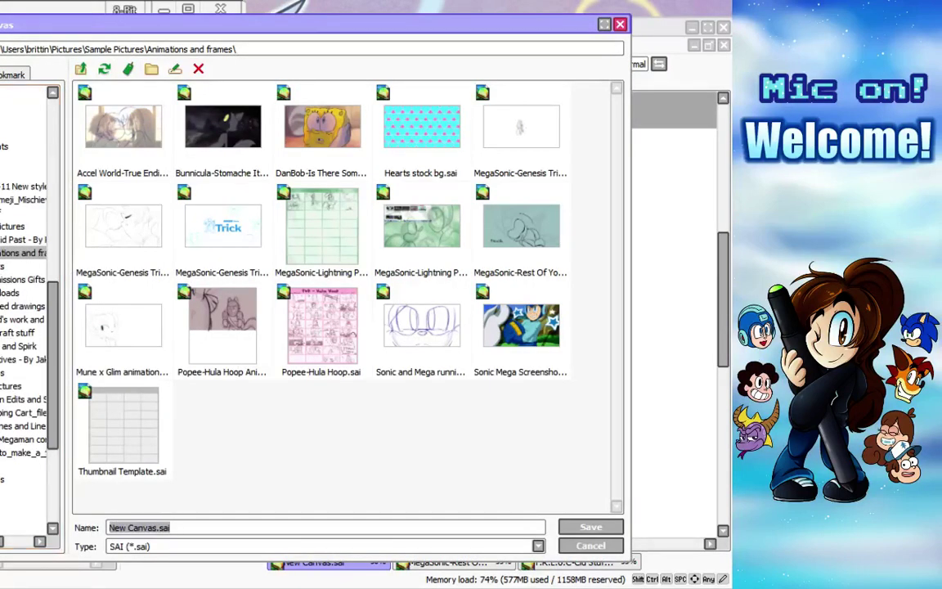
left_click(4, 387)
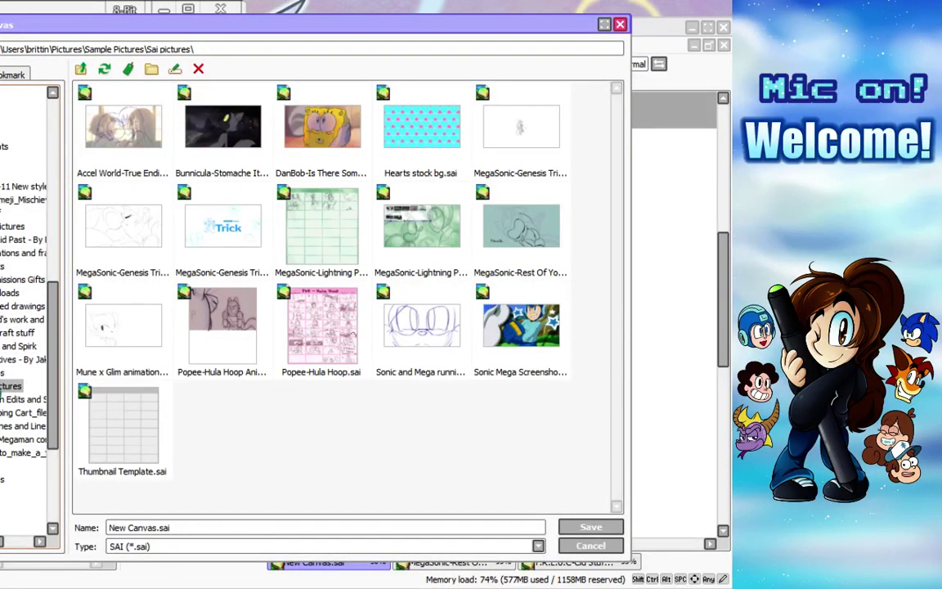
left_click(192, 527)
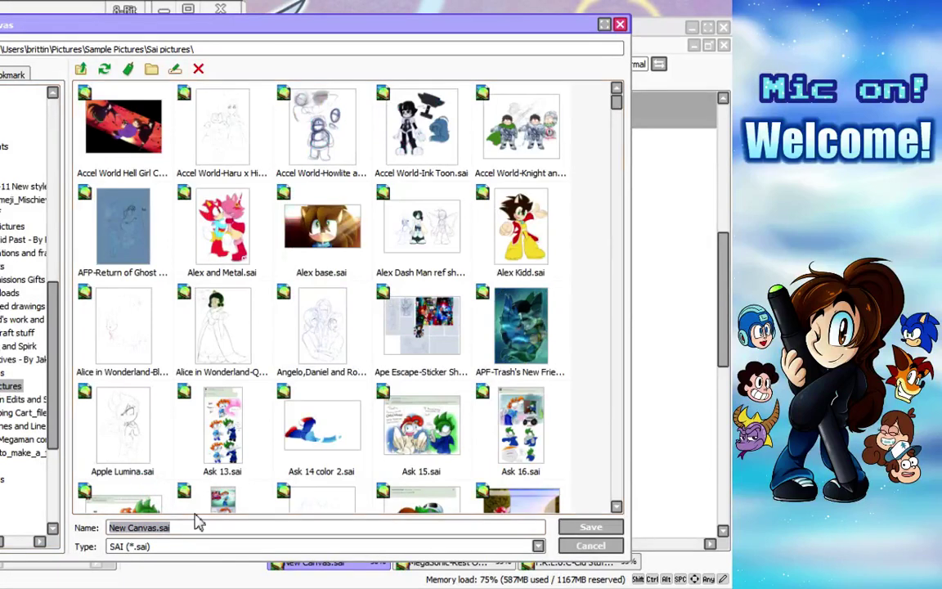
type("Playstation Sketches")
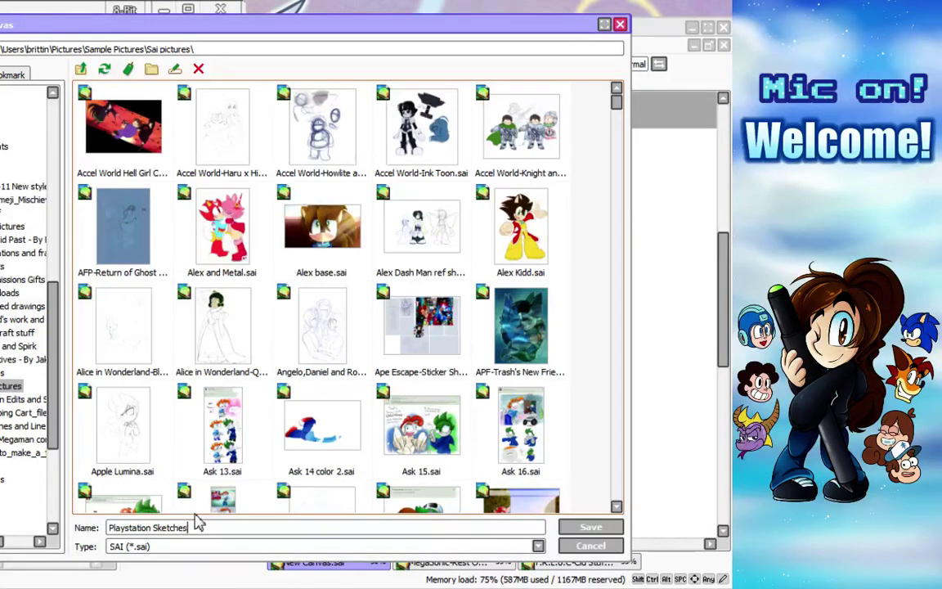
key("Return")
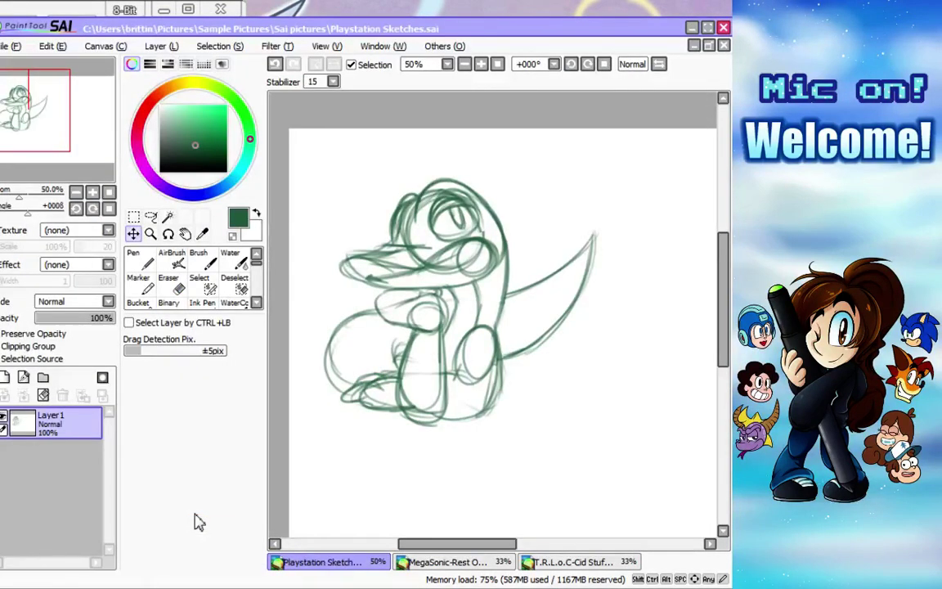
Scale the whole character sketch down slightly, place it near the canvas's upper-left corner, and save the file.
mouse_move(471, 544)
left_mouse_down()
mouse_move(488, 547)
mouse_move(470, 548)
mouse_move(480, 547)
left_mouse_up()
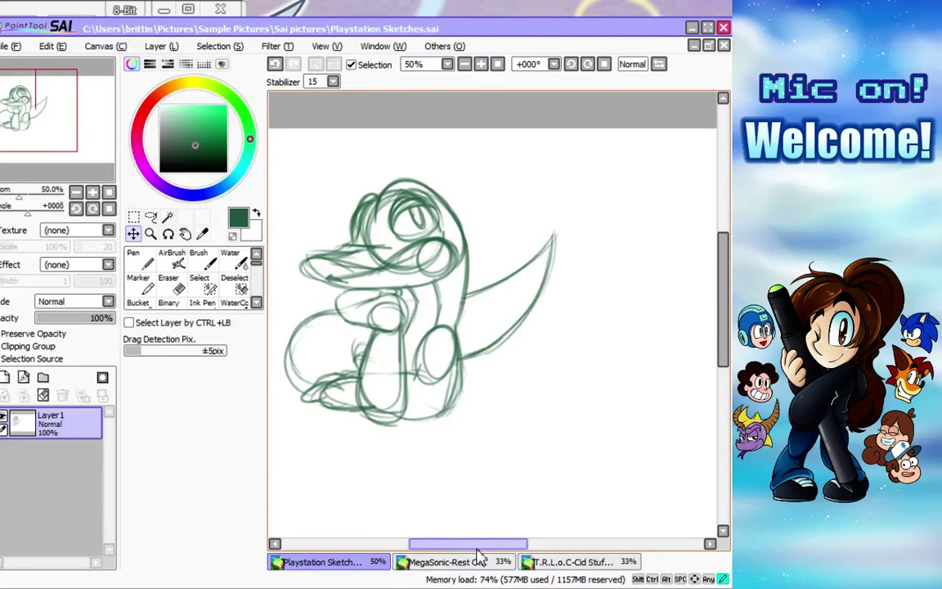
left_click(172, 259)
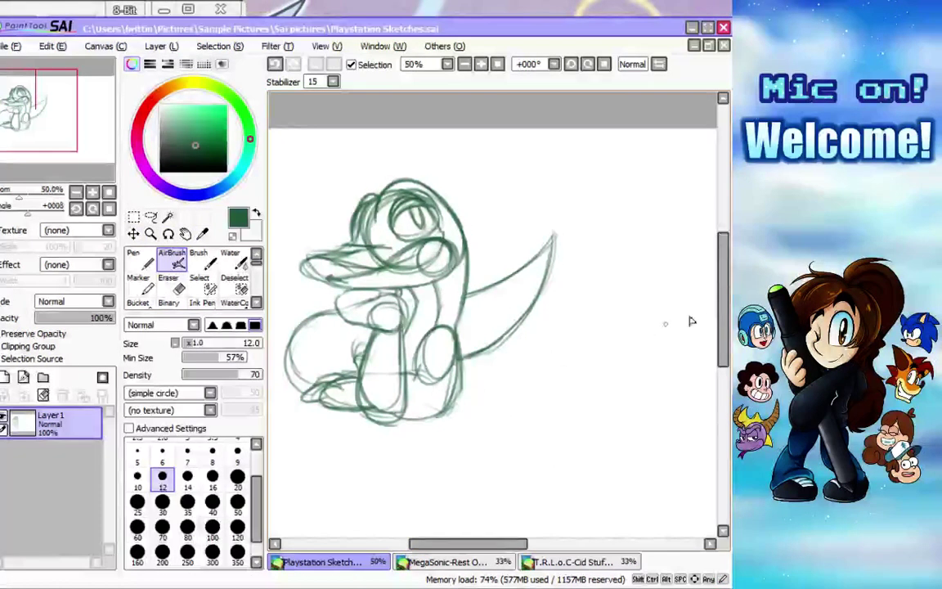
left_click_drag(724, 315, 725, 318)
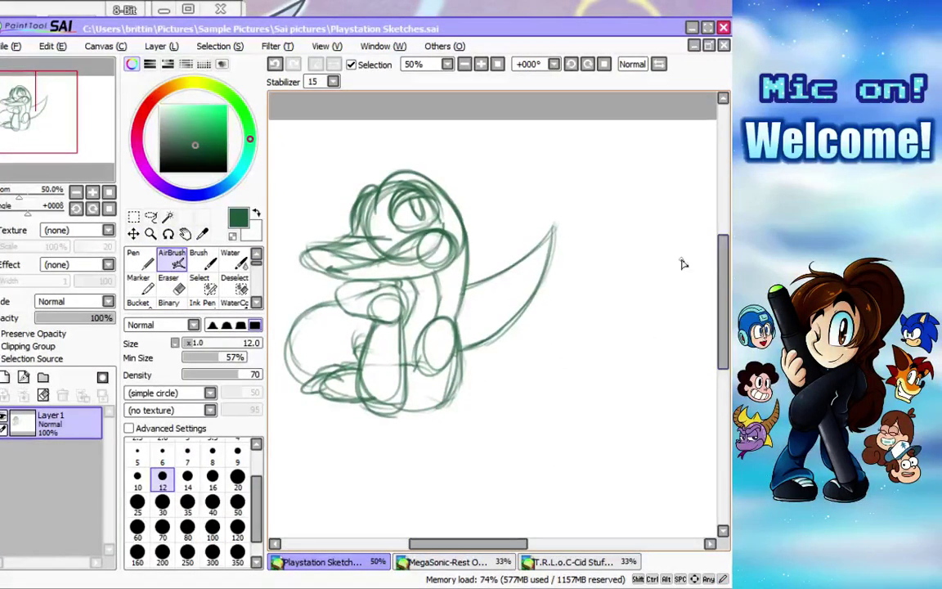
scroll(573, 262, "down", 2)
scroll(486, 252, "up", 1)
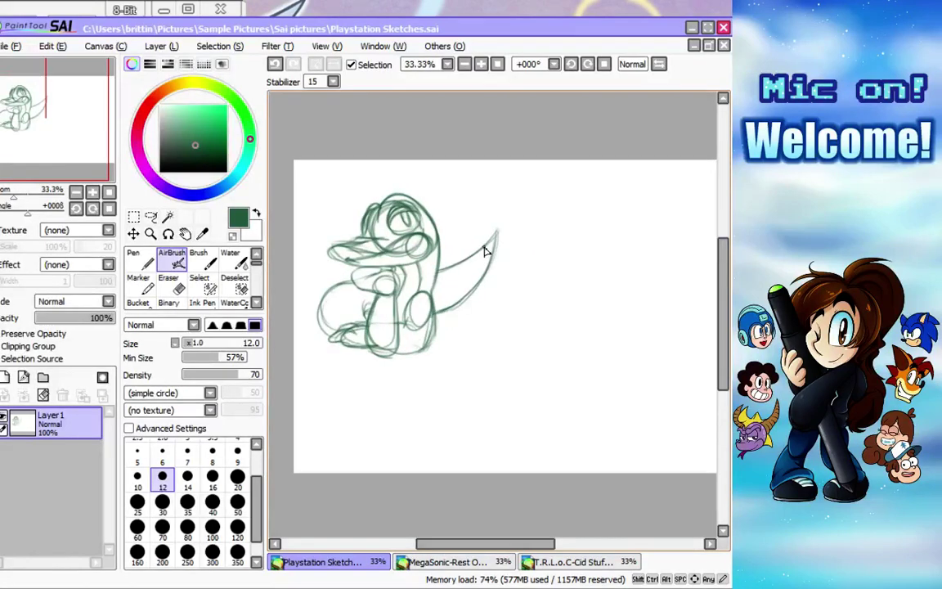
key("ctrl+t")
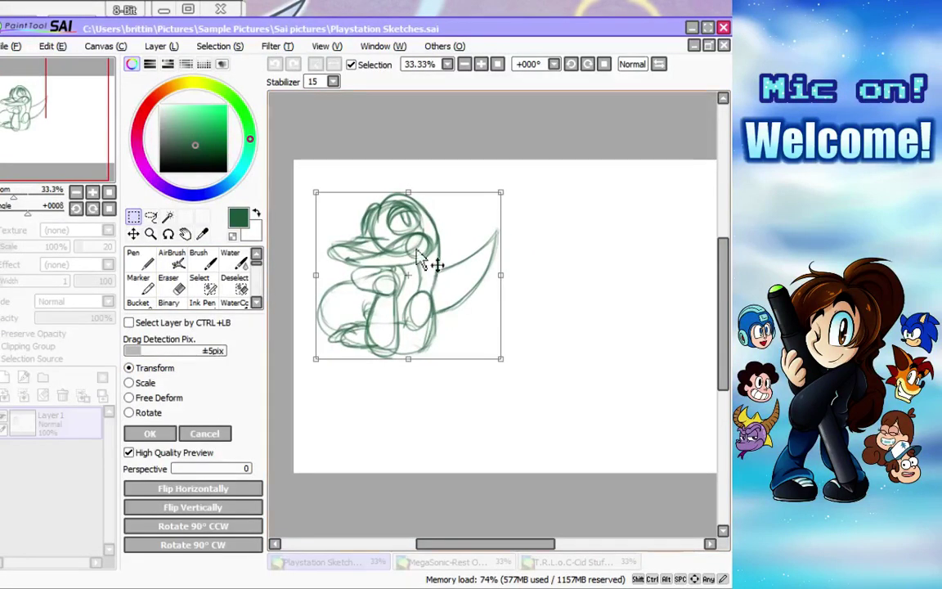
left_click_drag(500, 193, 479, 210)
left_click_drag(369, 319, 374, 312)
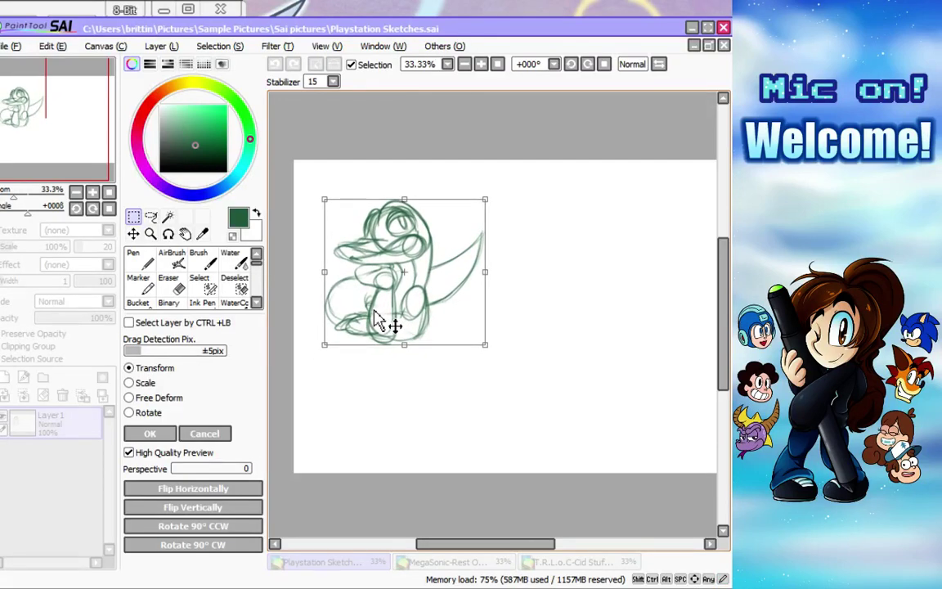
left_click_drag(375, 311, 373, 300)
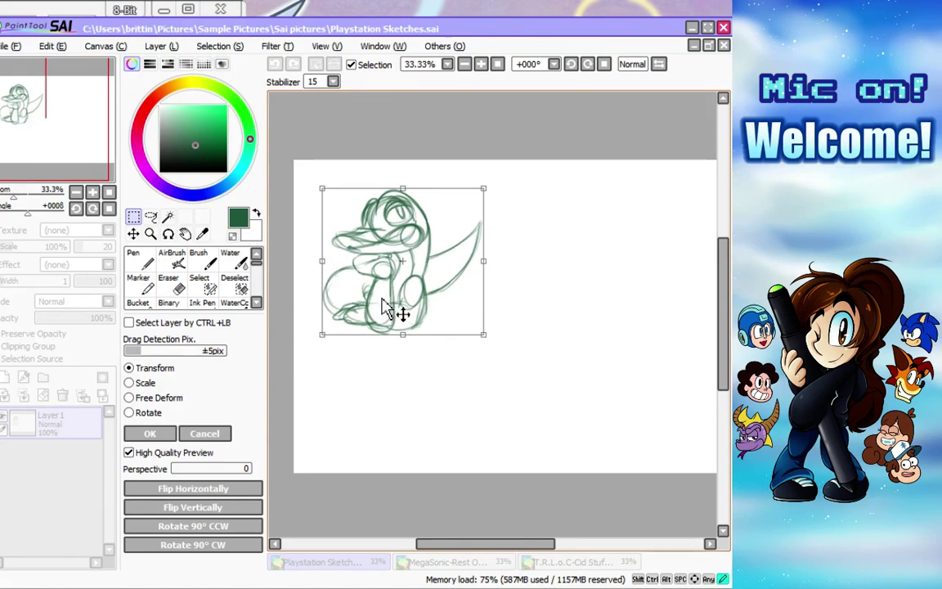
left_click(150, 434)
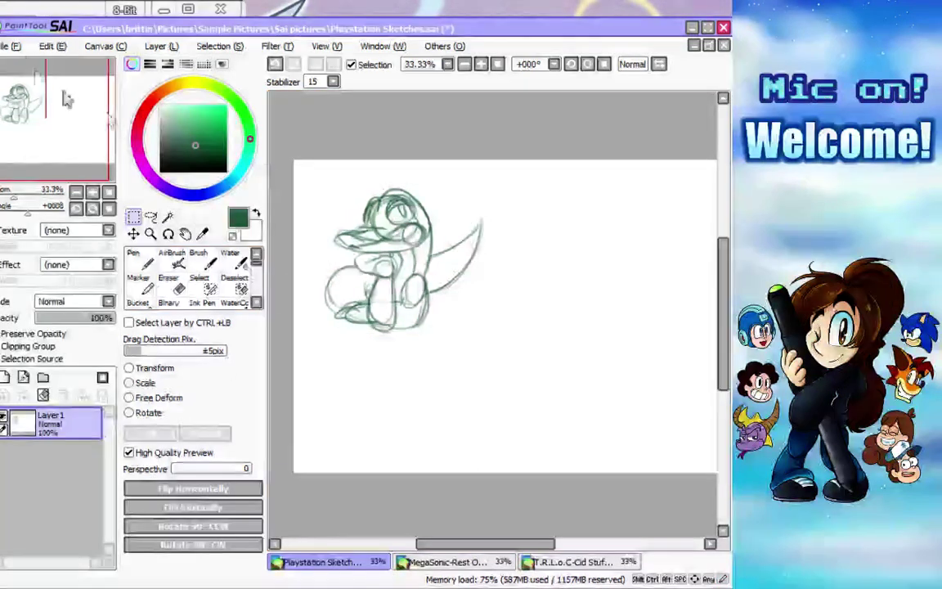
left_click(9, 45)
left_click(22, 143)
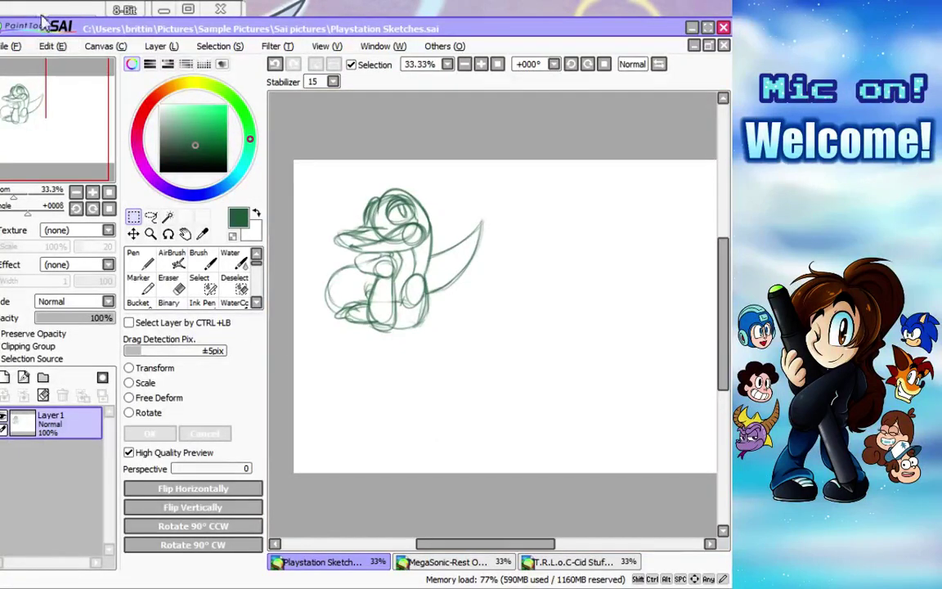
Switch to the web browser and look up Sir Daniel Fortesque reference images in a new tab.
left_click(70, 12)
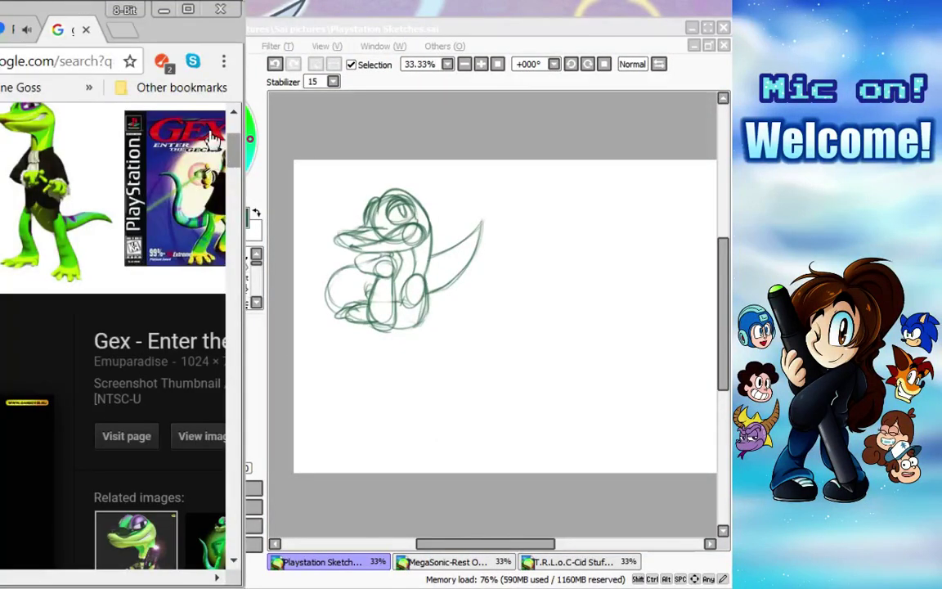
left_click(121, 30)
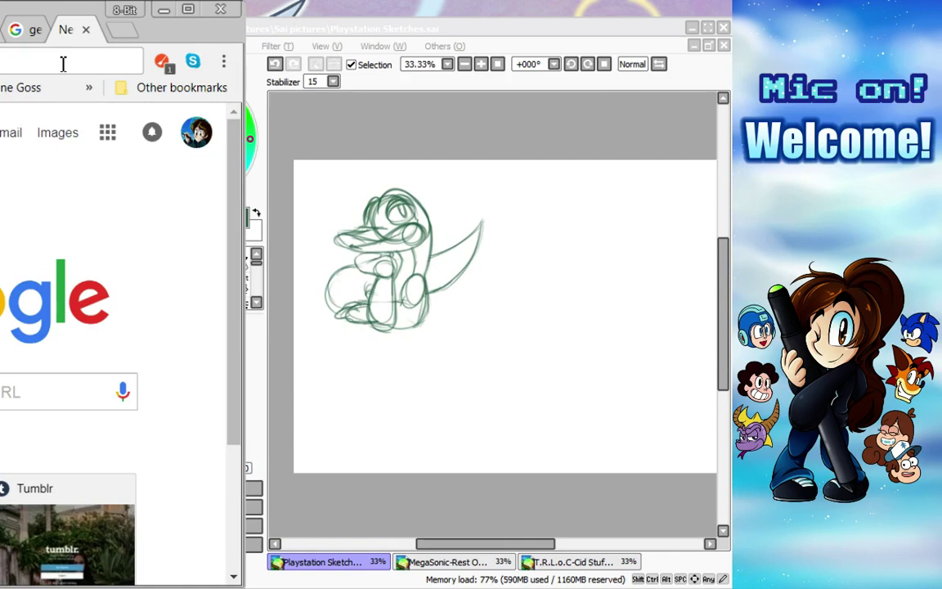
key("ctrl+v")
key("Return")
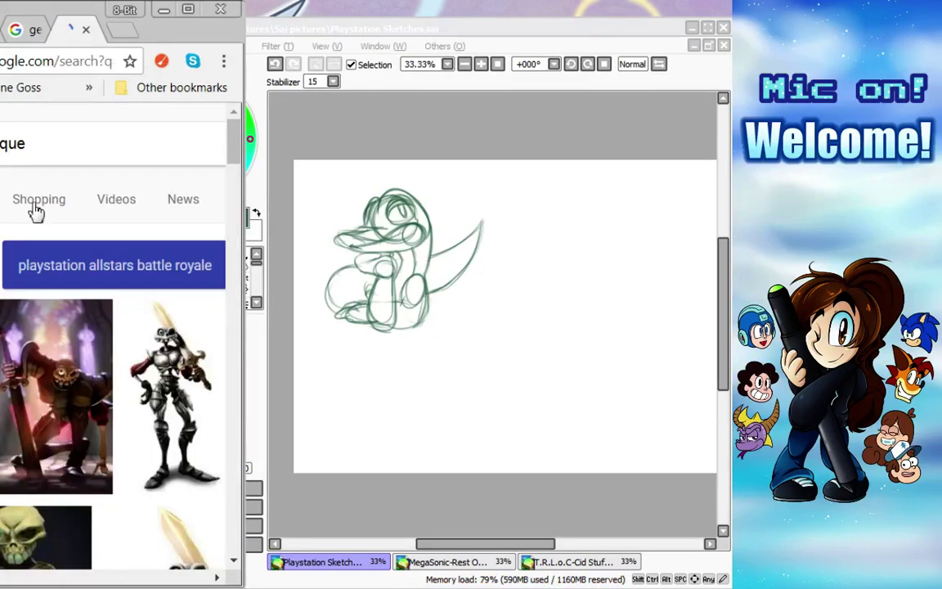
scroll(176, 200, "down", 1)
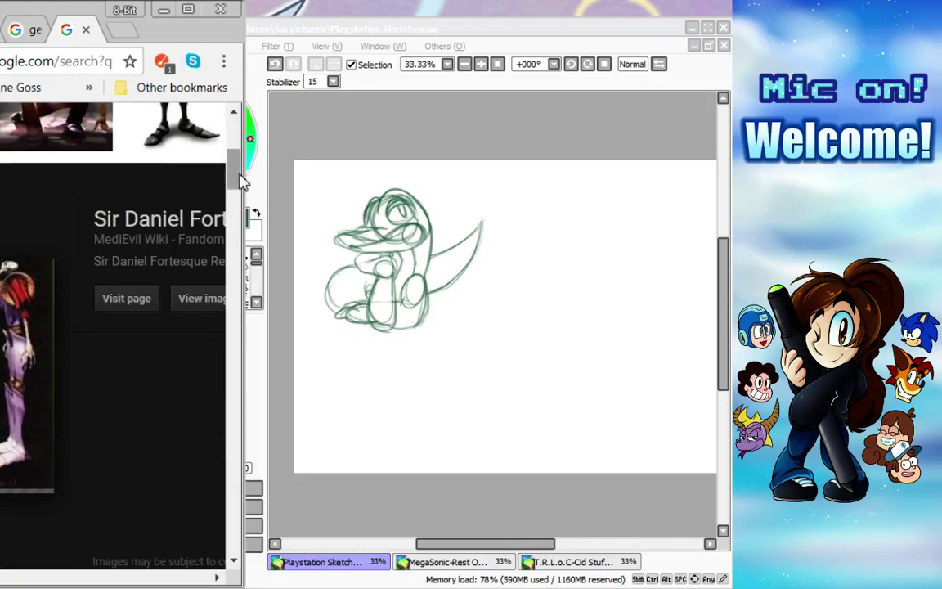
left_click_drag(235, 175, 236, 162)
scroll(238, 172, "down", 2)
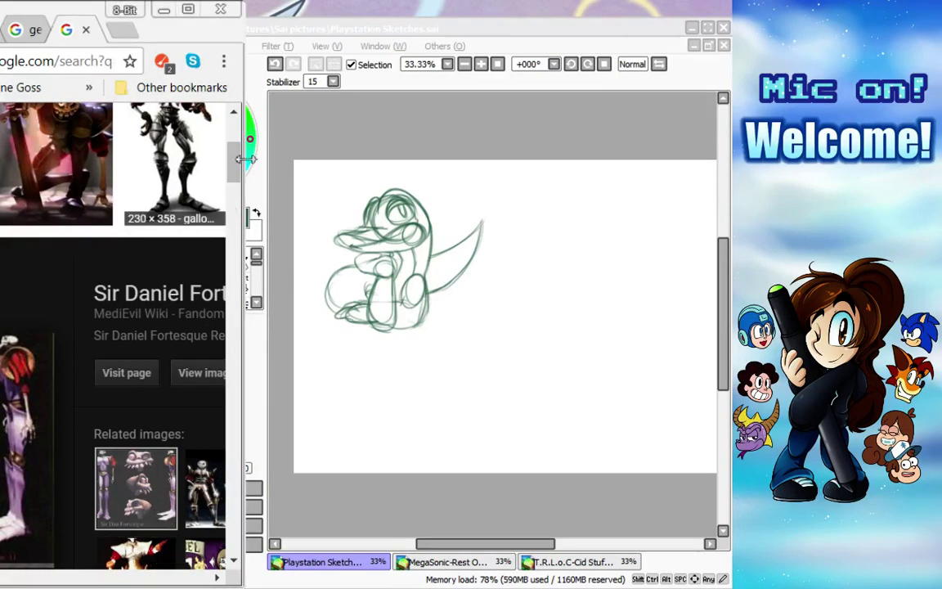
left_click(233, 115)
left_click(233, 115)
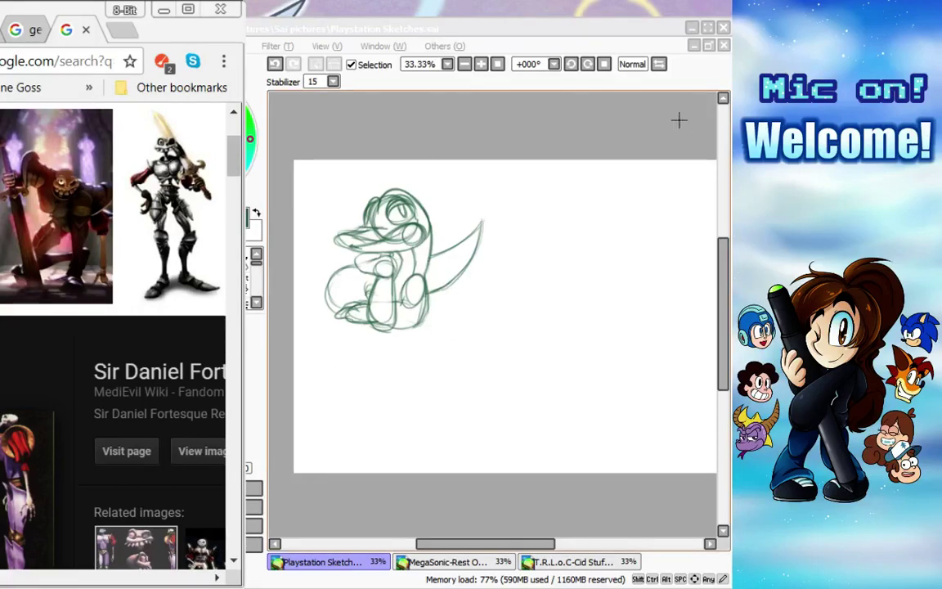
Switch back to PaintTool SAI and change the drawing color to a dark muted blue for the blank area beside the tail.
left_click(652, 105)
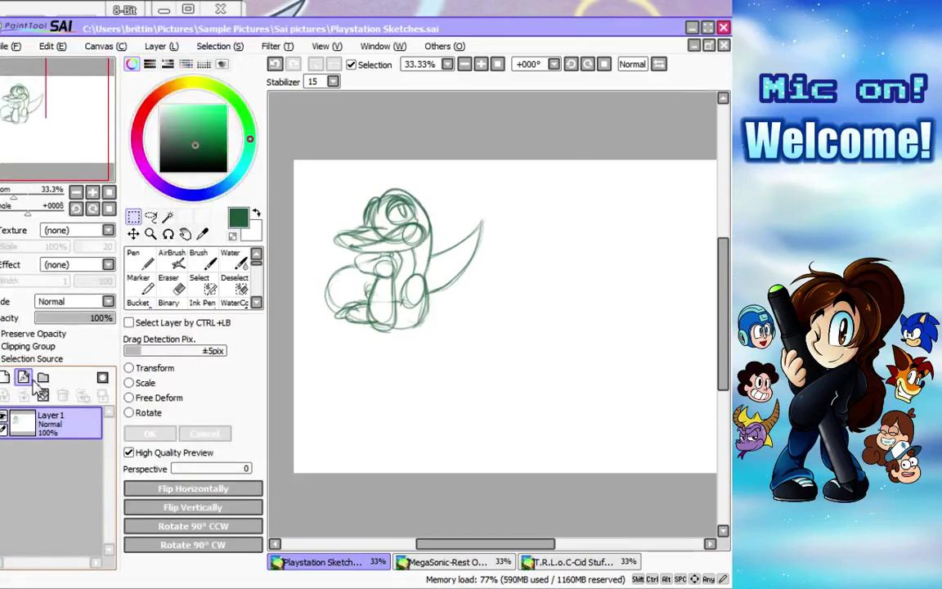
left_click(4, 419)
left_click(4, 419)
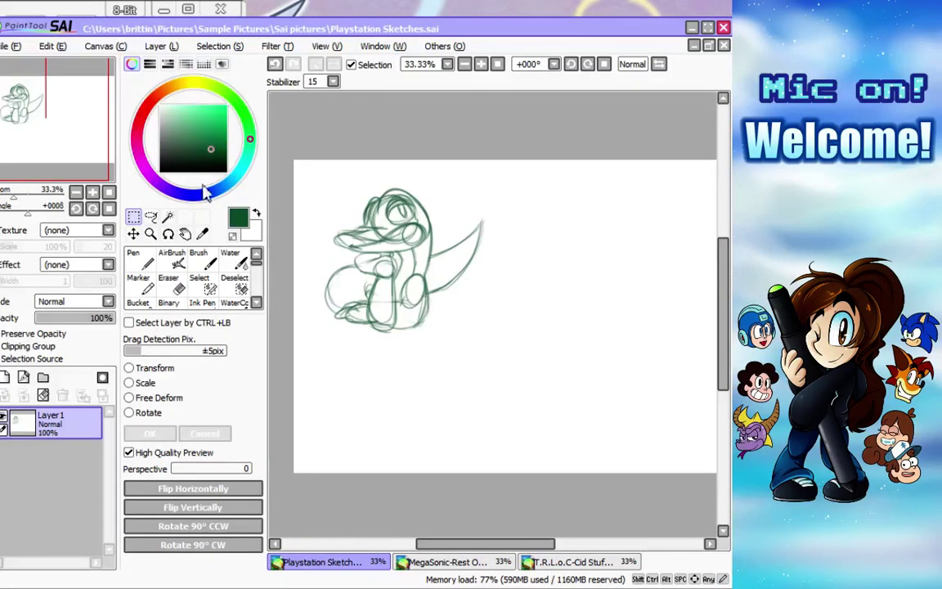
left_click_drag(215, 197, 191, 196)
left_click(193, 138)
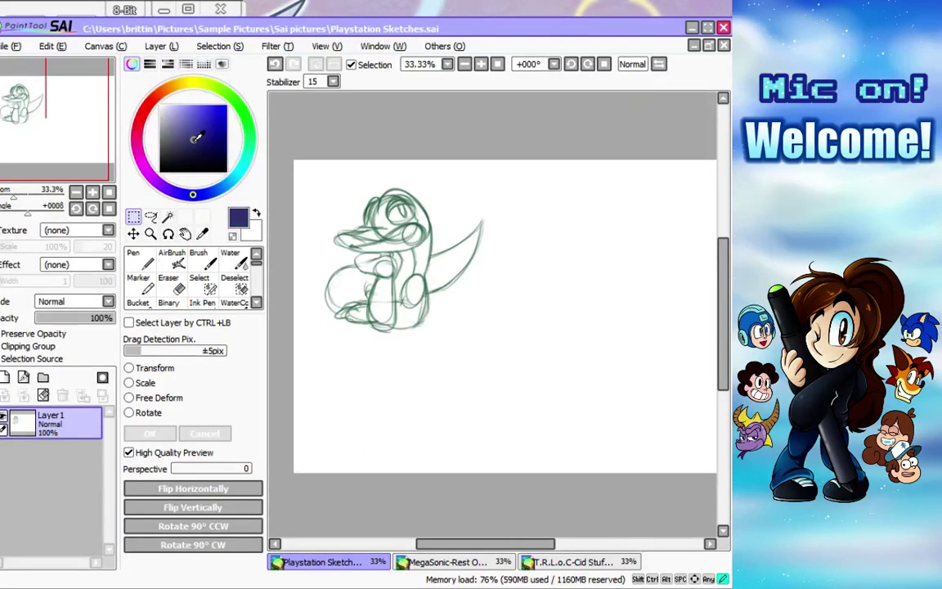
left_click(151, 233)
left_click_drag(459, 543, 480, 263)
left_click(469, 212)
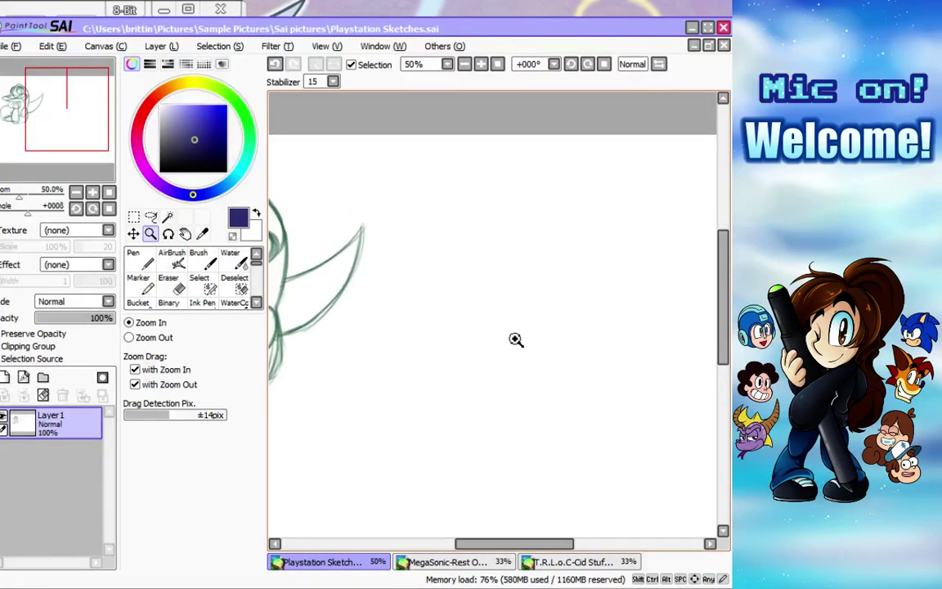
Rough out the head with the AirBrush at size 16: a circle beside the green tail, a left jaw curve and a right cheek arc.
left_click_drag(499, 545, 504, 544)
left_click(181, 257)
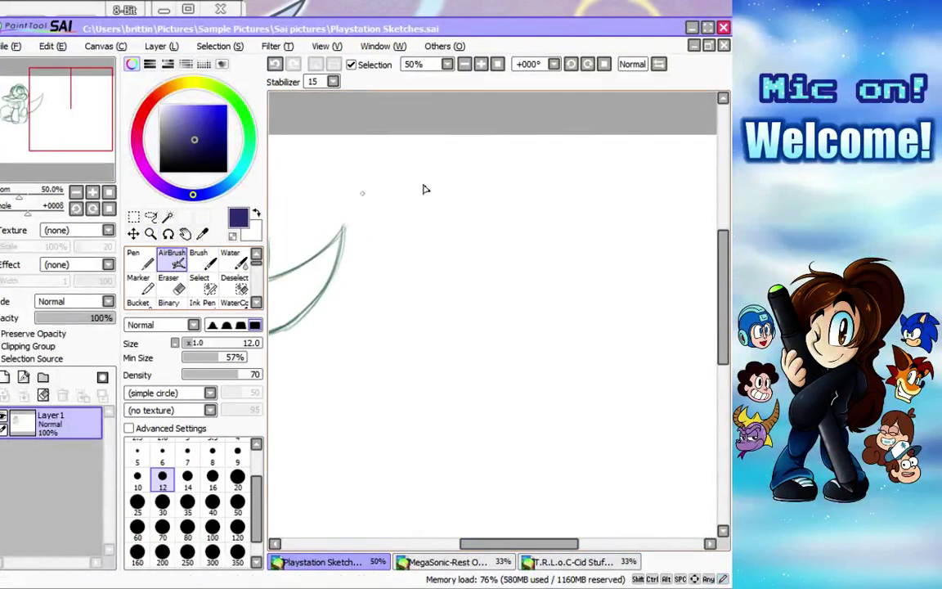
mouse_move(469, 208)
left_mouse_down()
mouse_move(408, 254)
mouse_move(471, 189)
mouse_move(509, 197)
mouse_move(473, 185)
mouse_move(395, 230)
left_mouse_up()
left_click(212, 480)
mouse_move(510, 199)
left_mouse_down()
mouse_move(411, 214)
mouse_move(400, 257)
mouse_move(453, 309)
mouse_move(440, 271)
mouse_move(457, 198)
left_mouse_up()
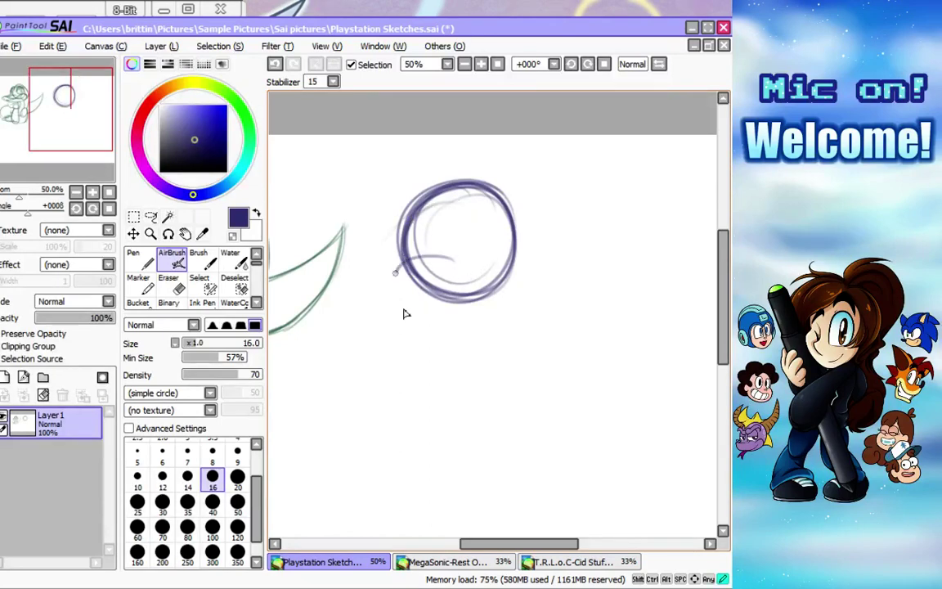
mouse_move(448, 276)
left_mouse_down()
mouse_move(449, 320)
mouse_move(449, 275)
mouse_move(432, 250)
mouse_move(452, 288)
mouse_move(411, 254)
mouse_move(455, 274)
mouse_move(424, 269)
mouse_move(411, 249)
mouse_move(410, 308)
mouse_move(380, 283)
mouse_move(406, 316)
mouse_move(508, 277)
mouse_move(446, 313)
mouse_move(516, 277)
mouse_move(454, 314)
left_mouse_up()
mouse_move(533, 229)
left_mouse_down()
mouse_move(549, 285)
mouse_move(532, 229)
mouse_move(541, 296)
mouse_move(528, 235)
mouse_move(549, 269)
mouse_move(528, 286)
left_mouse_up()
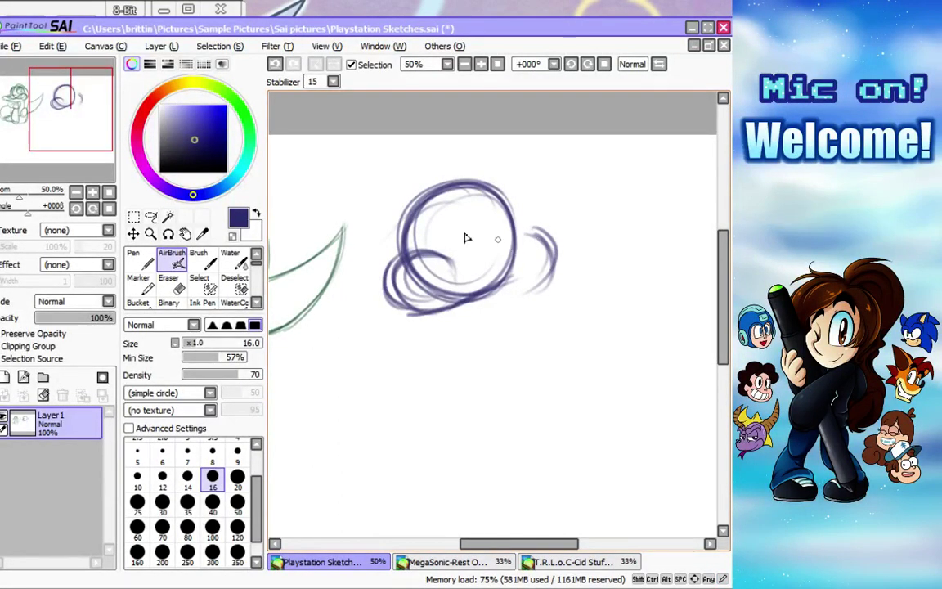
Sketch the brow line and two rounded eye sockets overlapping the left and right sides of the head circle.
mouse_move(433, 255)
left_mouse_down()
mouse_move(471, 247)
mouse_move(460, 260)
mouse_move(484, 244)
left_mouse_up()
left_click_drag(484, 237, 505, 199)
mouse_move(482, 243)
left_mouse_down()
mouse_move(507, 189)
mouse_move(487, 228)
mouse_move(540, 194)
left_mouse_up()
mouse_move(494, 224)
left_mouse_down()
mouse_move(539, 244)
mouse_move(507, 247)
mouse_move(558, 208)
mouse_move(485, 242)
mouse_move(525, 248)
left_mouse_up()
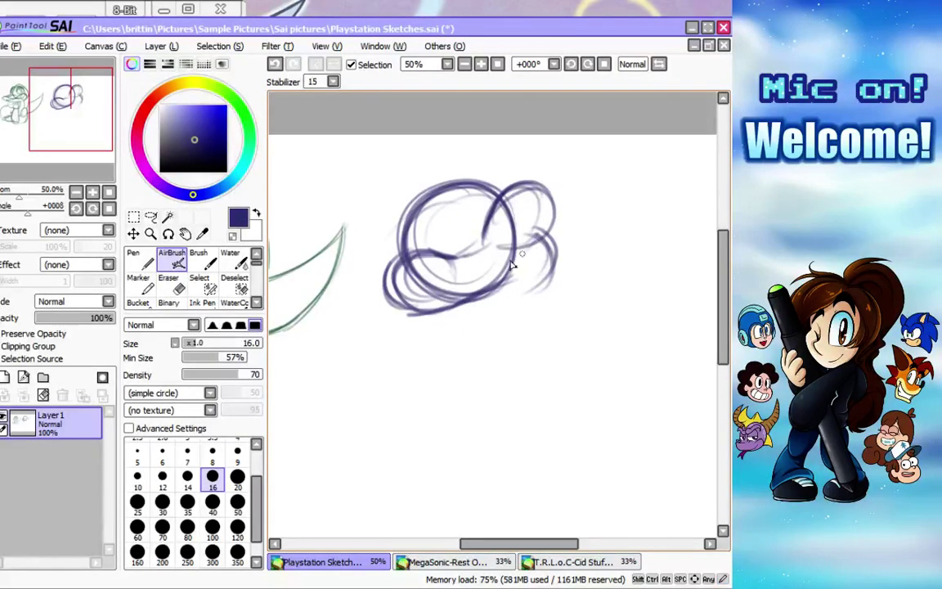
mouse_move(442, 204)
left_mouse_down()
mouse_move(394, 250)
mouse_move(451, 218)
mouse_move(433, 254)
mouse_move(416, 195)
mouse_move(451, 209)
mouse_move(449, 249)
left_mouse_up()
mouse_move(416, 197)
left_mouse_down()
mouse_move(444, 201)
mouse_move(452, 238)
left_mouse_up()
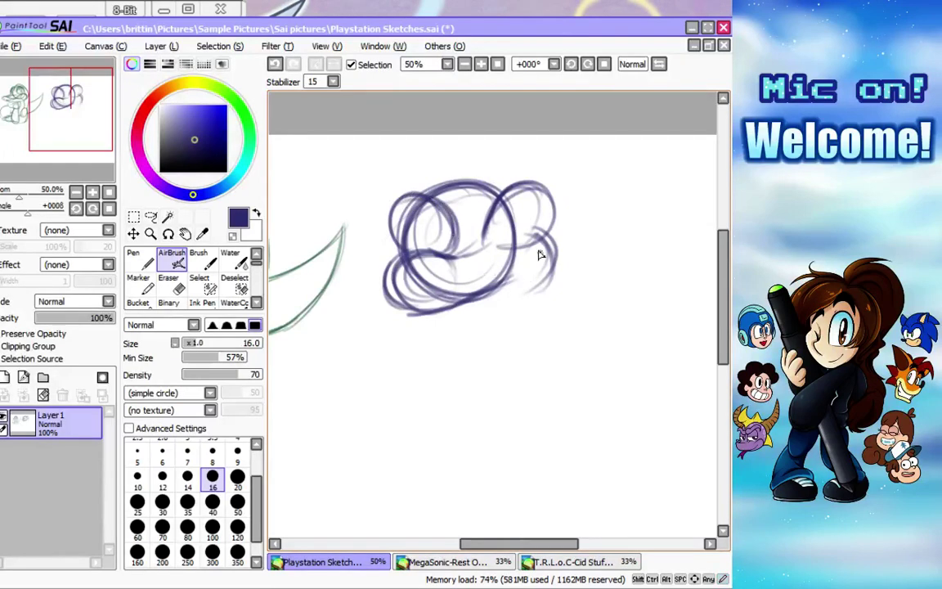
Draw the wide slanted jaw line with pointed corners at both ends and strengthen the right eye socket's outline.
mouse_move(532, 267)
left_mouse_down()
mouse_move(482, 302)
mouse_move(505, 290)
mouse_move(424, 304)
mouse_move(396, 288)
mouse_move(435, 312)
mouse_move(414, 311)
mouse_move(400, 278)
mouse_move(389, 293)
mouse_move(456, 305)
left_mouse_up()
mouse_move(554, 237)
left_mouse_down()
mouse_move(576, 264)
mouse_move(572, 275)
left_mouse_up()
mouse_move(454, 308)
left_mouse_down()
mouse_move(533, 272)
mouse_move(562, 237)
mouse_move(577, 255)
mouse_move(564, 235)
mouse_move(582, 262)
mouse_move(563, 297)
mouse_move(581, 257)
mouse_move(576, 249)
mouse_move(570, 281)
mouse_move(578, 267)
mouse_move(509, 280)
left_mouse_up()
mouse_move(582, 264)
left_mouse_down()
mouse_move(490, 300)
mouse_move(557, 262)
mouse_move(501, 291)
left_mouse_up()
mouse_move(514, 247)
left_mouse_down()
mouse_move(487, 246)
mouse_move(490, 221)
left_mouse_up()
mouse_move(499, 247)
left_mouse_down()
mouse_move(491, 245)
mouse_move(498, 204)
left_mouse_up()
mouse_move(496, 225)
left_mouse_down()
mouse_move(511, 186)
mouse_move(503, 212)
mouse_move(556, 218)
mouse_move(540, 233)
mouse_move(526, 180)
mouse_move(492, 214)
mouse_move(549, 222)
left_mouse_up()
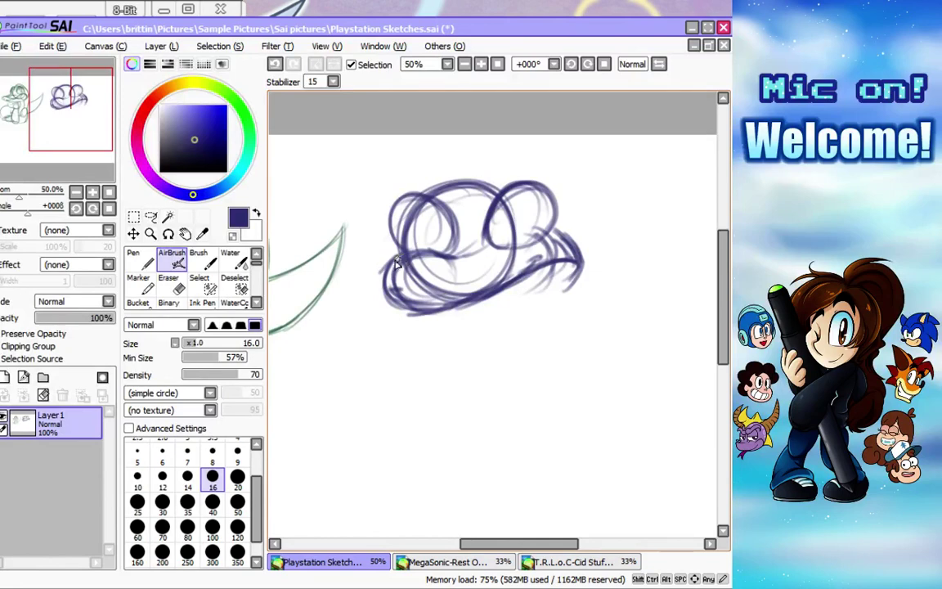
mouse_move(384, 274)
left_mouse_down()
mouse_move(374, 280)
mouse_move(383, 299)
mouse_move(395, 307)
mouse_move(375, 284)
mouse_move(417, 321)
mouse_move(379, 273)
mouse_move(376, 293)
mouse_move(463, 299)
left_mouse_up()
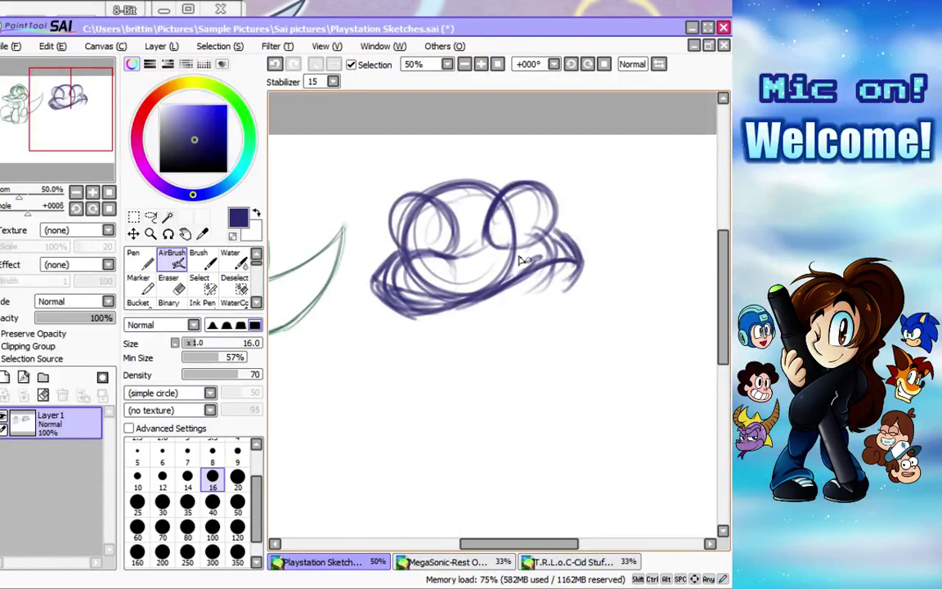
Add a pupil in the left eye socket and sketch a row of large teeth hanging below the jaw line, with strokes at size 16.
mouse_move(414, 257)
left_mouse_down()
mouse_move(401, 197)
mouse_move(398, 236)
mouse_move(457, 206)
mouse_move(452, 252)
mouse_move(447, 200)
mouse_move(428, 191)
mouse_move(451, 268)
mouse_move(452, 200)
mouse_move(396, 214)
mouse_move(461, 203)
mouse_move(451, 255)
mouse_move(437, 194)
mouse_move(445, 210)
left_mouse_up()
mouse_move(391, 317)
left_mouse_down()
mouse_move(396, 342)
mouse_move(404, 323)
mouse_move(415, 336)
mouse_move(413, 313)
mouse_move(436, 357)
mouse_move(440, 310)
mouse_move(447, 348)
left_mouse_up()
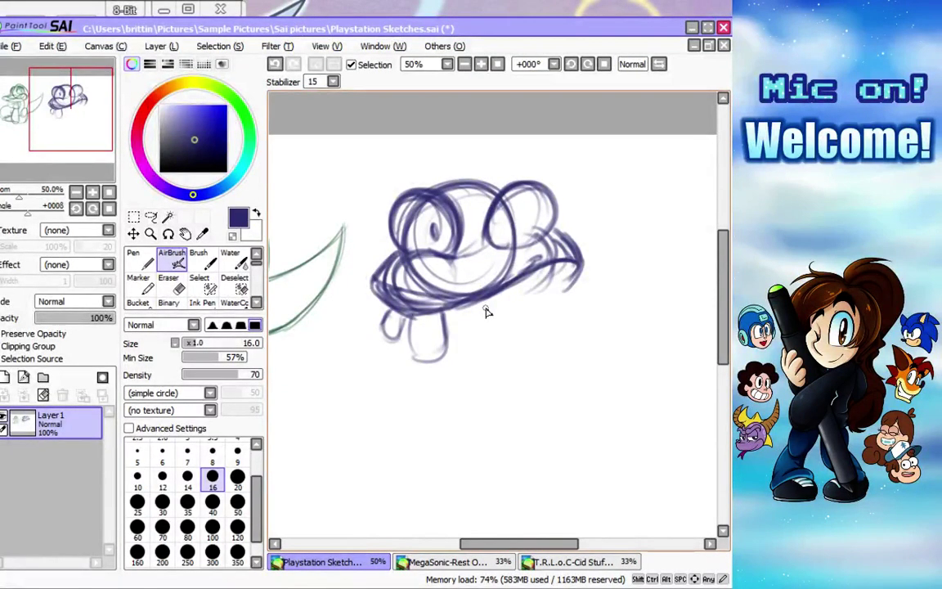
mouse_move(453, 307)
left_mouse_down()
mouse_move(459, 348)
mouse_move(506, 331)
mouse_move(467, 351)
mouse_move(493, 325)
mouse_move(507, 334)
mouse_move(459, 357)
mouse_move(486, 348)
mouse_move(453, 348)
mouse_move(460, 303)
mouse_move(455, 321)
mouse_move(489, 301)
mouse_move(512, 328)
mouse_move(480, 299)
mouse_move(501, 341)
mouse_move(481, 351)
mouse_move(499, 321)
left_mouse_up()
left_click(232, 235)
left_click(213, 504)
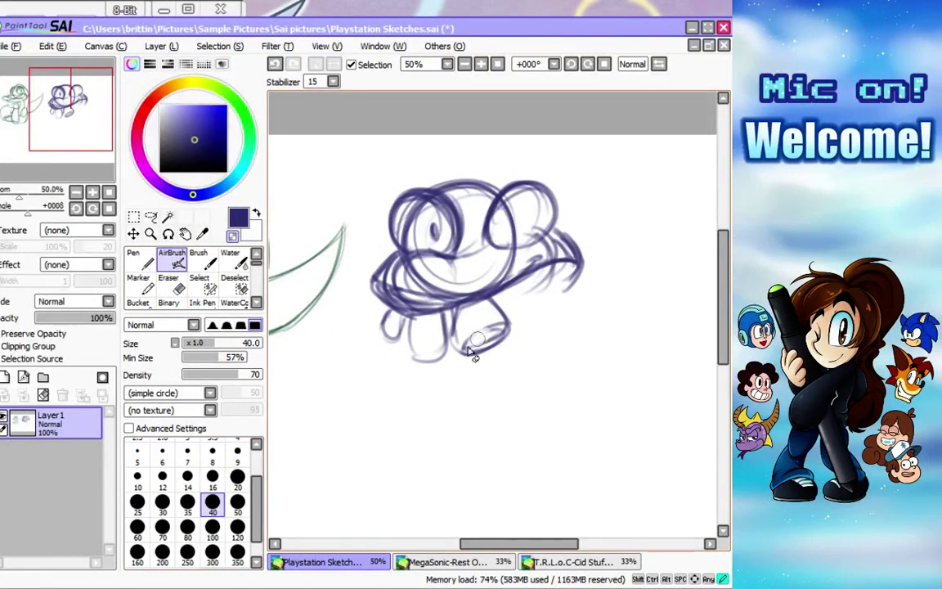
left_click(162, 477)
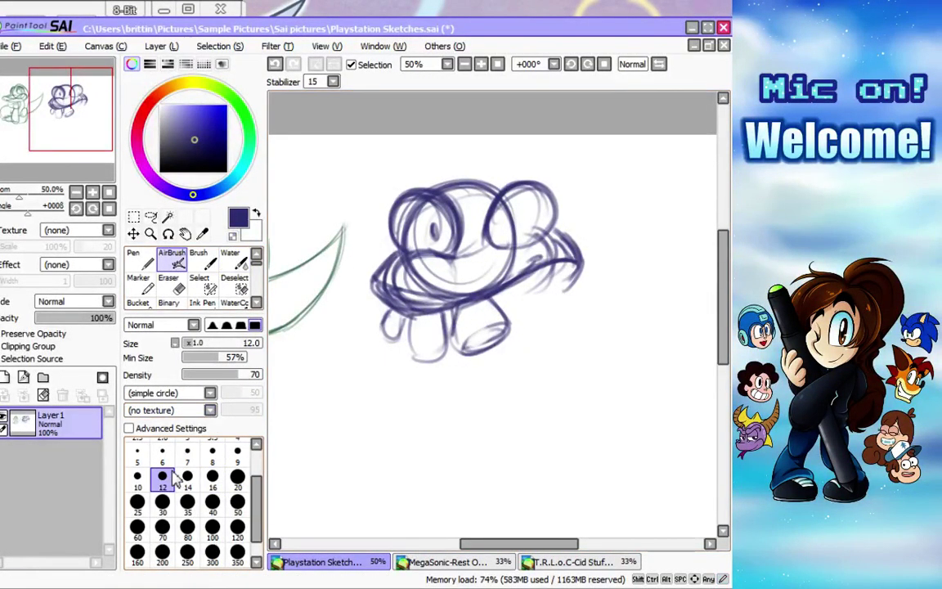
left_click(213, 477)
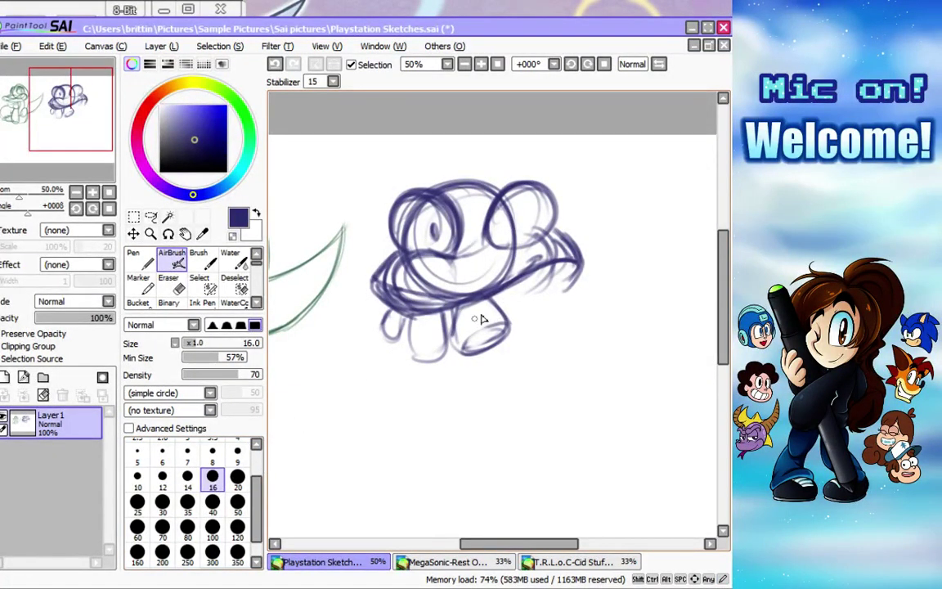
mouse_move(459, 344)
left_mouse_down()
mouse_move(462, 299)
mouse_move(512, 298)
mouse_move(508, 308)
mouse_move(527, 283)
mouse_move(519, 289)
mouse_move(540, 305)
mouse_move(512, 284)
mouse_move(545, 319)
mouse_move(517, 291)
left_mouse_up()
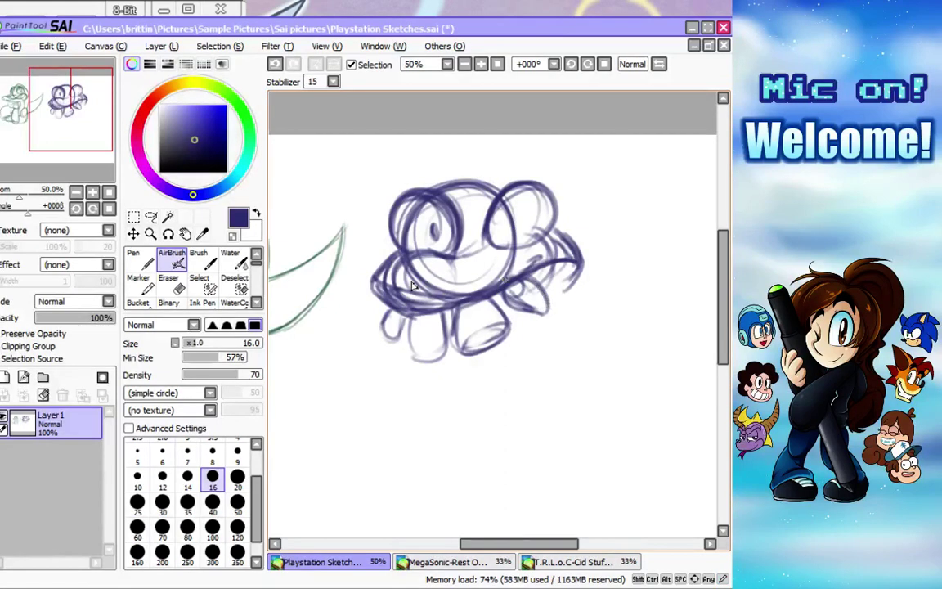
Mask the row of teeth with the Select brush and Free Deform it to be shorter and narrower beneath the jaw.
left_click(199, 283)
left_click(517, 308)
mouse_move(517, 308)
left_mouse_down()
mouse_move(393, 340)
mouse_move(450, 315)
mouse_move(387, 331)
mouse_move(391, 342)
left_mouse_up()
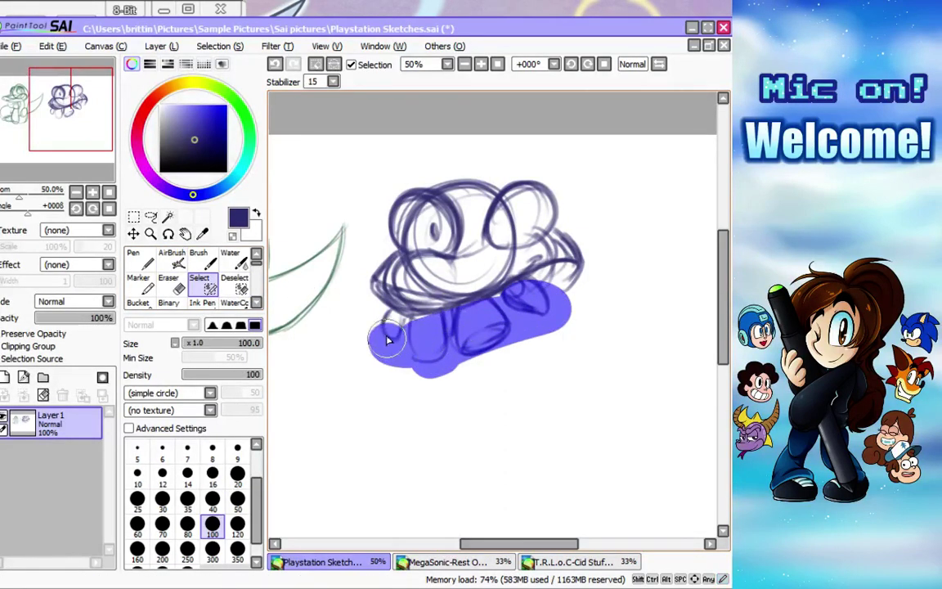
left_click(133, 216)
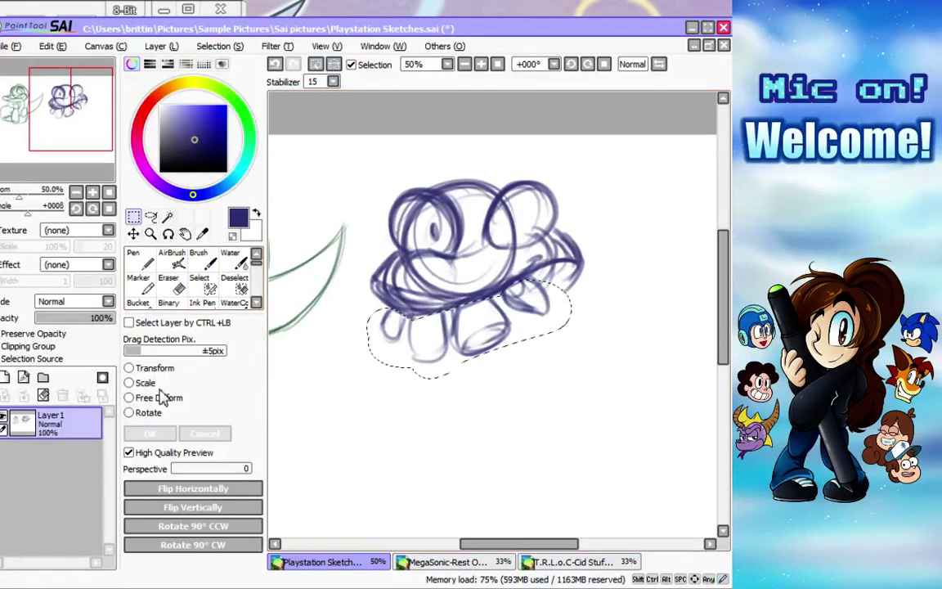
left_click(164, 396)
left_click_drag(375, 369, 375, 337)
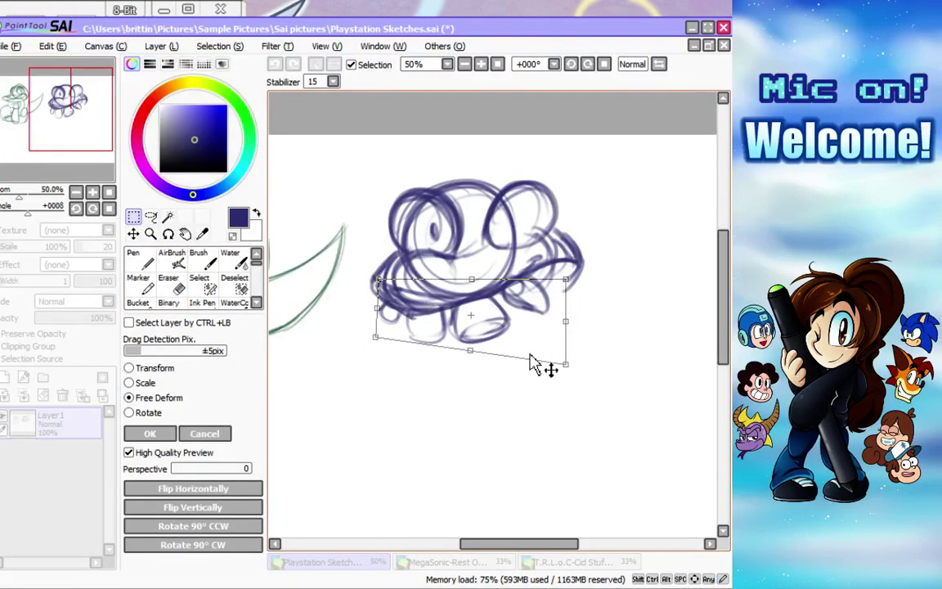
left_click_drag(566, 365, 552, 366)
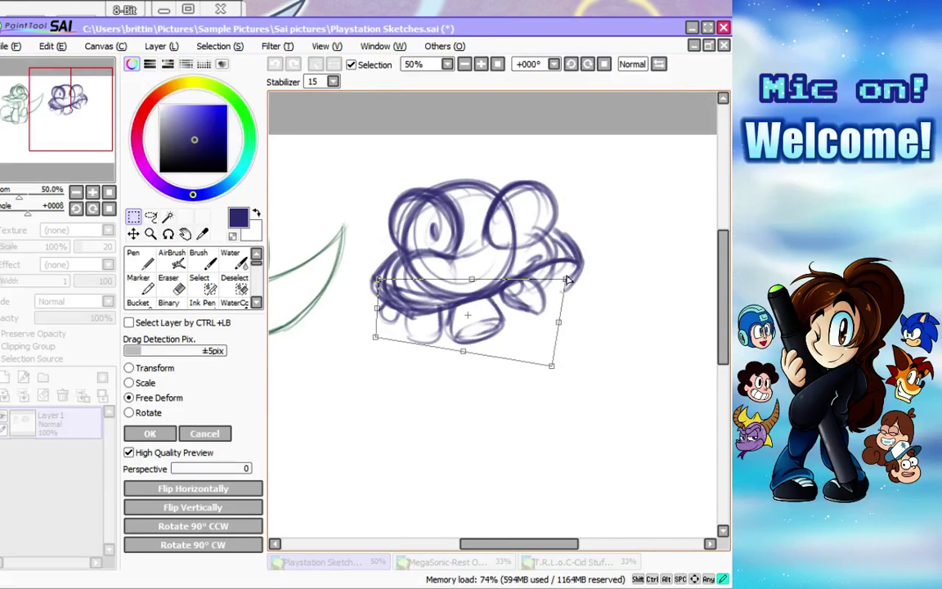
left_click_drag(567, 281, 540, 289)
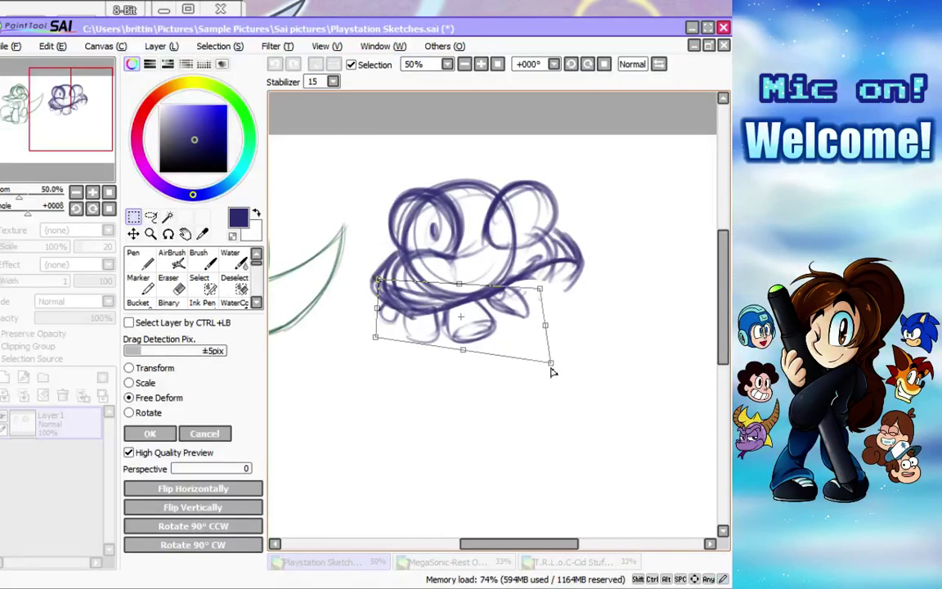
key("Return")
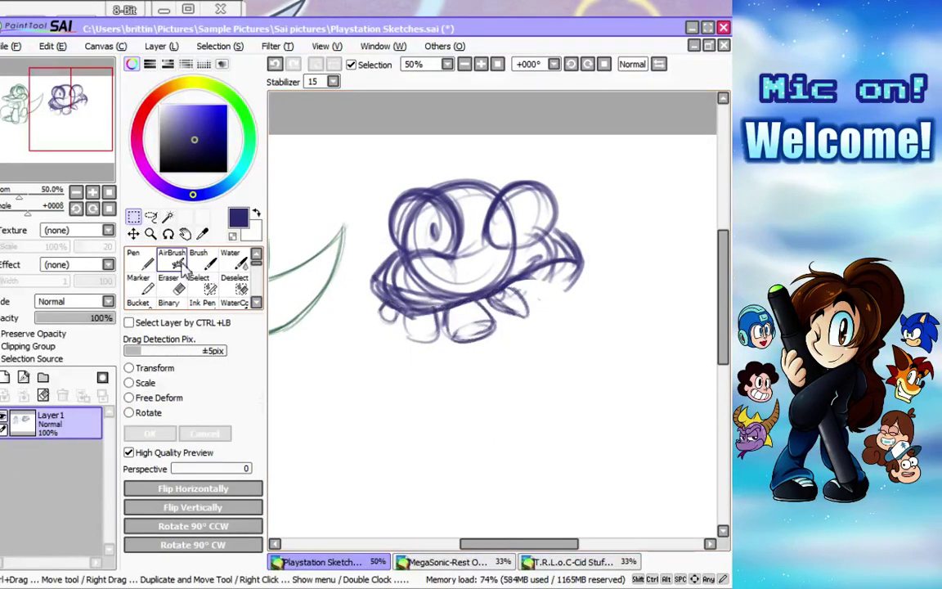
Redraw the broken tooth tops with the AirBrush and add more teeth beneath the jaw's right end.
left_click(180, 266)
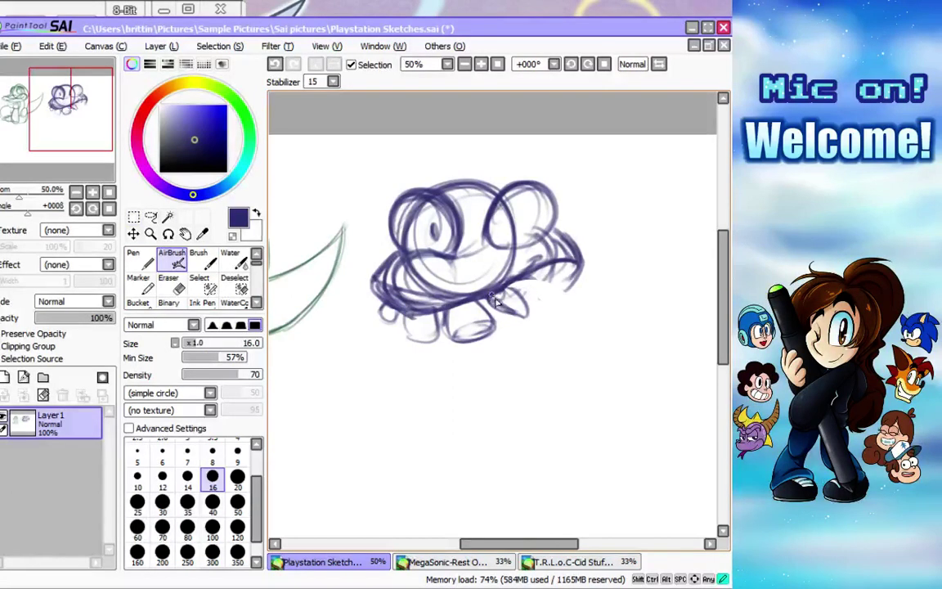
mouse_move(418, 318)
left_mouse_down()
mouse_move(409, 331)
mouse_move(438, 331)
mouse_move(439, 316)
left_mouse_up()
mouse_move(520, 288)
left_mouse_down()
mouse_move(554, 303)
mouse_move(570, 259)
left_mouse_up()
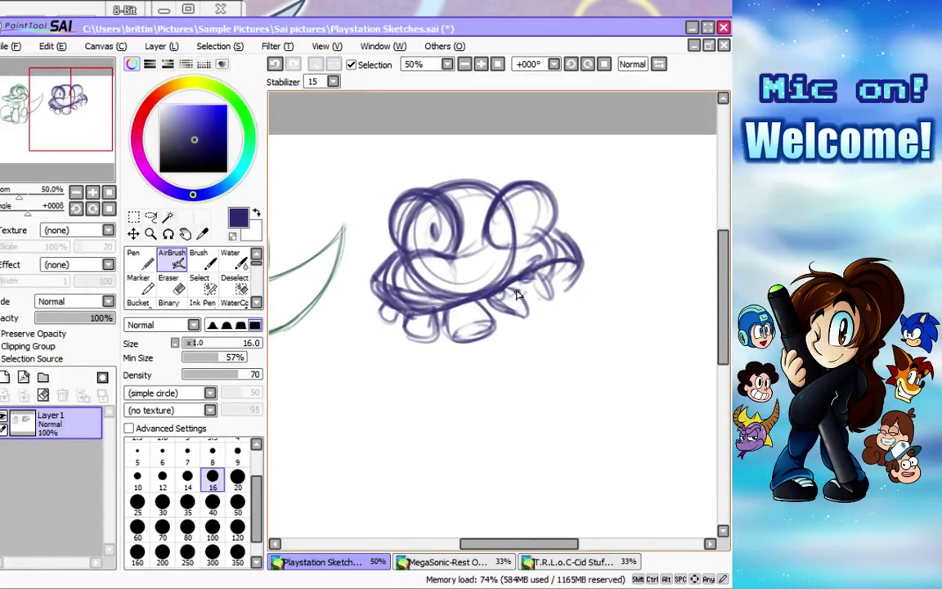
mouse_move(504, 288)
left_mouse_down()
mouse_move(558, 251)
mouse_move(513, 287)
mouse_move(560, 258)
mouse_move(546, 258)
mouse_move(587, 269)
mouse_move(573, 291)
mouse_move(503, 319)
left_mouse_up()
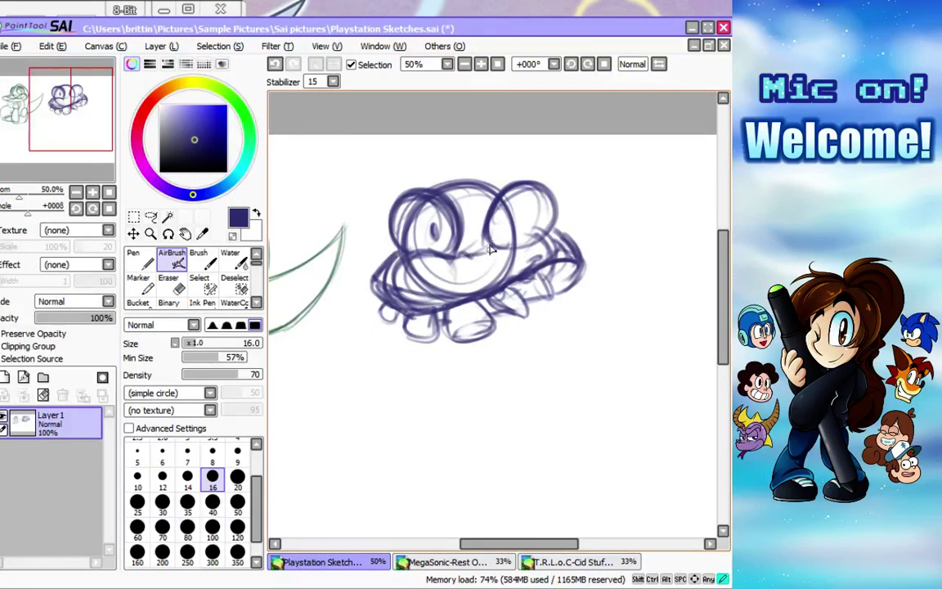
Sketch tall brow outlines above both eye sockets and join them with a line across the top of the skull.
mouse_move(491, 195)
left_mouse_down()
mouse_move(507, 172)
mouse_move(497, 188)
mouse_move(545, 160)
mouse_move(570, 193)
left_mouse_up()
left_click_drag(504, 179, 567, 210)
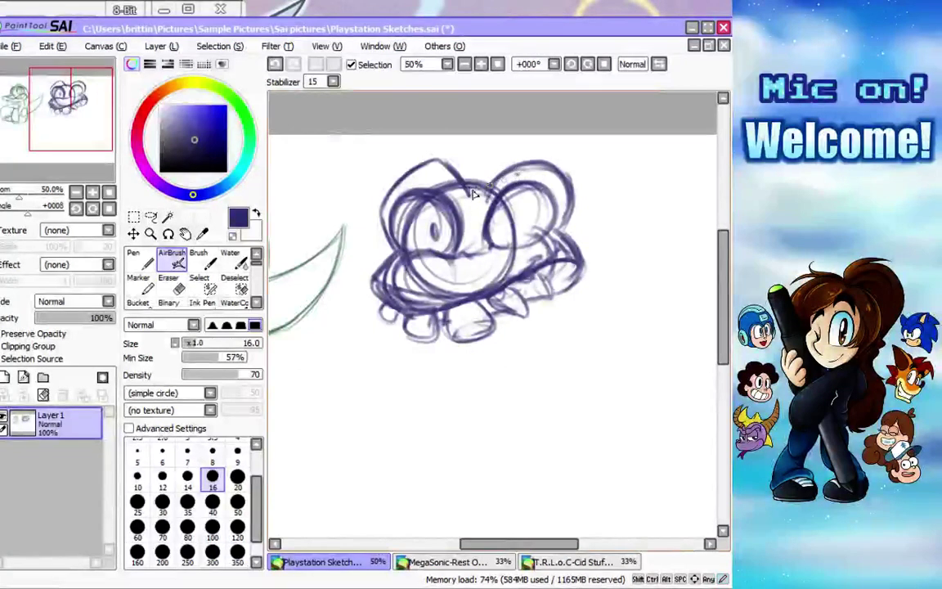
left_click_drag(468, 178, 519, 177)
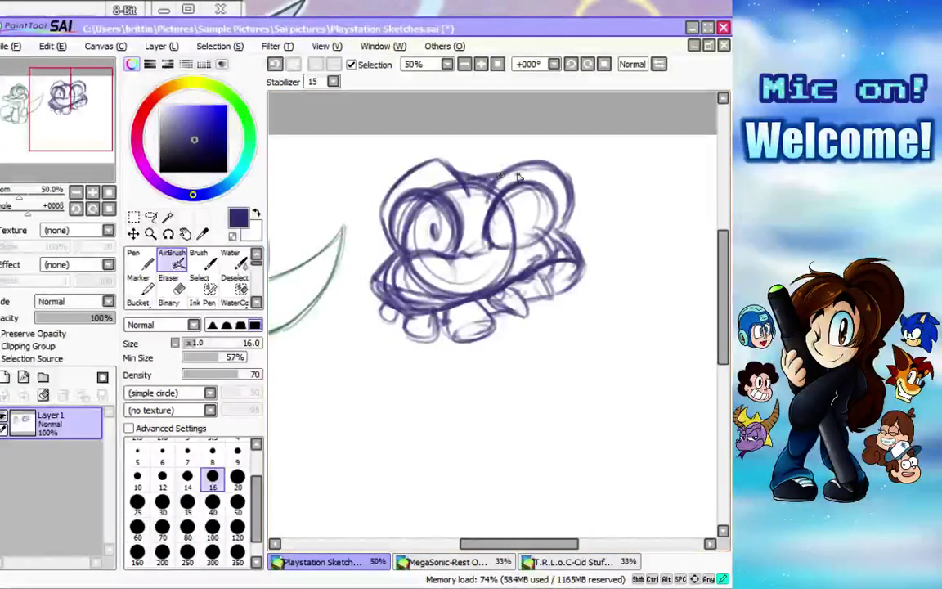
Mask the jaw and teeth with the Select brush and Free Deform them wider and lower than the rest of the skull.
left_click(200, 282)
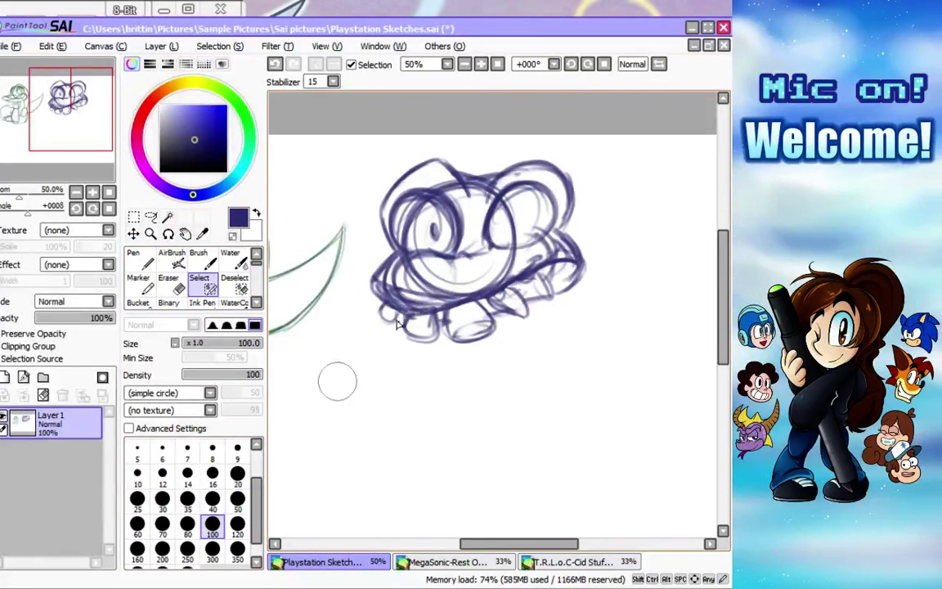
mouse_move(392, 281)
left_mouse_down()
mouse_move(485, 339)
mouse_move(394, 323)
mouse_move(524, 294)
mouse_move(558, 278)
mouse_move(532, 279)
mouse_move(581, 252)
mouse_move(462, 347)
mouse_move(544, 308)
mouse_move(386, 331)
mouse_move(307, 282)
left_mouse_up()
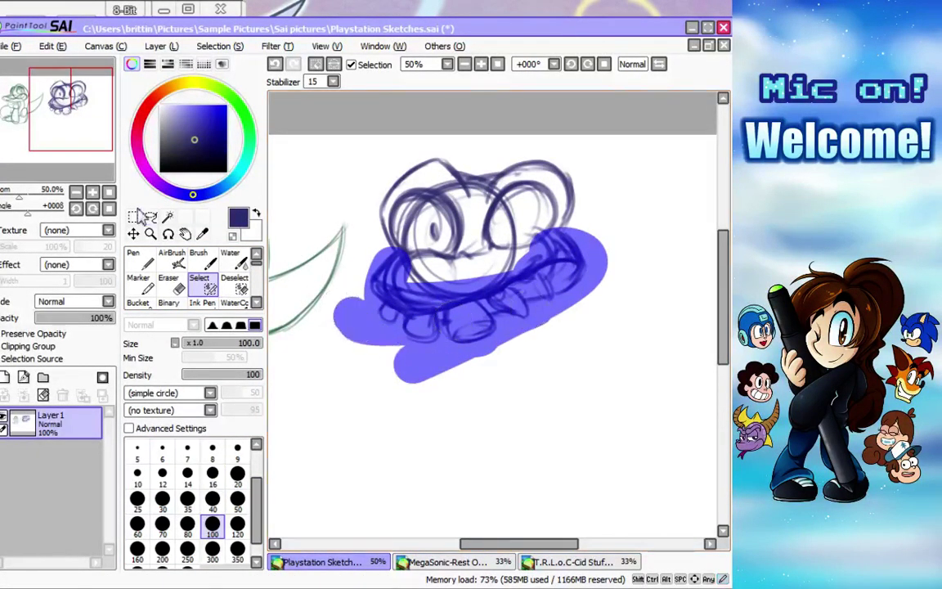
left_click(134, 218)
left_click(164, 397)
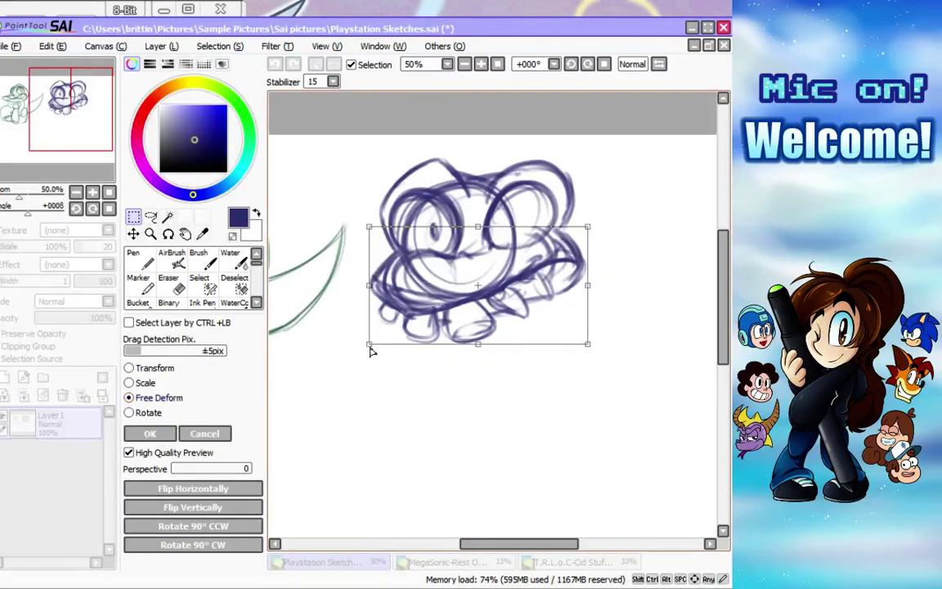
left_click_drag(370, 350, 351, 352)
left_click_drag(591, 349, 607, 372)
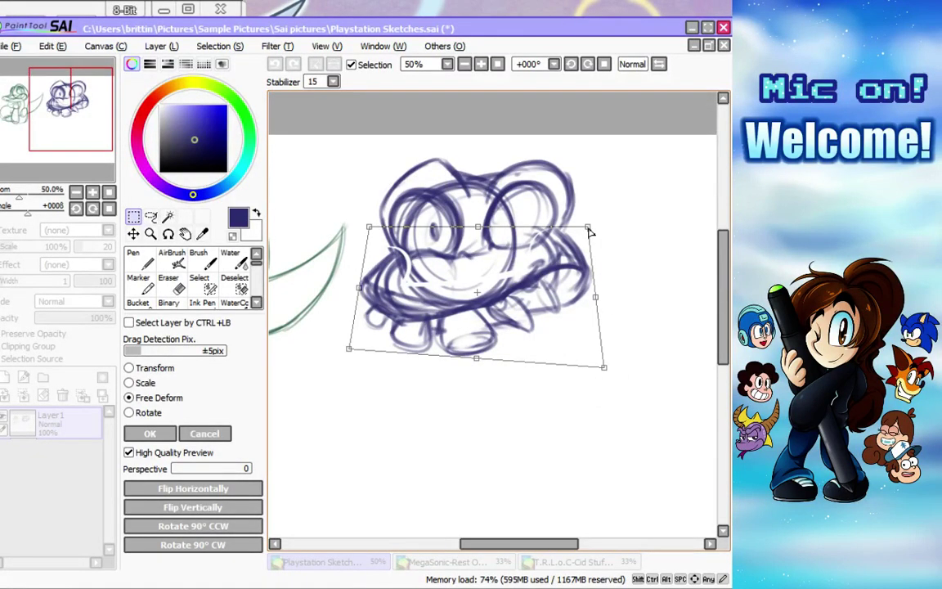
key("Return")
left_click_drag(587, 230, 594, 234)
left_click_drag(610, 374, 607, 377)
left_click(149, 433)
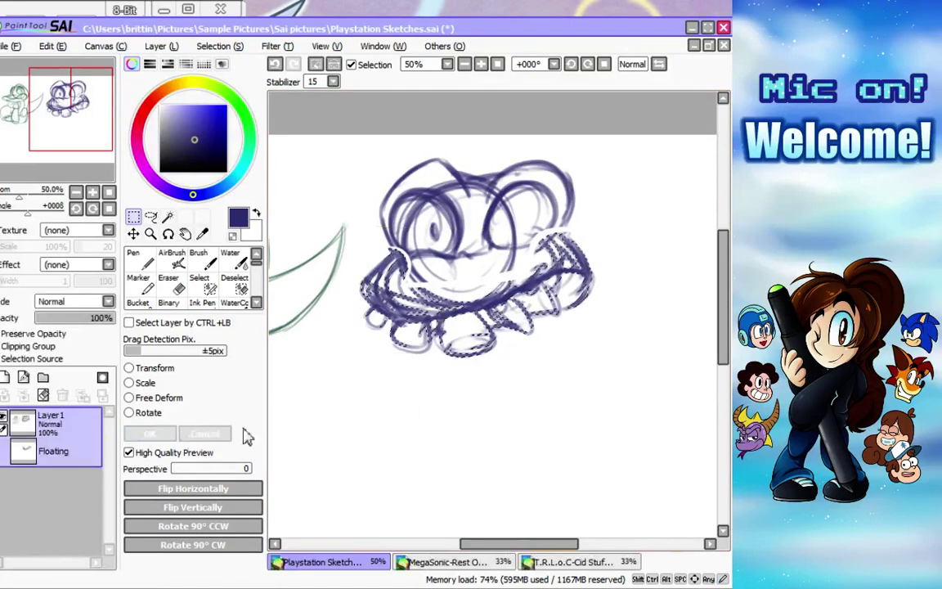
Select the skull's upper part with a size 250 Select brush and Free Deform it lower and slightly narrower to fit the jaw.
left_click(200, 278)
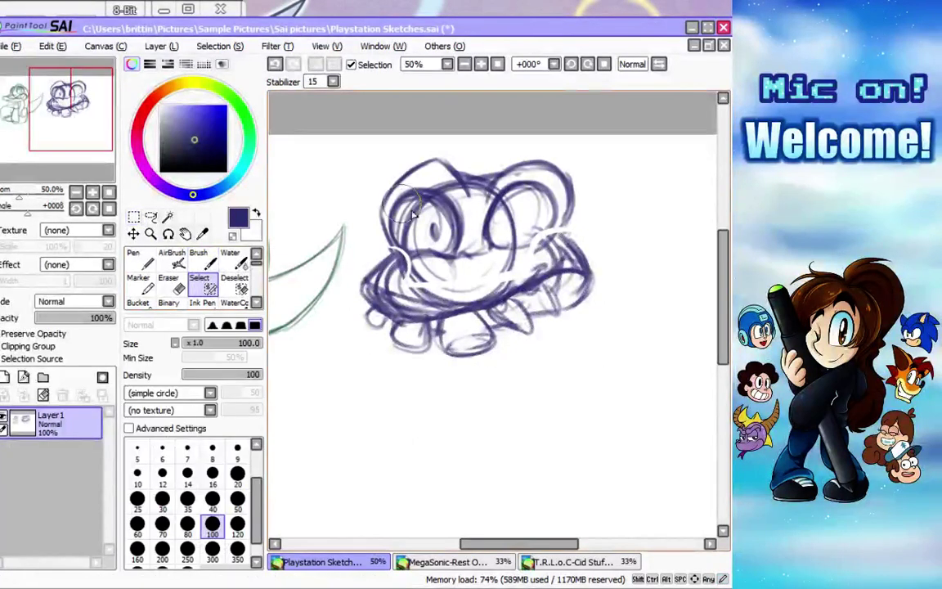
left_click(188, 550)
mouse_move(453, 214)
left_mouse_down()
mouse_move(417, 212)
mouse_move(456, 197)
mouse_move(490, 216)
mouse_move(527, 201)
mouse_move(461, 210)
mouse_move(481, 202)
mouse_move(468, 168)
left_mouse_up()
key("ctrl+t")
left_click_drag(572, 161, 568, 162)
left_click_drag(572, 273, 575, 270)
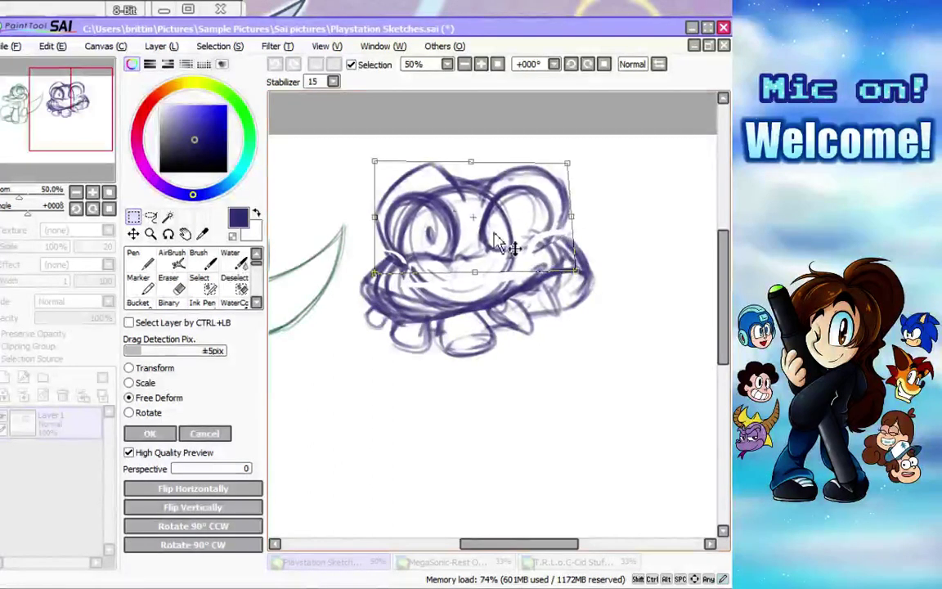
left_click_drag(375, 274, 378, 275)
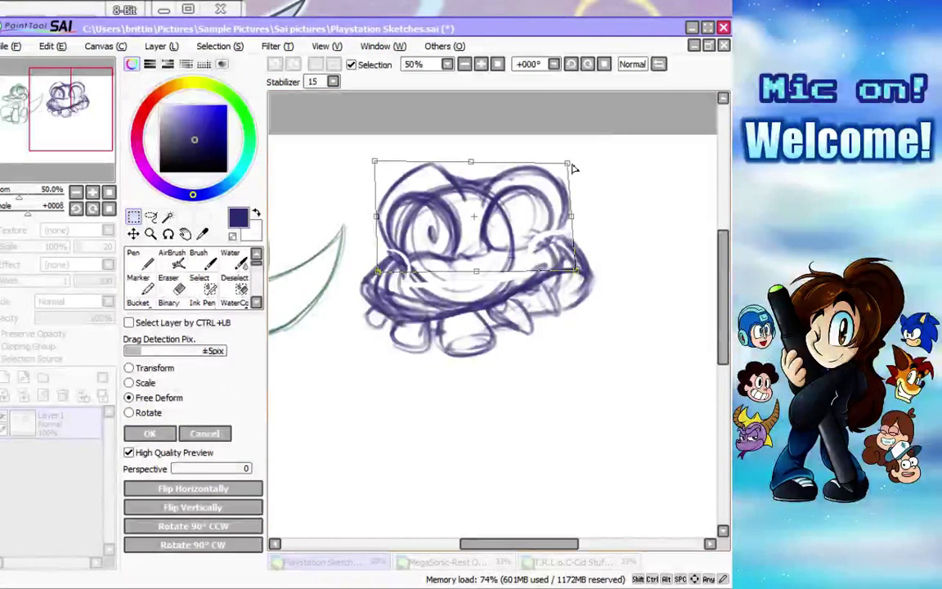
left_click_drag(569, 164, 566, 169)
left_click_drag(374, 162, 378, 172)
left_click_drag(568, 169, 567, 172)
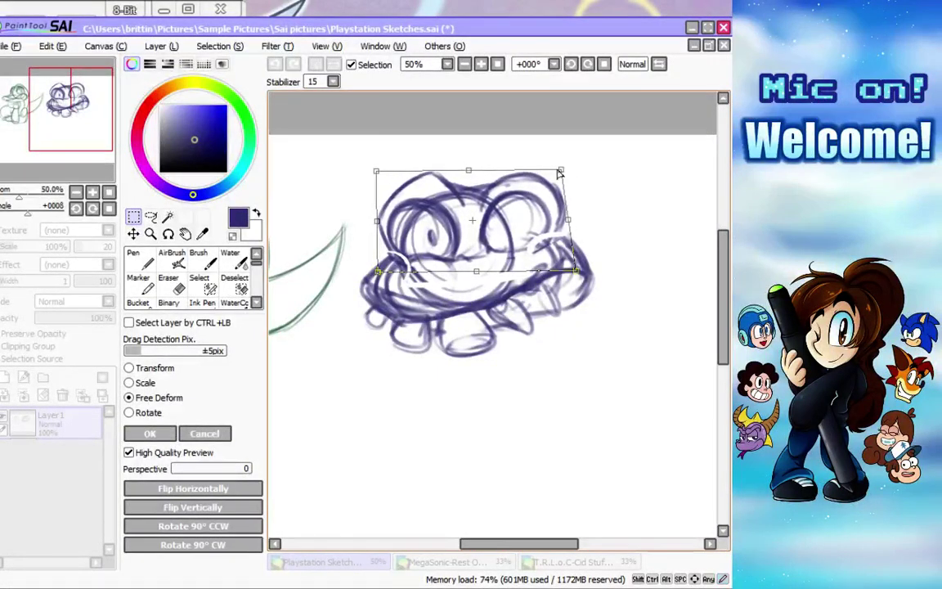
left_click(147, 433)
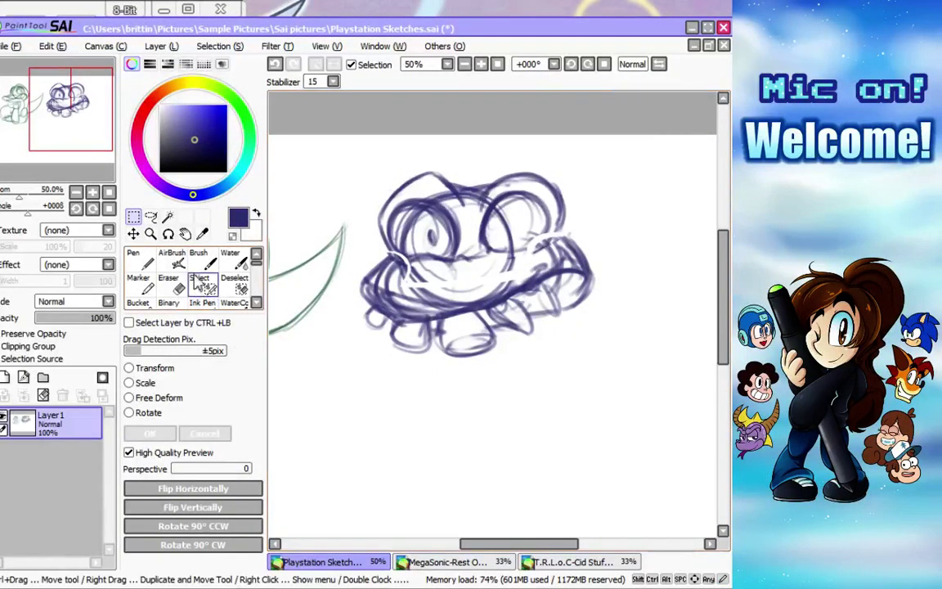
left_click(172, 260)
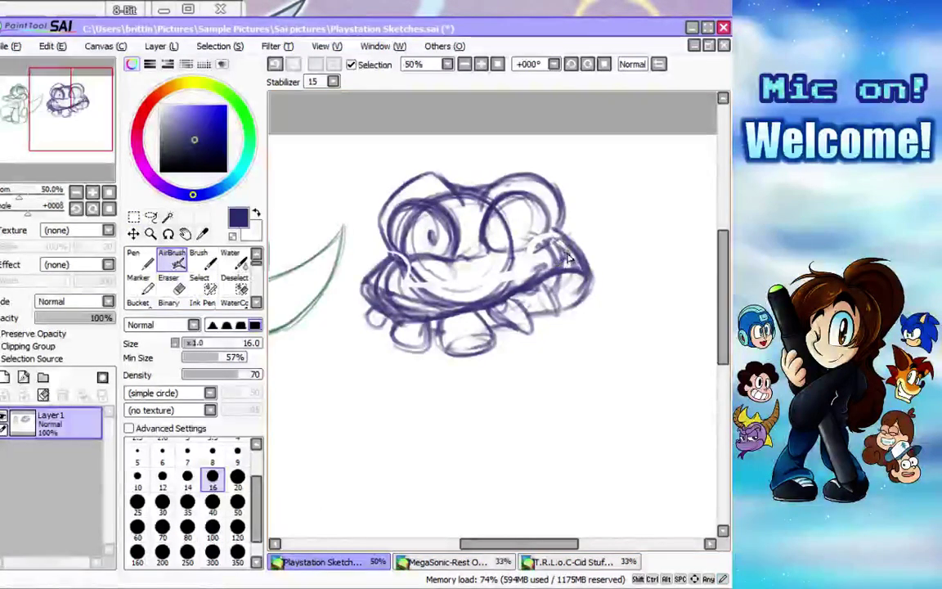
scroll(559, 275, "down", 2)
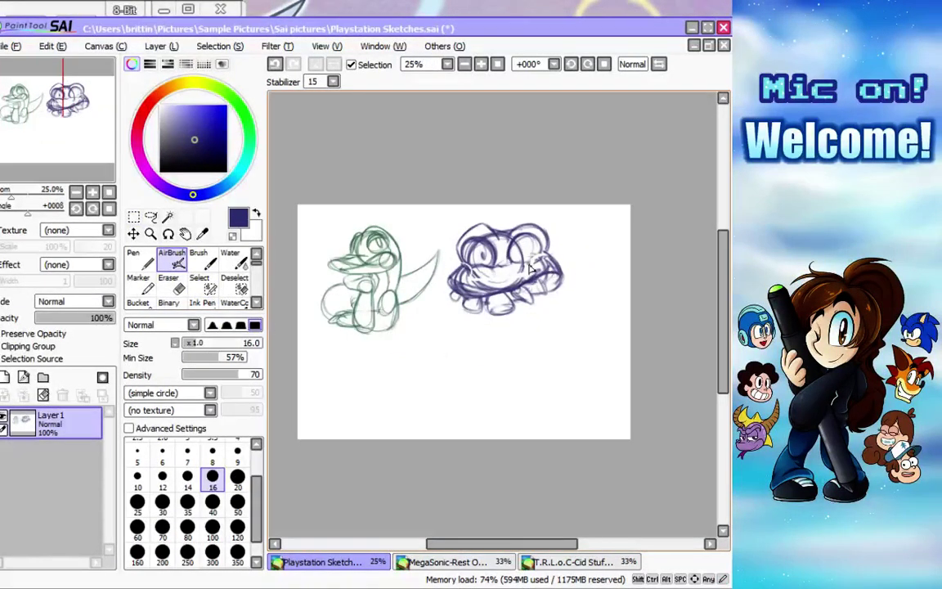
Mask the whole blue skull with a size 350 Select brush and Transform it to a slightly smaller size.
scroll(531, 269, "up", 1)
scroll(514, 272, "up", 1)
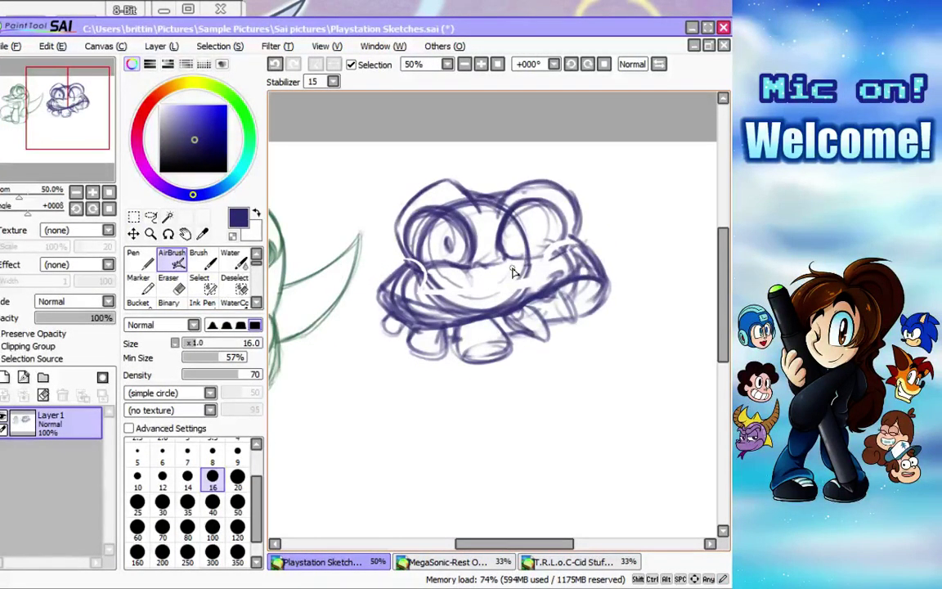
left_click(205, 282)
mouse_move(440, 305)
left_mouse_down()
mouse_move(441, 256)
mouse_move(454, 338)
mouse_move(588, 285)
mouse_move(573, 246)
left_mouse_up()
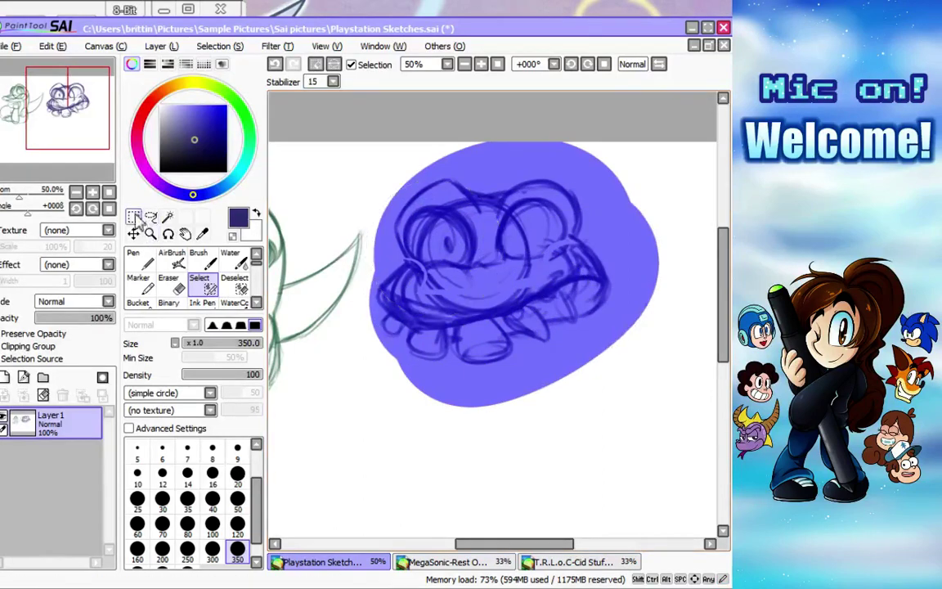
left_click(134, 216)
left_click(130, 368)
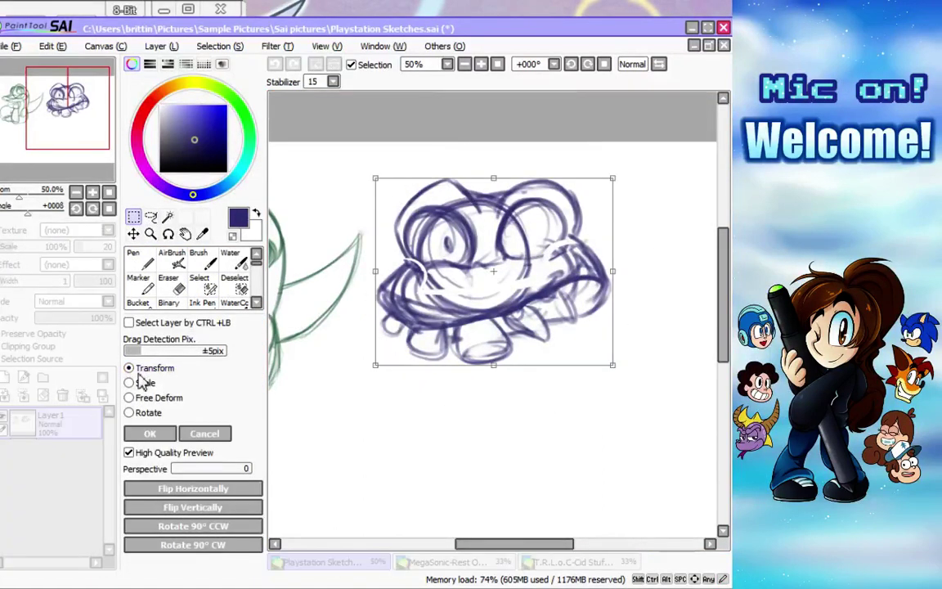
left_click_drag(609, 178, 582, 203)
left_click_drag(557, 298, 557, 275)
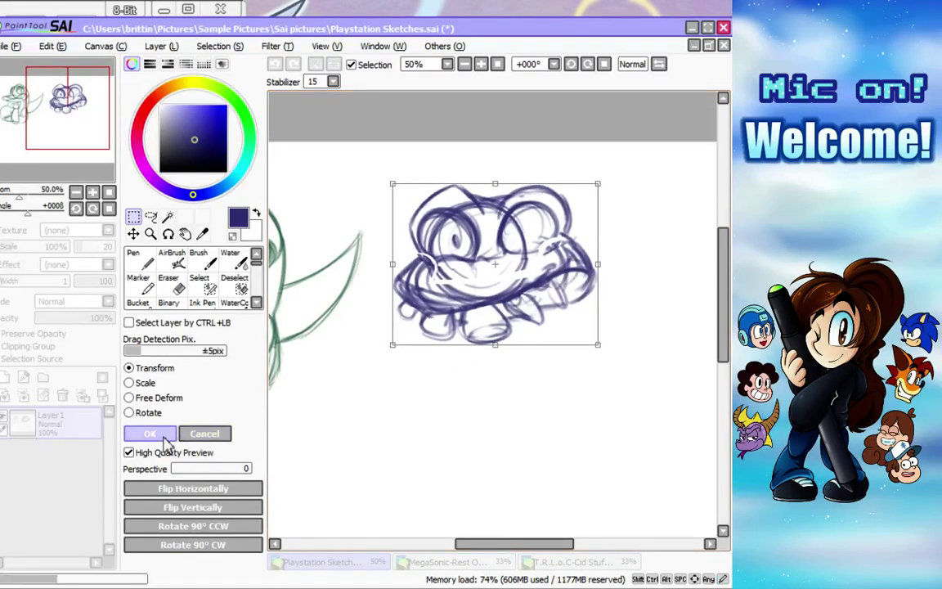
left_click(150, 434)
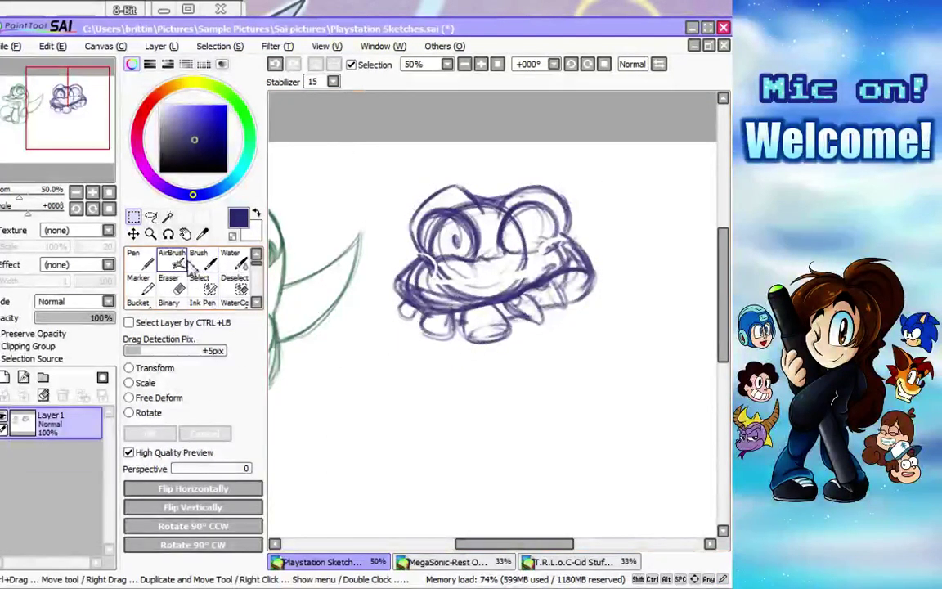
Sketch a segmented neck beneath the skull with the AirBrush and a V-shaped chest opening of straight lines below it.
left_click(172, 259)
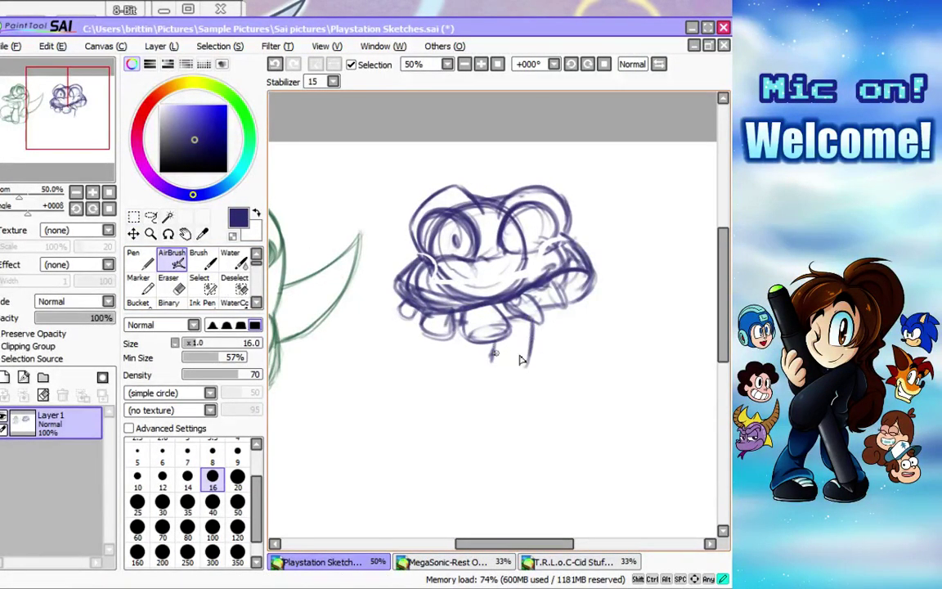
mouse_move(532, 355)
left_mouse_down()
mouse_move(502, 337)
mouse_move(527, 331)
left_mouse_up()
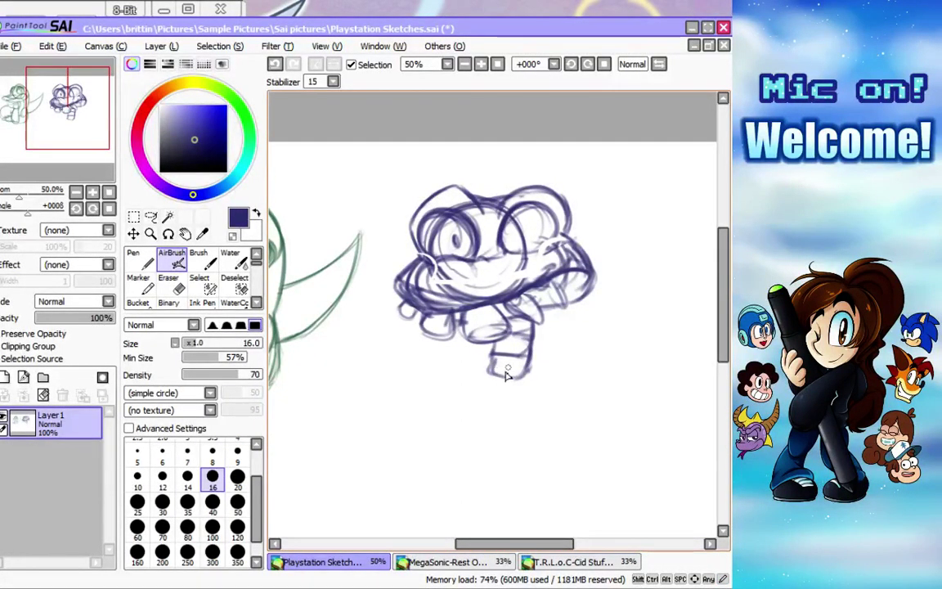
mouse_move(526, 387)
left_mouse_down()
mouse_move(468, 439)
mouse_move(534, 375)
left_mouse_up()
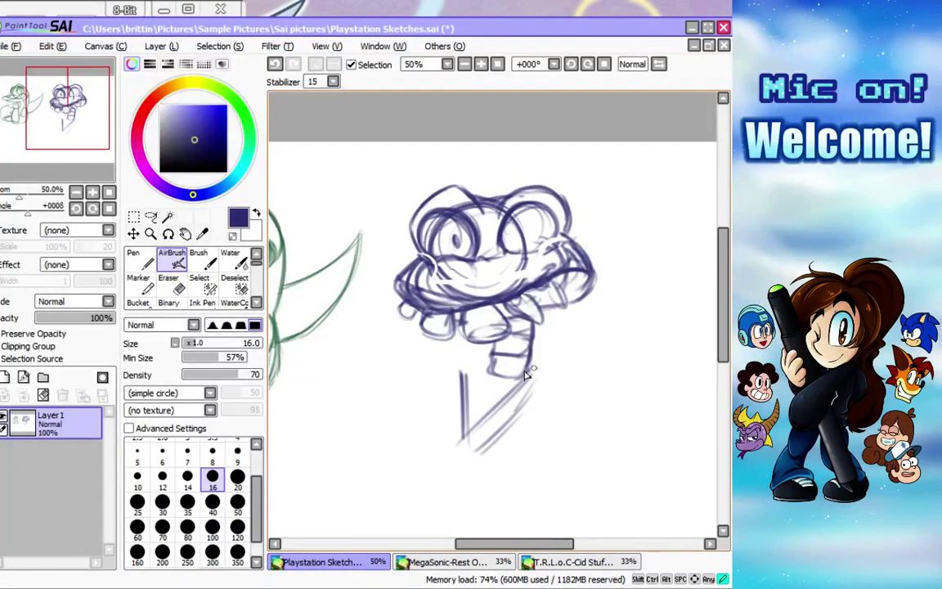
left_click_drag(475, 442, 474, 370)
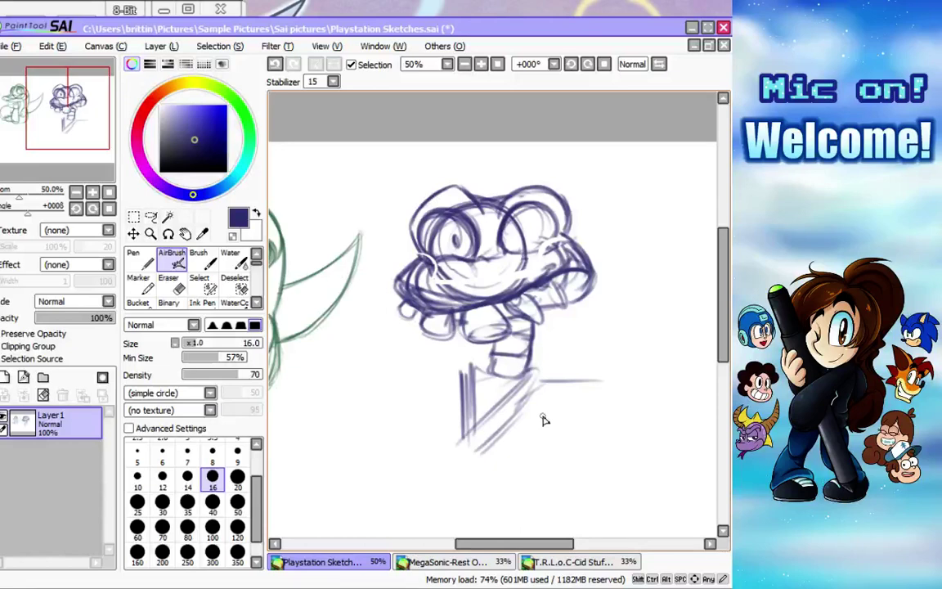
Sketch a long, rounded shoulder shape extending sideways from each side of the neck base.
left_click_drag(612, 377, 642, 378)
mouse_move(545, 376)
left_mouse_down()
mouse_move(654, 375)
mouse_move(633, 409)
mouse_move(546, 391)
left_mouse_up()
mouse_move(548, 392)
left_mouse_down()
mouse_move(660, 389)
mouse_move(556, 375)
left_mouse_up()
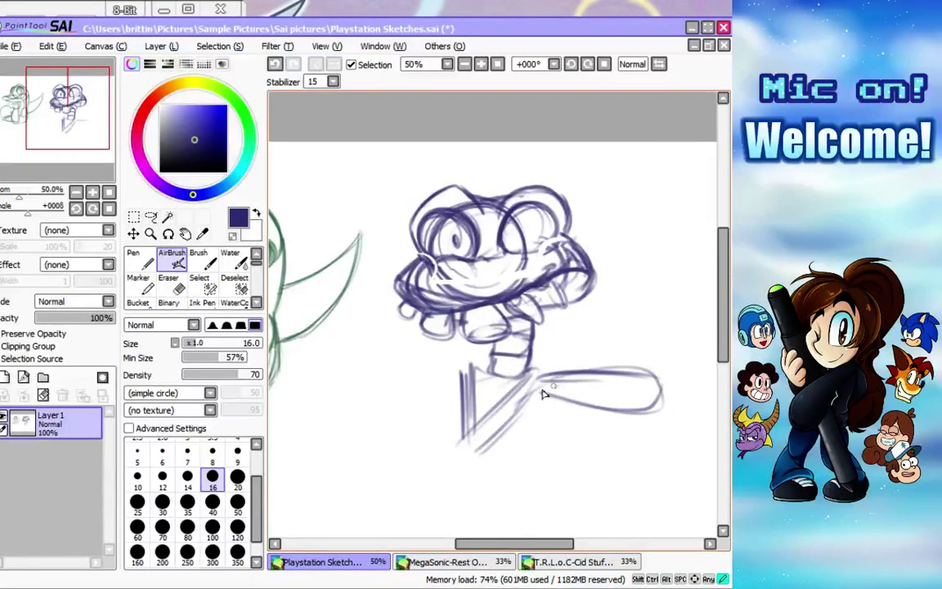
mouse_move(478, 367)
left_mouse_down()
mouse_move(392, 361)
mouse_move(481, 365)
mouse_move(450, 358)
mouse_move(356, 379)
mouse_move(369, 394)
mouse_move(477, 376)
mouse_move(404, 358)
mouse_move(337, 380)
mouse_move(442, 389)
left_mouse_up()
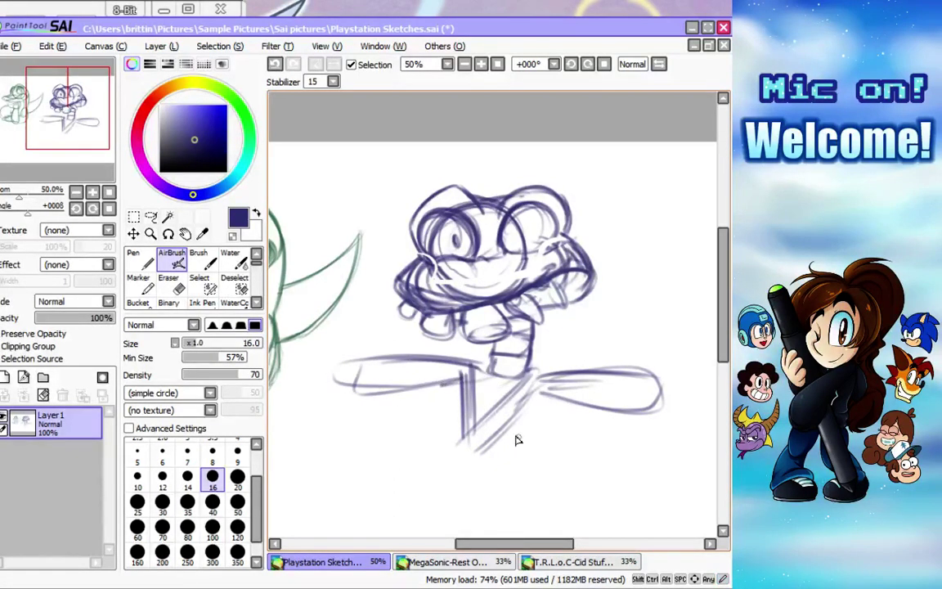
Sketch two large U-shaped chest curves beneath the shoulders, one on each side of the central V.
mouse_move(520, 425)
left_mouse_down()
mouse_move(508, 447)
mouse_move(529, 409)
mouse_move(483, 525)
left_mouse_up()
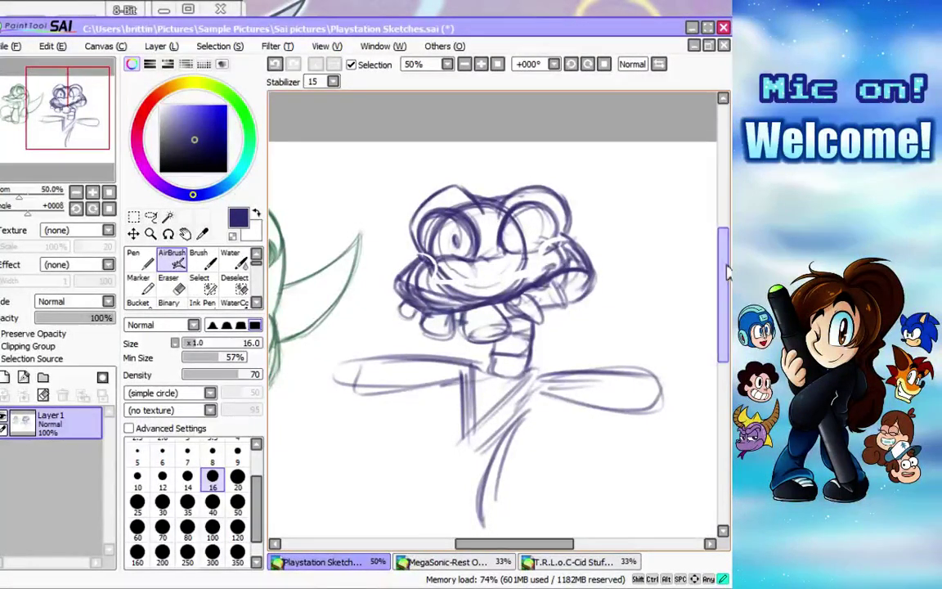
scroll(653, 321, "down", 2)
mouse_move(516, 362)
left_mouse_down()
mouse_move(513, 471)
mouse_move(595, 478)
left_mouse_up()
left_click_drag(473, 458, 596, 477)
left_click_drag(606, 381, 537, 491)
left_click_drag(610, 388, 544, 491)
mouse_move(465, 373)
left_mouse_down()
mouse_move(454, 444)
mouse_move(433, 458)
mouse_move(385, 455)
left_mouse_up()
mouse_move(368, 350)
left_mouse_down()
mouse_move(338, 405)
mouse_move(362, 352)
mouse_move(339, 421)
mouse_move(434, 460)
left_mouse_up()
mouse_move(336, 409)
left_mouse_down()
mouse_move(368, 454)
mouse_move(335, 429)
mouse_move(401, 462)
left_mouse_up()
left_click_drag(489, 363, 482, 403)
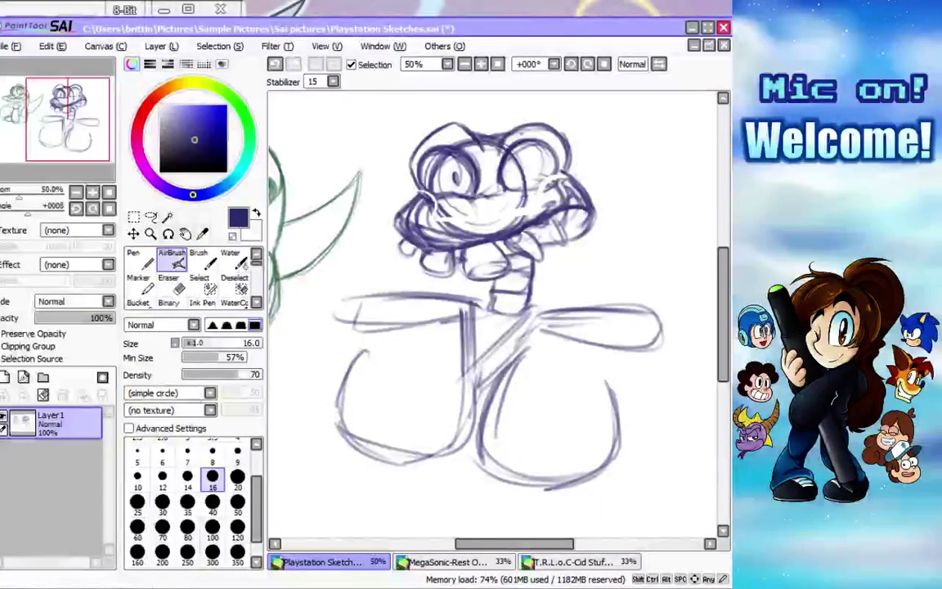
Switch to the browser and examine the Sir Daniel Fortesque reference images for the body's proportions.
left_click(54, 16)
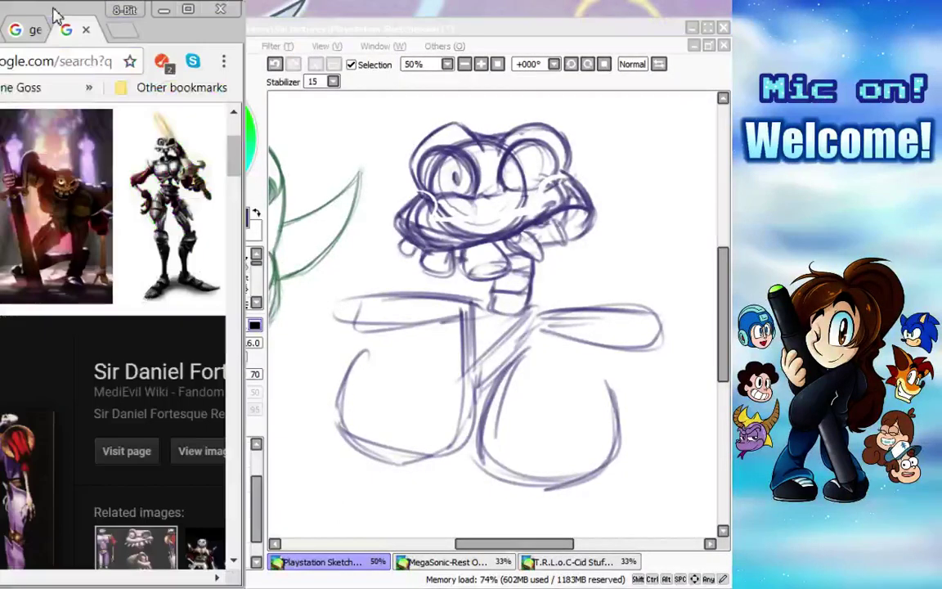
mouse_move(237, 160)
left_mouse_down()
mouse_move(227, 282)
mouse_move(233, 164)
left_mouse_up()
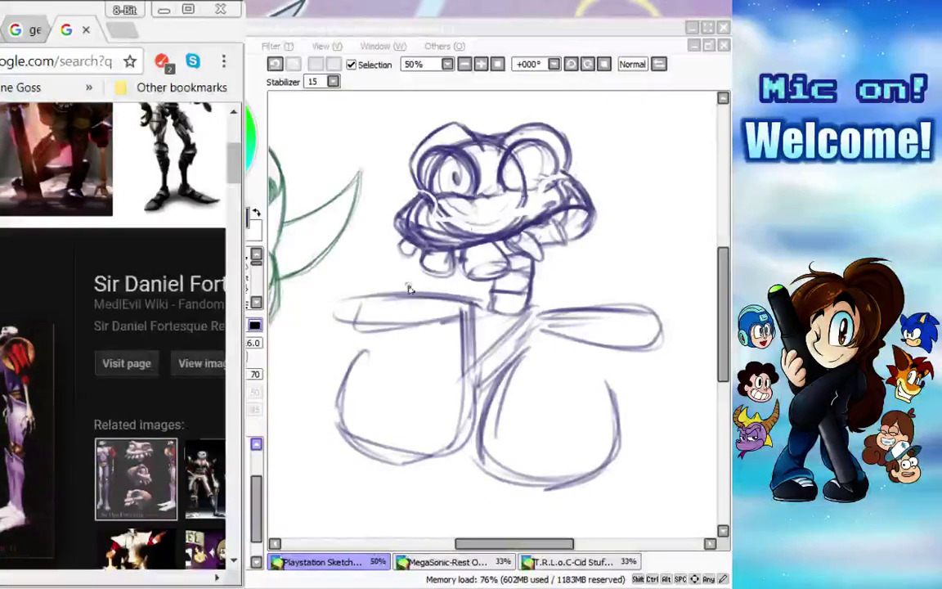
left_click(698, 70)
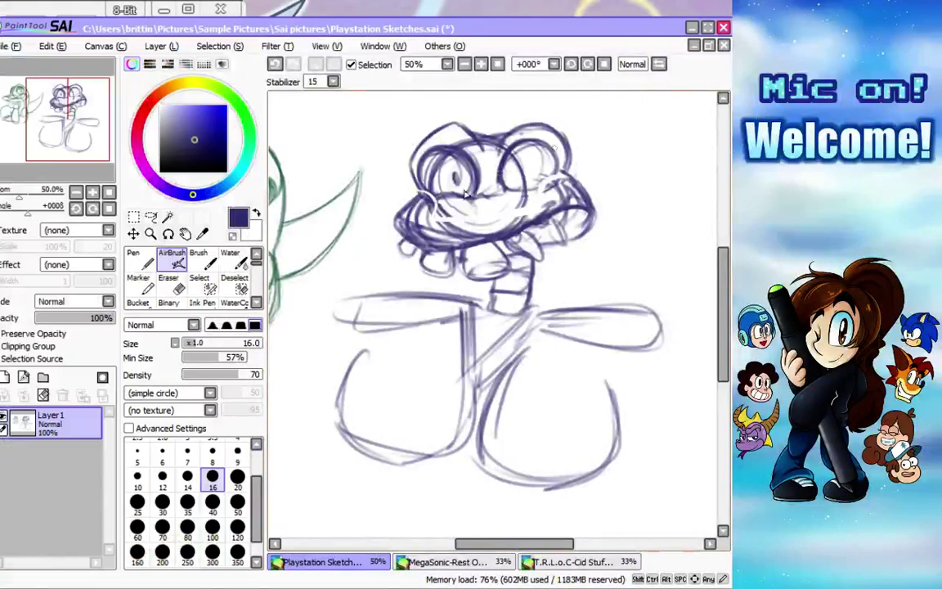
Mask the entire blue figure with a size 500 Select brush, Transform it smaller, and move it up near the canvas's upper edge.
left_click(133, 235)
left_click(200, 283)
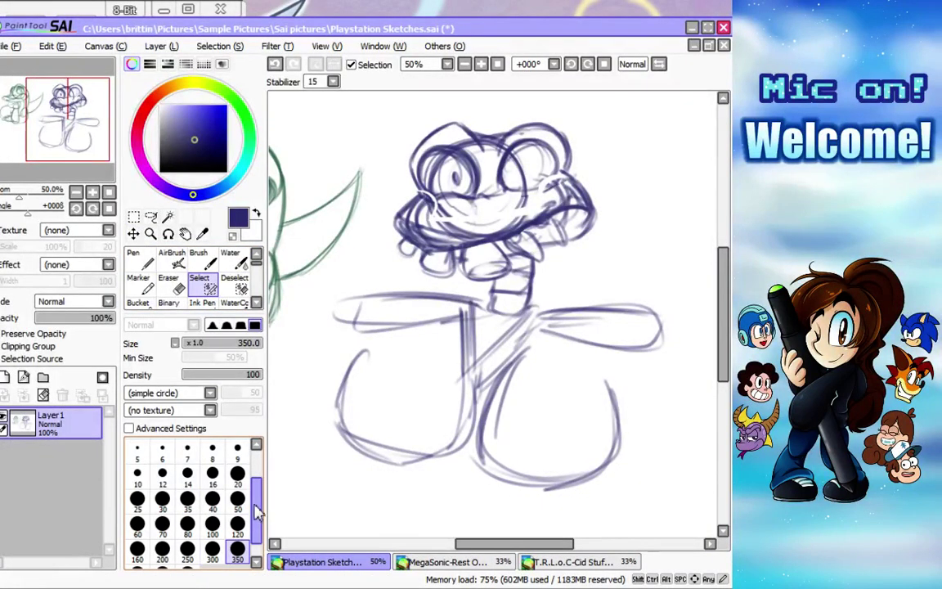
left_click_drag(254, 514, 255, 532)
left_click(187, 555)
mouse_move(378, 391)
left_mouse_down()
mouse_move(433, 393)
mouse_move(483, 298)
mouse_move(474, 247)
mouse_move(493, 193)
mouse_move(580, 190)
mouse_move(413, 426)
mouse_move(496, 296)
left_mouse_up()
scroll(496, 296, "down", 1)
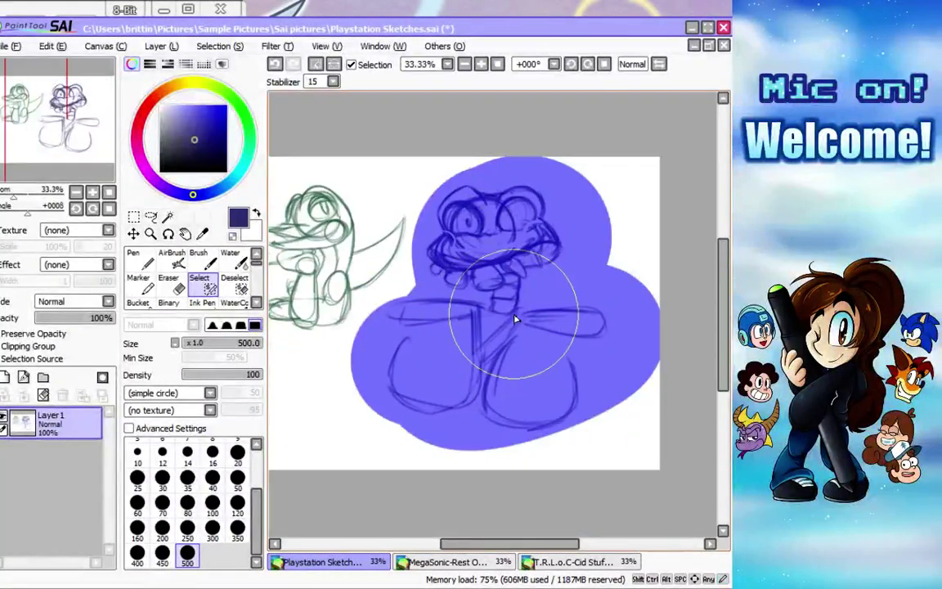
left_click(133, 216)
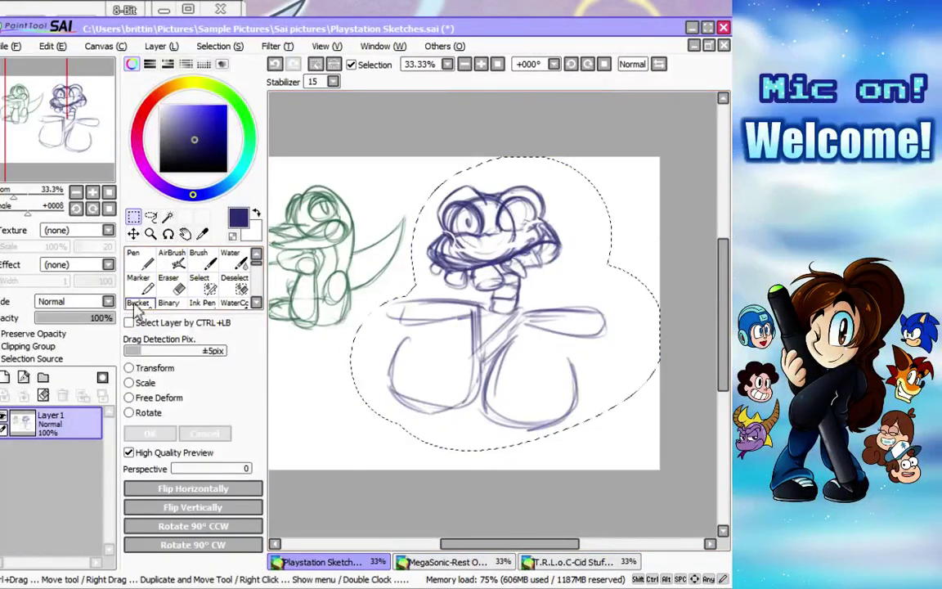
left_click(155, 368)
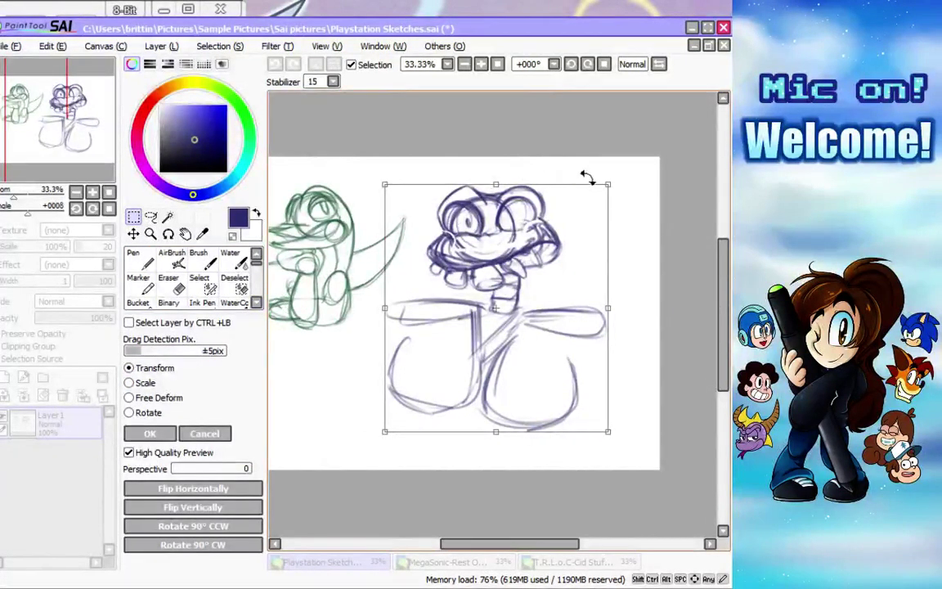
left_click_drag(608, 185, 554, 256)
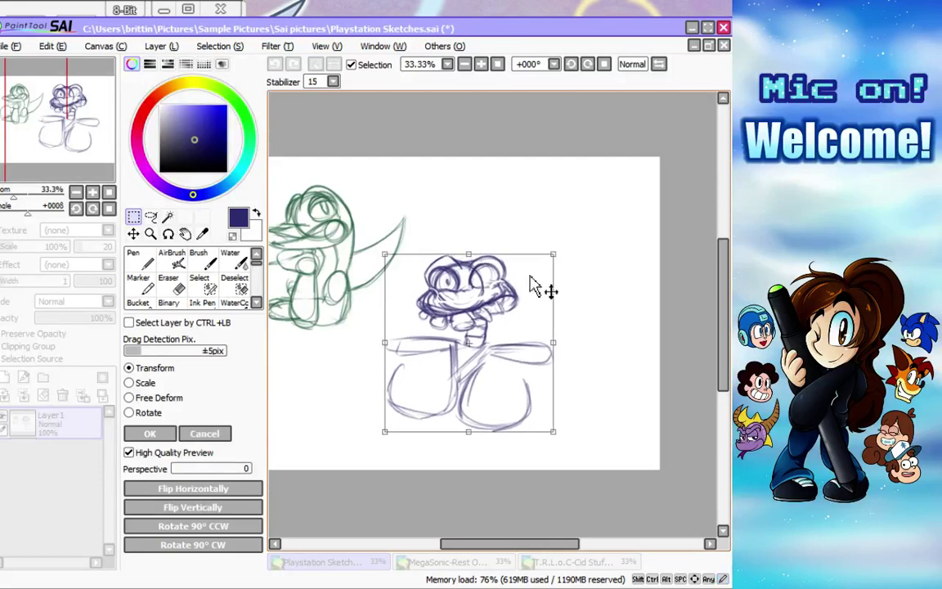
left_click_drag(490, 358, 504, 276)
left_click(149, 434)
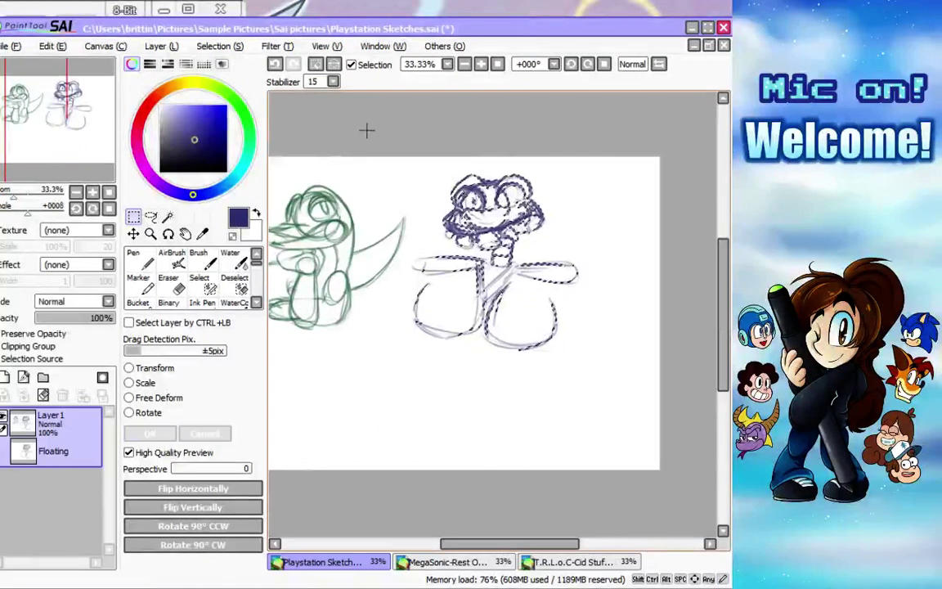
Mask the blue shoulders and chest with the Select brush, using size 100 near the neck, and Transform them slightly smaller.
left_click(150, 234)
left_click(418, 219)
left_click(173, 258)
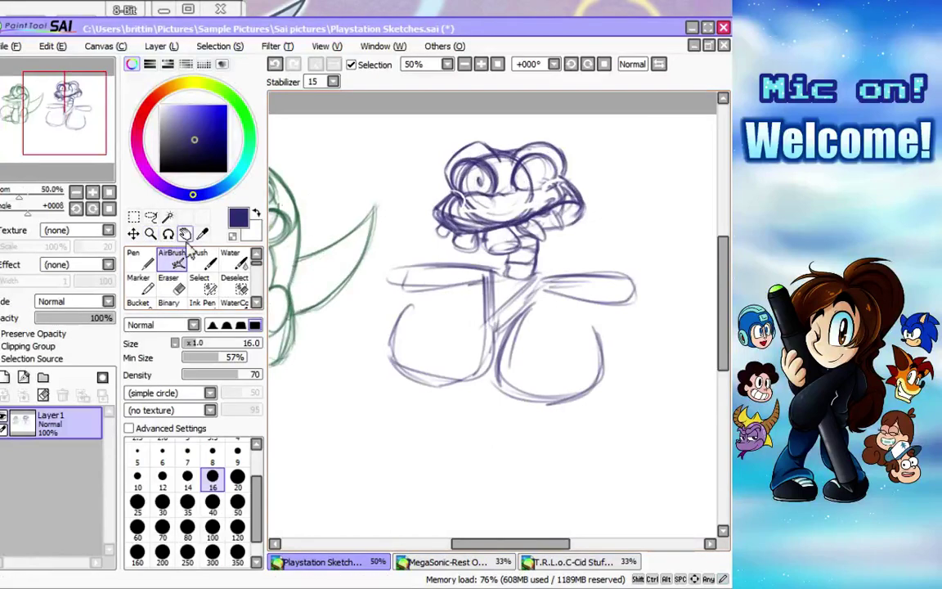
left_click(199, 283)
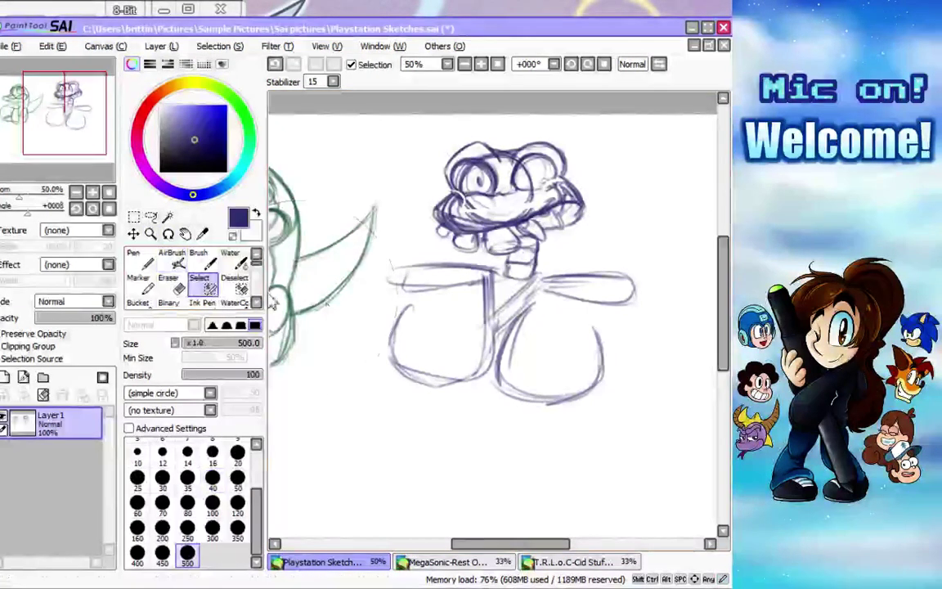
left_click(431, 360)
left_click(564, 377)
left_click(604, 360)
left_click(213, 503)
mouse_move(477, 288)
left_mouse_down()
mouse_move(442, 254)
mouse_move(499, 260)
mouse_move(450, 272)
left_mouse_up()
key("ctrl+t")
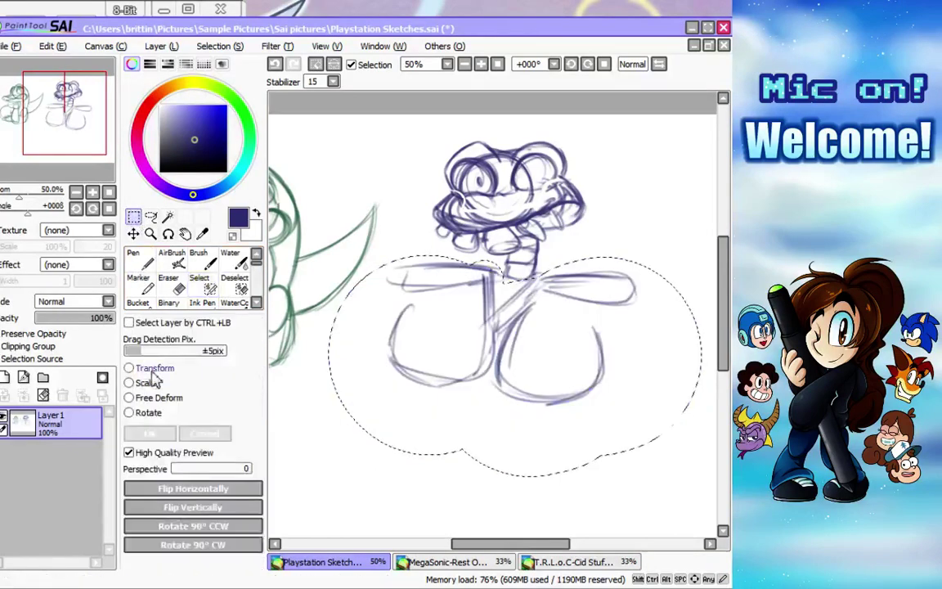
mouse_move(390, 414)
left_mouse_down()
mouse_move(387, 400)
mouse_move(407, 395)
left_mouse_up()
left_click_drag(456, 364, 453, 364)
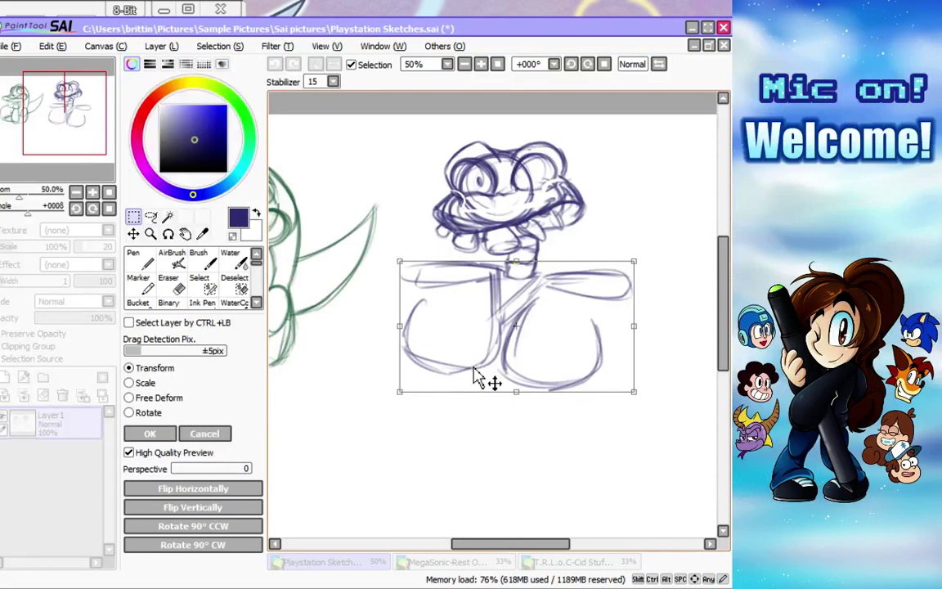
left_click(150, 433)
key("ctrl+d")
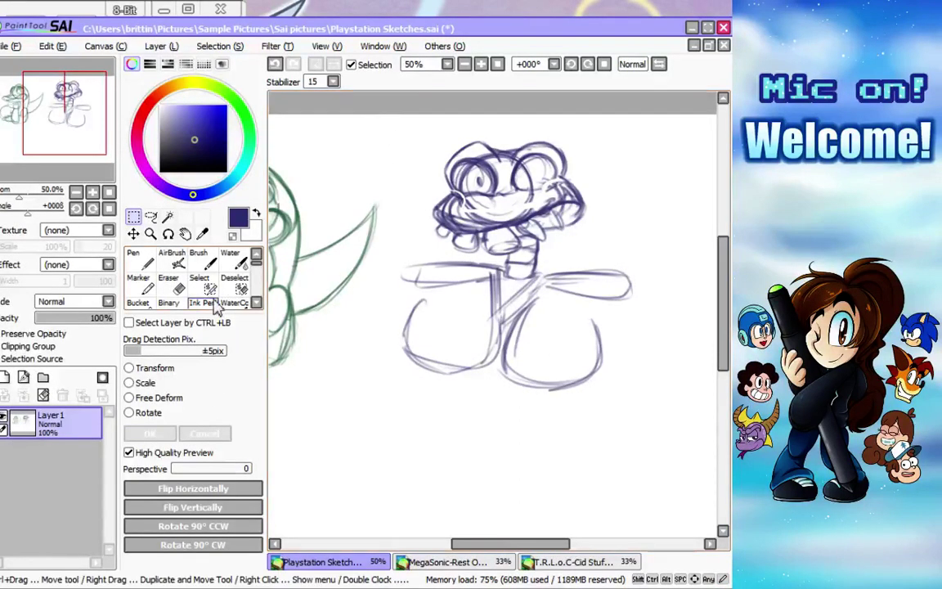
left_click(172, 258)
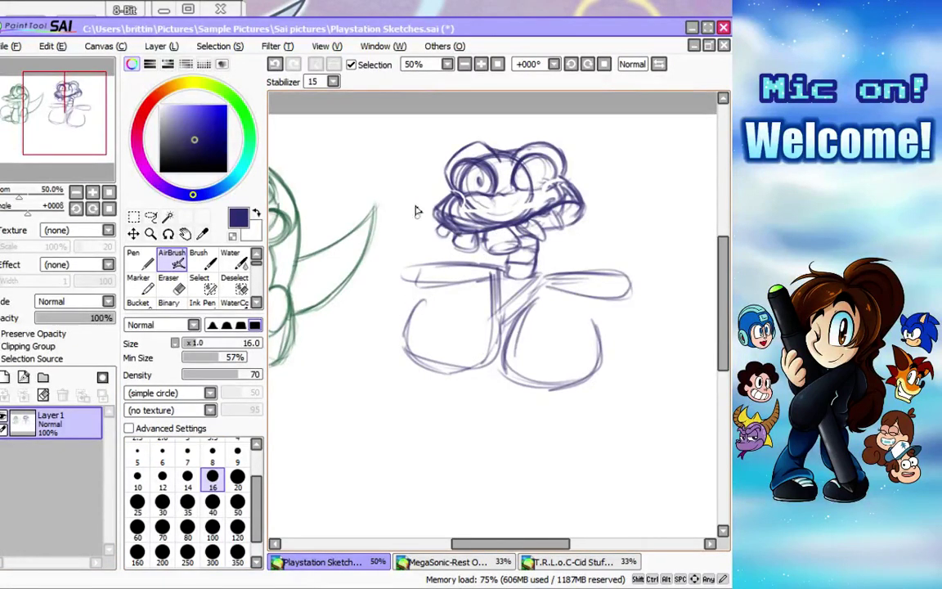
left_click_drag(402, 214, 422, 236)
left_click(274, 63)
Return to the browser and study the full-body reference image of Sir Daniel Fortesque.
left_click(79, 10)
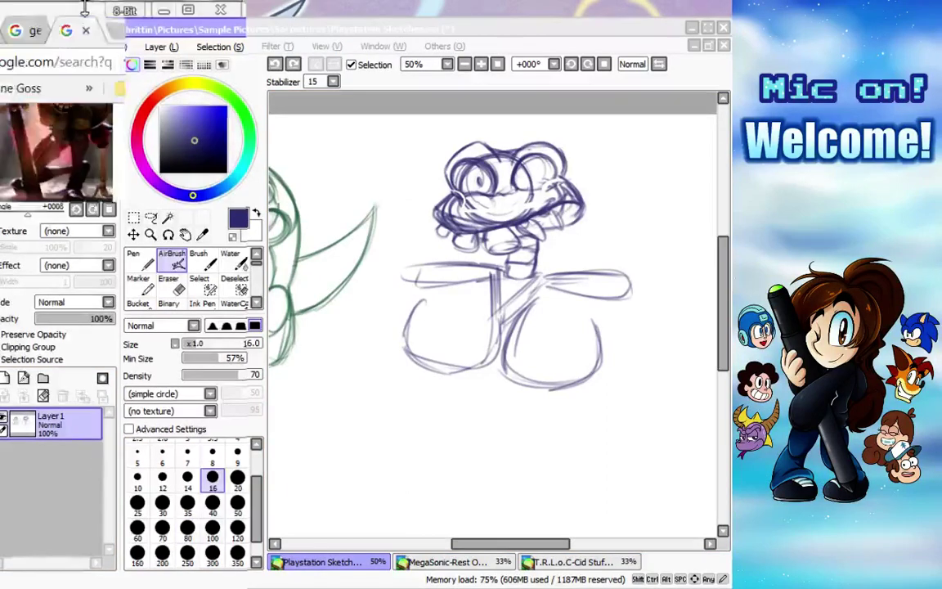
scroll(216, 109, "up", 1)
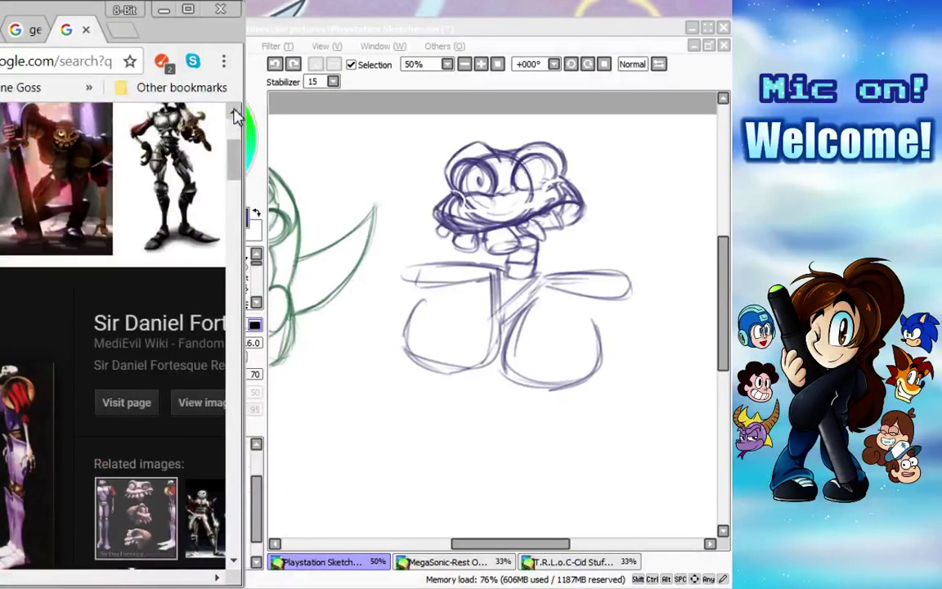
left_click_drag(234, 164, 234, 162)
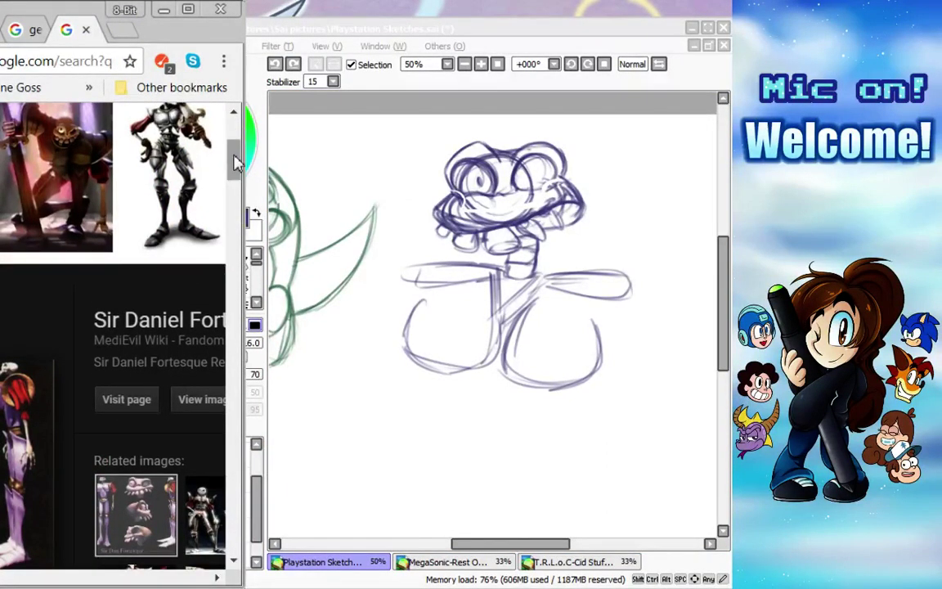
scroll(234, 115, "up", 1)
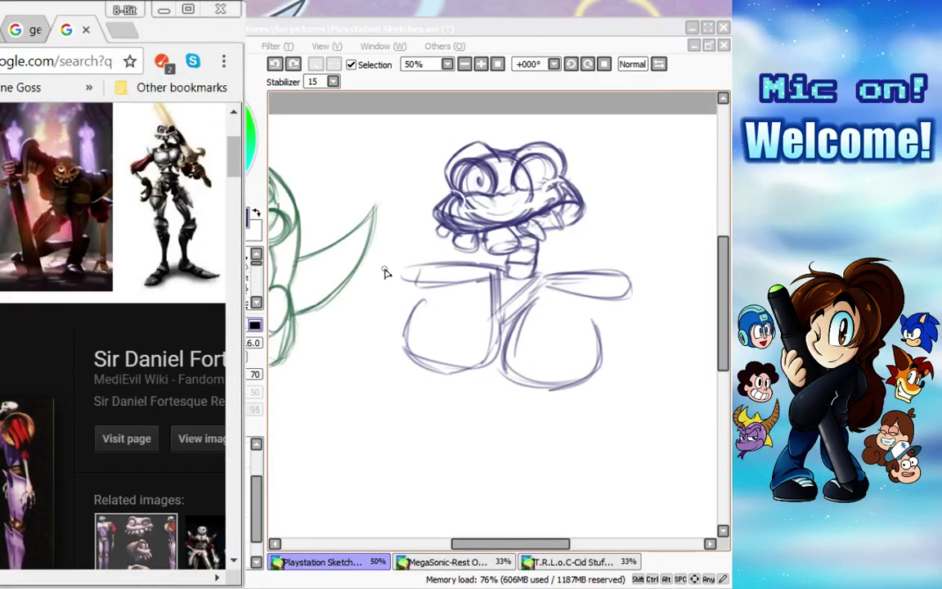
left_click(643, 72)
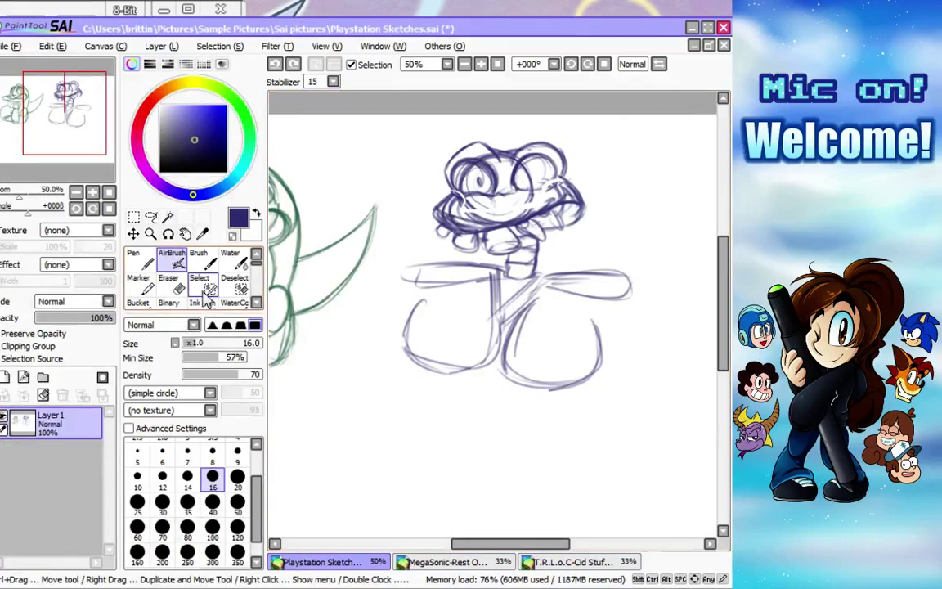
Mask the blue figure with a size 300 Select brush, then cut and paste it onto its own layer.
left_click(212, 534)
mouse_move(458, 316)
left_mouse_down()
mouse_move(462, 229)
mouse_move(460, 353)
mouse_move(531, 270)
mouse_move(368, 384)
left_mouse_up()
left_click(52, 46)
left_click(52, 46)
left_click(53, 46)
left_click(63, 103)
left_click(52, 46)
left_click(67, 135)
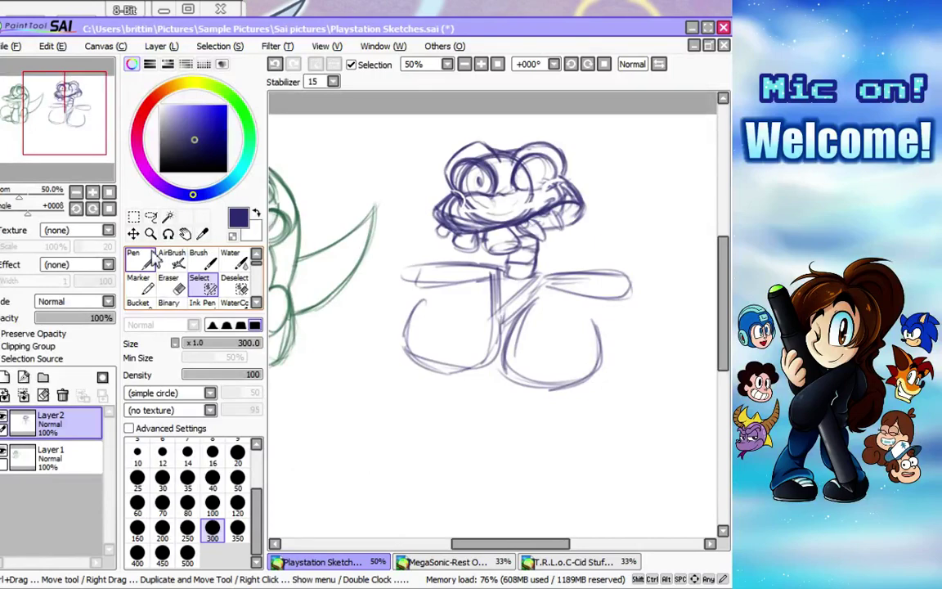
left_click(171, 260)
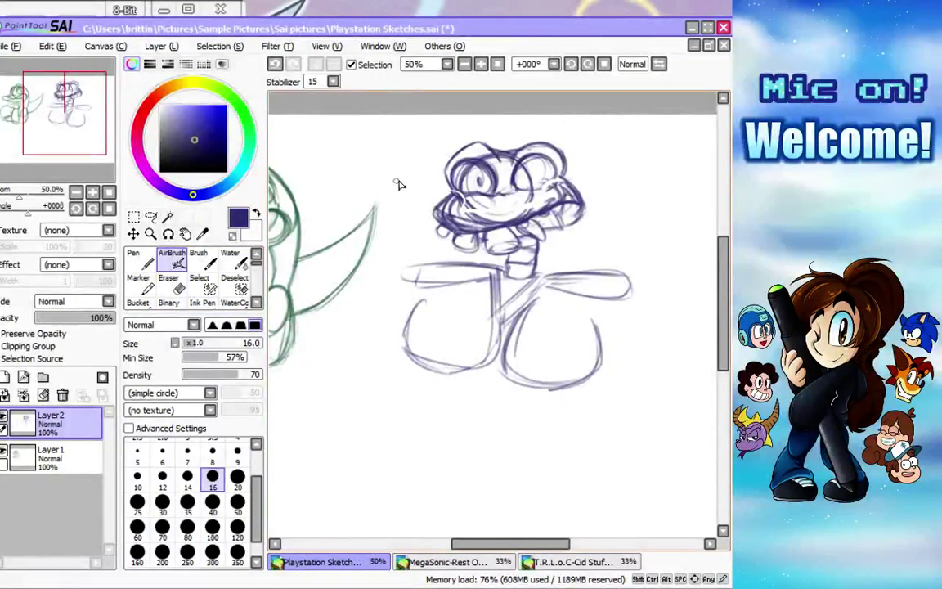
Sketch a raised saluting hand with fingers against the side of the skull, and erase its excess lower lines with a size 100 AirBrush.
mouse_move(389, 186)
left_mouse_down()
mouse_move(416, 165)
mouse_move(380, 184)
mouse_move(392, 213)
mouse_move(424, 223)
mouse_move(423, 203)
mouse_move(385, 195)
mouse_move(423, 174)
mouse_move(385, 189)
mouse_move(438, 206)
mouse_move(405, 225)
left_mouse_up()
mouse_move(385, 185)
left_mouse_down()
mouse_move(464, 145)
mouse_move(428, 161)
mouse_move(459, 144)
mouse_move(434, 155)
left_mouse_up()
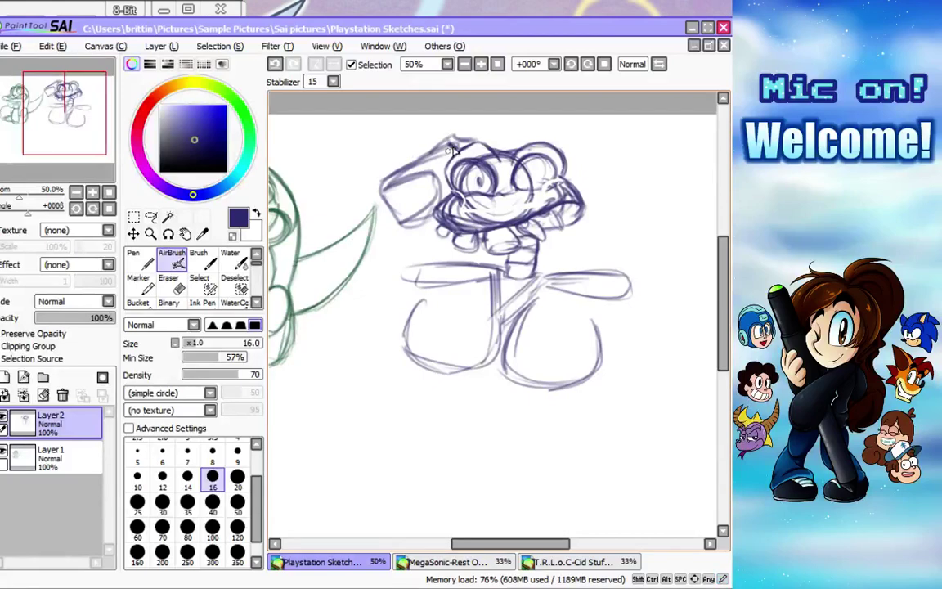
mouse_move(437, 164)
left_mouse_down()
mouse_move(401, 186)
mouse_move(383, 186)
mouse_move(387, 200)
mouse_move(423, 199)
mouse_move(434, 182)
mouse_move(429, 196)
mouse_move(388, 206)
mouse_move(394, 217)
mouse_move(391, 210)
mouse_move(435, 216)
left_mouse_up()
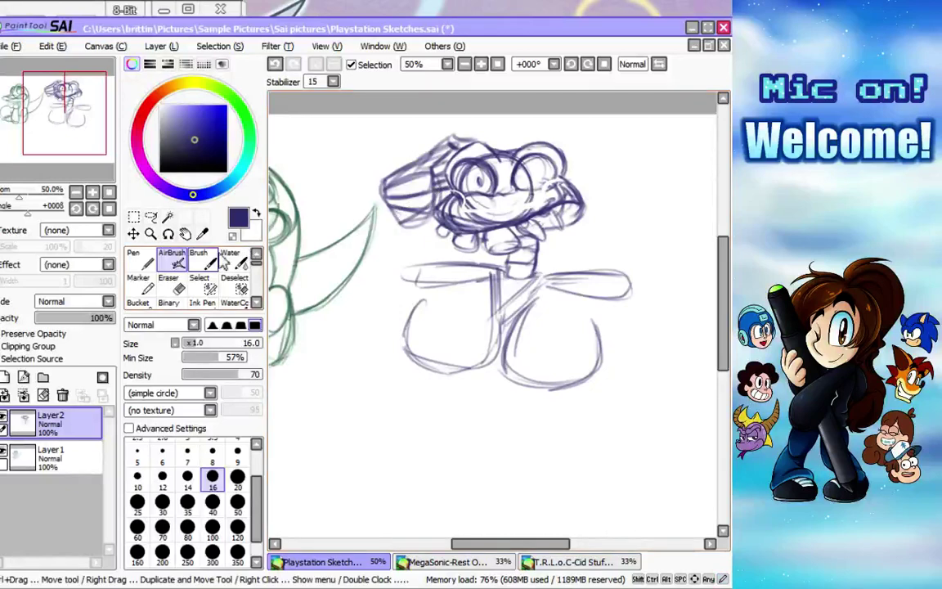
left_click(211, 528)
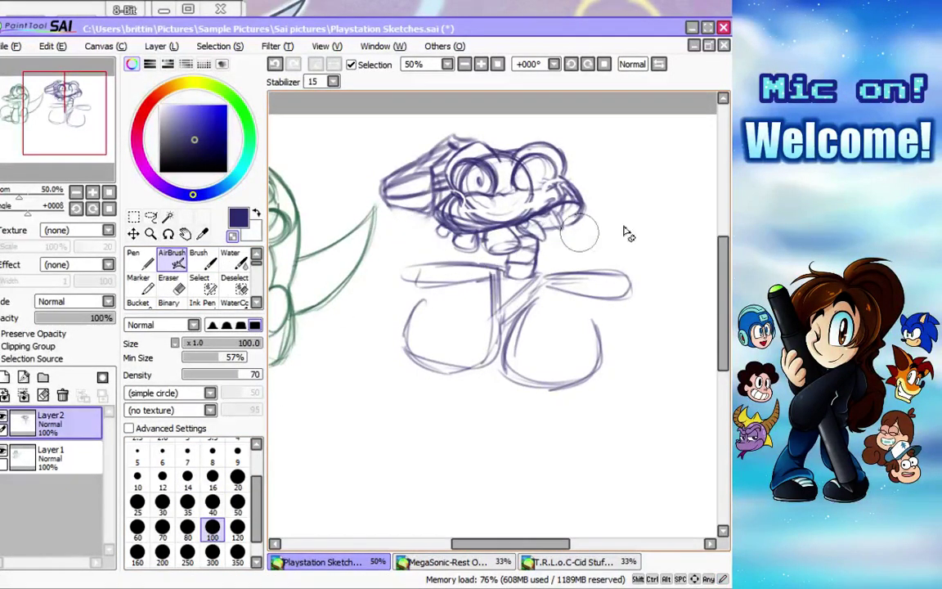
With a size 16 AirBrush, sketch the slim forearm running down from the saluting hand and the curved top of the upper arm.
left_click(213, 477)
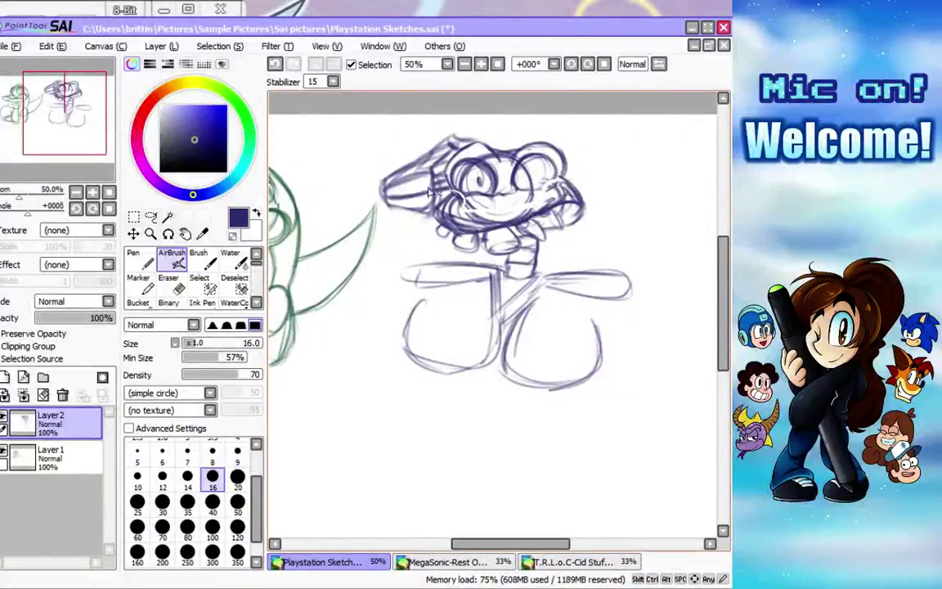
mouse_move(381, 188)
left_mouse_down()
mouse_move(386, 207)
mouse_move(378, 194)
mouse_move(383, 202)
mouse_move(341, 272)
mouse_move(317, 287)
mouse_move(316, 342)
mouse_move(344, 306)
left_mouse_up()
mouse_move(378, 208)
left_mouse_down()
mouse_move(320, 343)
mouse_move(368, 222)
mouse_move(308, 312)
left_mouse_up()
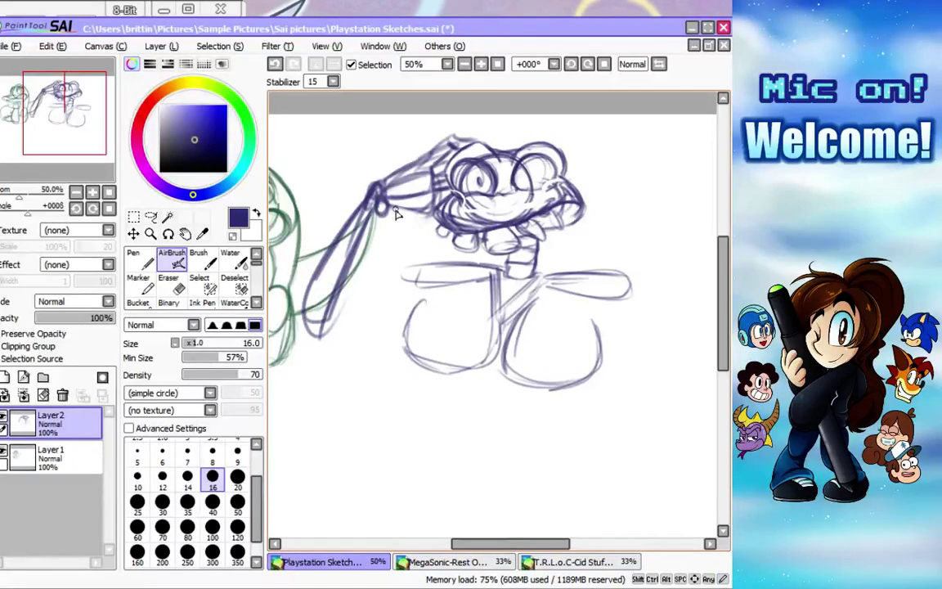
mouse_move(350, 273)
left_mouse_down()
mouse_move(386, 254)
mouse_move(345, 281)
mouse_move(405, 253)
mouse_move(395, 260)
mouse_move(420, 260)
mouse_move(431, 281)
mouse_move(394, 256)
mouse_move(432, 269)
mouse_move(439, 294)
left_mouse_up()
left_click_drag(419, 254, 438, 297)
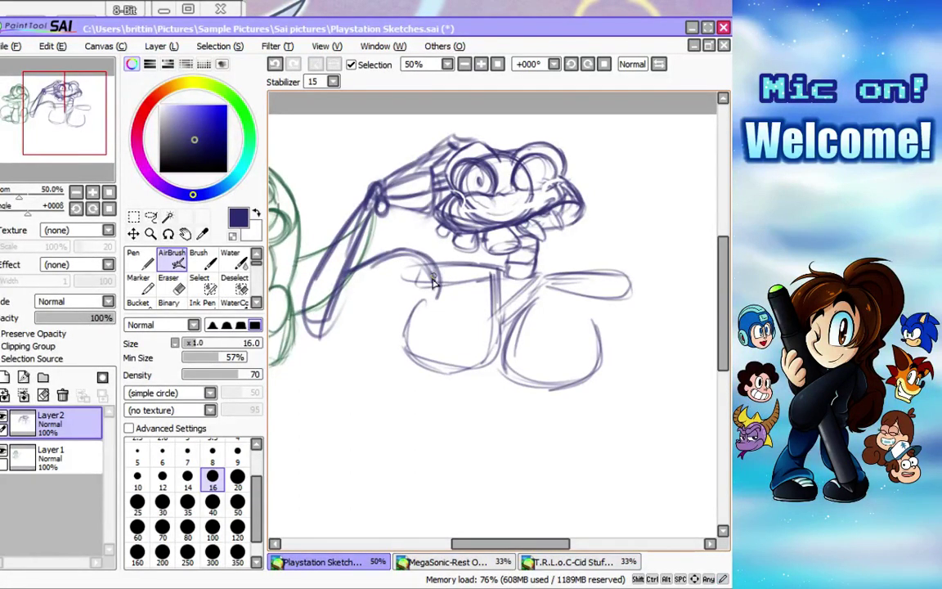
Add layered curved strokes for a shoulder plate where the raised arm meets the chest.
mouse_move(403, 258)
left_mouse_down()
mouse_move(429, 258)
mouse_move(443, 289)
left_mouse_up()
left_click_drag(445, 260, 455, 269)
left_click_drag(407, 234, 452, 262)
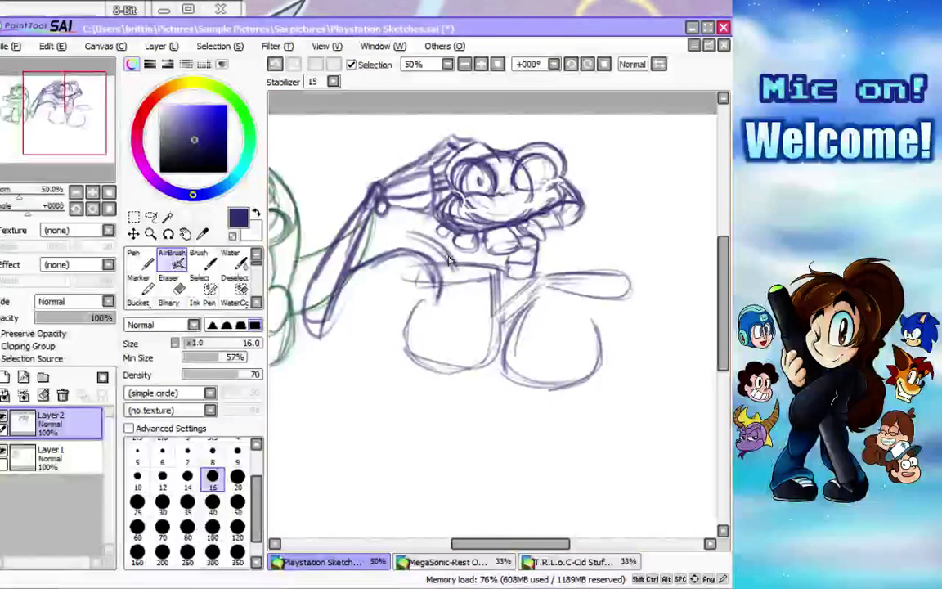
Outline the thick upper arm below the shoulder plate and sketch the rounded, flared elbow around the forearm's lower end.
mouse_move(446, 252)
left_mouse_down()
mouse_move(391, 234)
mouse_move(411, 262)
mouse_move(389, 239)
mouse_move(415, 319)
mouse_move(406, 280)
mouse_move(430, 275)
mouse_move(418, 295)
mouse_move(405, 279)
mouse_move(415, 326)
left_mouse_up()
mouse_move(413, 288)
left_mouse_down()
mouse_move(396, 350)
mouse_move(412, 309)
mouse_move(387, 358)
mouse_move(395, 349)
mouse_move(405, 356)
mouse_move(389, 360)
mouse_move(402, 338)
left_mouse_up()
left_click_drag(354, 270, 402, 250)
mouse_move(407, 334)
left_mouse_down()
mouse_move(374, 390)
mouse_move(328, 391)
left_mouse_up()
mouse_move(328, 347)
left_mouse_down()
mouse_move(369, 392)
mouse_move(341, 328)
mouse_move(353, 404)
mouse_move(328, 391)
mouse_move(338, 378)
mouse_move(330, 386)
mouse_move(388, 341)
mouse_move(370, 358)
mouse_move(356, 337)
left_mouse_up()
mouse_move(318, 376)
left_mouse_down()
mouse_move(313, 295)
mouse_move(324, 278)
mouse_move(302, 287)
mouse_move(407, 257)
mouse_move(343, 246)
mouse_move(331, 307)
mouse_move(286, 306)
mouse_move(312, 343)
mouse_move(303, 278)
mouse_move(307, 383)
mouse_move(284, 338)
mouse_move(276, 278)
mouse_move(278, 343)
mouse_move(309, 395)
mouse_move(274, 340)
mouse_move(320, 364)
mouse_move(337, 348)
left_mouse_up()
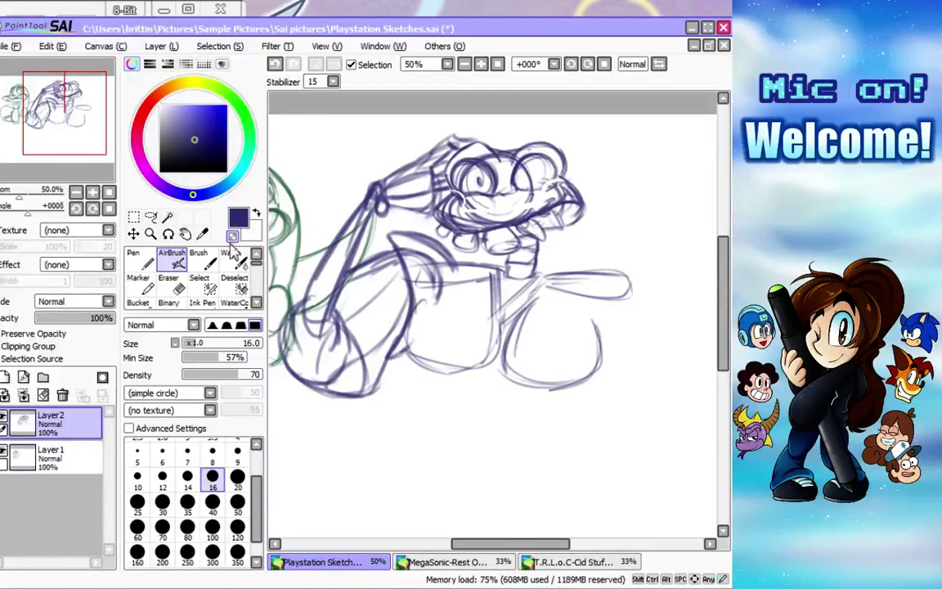
Lighten the wrist lines with a transparent size 70 AirBrush, and clean up the skull's jaw edge at size 50.
left_click(212, 502)
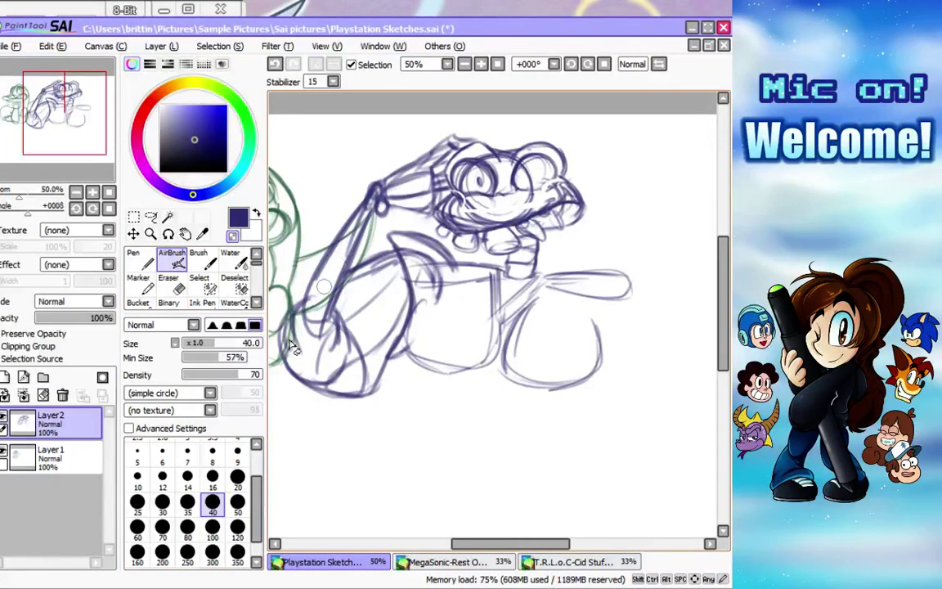
left_click(162, 526)
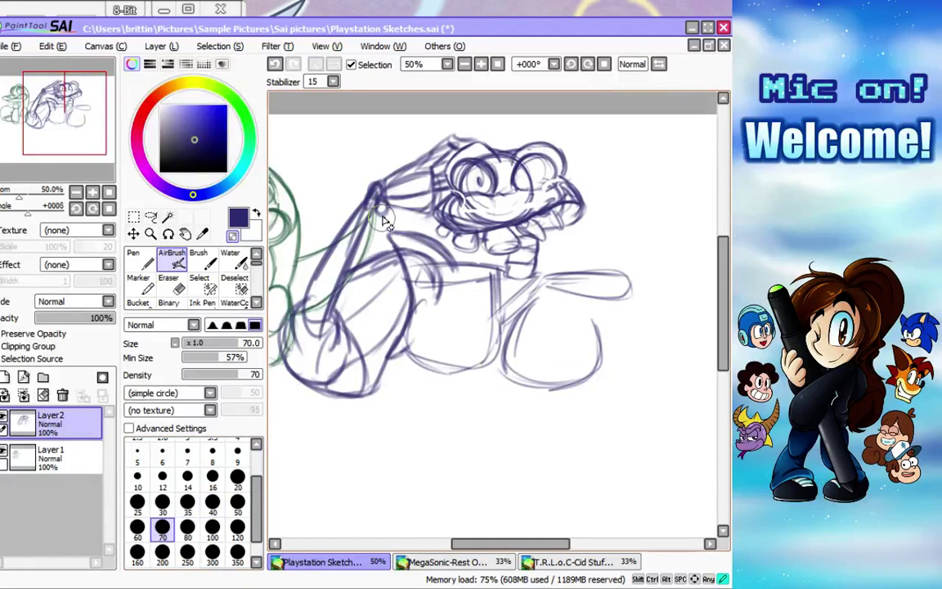
mouse_move(370, 209)
left_mouse_down()
mouse_move(346, 175)
mouse_move(363, 204)
mouse_move(387, 195)
left_mouse_up()
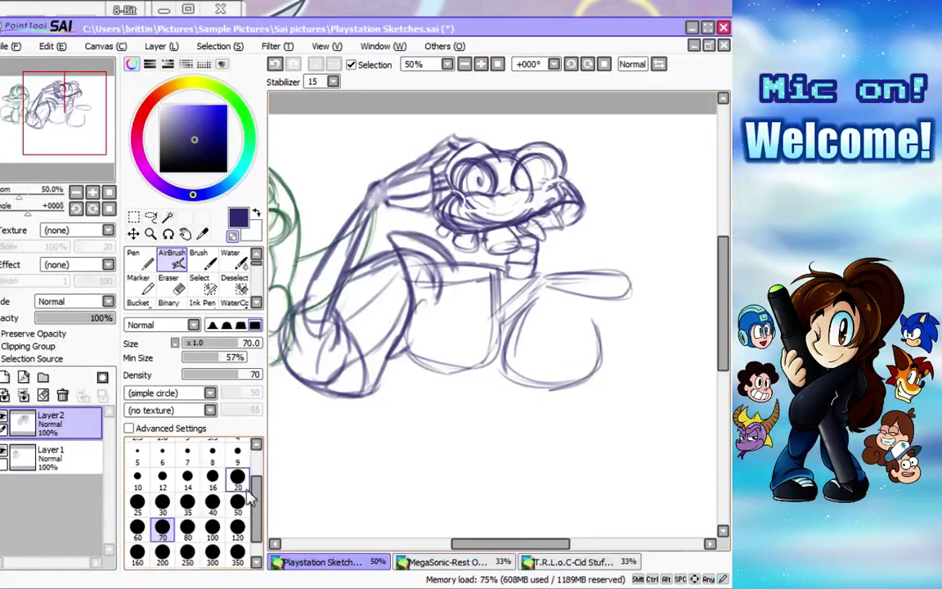
left_click(237, 501)
mouse_move(440, 215)
left_mouse_down()
mouse_move(471, 234)
mouse_move(404, 224)
mouse_move(385, 283)
mouse_move(436, 218)
mouse_move(455, 236)
mouse_move(438, 218)
mouse_move(482, 234)
mouse_move(439, 208)
mouse_move(491, 226)
mouse_move(465, 223)
mouse_move(526, 220)
mouse_move(490, 230)
mouse_move(562, 196)
left_mouse_up()
Erase the rough lines of the chest's right half at size 80 and redraw its curved outline with a size 14 AirBrush.
left_click(231, 236)
left_click(216, 481)
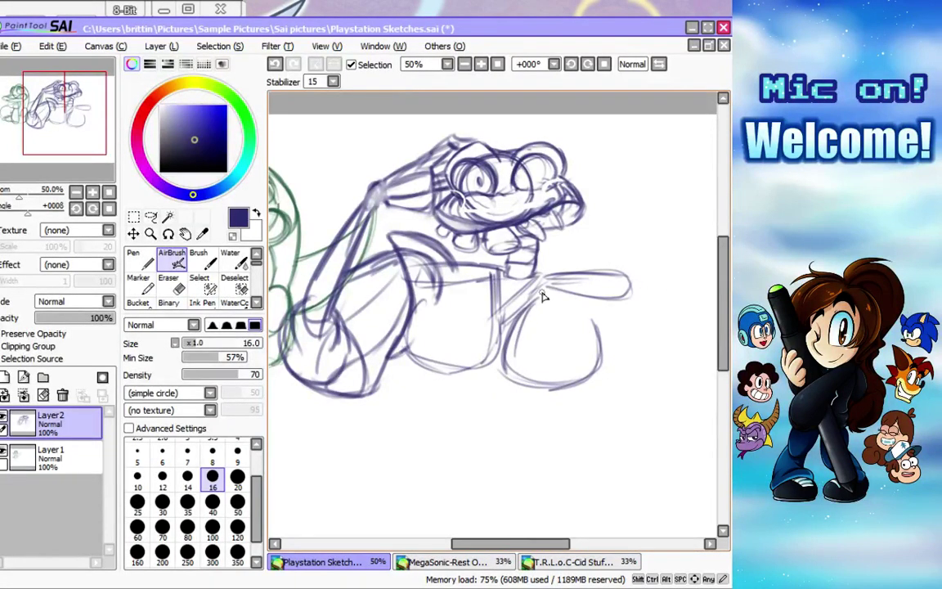
key("ctrl+z")
left_click(188, 527)
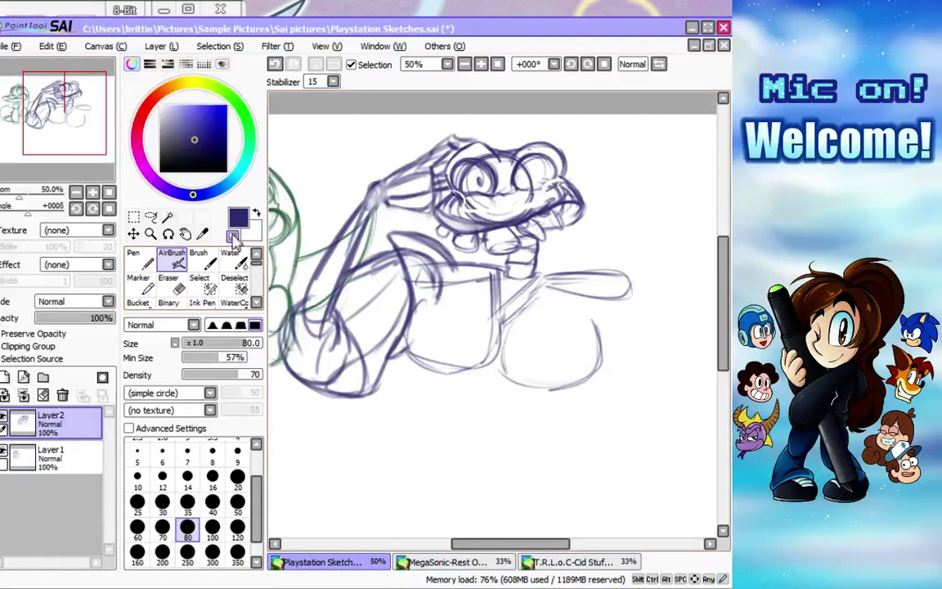
left_click(188, 476)
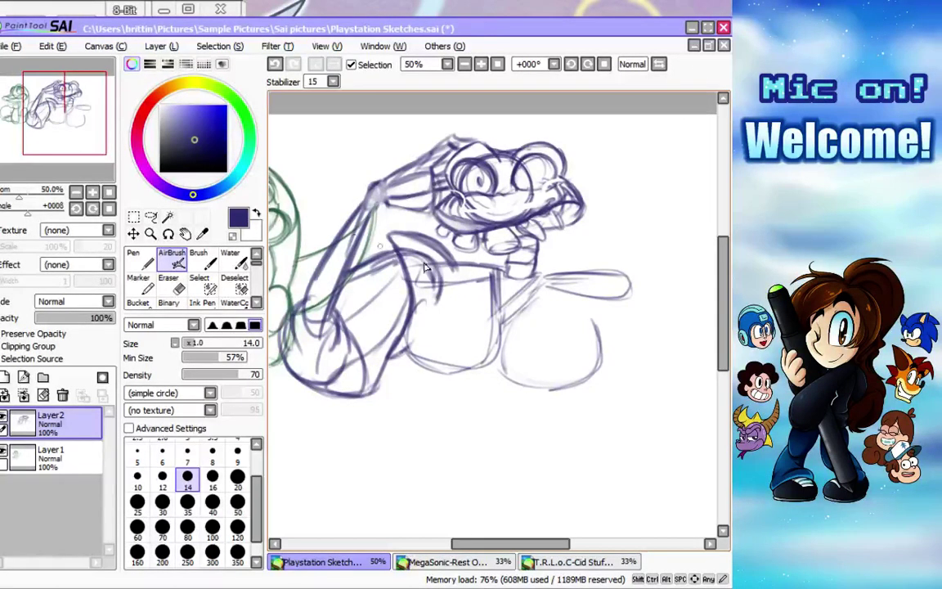
mouse_move(505, 328)
left_mouse_down()
mouse_move(505, 369)
mouse_move(577, 374)
left_mouse_up()
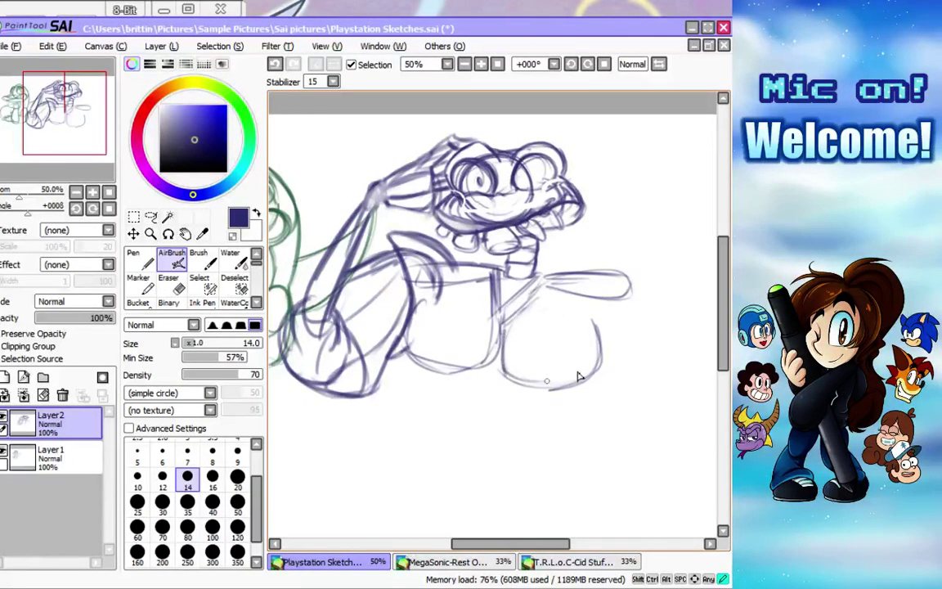
mouse_move(601, 319)
left_mouse_down()
mouse_move(591, 374)
mouse_move(600, 369)
mouse_move(600, 317)
left_mouse_up()
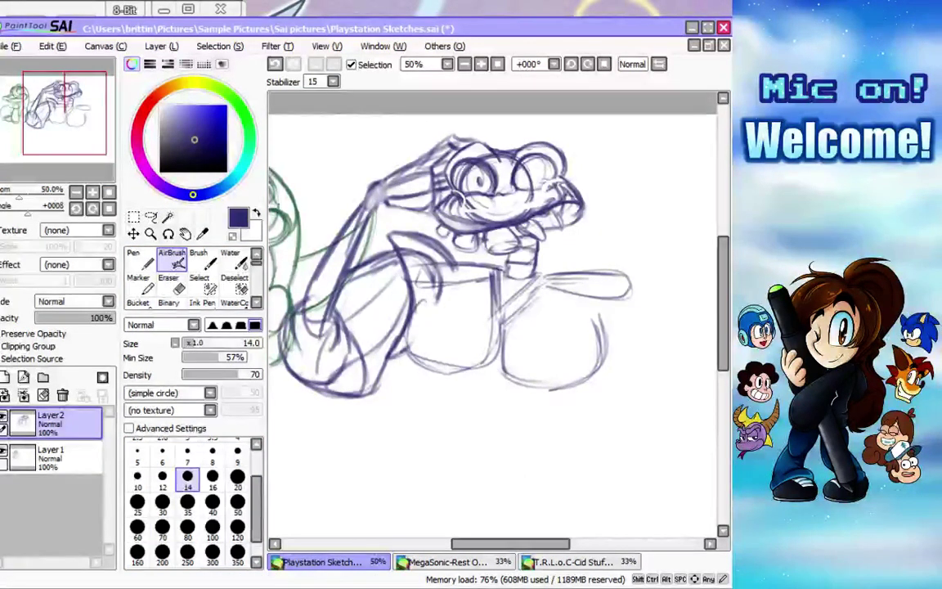
Check the Sir Daniel Fortesque reference images in the browser and return to the drawing.
left_click(41, 8)
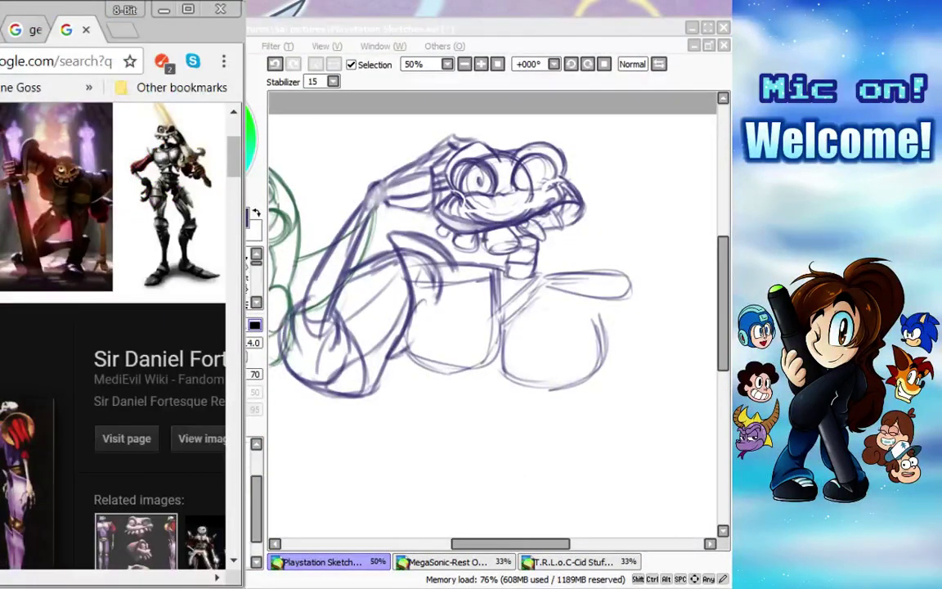
key("ctrl+Tab")
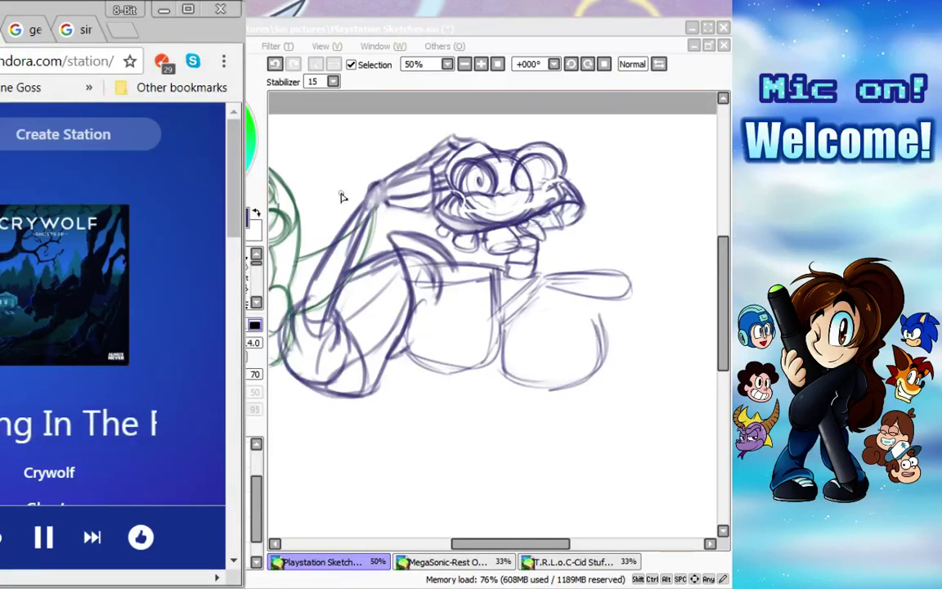
left_click(78, 29)
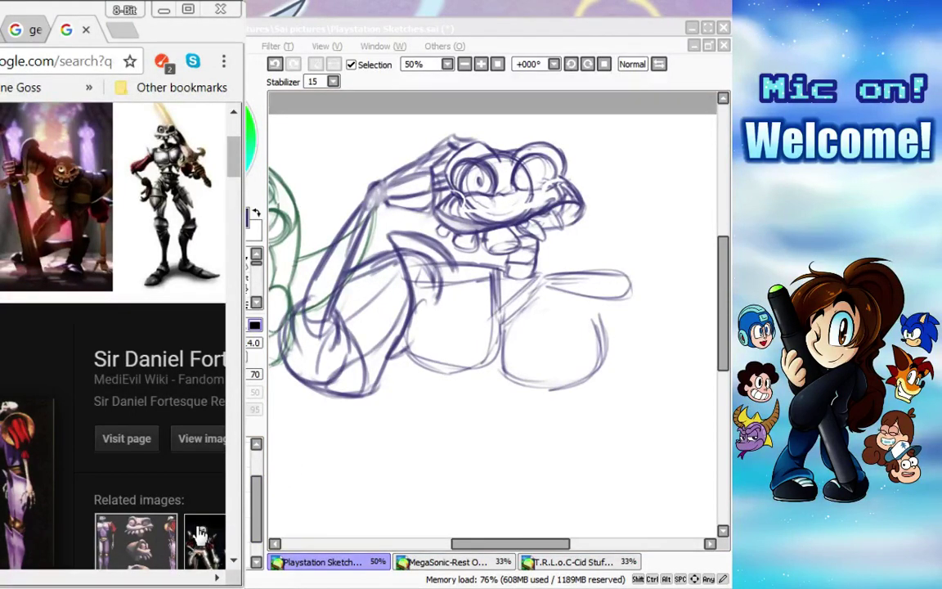
left_click(701, 68)
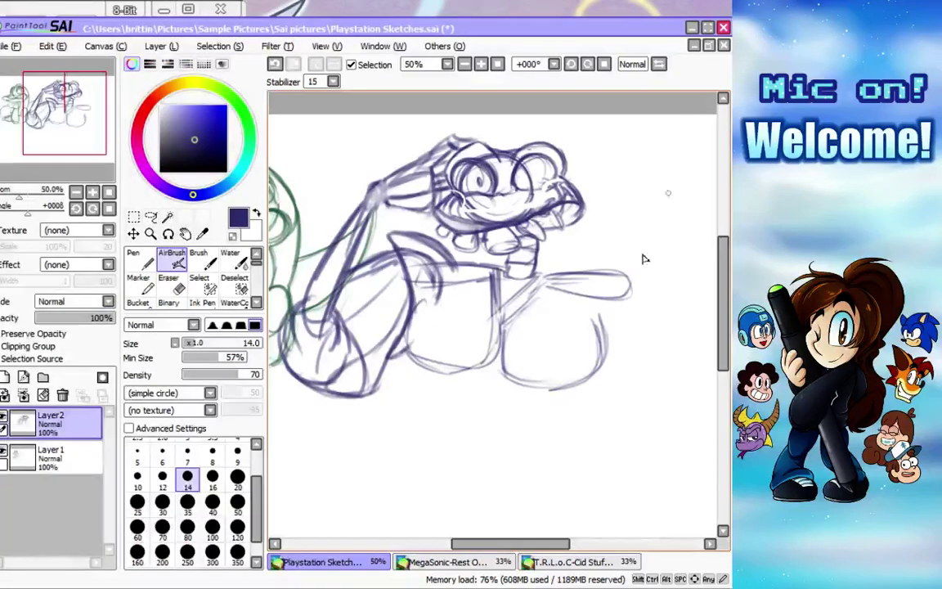
Sketch both tapering sides of the torso below the chest, its centre lines, and the right outer edge of the chest.
left_click_drag(550, 441, 586, 391)
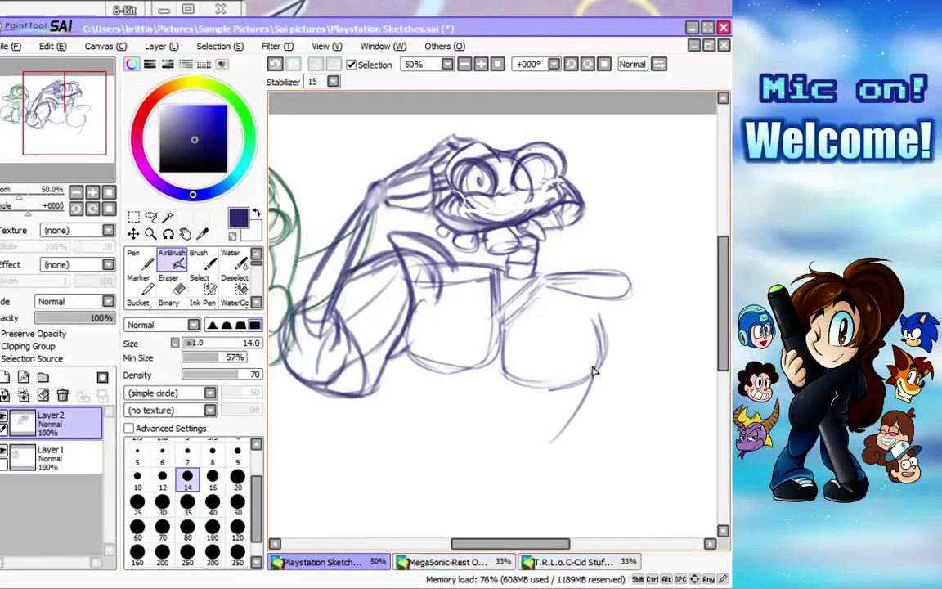
left_click_drag(593, 369, 531, 475)
mouse_move(588, 399)
left_mouse_down()
mouse_move(562, 443)
mouse_move(578, 416)
left_mouse_up()
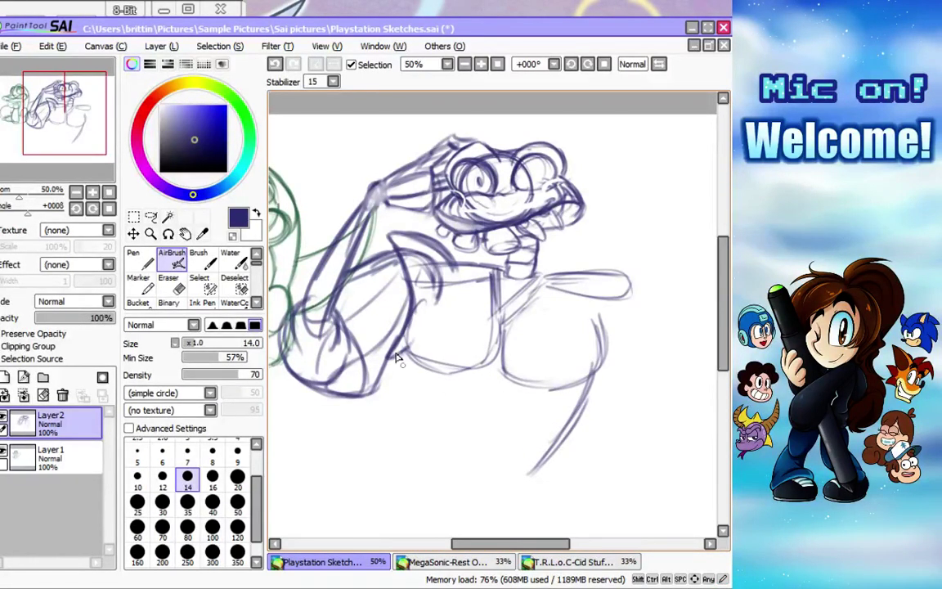
left_click_drag(405, 368, 445, 463)
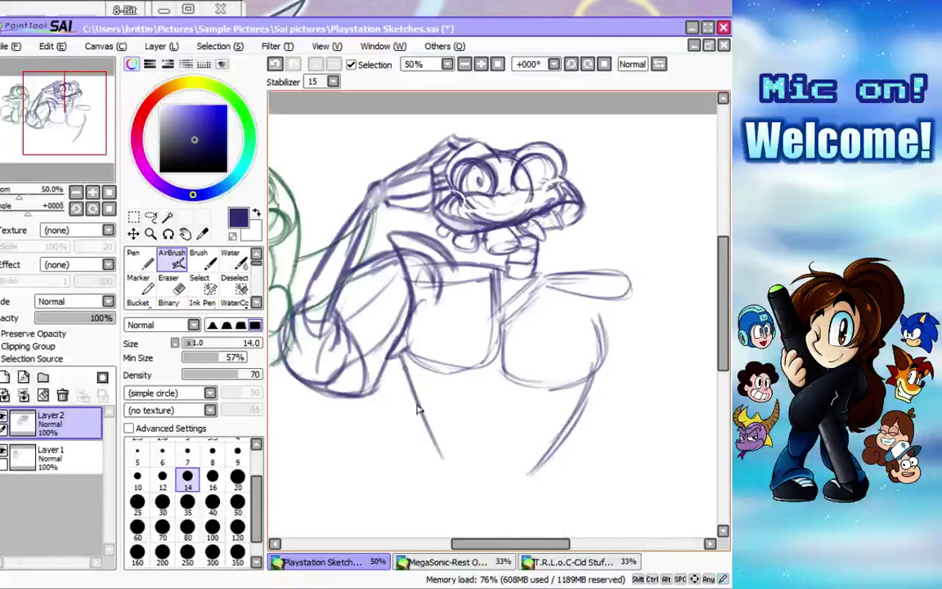
left_click_drag(407, 375, 437, 458)
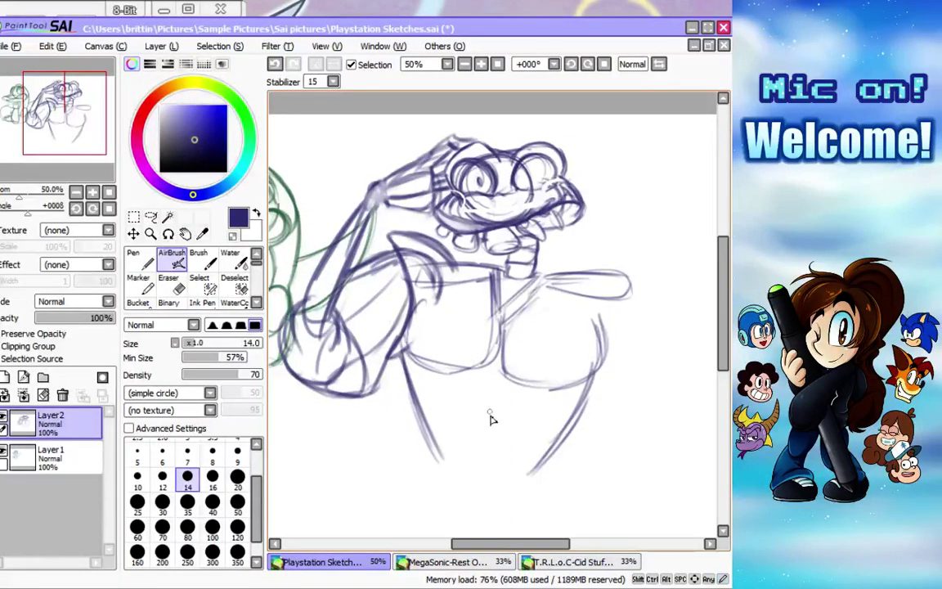
mouse_move(488, 357)
left_mouse_down()
mouse_move(470, 479)
mouse_move(496, 403)
left_mouse_up()
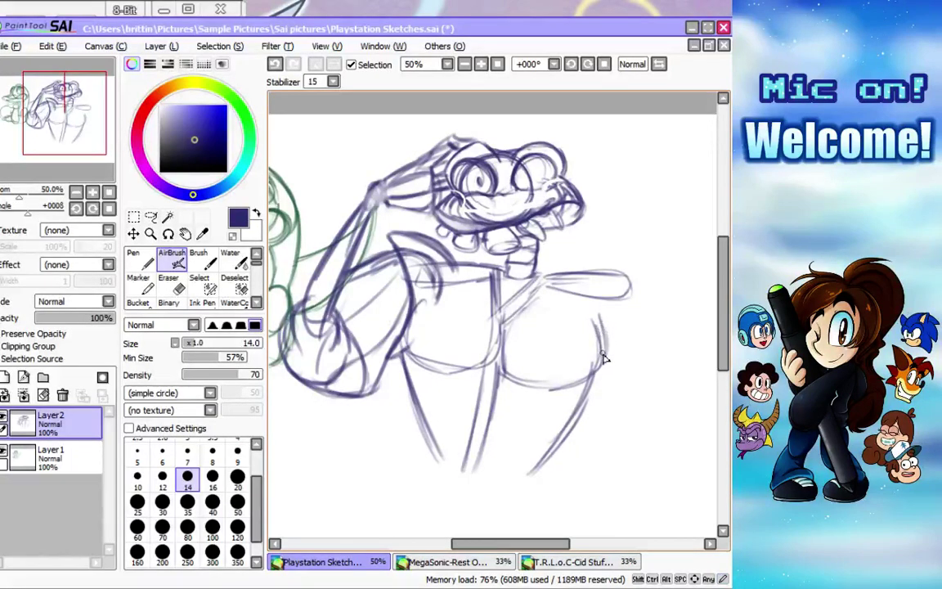
left_click_drag(603, 342, 601, 373)
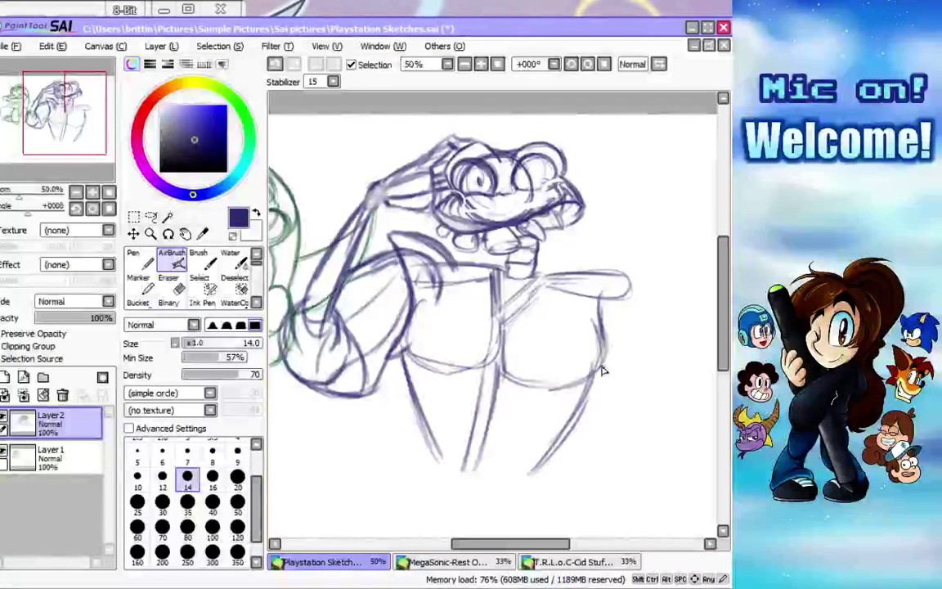
Sketch a large curved, upward-pointing shape off the right shoulder and a spike on the left one, erasing overlapping shoulder lines at size 40.
left_click_drag(600, 376, 637, 345)
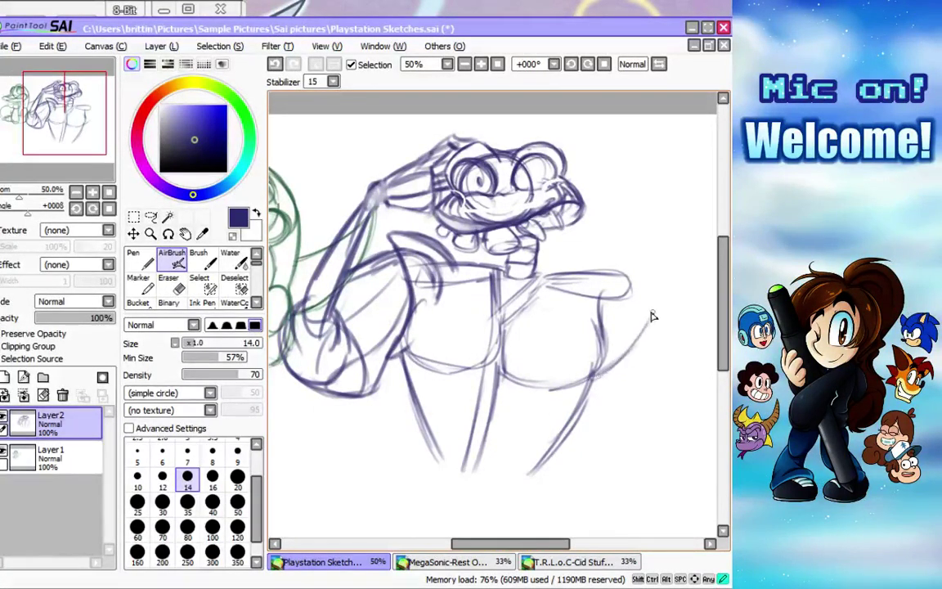
mouse_move(669, 277)
left_mouse_down()
mouse_move(613, 373)
mouse_move(683, 244)
mouse_move(657, 280)
left_mouse_up()
left_click_drag(641, 314, 682, 244)
left_click_drag(630, 284, 672, 249)
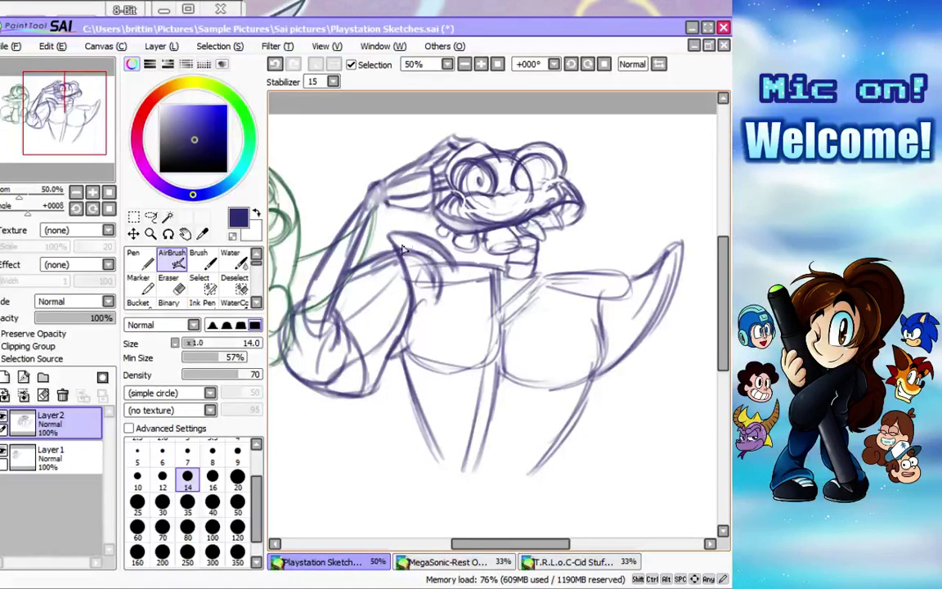
mouse_move(440, 287)
left_mouse_down()
mouse_move(426, 274)
mouse_move(436, 267)
mouse_move(420, 265)
mouse_move(393, 218)
left_mouse_up()
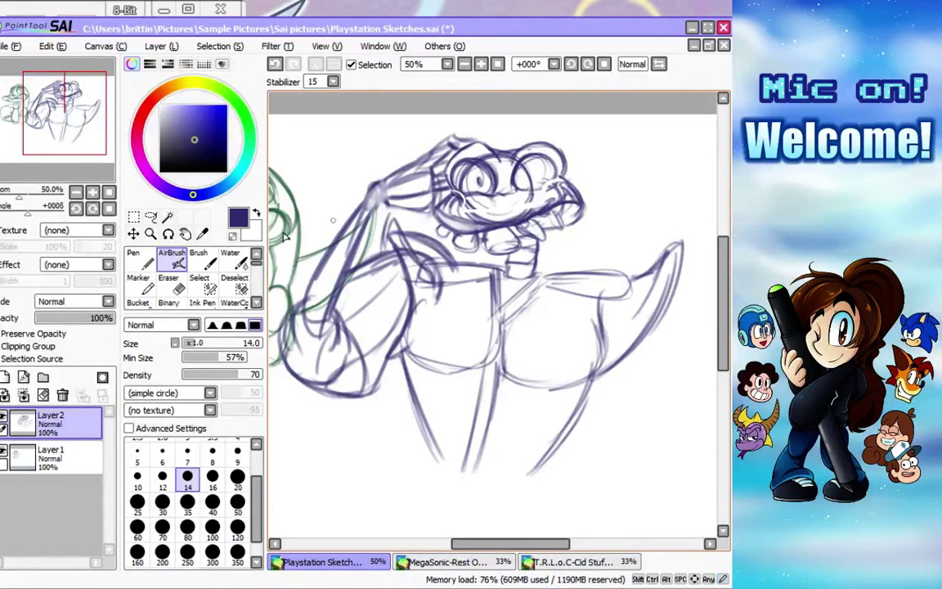
left_click(213, 502)
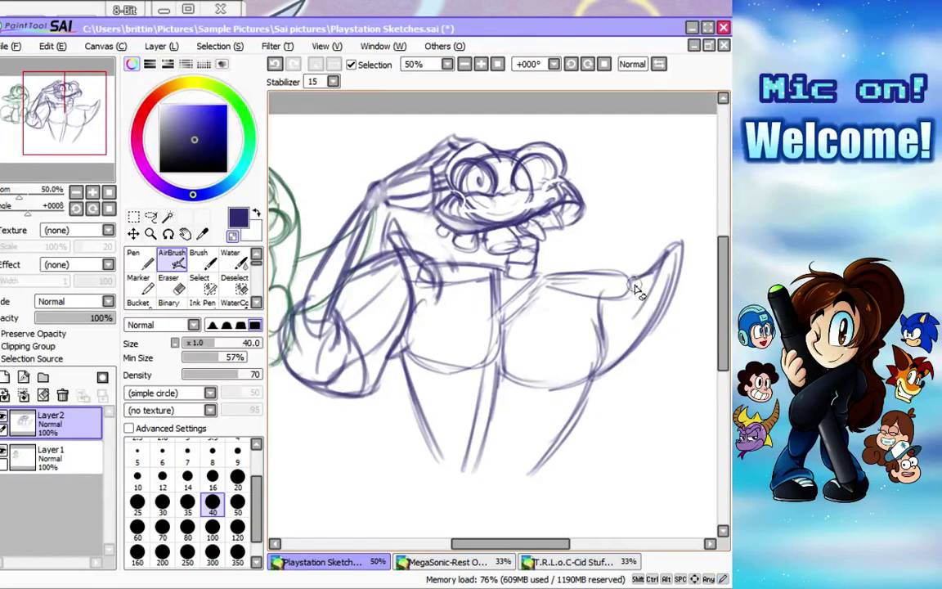
scroll(636, 288, "down", 1)
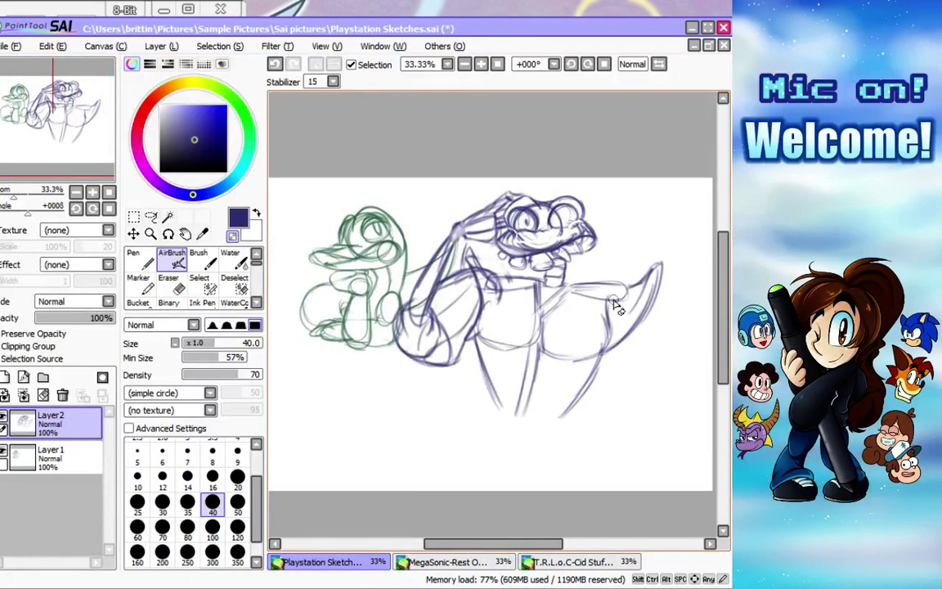
key("ctrl+t")
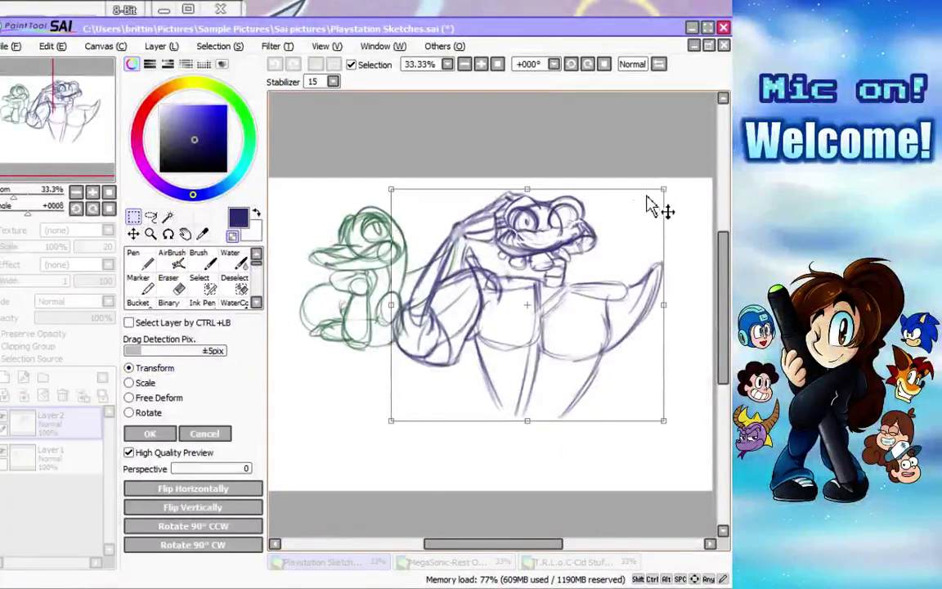
left_click_drag(664, 185, 675, 204)
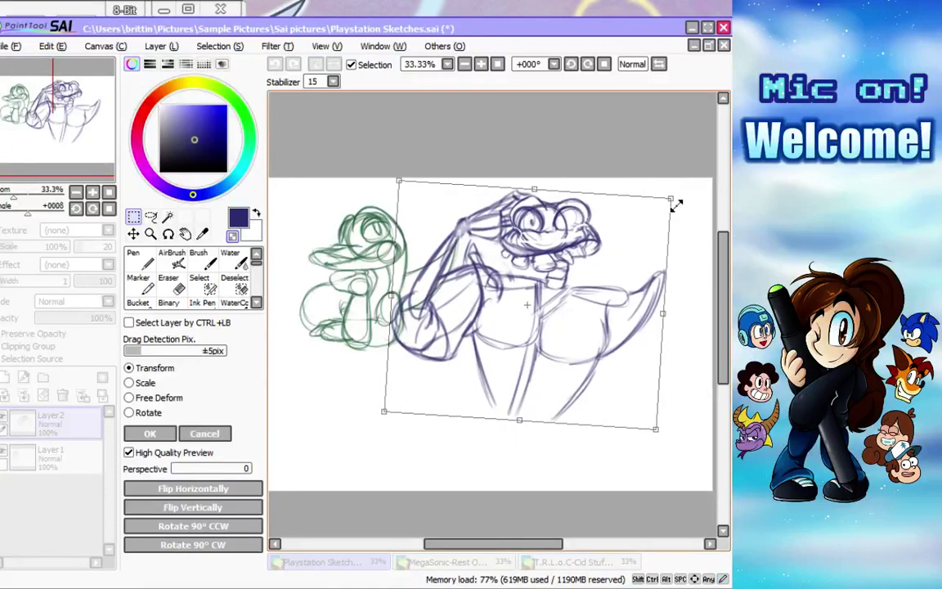
left_click(205, 434)
Scale down the blue Sir Daniel Fortesque sketch on Layer2 and place it just beside green Gex's tail.
key("ctrl+t")
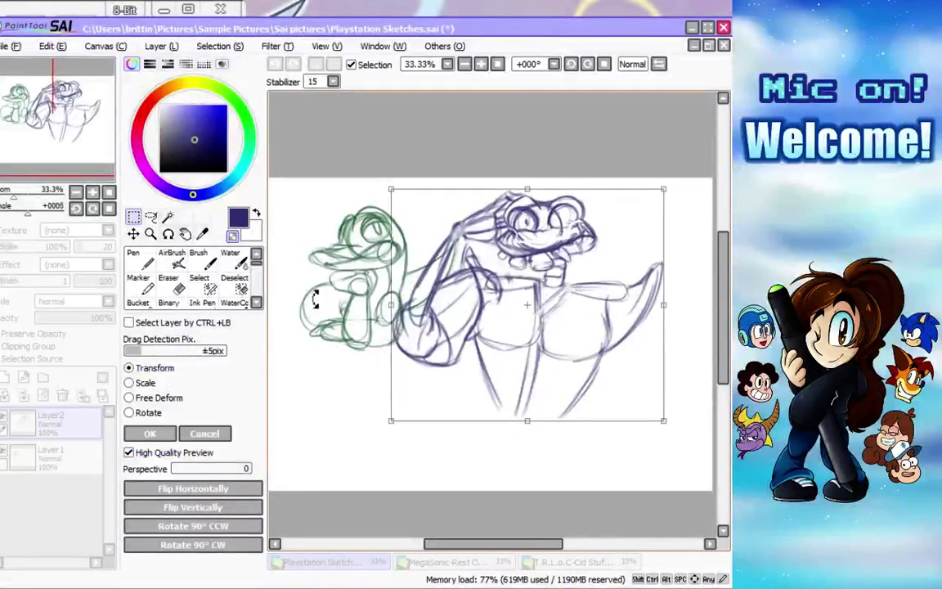
left_click_drag(668, 189, 593, 255)
mouse_move(552, 347)
left_mouse_down()
mouse_move(589, 286)
mouse_move(605, 287)
mouse_move(599, 280)
left_mouse_up()
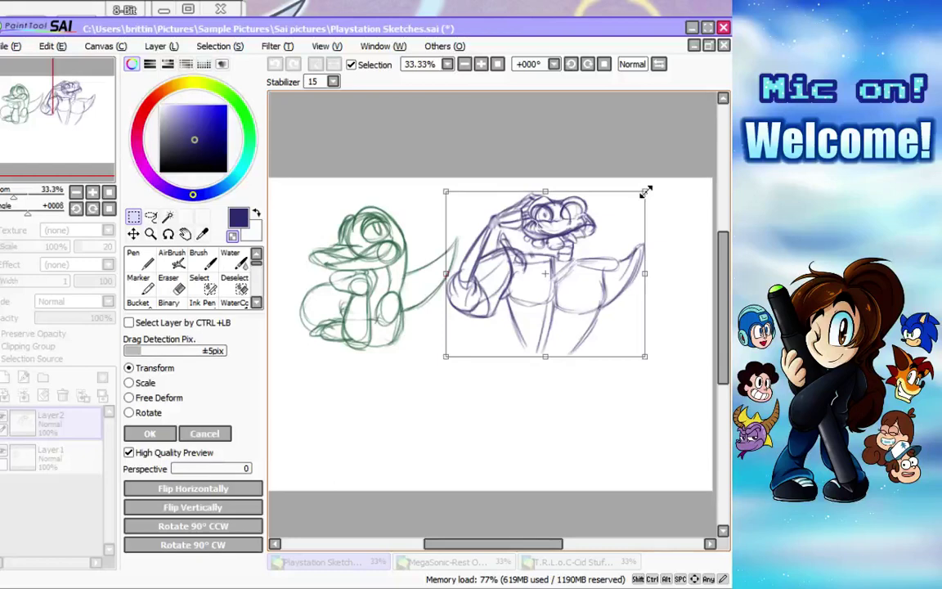
left_click_drag(647, 192, 644, 194)
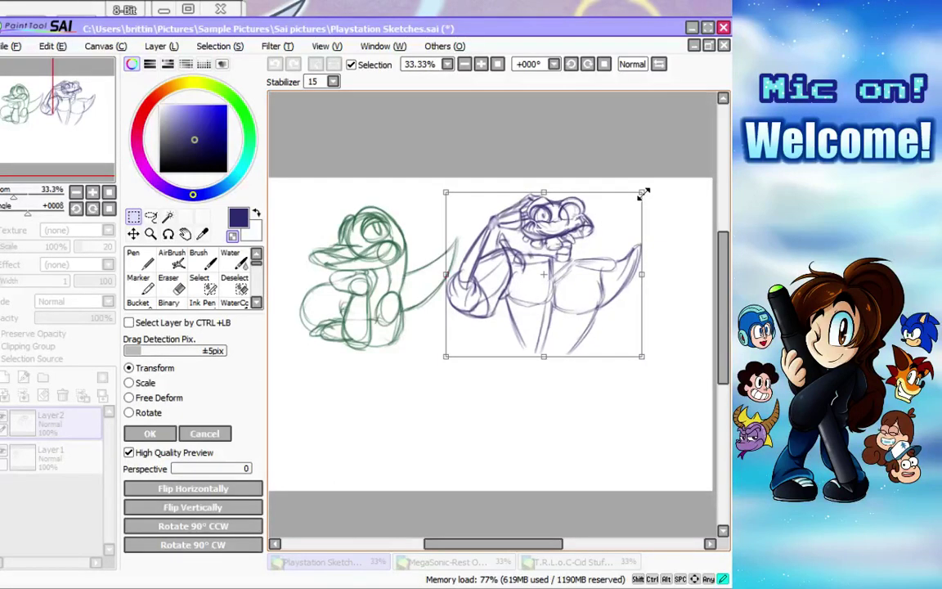
left_click(159, 434)
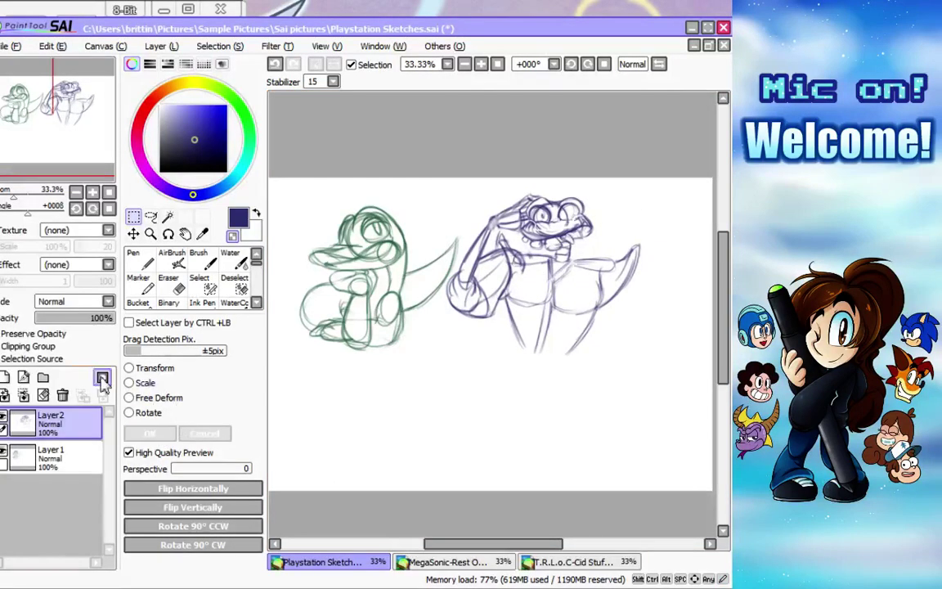
Create a layer set and place Layer1 and Layer2 inside it, with Layer2 above Layer1.
left_click(43, 378)
left_click_drag(54, 454, 57, 423)
left_click_drag(69, 484, 72, 429)
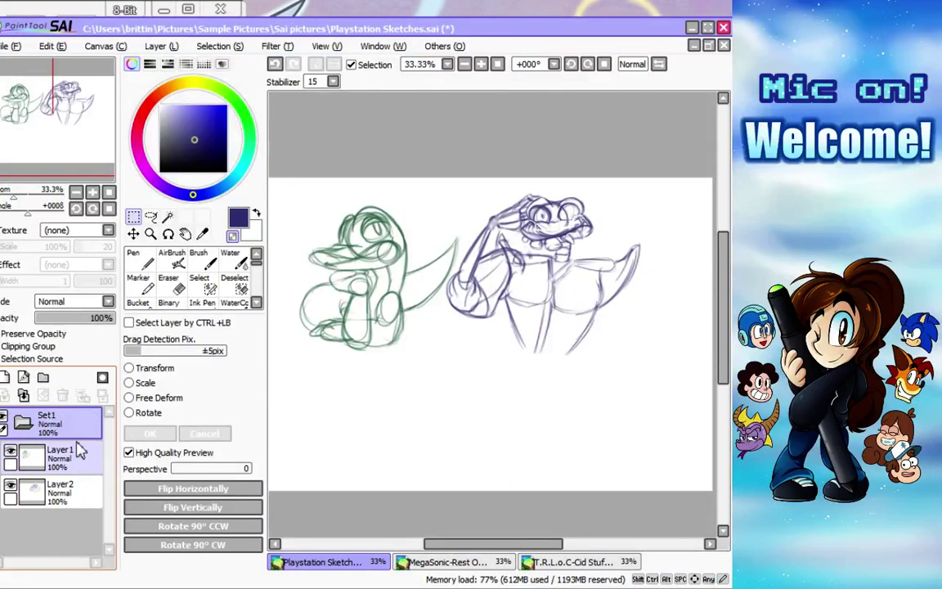
left_click_drag(54, 499, 72, 435)
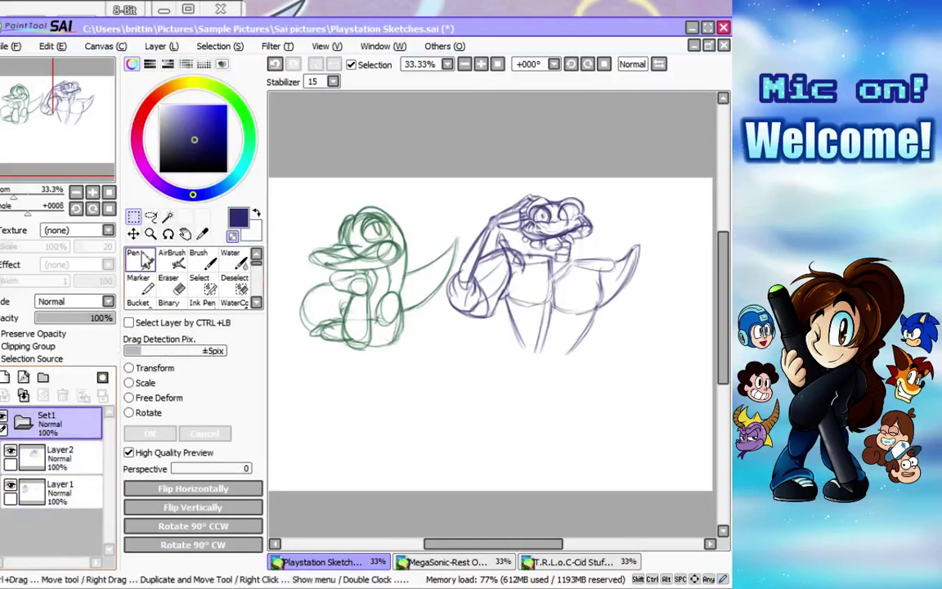
Shrink both characters together by transforming Set1, keeping them in the canvas's upper-left area.
left_click(133, 234)
left_click_drag(505, 543, 501, 546)
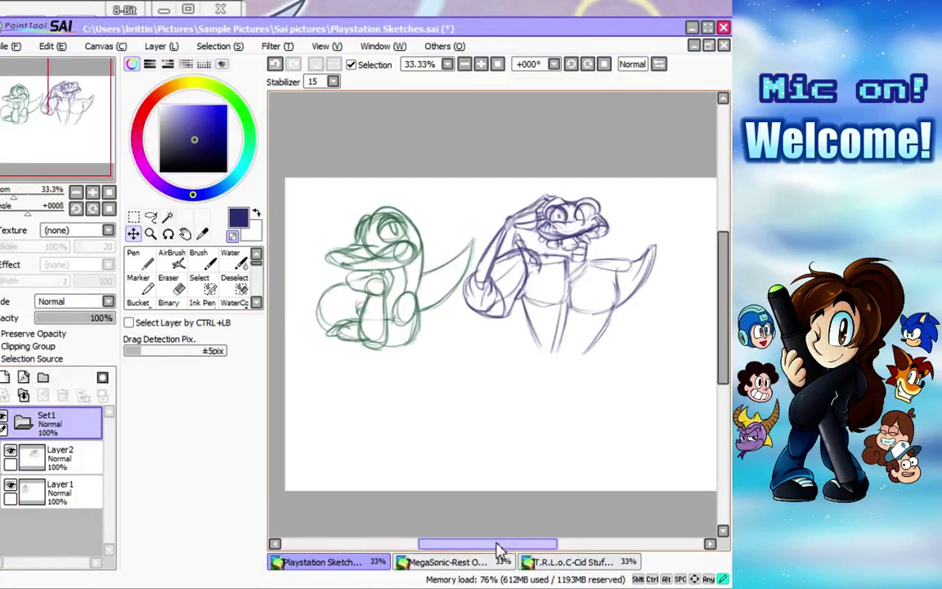
key("ctrl+t")
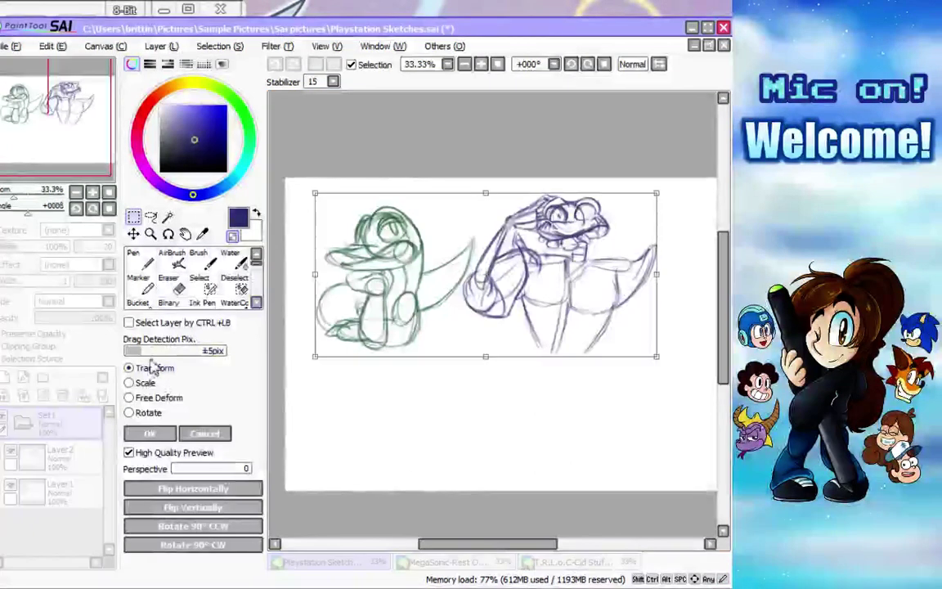
left_click_drag(655, 194, 603, 215)
left_click_drag(567, 273, 559, 261)
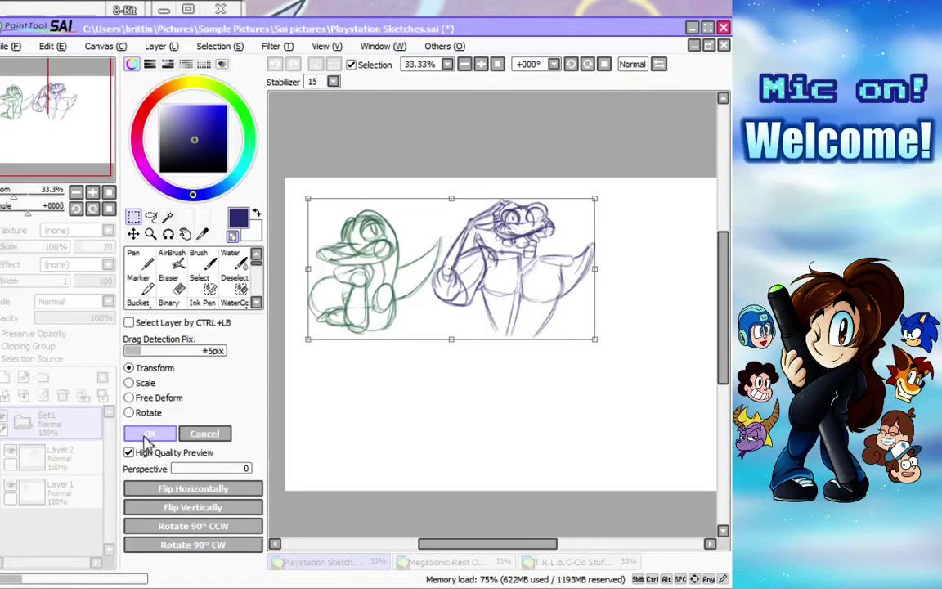
left_click(147, 433)
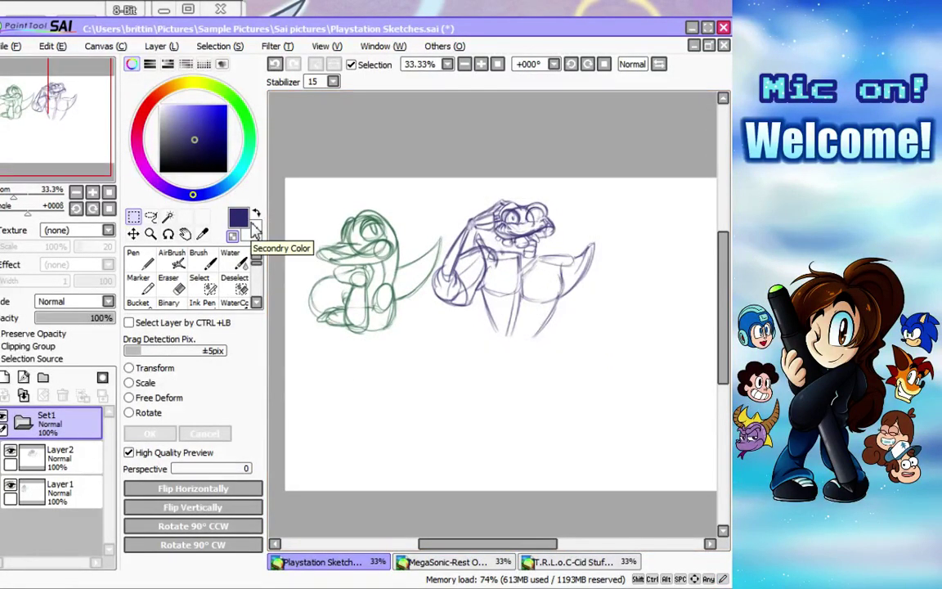
Select Layer2 and move Sir Daniel Fortesque slightly to the right, away from Gex's tail.
left_click(11, 451)
left_click(10, 450)
left_click(18, 456)
left_click(133, 234)
left_click_drag(512, 283, 530, 282)
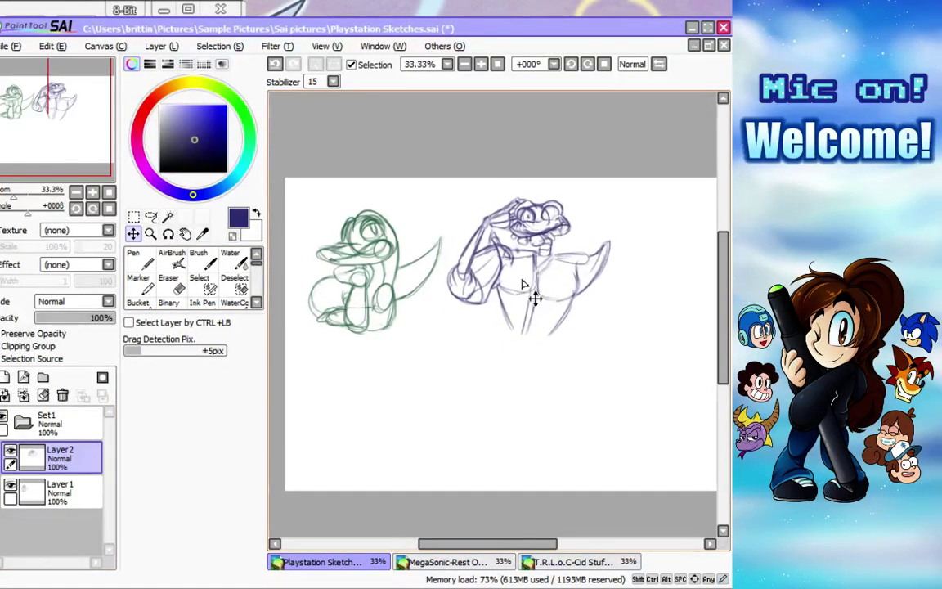
Sketch the arm hanging below the right shoulder spike with a size 12 AirBrush and close the torso's bottom with a curve.
left_click(150, 234)
left_click(620, 299)
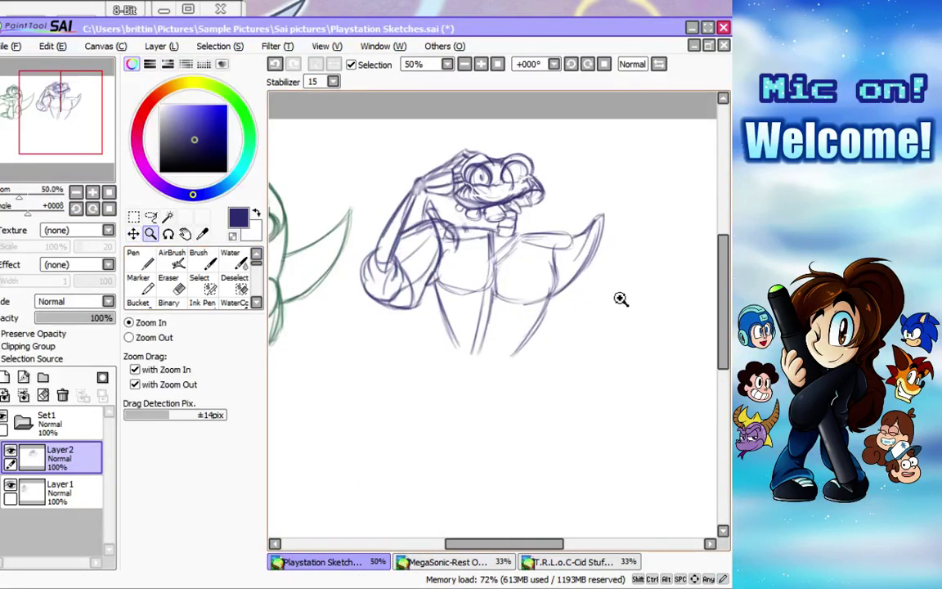
left_click(172, 259)
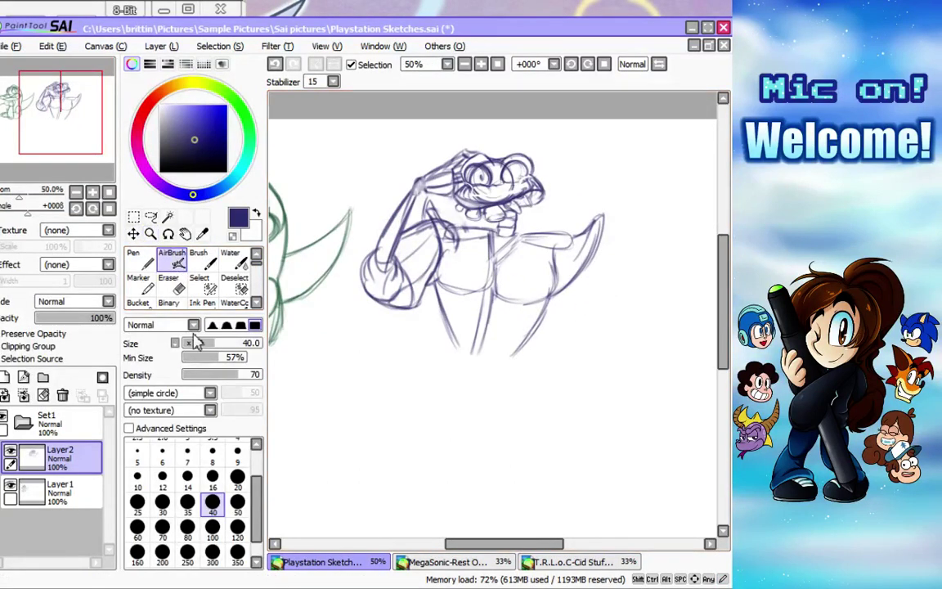
left_click(162, 476)
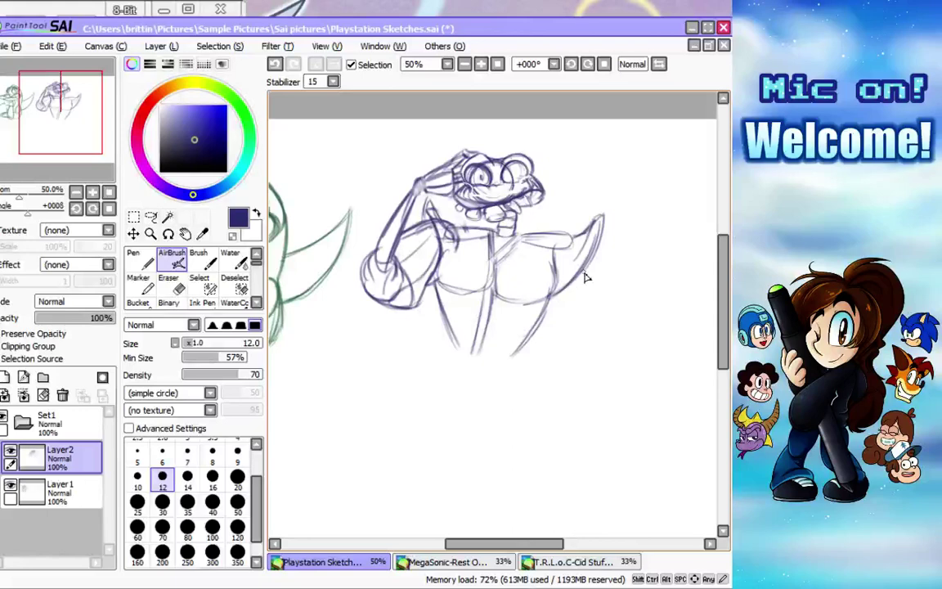
left_click_drag(592, 255, 607, 300)
mouse_move(601, 261)
left_mouse_down()
mouse_move(615, 326)
mouse_move(596, 357)
mouse_move(556, 350)
left_mouse_up()
left_click_drag(567, 294, 580, 340)
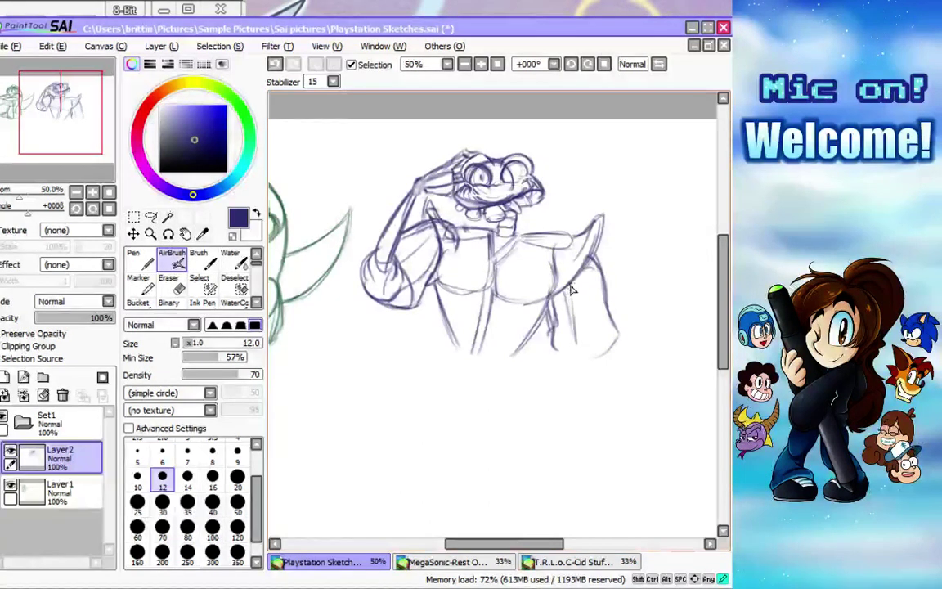
mouse_move(454, 334)
left_mouse_down()
mouse_move(504, 368)
mouse_move(460, 353)
mouse_move(492, 367)
mouse_move(523, 347)
mouse_move(515, 367)
mouse_move(461, 352)
mouse_move(473, 370)
mouse_move(465, 360)
mouse_move(521, 355)
left_mouse_up()
left_click_drag(570, 294, 579, 352)
mouse_move(583, 286)
left_mouse_down()
mouse_move(604, 258)
mouse_move(606, 287)
mouse_move(588, 270)
mouse_move(617, 345)
mouse_move(609, 315)
mouse_move(615, 344)
mouse_move(557, 353)
mouse_move(609, 357)
mouse_move(563, 360)
mouse_move(561, 347)
mouse_move(580, 362)
mouse_move(606, 354)
mouse_move(572, 360)
mouse_move(614, 353)
left_mouse_up()
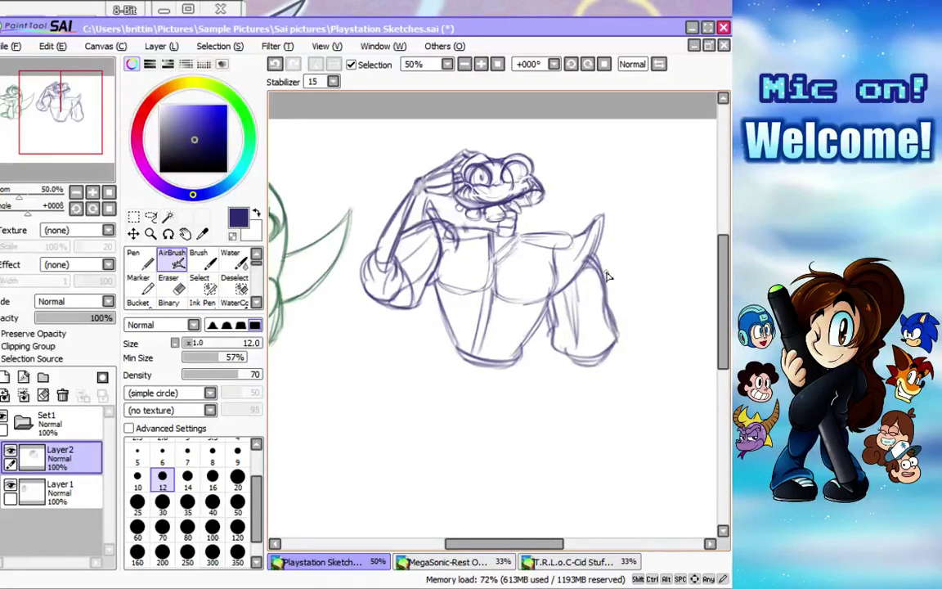
Select Set1, nudge both characters slightly left, and scale them down a little further together.
scroll(513, 333, "down", 2)
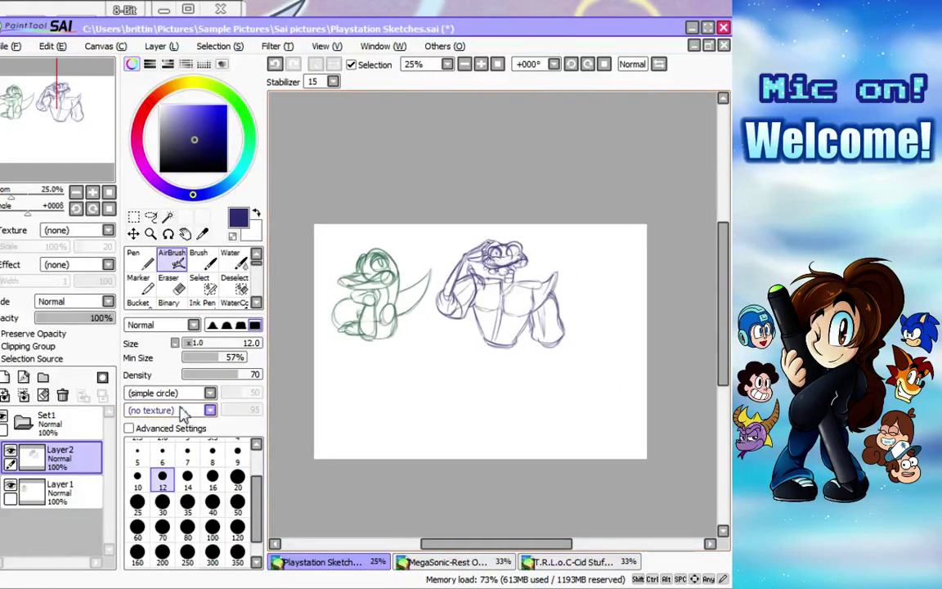
left_click(49, 421)
left_click(132, 234)
left_click_drag(513, 296, 509, 302)
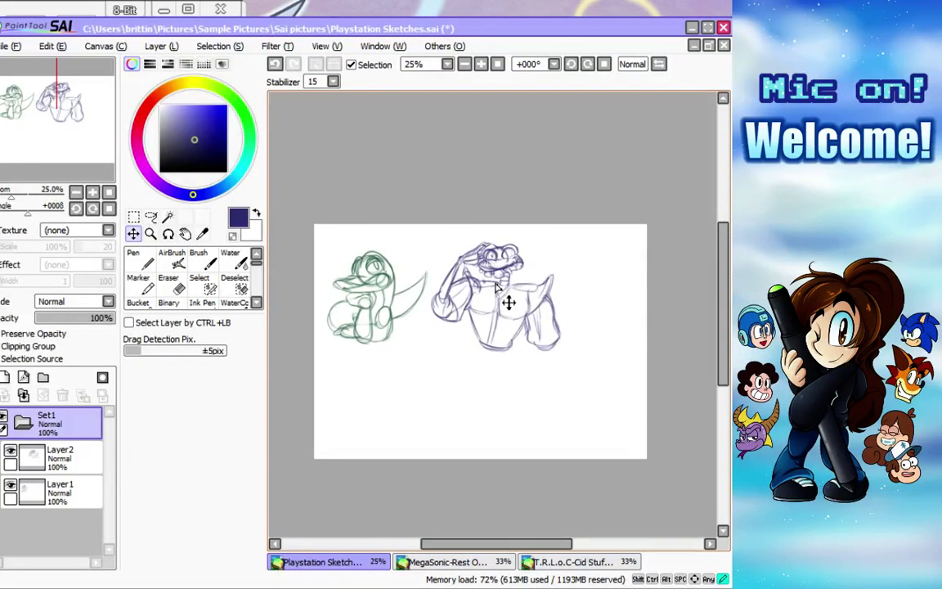
left_click(133, 217)
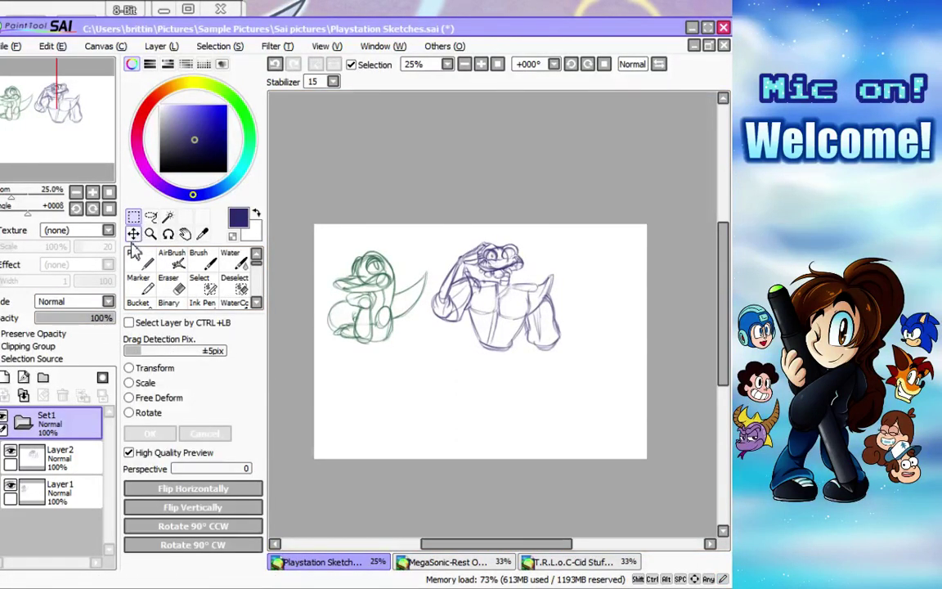
left_click(149, 368)
left_click_drag(563, 239, 545, 247)
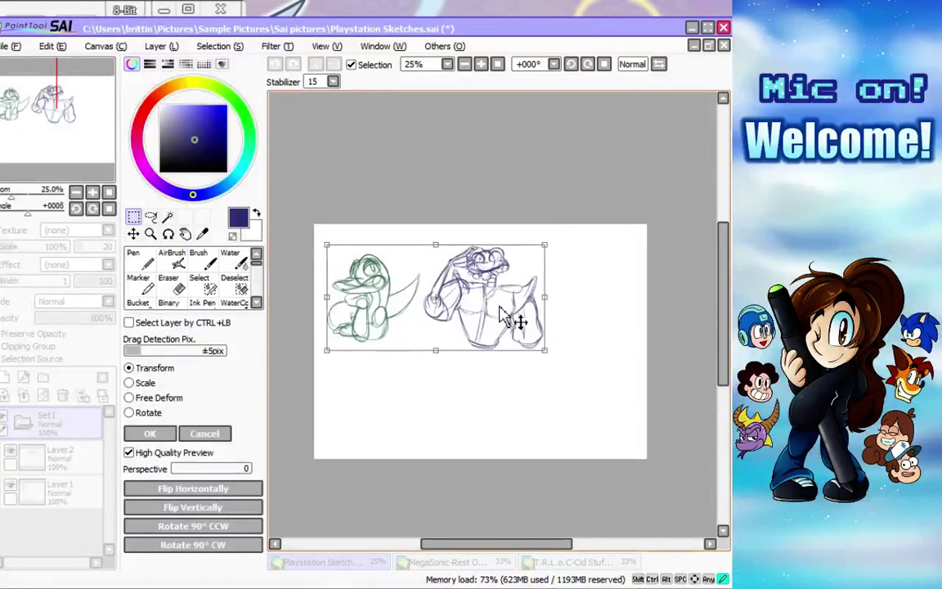
left_click(150, 434)
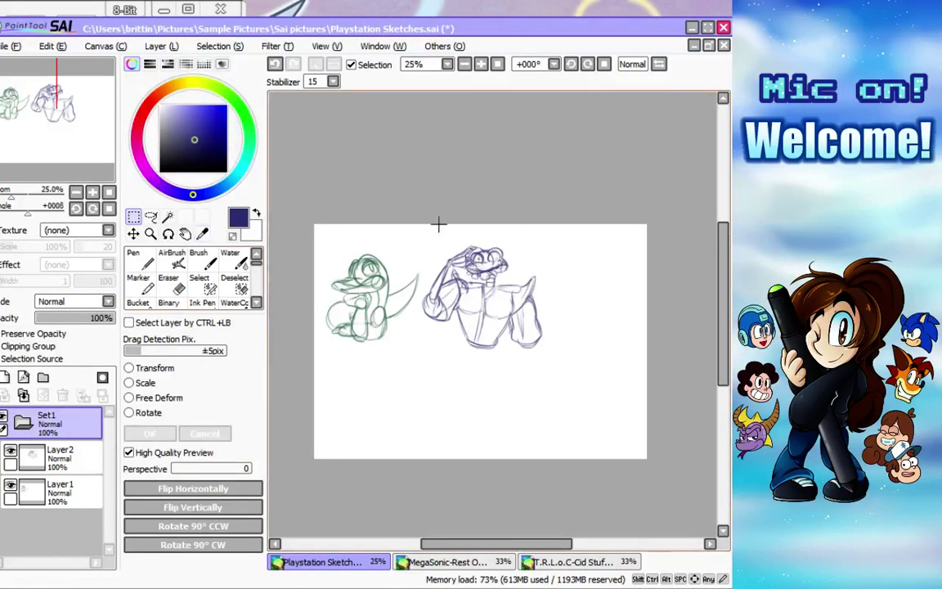
Save the Playstation Sketches drawing.
left_click(150, 234)
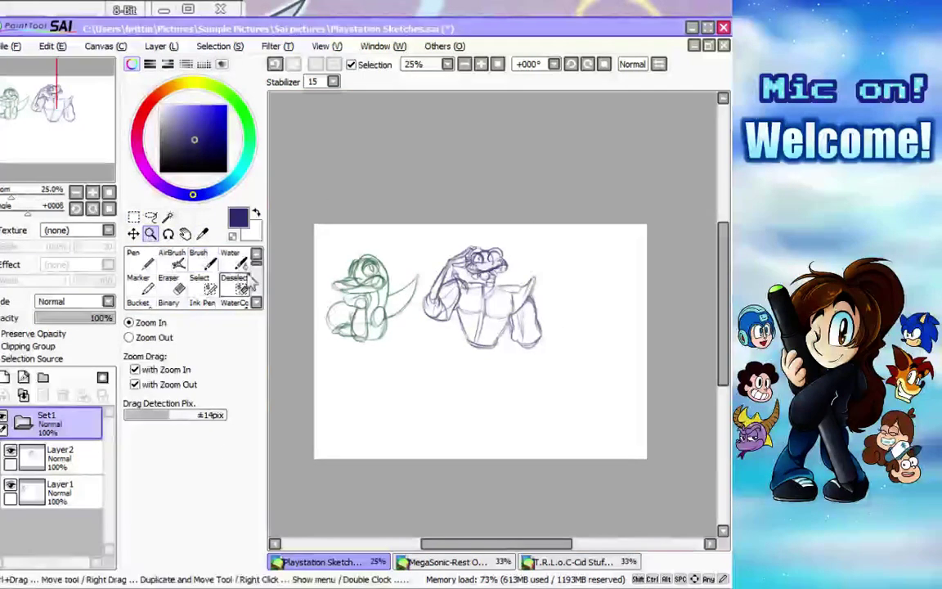
left_click(420, 376)
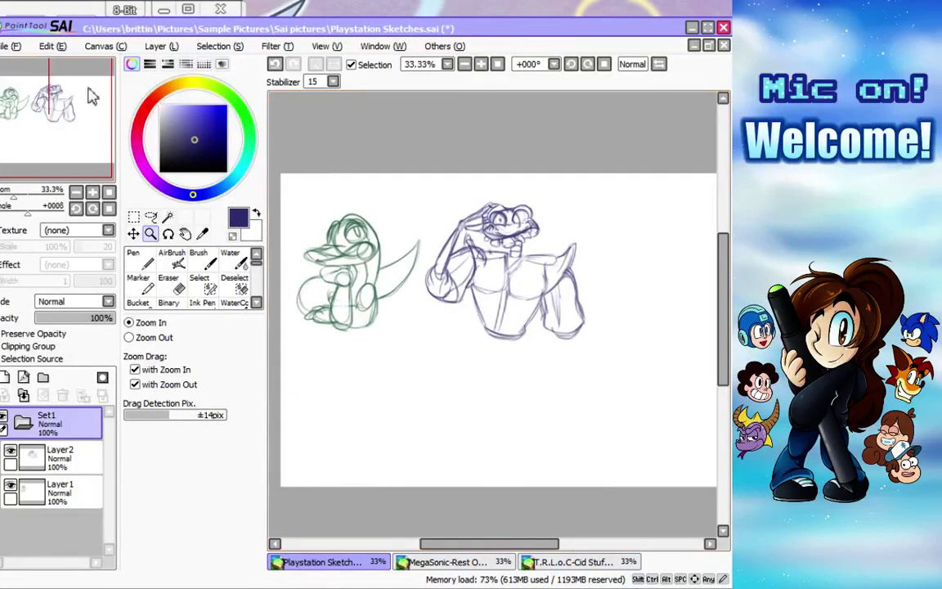
left_click(20, 50)
left_click(28, 134)
Switch to the browser and replace the Sir Daniel Fortesque image search with one for Abe from Oddworld.
key("alt+Tab")
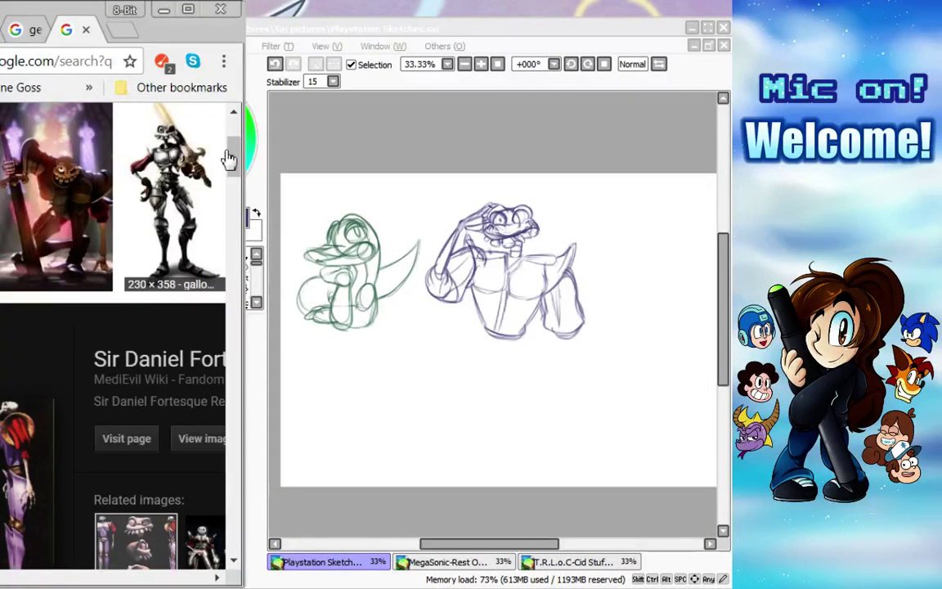
scroll(216, 147, "up", 3)
left_click_drag(35, 152, 0, 145)
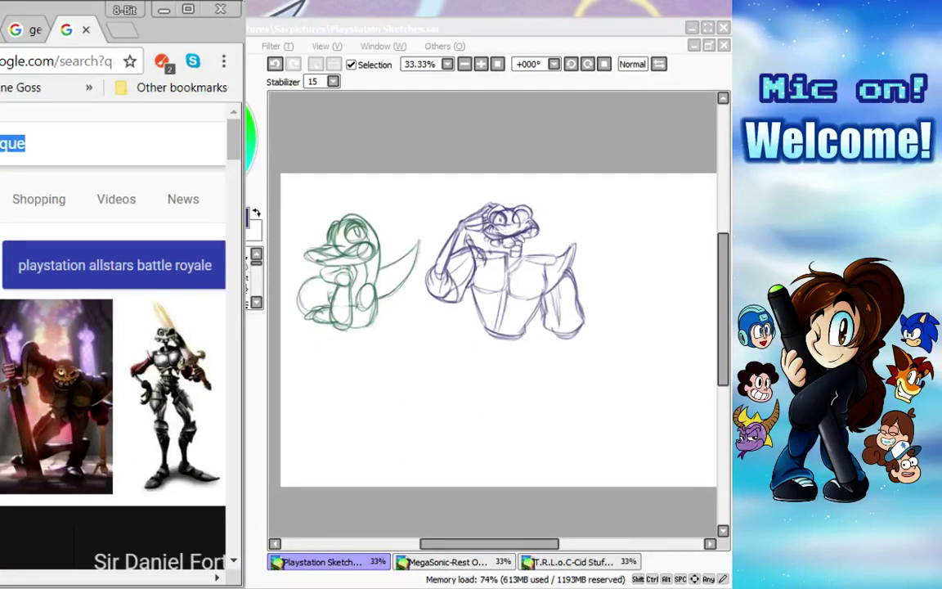
key("BackSpace")
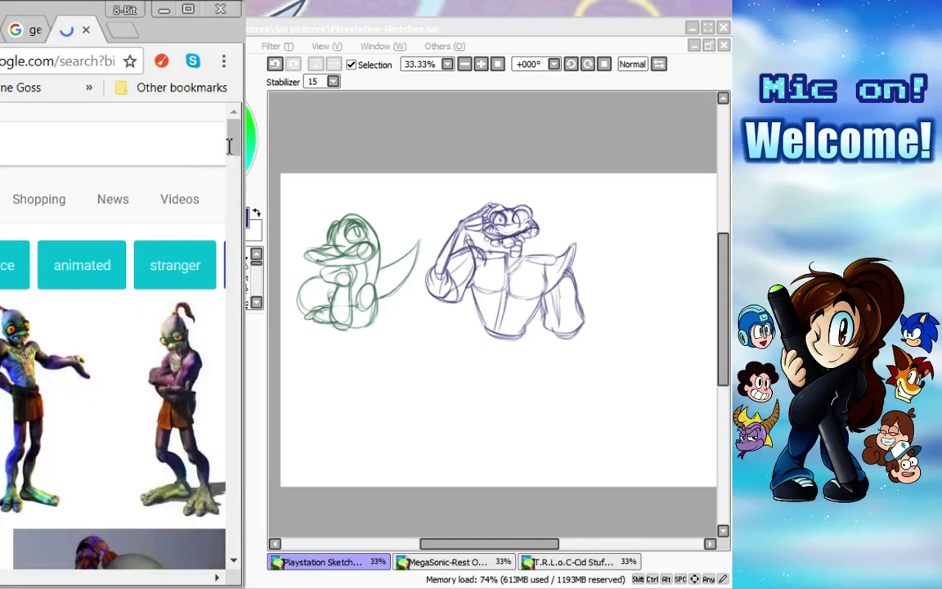
Examine the Abe reference images, including his head and full body, and return to the drawing.
left_click_drag(235, 151, 237, 179)
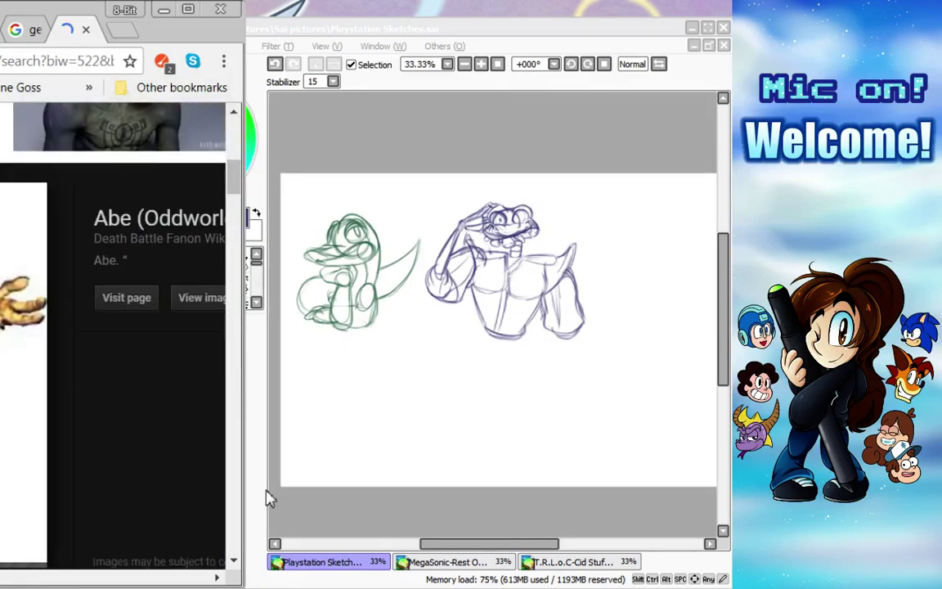
left_click(234, 562)
left_click(234, 561)
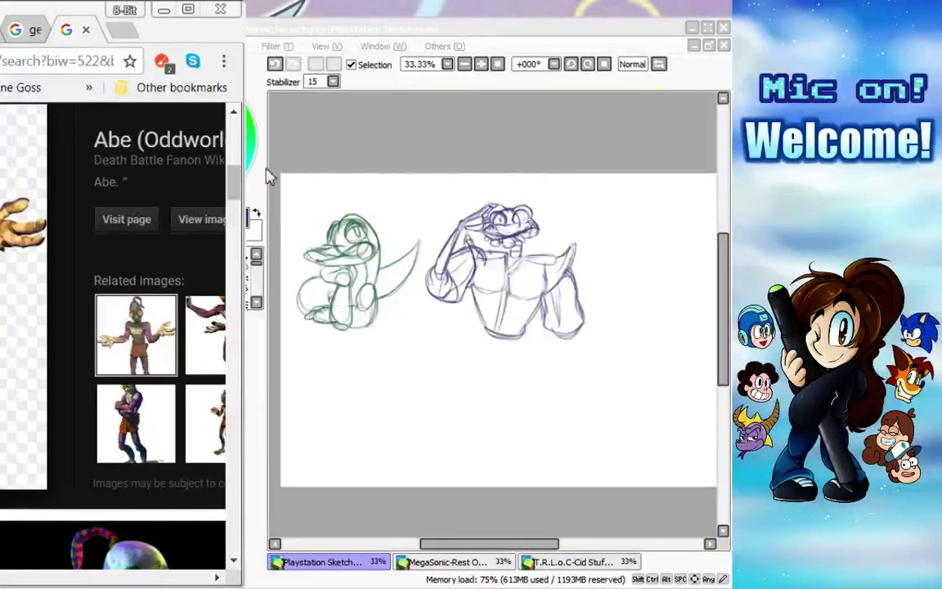
scroll(236, 180, "up", 1)
scroll(236, 120, "up", 2)
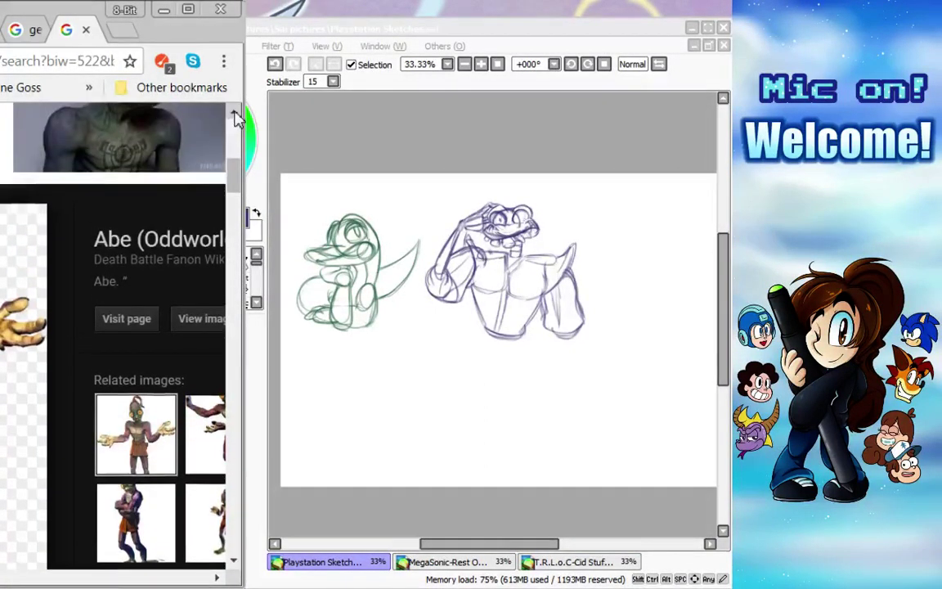
scroll(236, 120, "up", 1)
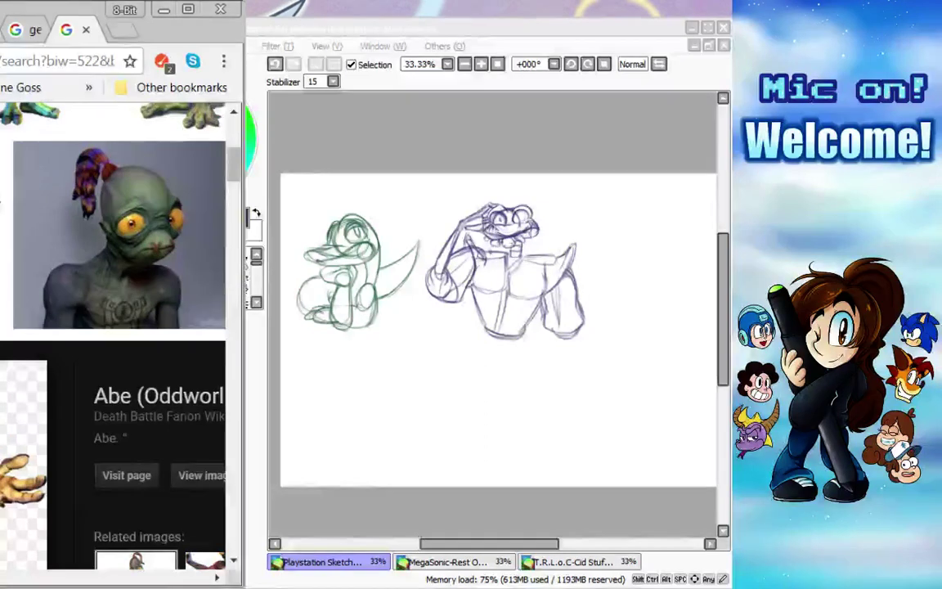
left_click(634, 72)
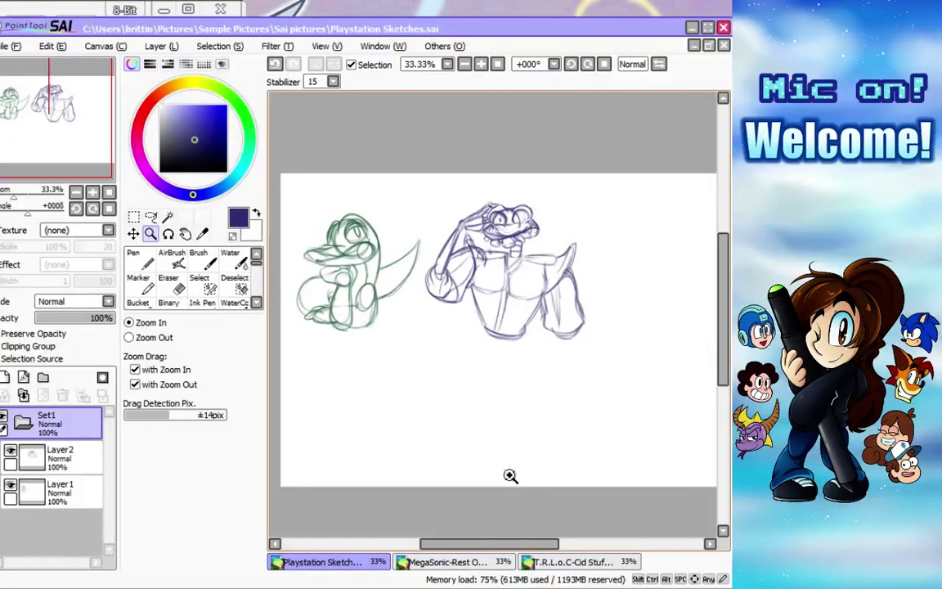
Add a new layer directly above Layer1 inside Set1 for the next character.
left_click_drag(492, 545, 528, 545)
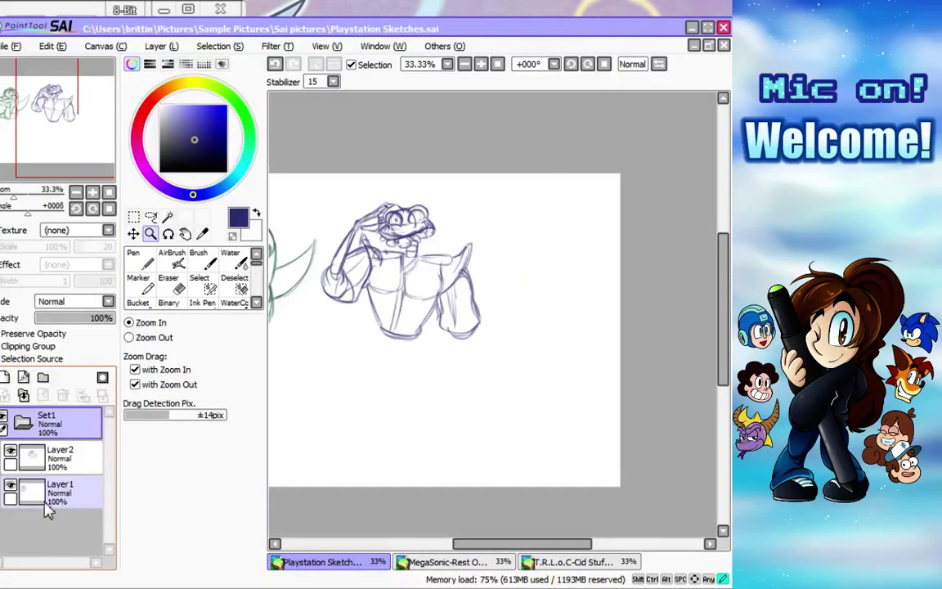
left_click(47, 495)
left_click(161, 46)
left_click(176, 63)
Choose a muted grey-blue colour and the size 12 AirBrush for sketching in the empty area right of Sir Daniel Fortesque.
left_click(220, 187)
left_click(197, 133)
left_click_drag(197, 132, 187, 137)
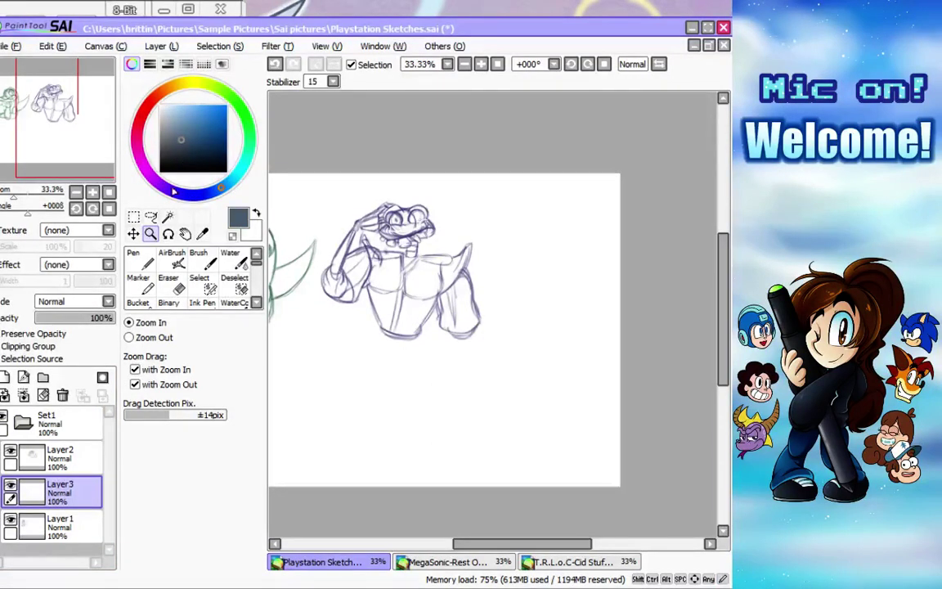
left_click(586, 263)
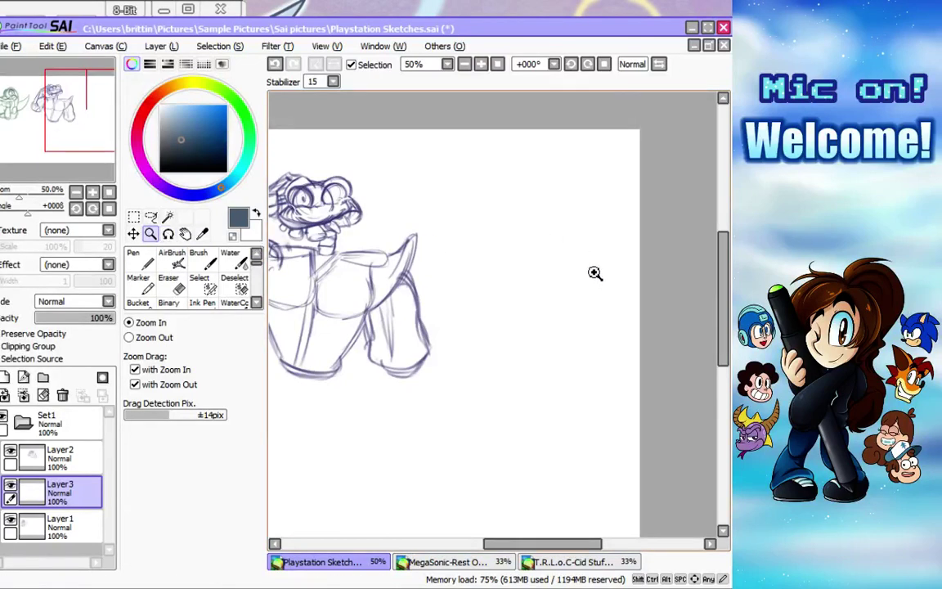
left_click(166, 254)
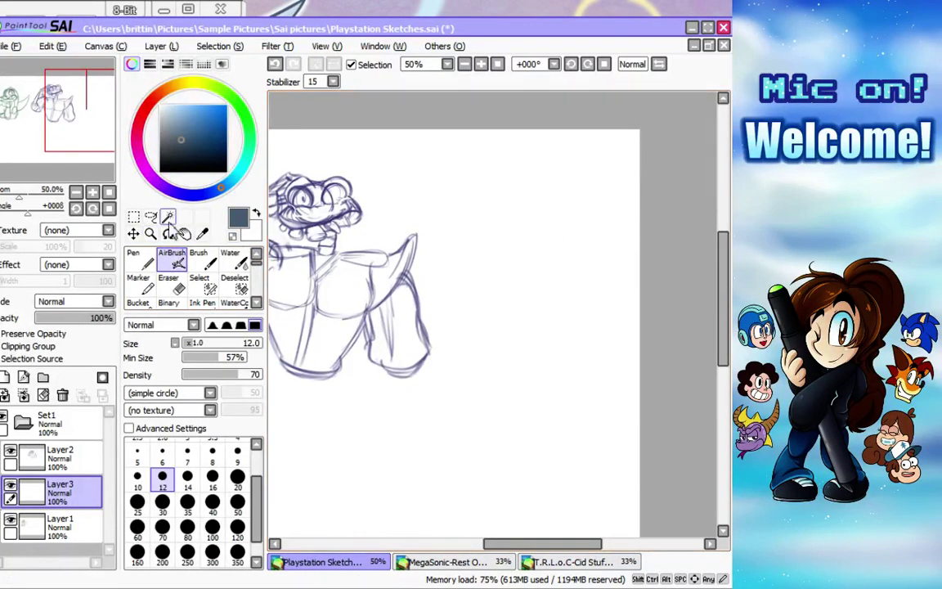
Sketch Abe's head as a tilted oval of overlapping strokes with a slanted guideline across its lower part.
mouse_move(516, 206)
left_mouse_down()
mouse_move(500, 204)
mouse_move(507, 284)
mouse_move(559, 267)
mouse_move(556, 211)
mouse_move(486, 246)
mouse_move(532, 184)
mouse_move(504, 228)
mouse_move(556, 243)
mouse_move(558, 260)
mouse_move(556, 214)
left_mouse_up()
mouse_move(482, 233)
left_mouse_down()
mouse_move(513, 244)
mouse_move(520, 256)
mouse_move(479, 232)
mouse_move(557, 273)
mouse_move(485, 242)
mouse_move(542, 266)
mouse_move(517, 266)
mouse_move(515, 214)
left_mouse_up()
left_click_drag(511, 252, 524, 206)
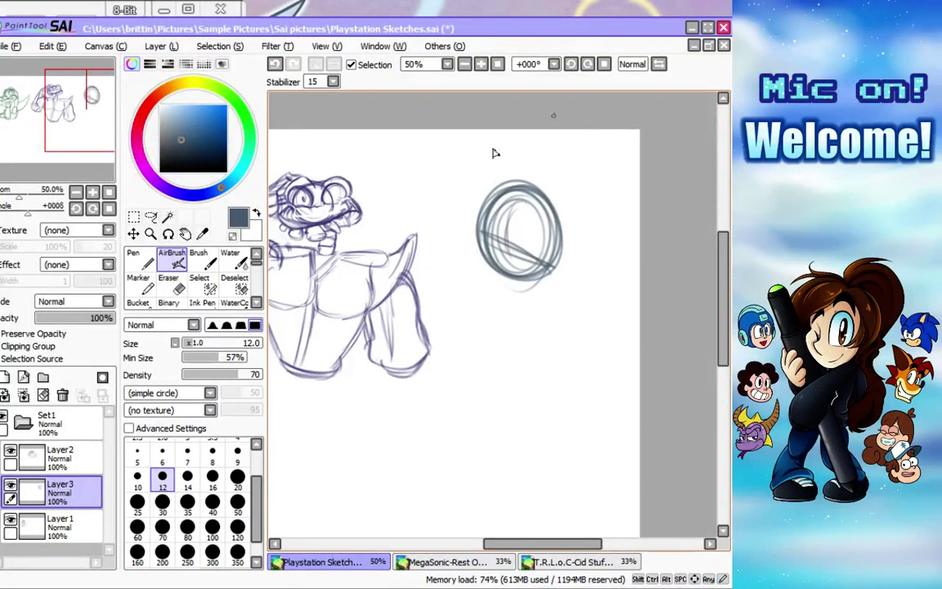
With the canvas view mirrored, sketch Abe's muzzle below the head oval and a large eye socket with a narrow pupil inside it.
left_click(151, 234)
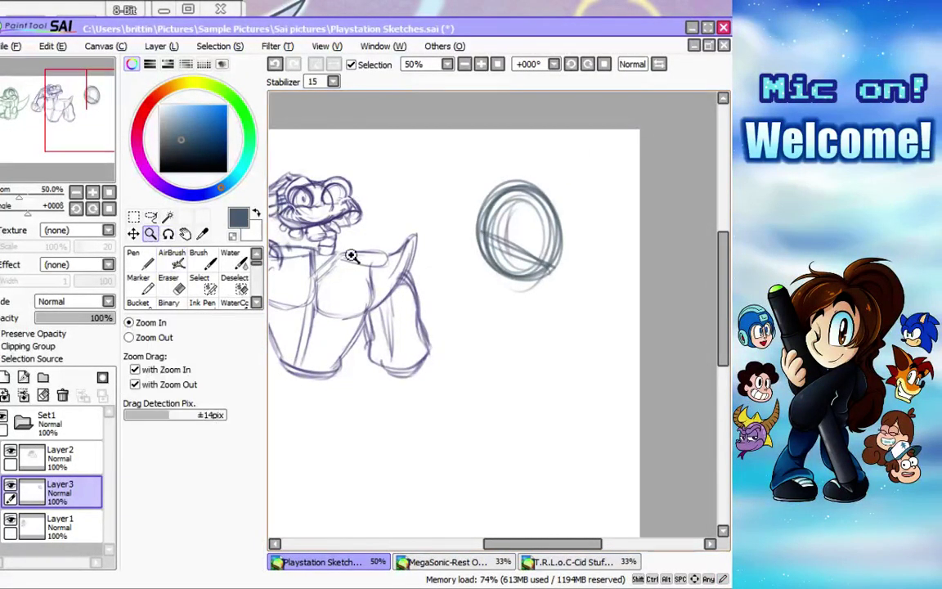
left_click(564, 256)
key("v")
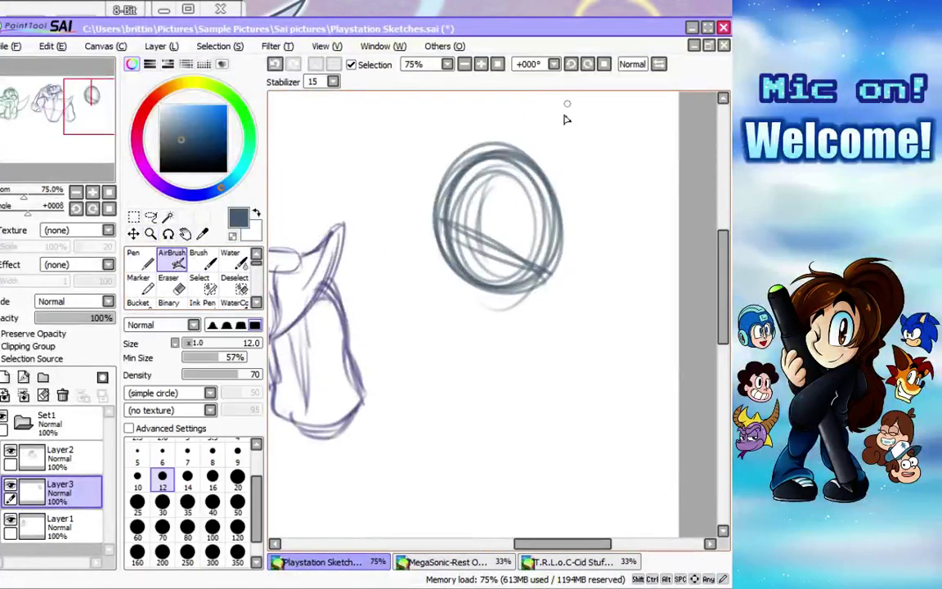
left_click(659, 63)
mouse_move(449, 240)
left_mouse_down()
mouse_move(452, 278)
mouse_move(438, 311)
mouse_move(498, 324)
mouse_move(527, 309)
mouse_move(536, 282)
left_mouse_up()
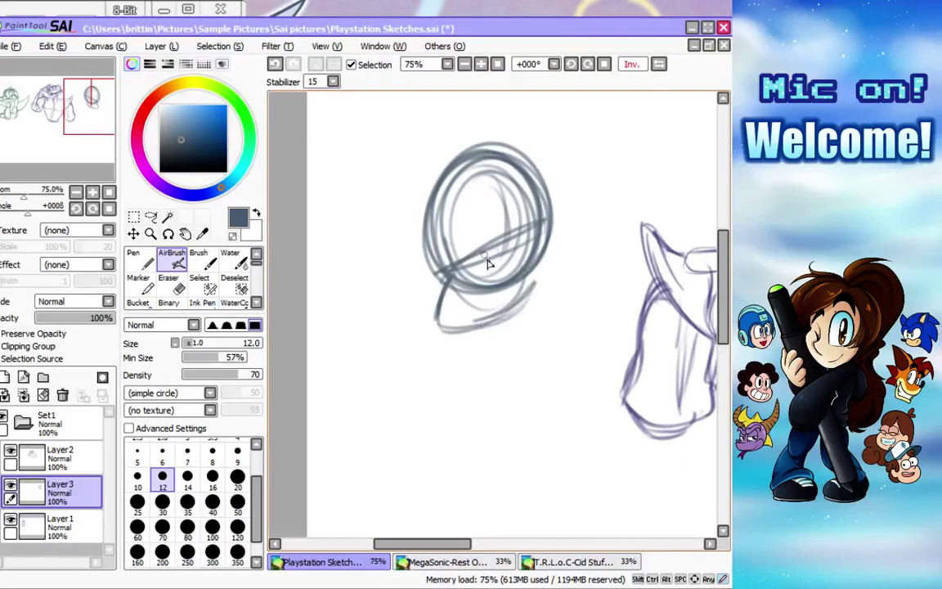
mouse_move(463, 260)
left_mouse_down()
mouse_move(421, 225)
mouse_move(463, 183)
mouse_move(473, 204)
mouse_move(481, 171)
mouse_move(442, 167)
mouse_move(465, 237)
mouse_move(419, 229)
mouse_move(469, 260)
mouse_move(456, 244)
mouse_move(459, 194)
mouse_move(445, 176)
mouse_move(494, 180)
mouse_move(433, 151)
mouse_move(464, 176)
mouse_move(500, 253)
mouse_move(496, 209)
mouse_move(499, 236)
mouse_move(489, 221)
mouse_move(472, 260)
left_mouse_up()
mouse_move(435, 288)
left_mouse_down()
mouse_move(441, 277)
mouse_move(461, 278)
left_mouse_up()
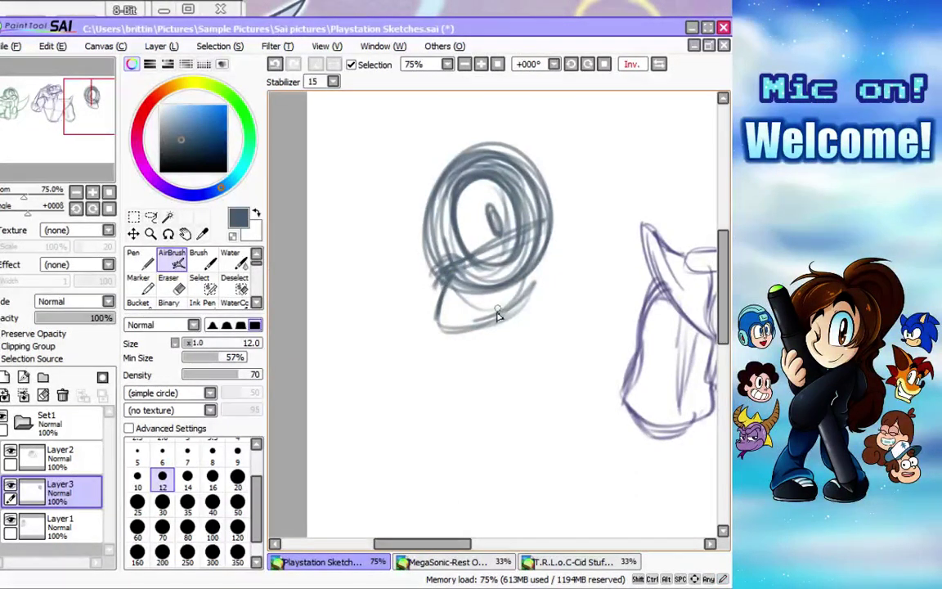
mouse_move(446, 313)
left_mouse_down()
mouse_move(445, 326)
mouse_move(503, 324)
left_mouse_up()
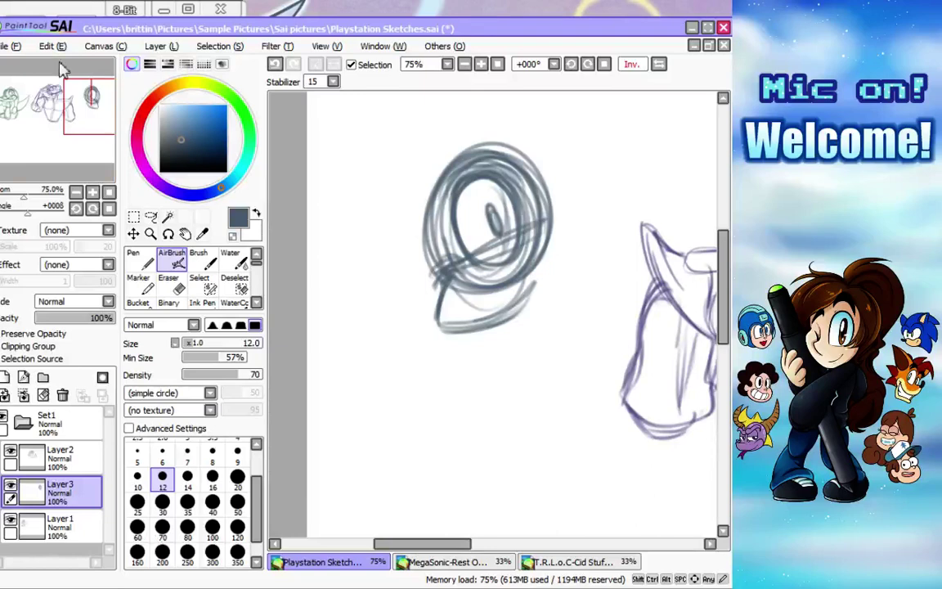
Switch to the browser, examine the Abe reference images of his full body and his bust, and return to the drawing.
left_click(65, 13)
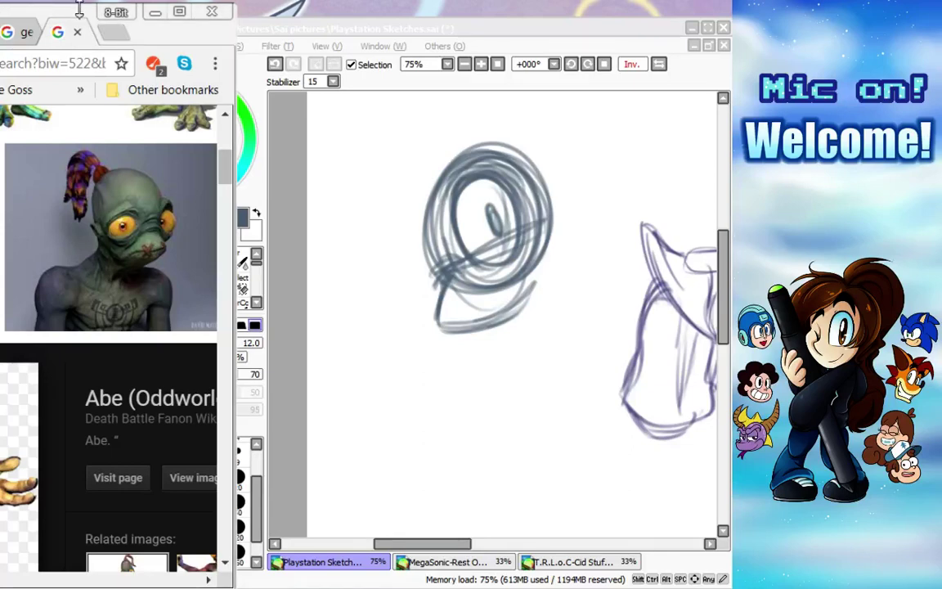
left_click_drag(227, 174, 230, 226)
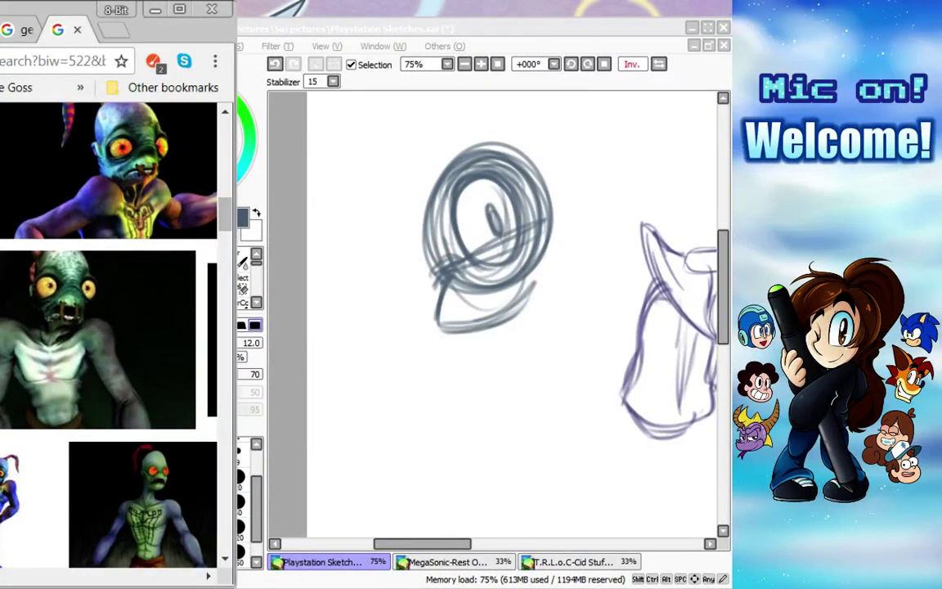
left_click(143, 503)
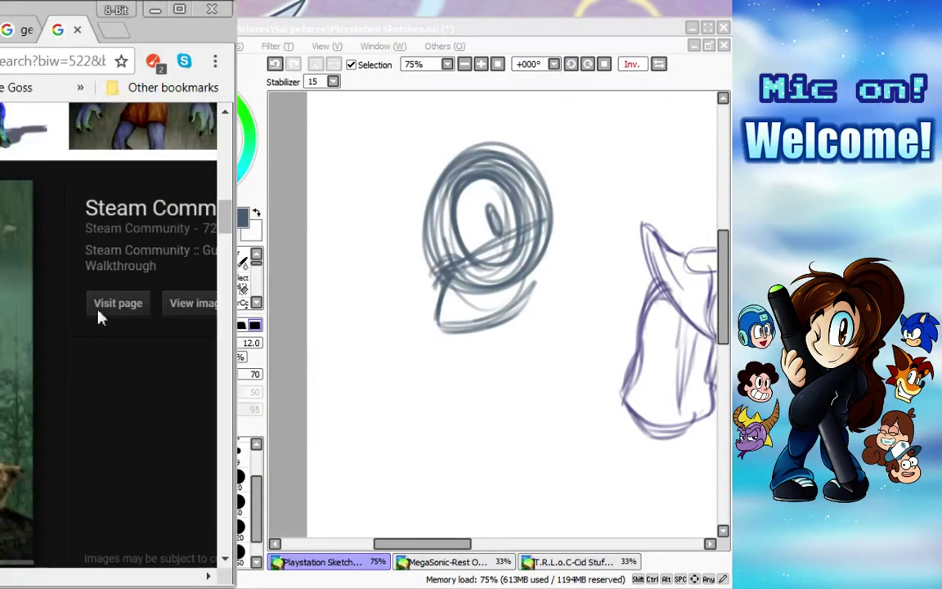
left_click(228, 116)
left_click(228, 116)
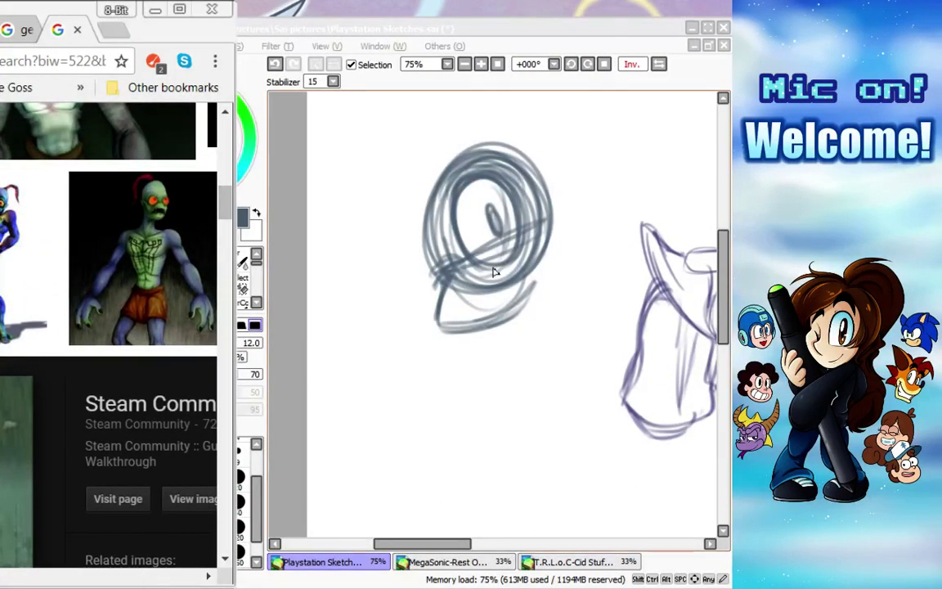
left_click(696, 72)
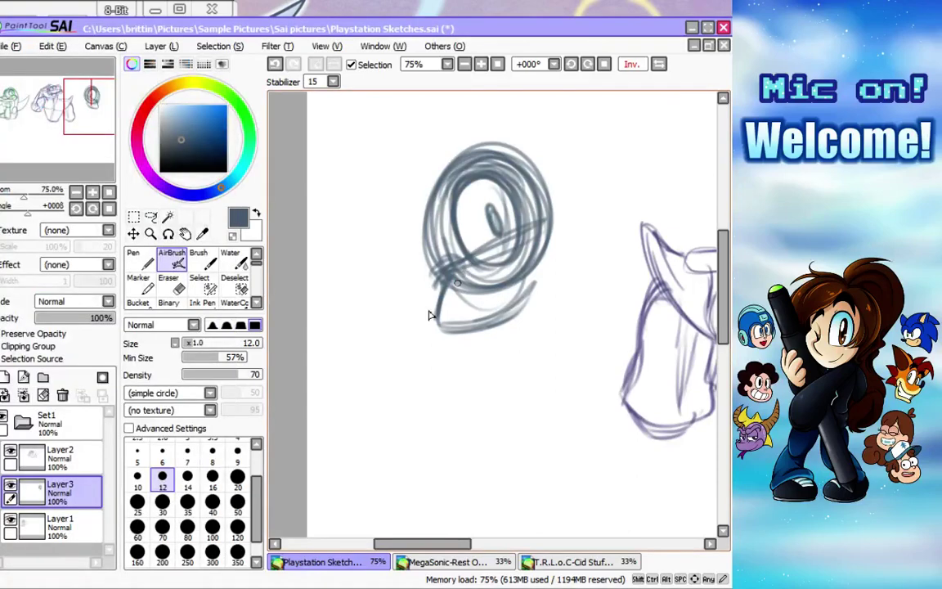
left_click(76, 9)
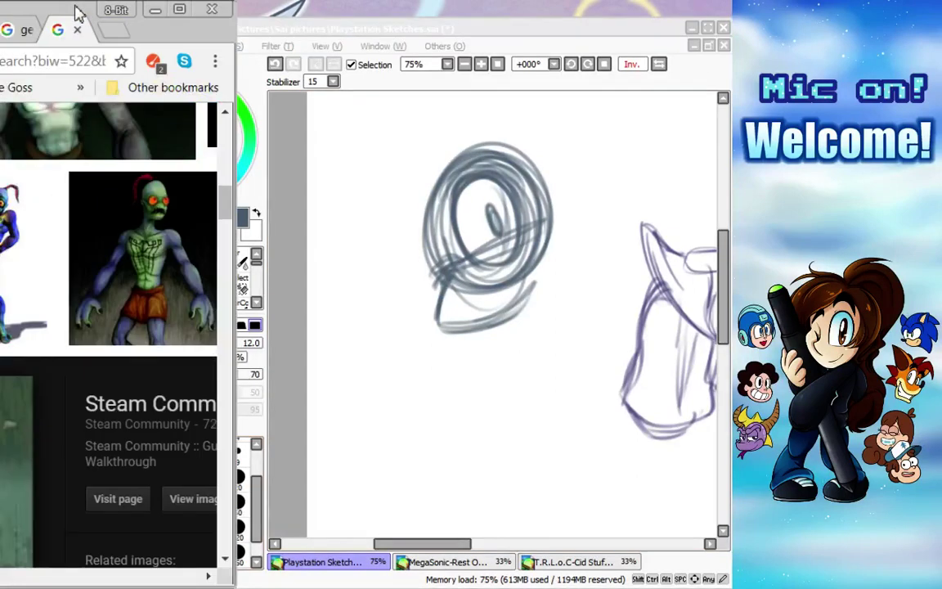
left_click_drag(226, 201, 241, 168)
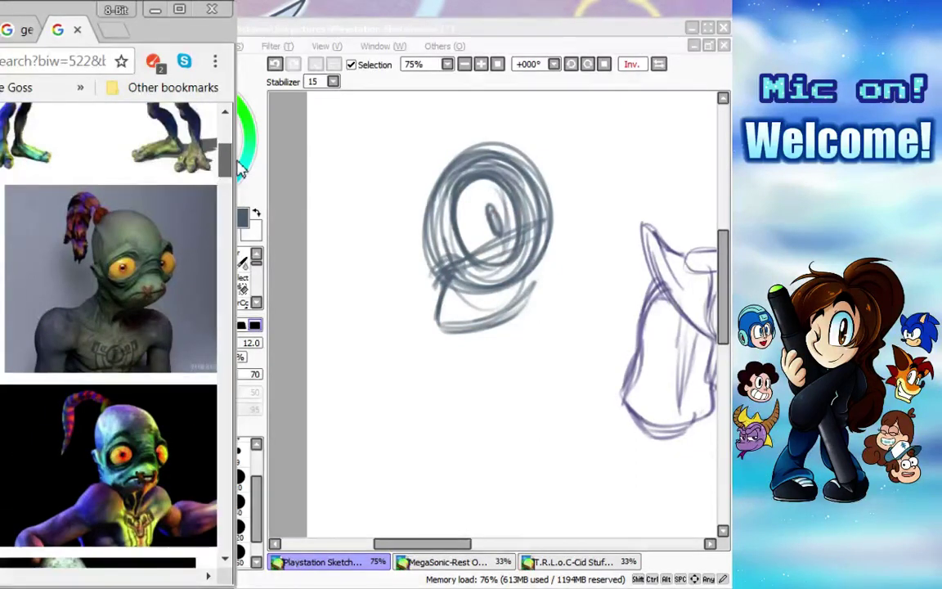
left_click(142, 272)
left_click(225, 111)
left_click(225, 111)
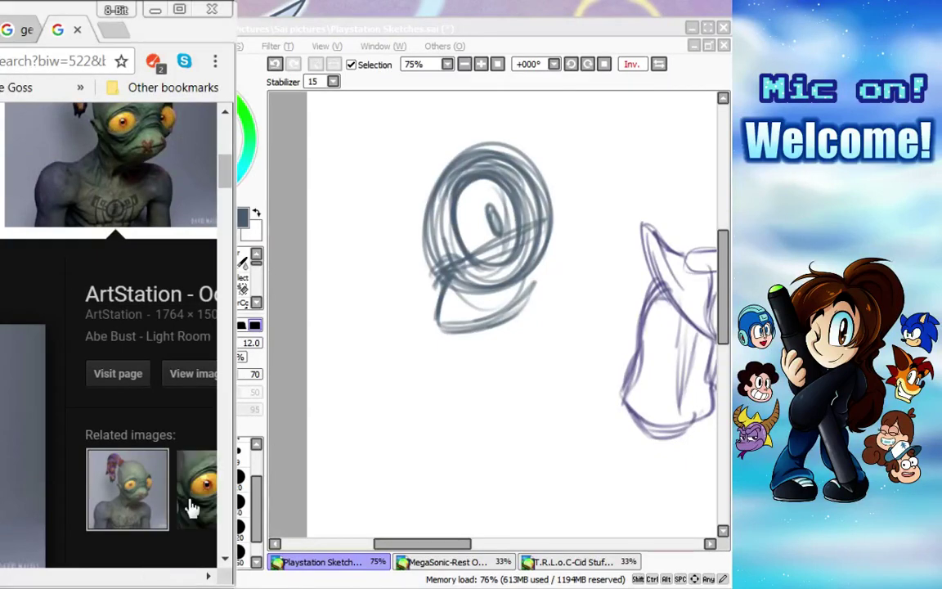
left_click(577, 80)
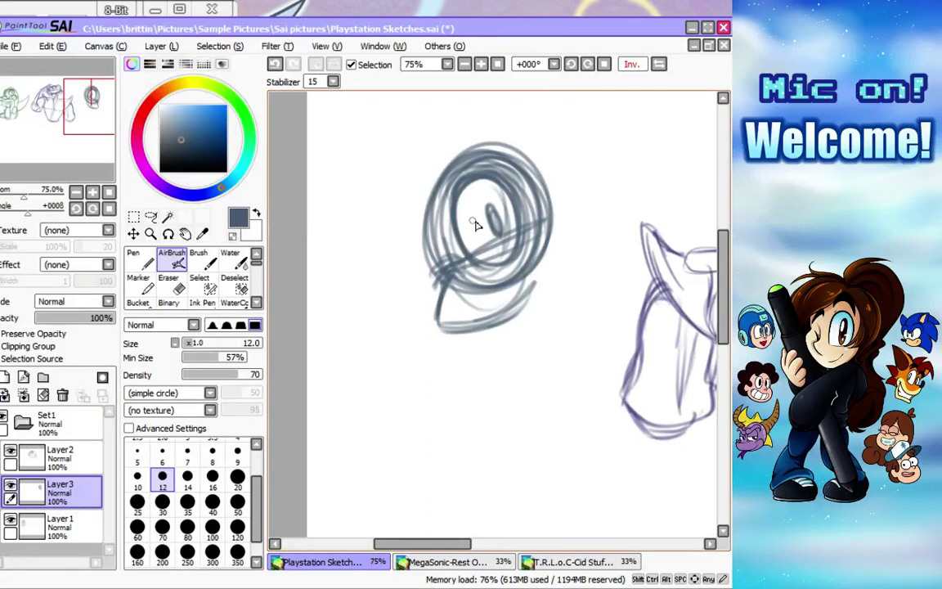
Sketch a small cheek circle beside the head, restore the unmirrored view and strengthen the muzzle outline.
left_click_drag(455, 324, 519, 308)
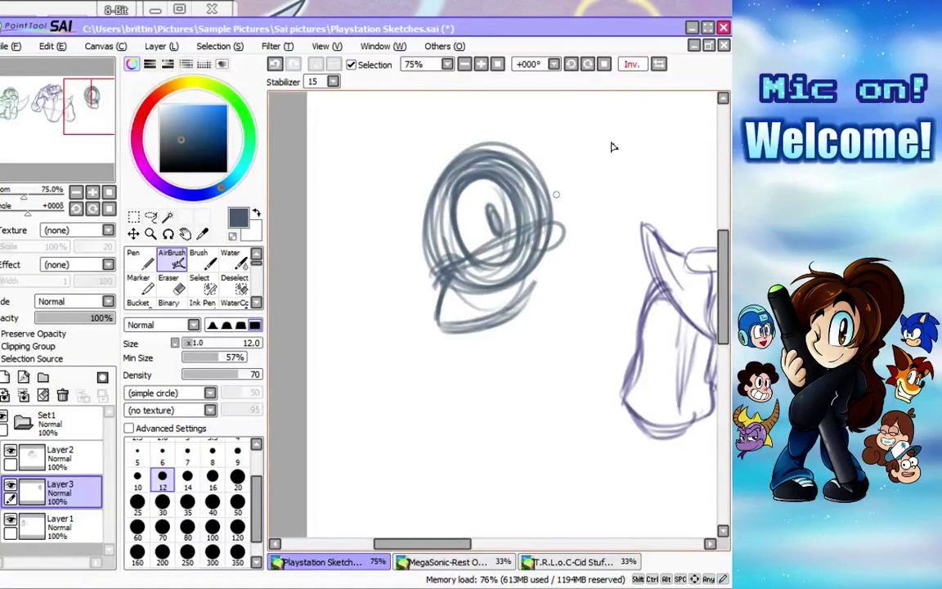
left_click(632, 64)
mouse_move(412, 247)
left_mouse_down()
mouse_move(420, 296)
mouse_move(414, 244)
mouse_move(444, 319)
mouse_move(423, 280)
mouse_move(463, 320)
mouse_move(439, 312)
mouse_move(428, 306)
mouse_move(500, 324)
mouse_move(453, 318)
mouse_move(528, 314)
mouse_move(465, 321)
mouse_move(531, 327)
left_mouse_up()
Fade out the crowded strokes inside Abe's head and muzzle using the AirBrush at size 100 with the transparent colour.
left_click(232, 236)
left_click(212, 528)
mouse_move(473, 221)
left_mouse_down()
mouse_move(488, 255)
mouse_move(524, 243)
mouse_move(542, 188)
mouse_move(505, 185)
mouse_move(513, 266)
mouse_move(491, 265)
mouse_move(509, 294)
mouse_move(543, 252)
left_mouse_up()
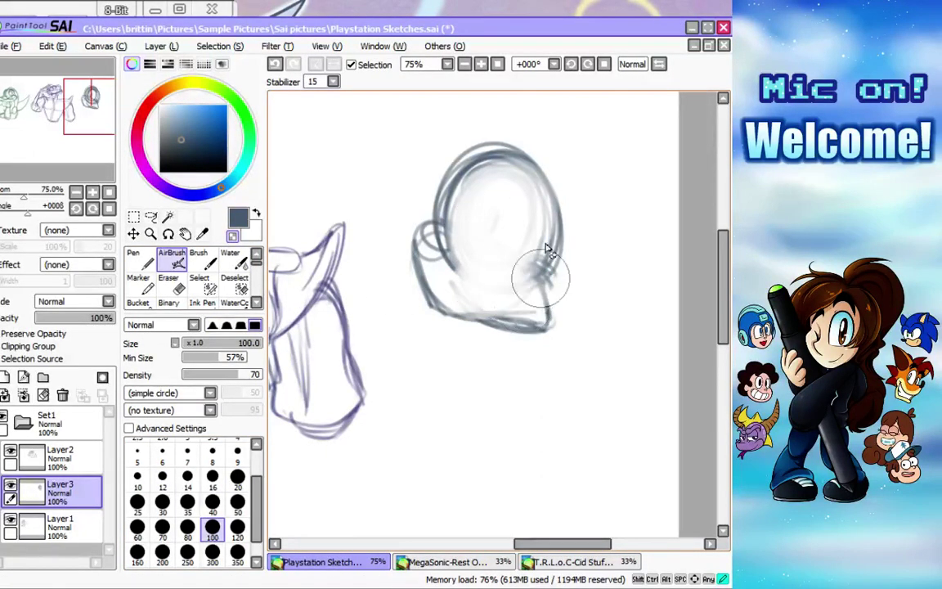
Redraw Abe's large round near eye at AirBrush size 16 and add a narrow oval pupil at size 12.
left_click(212, 477)
mouse_move(446, 229)
left_mouse_down()
mouse_move(484, 191)
mouse_move(453, 228)
mouse_move(530, 185)
mouse_move(460, 197)
mouse_move(530, 184)
mouse_move(514, 193)
mouse_move(469, 186)
mouse_move(543, 209)
mouse_move(537, 225)
mouse_move(507, 185)
mouse_move(542, 191)
mouse_move(517, 251)
mouse_move(449, 243)
mouse_move(532, 253)
left_mouse_up()
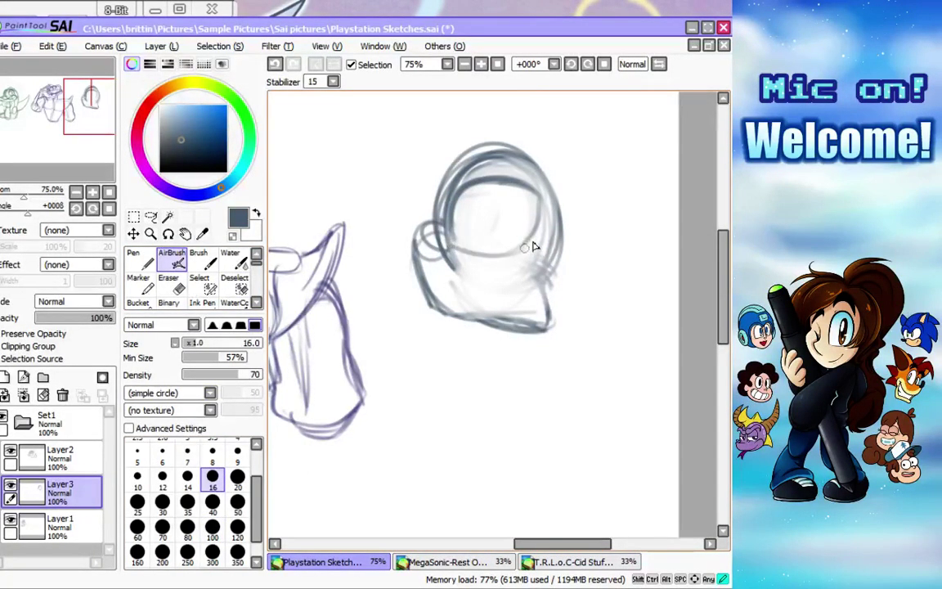
key("bracketleft")
key("bracketleft")
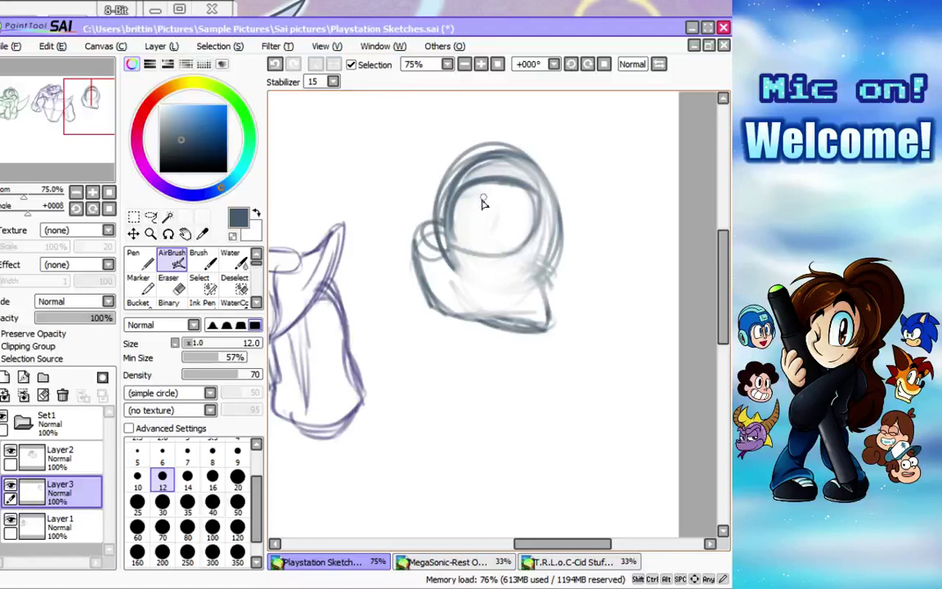
mouse_move(489, 203)
left_mouse_down()
mouse_move(483, 233)
mouse_move(473, 213)
mouse_move(481, 197)
mouse_move(477, 226)
mouse_move(491, 191)
mouse_move(458, 197)
mouse_move(482, 187)
mouse_move(464, 188)
mouse_move(521, 177)
mouse_move(489, 179)
mouse_move(539, 212)
mouse_move(515, 174)
left_mouse_up()
Erase the stray lines along the eye's upper inner edge with the transparent AirBrush at size 40.
left_click(212, 481)
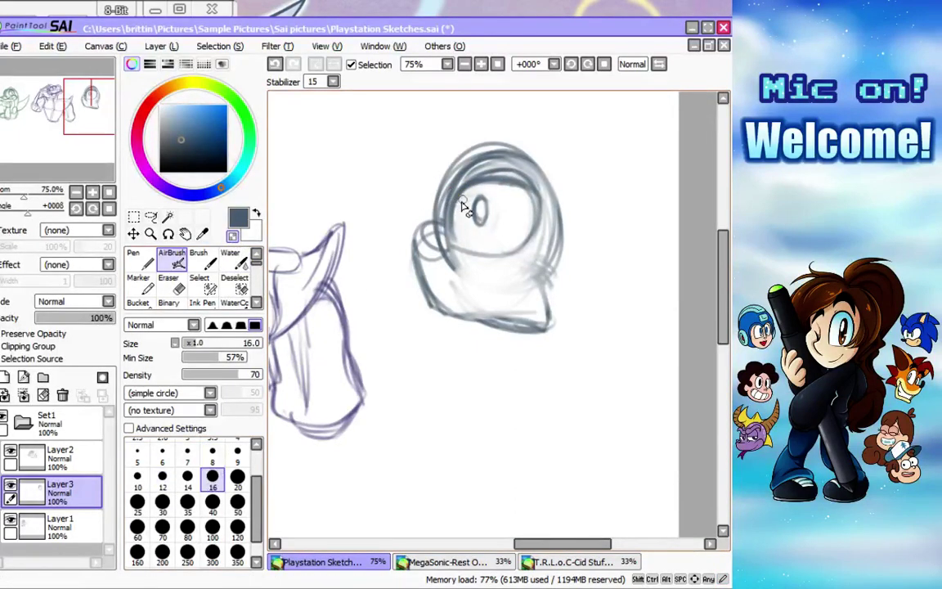
left_click(213, 506)
mouse_move(468, 199)
left_mouse_down()
mouse_move(505, 179)
mouse_move(489, 185)
mouse_move(522, 199)
mouse_move(507, 180)
mouse_move(528, 210)
mouse_move(522, 191)
mouse_move(524, 220)
mouse_move(517, 184)
left_mouse_up()
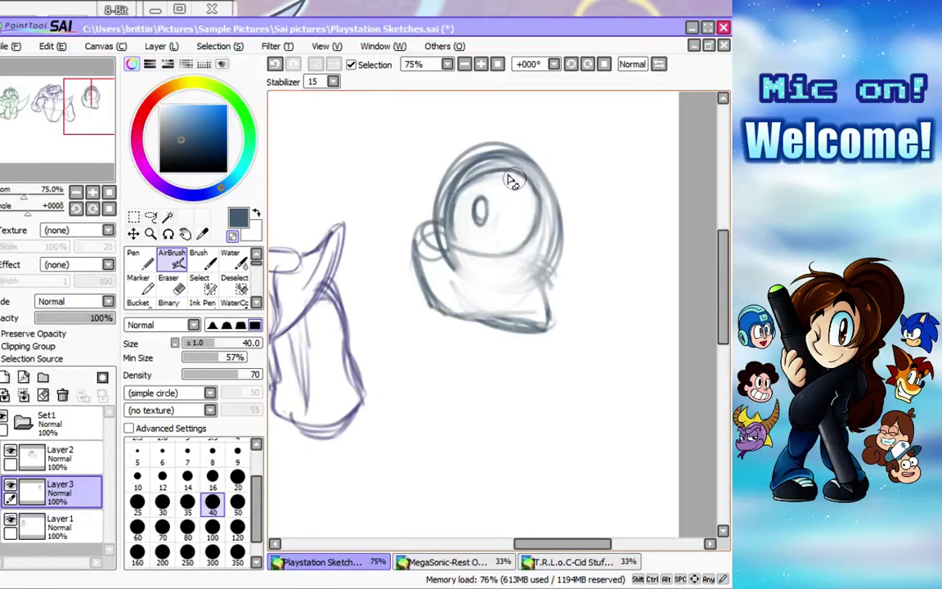
Sketch the far eye bulging past the face's right edge and darken the mouth line, using AirBrush size 16.
left_click(212, 481)
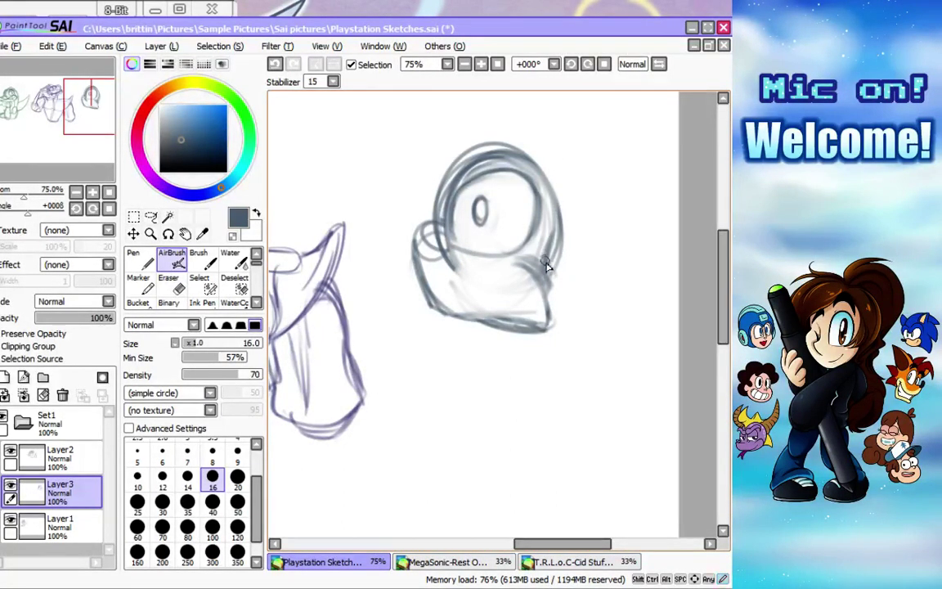
mouse_move(546, 254)
left_mouse_down()
mouse_move(570, 211)
mouse_move(560, 267)
mouse_move(560, 209)
mouse_move(560, 278)
mouse_move(550, 288)
mouse_move(566, 280)
mouse_move(558, 201)
left_mouse_up()
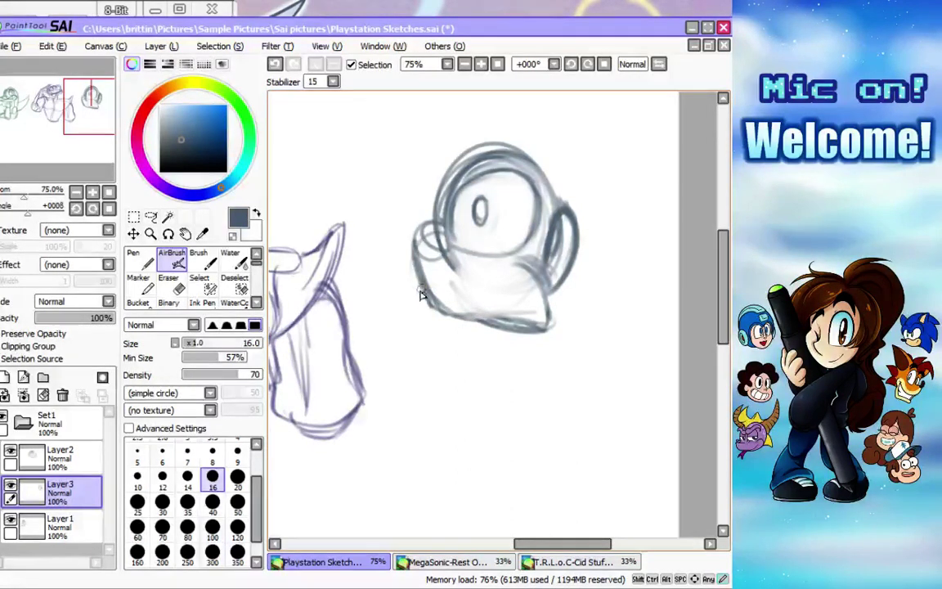
mouse_move(427, 294)
left_mouse_down()
mouse_move(439, 304)
mouse_move(497, 310)
left_mouse_up()
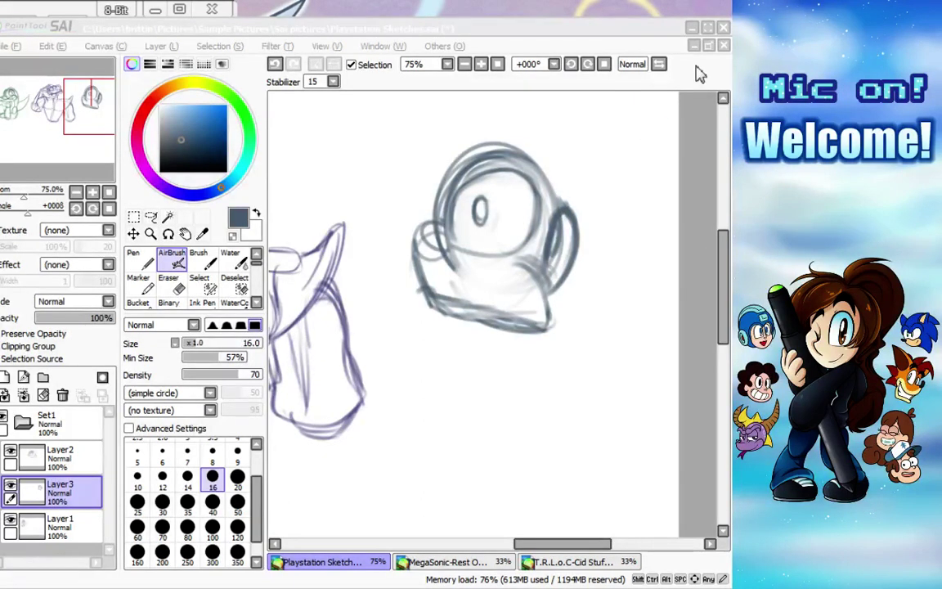
Brush a selection over Abe's near eye, narrow and reposition it with Free Deform, and clear the selection.
left_click(698, 99)
left_click(200, 283)
left_click(237, 513)
mouse_move(428, 196)
left_mouse_down()
mouse_move(511, 221)
mouse_move(481, 215)
left_mouse_up()
key("ctrl+t")
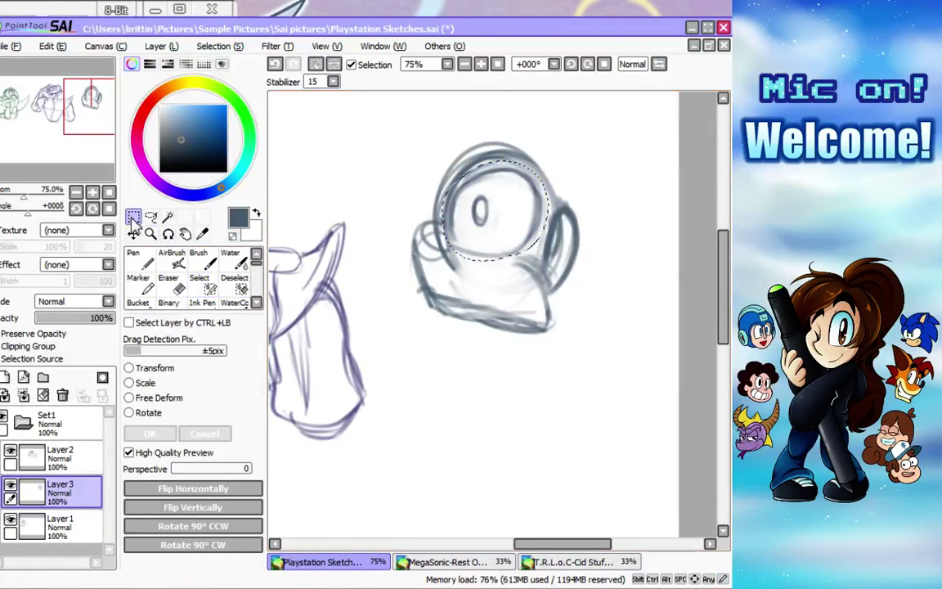
left_click_drag(548, 211, 524, 212)
left_click_drag(486, 161, 488, 156)
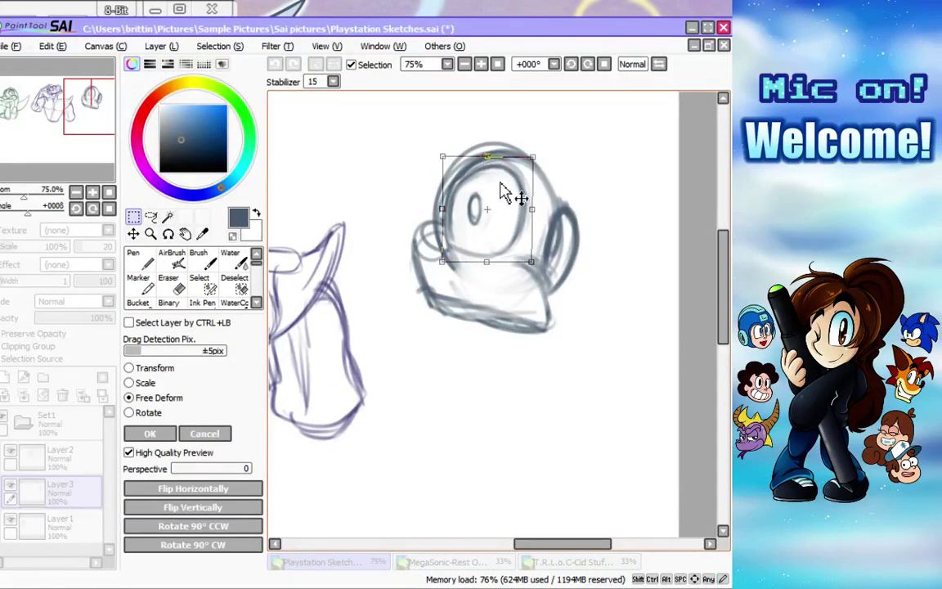
left_click_drag(504, 209, 514, 217)
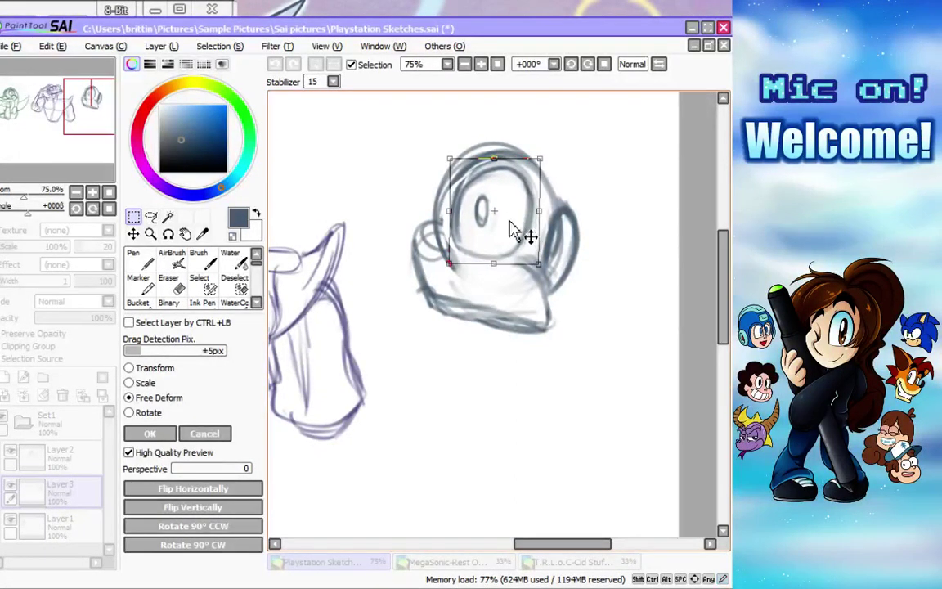
left_click(206, 430)
key("ctrl+d")
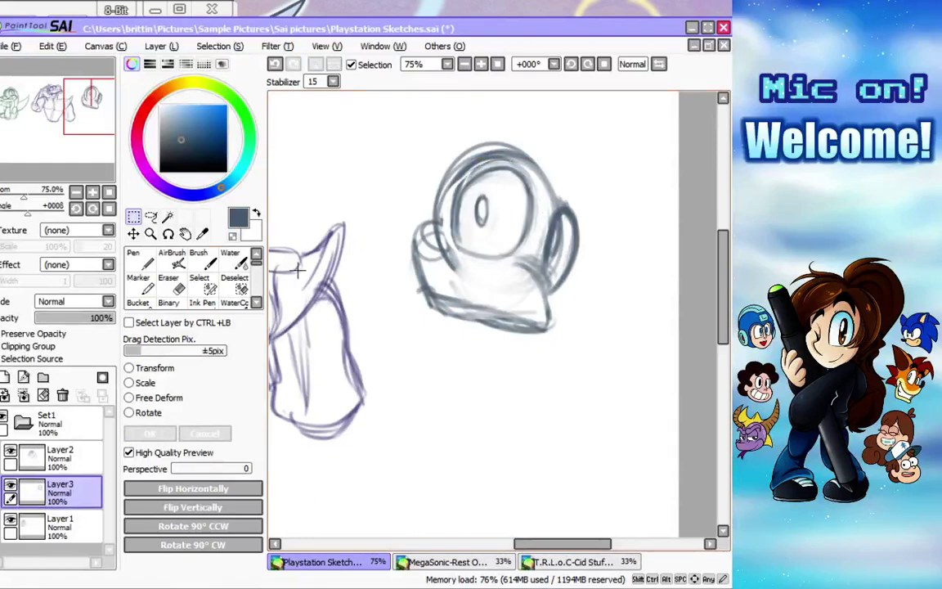
Sketch Abe's lower jaw beneath the mouth with the size 16 AirBrush, and thicken the brow and the far eye's outline.
left_click(174, 260)
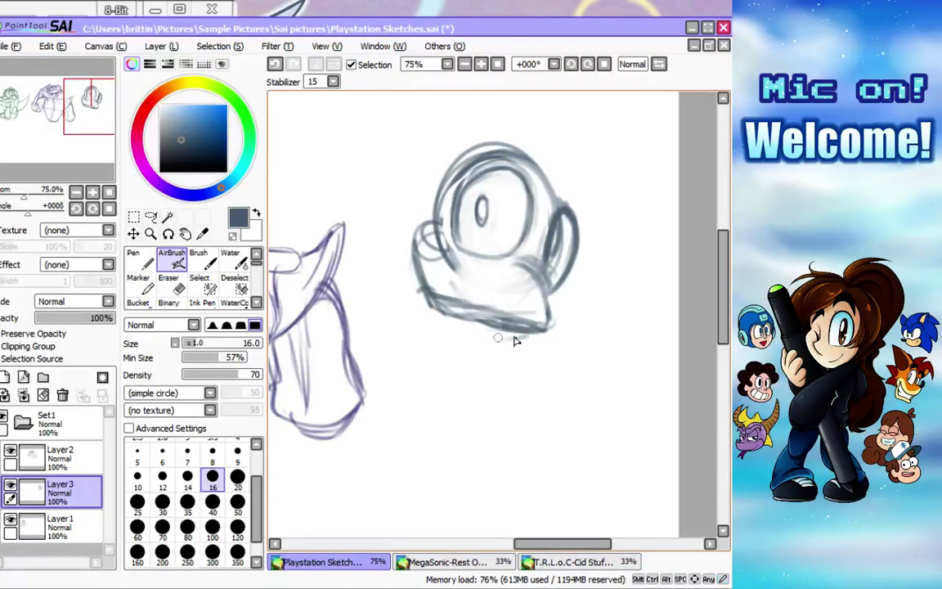
left_click_drag(533, 333, 483, 357)
mouse_move(413, 279)
left_mouse_down()
mouse_move(411, 305)
mouse_move(409, 259)
mouse_move(409, 288)
mouse_move(451, 349)
mouse_move(416, 304)
mouse_move(473, 346)
mouse_move(509, 351)
mouse_move(540, 337)
left_mouse_up()
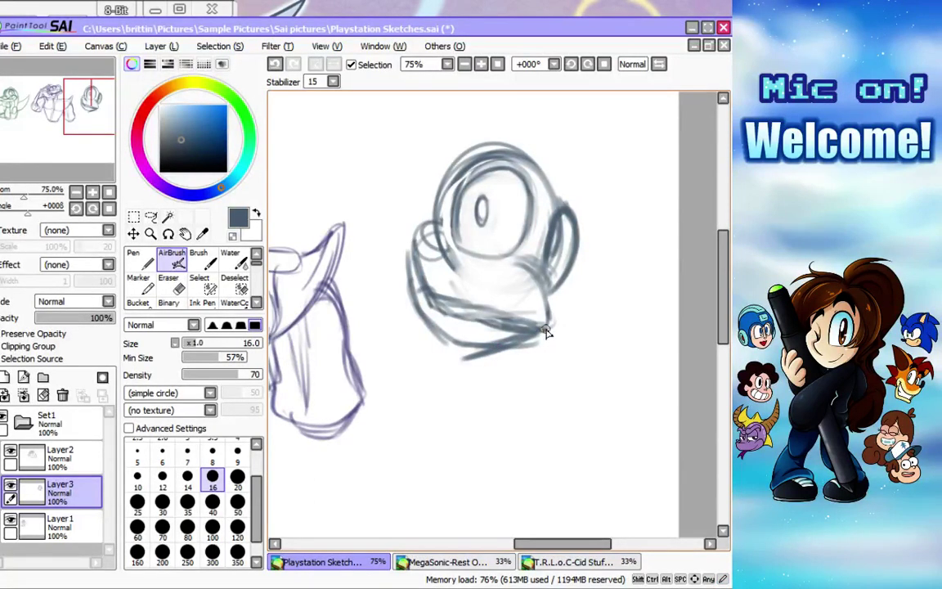
left_click_drag(541, 326, 541, 284)
mouse_move(449, 183)
left_mouse_down()
mouse_move(483, 155)
mouse_move(470, 159)
mouse_move(536, 170)
mouse_move(534, 151)
mouse_move(519, 148)
mouse_move(542, 179)
mouse_move(524, 150)
mouse_move(558, 179)
mouse_move(574, 172)
mouse_move(580, 253)
left_mouse_up()
left_click_drag(577, 193, 581, 246)
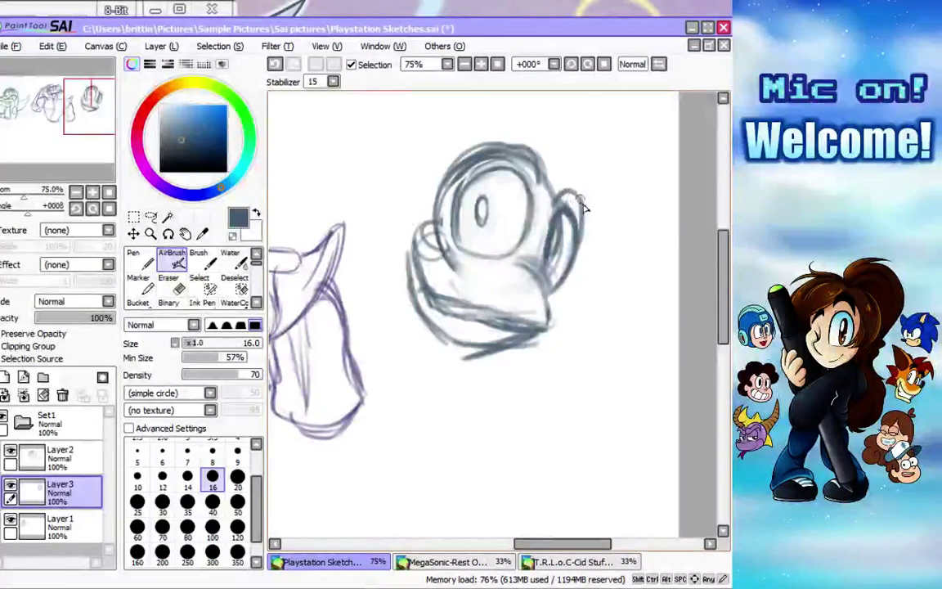
Sketch a large domed cranium arching over Abe's eyes with repeated curved AirBrush strokes.
scroll(657, 214, "up", 2)
mouse_move(508, 141)
left_mouse_down()
mouse_move(538, 159)
mouse_move(566, 219)
mouse_move(505, 149)
left_mouse_up()
left_click_drag(570, 196, 490, 131)
mouse_move(566, 224)
left_mouse_down()
mouse_move(482, 130)
mouse_move(450, 140)
left_mouse_up()
mouse_move(557, 184)
left_mouse_down()
mouse_move(418, 152)
mouse_move(413, 162)
left_mouse_up()
left_click_drag(534, 152, 391, 211)
mouse_move(485, 119)
left_mouse_down()
mouse_move(387, 206)
mouse_move(389, 239)
left_mouse_up()
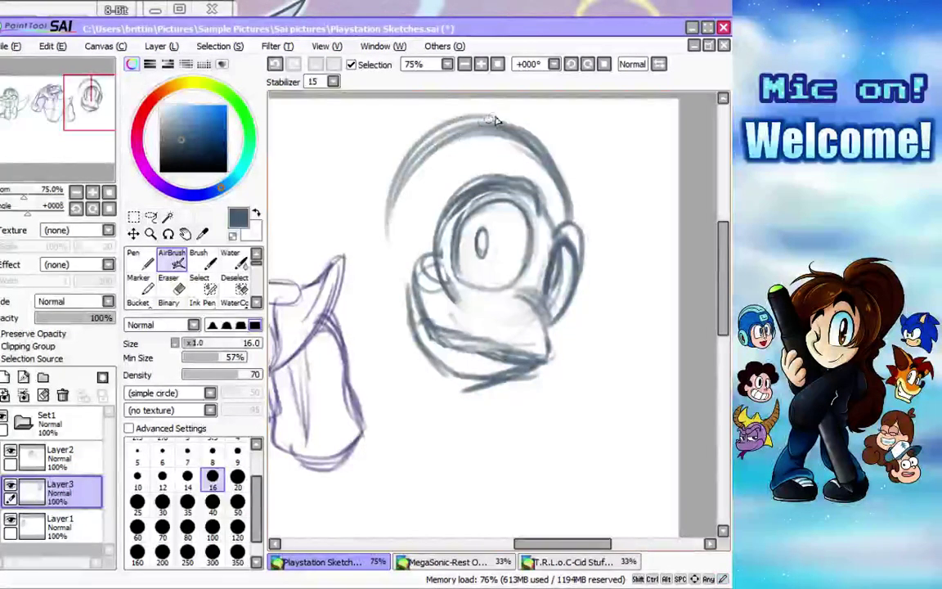
Sketch the back of Abe's head with an ear, the neck, and the shoulder curve below the chin, using AirBrush size 16.
mouse_move(534, 141)
left_mouse_down()
mouse_move(384, 231)
mouse_move(387, 245)
mouse_move(438, 143)
mouse_move(483, 127)
mouse_move(391, 226)
mouse_move(392, 242)
mouse_move(391, 214)
mouse_move(408, 252)
mouse_move(388, 223)
mouse_move(400, 260)
mouse_move(369, 213)
mouse_move(408, 309)
mouse_move(392, 262)
mouse_move(400, 323)
mouse_move(393, 288)
mouse_move(408, 321)
left_mouse_up()
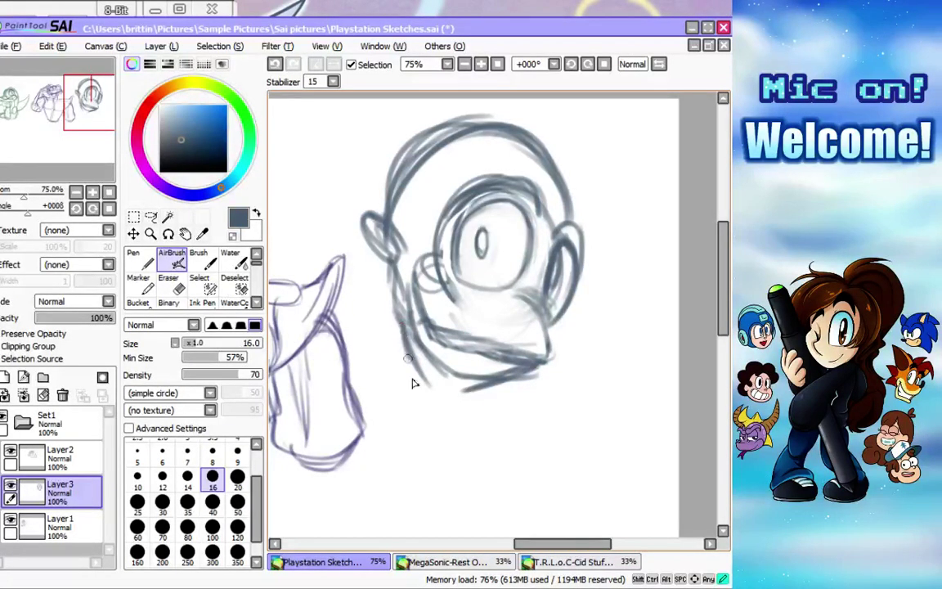
mouse_move(412, 374)
left_mouse_down()
mouse_move(402, 324)
mouse_move(383, 369)
mouse_move(425, 335)
left_mouse_up()
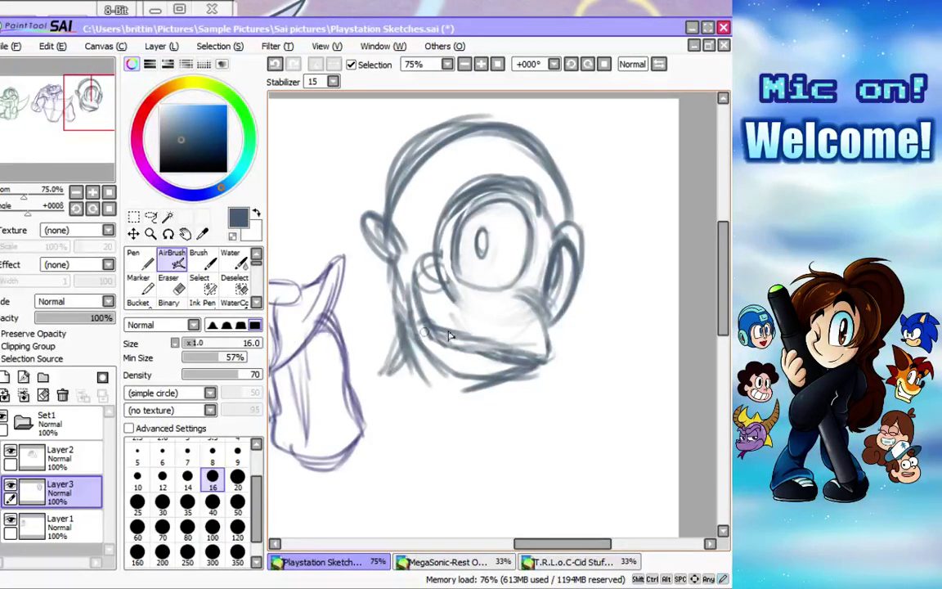
mouse_move(472, 389)
left_mouse_down()
mouse_move(459, 415)
mouse_move(485, 409)
mouse_move(465, 411)
mouse_move(475, 433)
mouse_move(470, 409)
mouse_move(508, 386)
mouse_move(470, 413)
mouse_move(543, 396)
mouse_move(545, 387)
mouse_move(492, 395)
mouse_move(571, 394)
mouse_move(571, 424)
mouse_move(522, 395)
mouse_move(497, 396)
mouse_move(559, 403)
mouse_move(556, 428)
mouse_move(563, 396)
mouse_move(542, 462)
mouse_move(568, 400)
left_mouse_up()
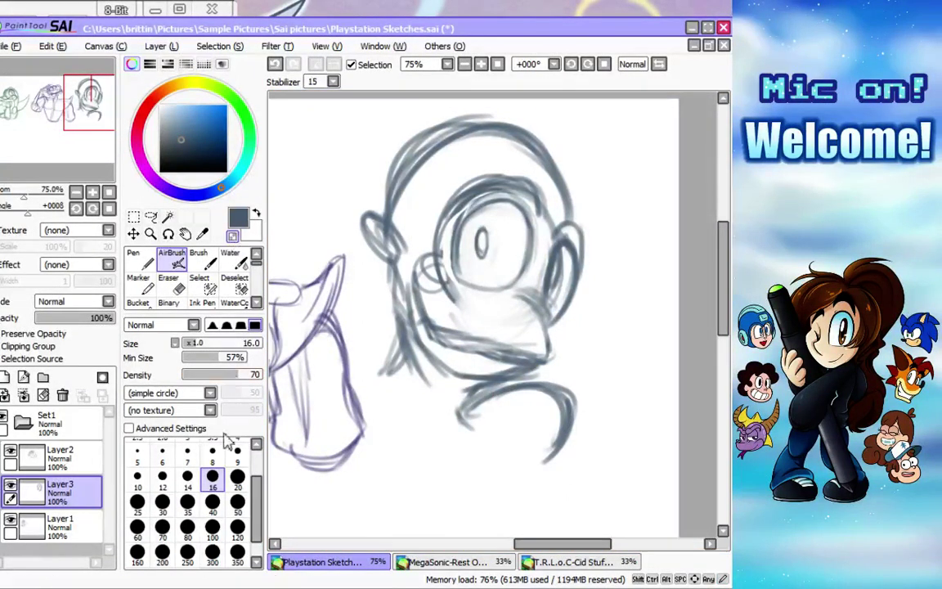
Lighten the heavy cranium lines using the AirBrush at size 40 with transparent colour, checking the head in a mirrored view.
left_click(213, 512)
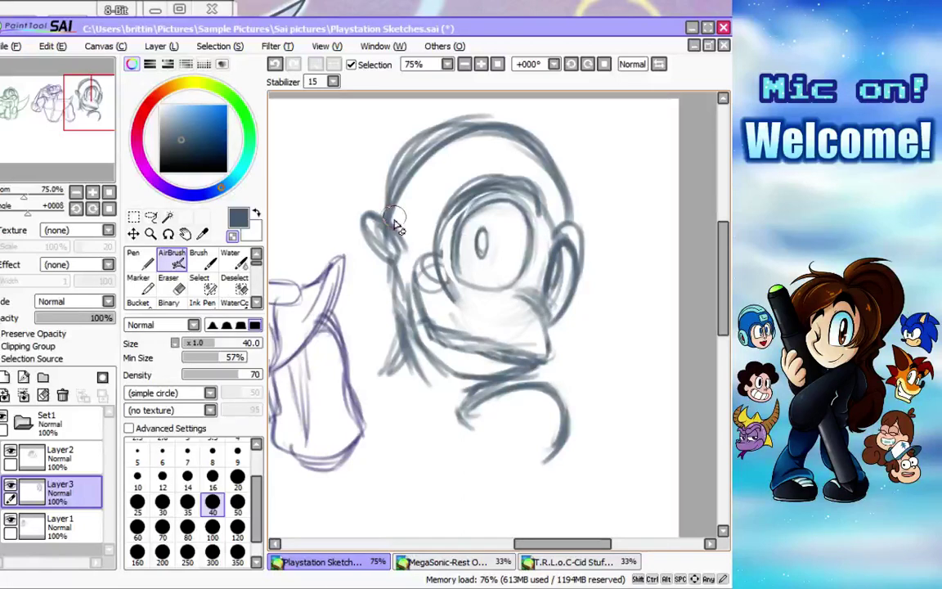
left_click(603, 64)
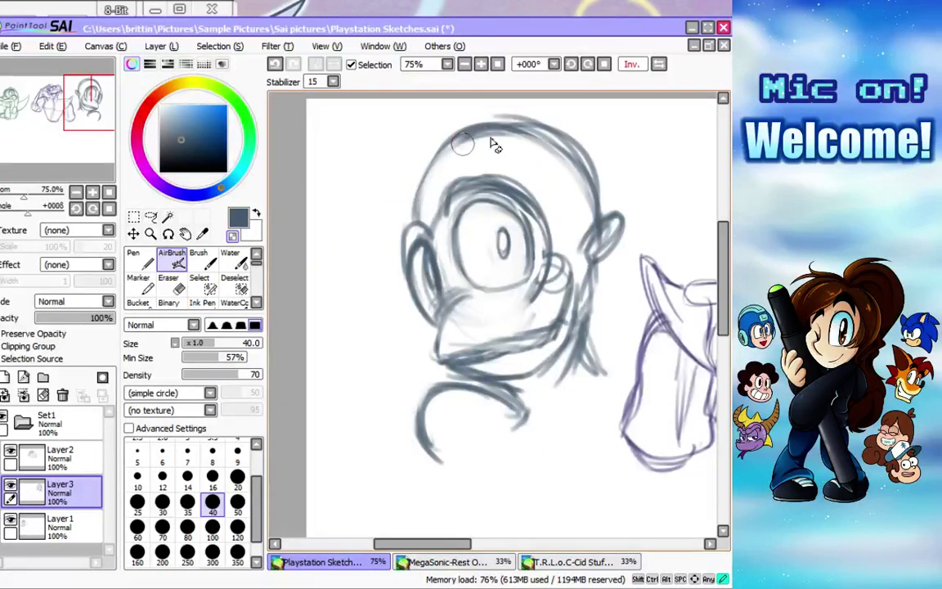
left_click(659, 66)
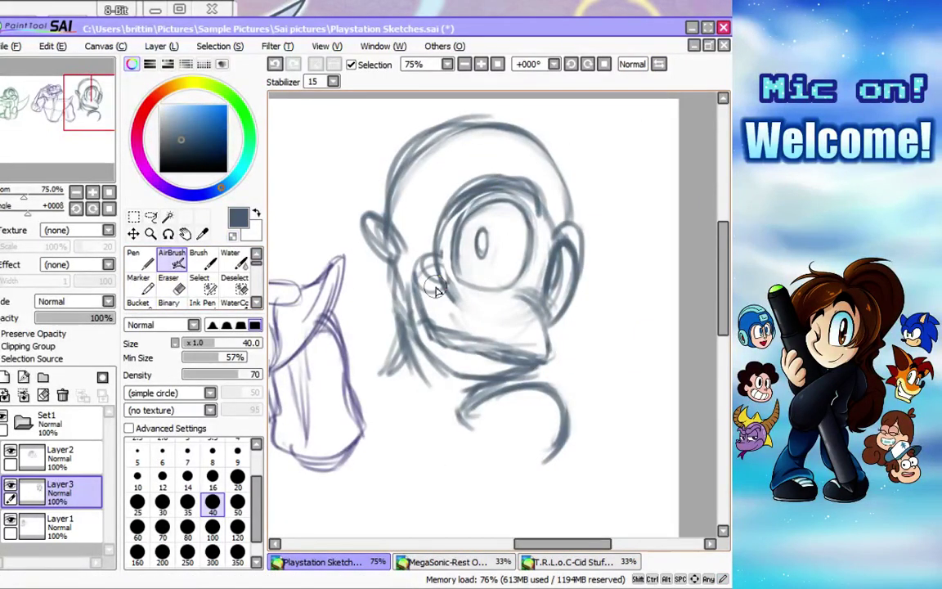
Shrink the Abe sketch with a free transform and shift it down and right, away from Sir Daniel.
scroll(436, 291, "down", 2)
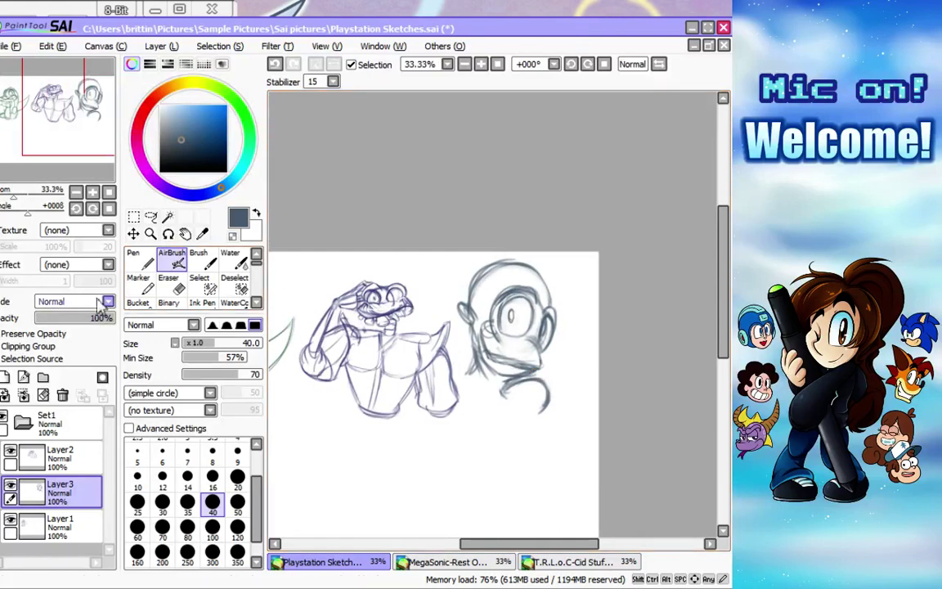
key("ctrl+t")
left_click_drag(559, 257, 540, 288)
mouse_move(513, 339)
left_mouse_down()
mouse_move(541, 351)
mouse_move(537, 378)
mouse_move(532, 364)
left_mouse_up()
left_click_drag(562, 285, 565, 281)
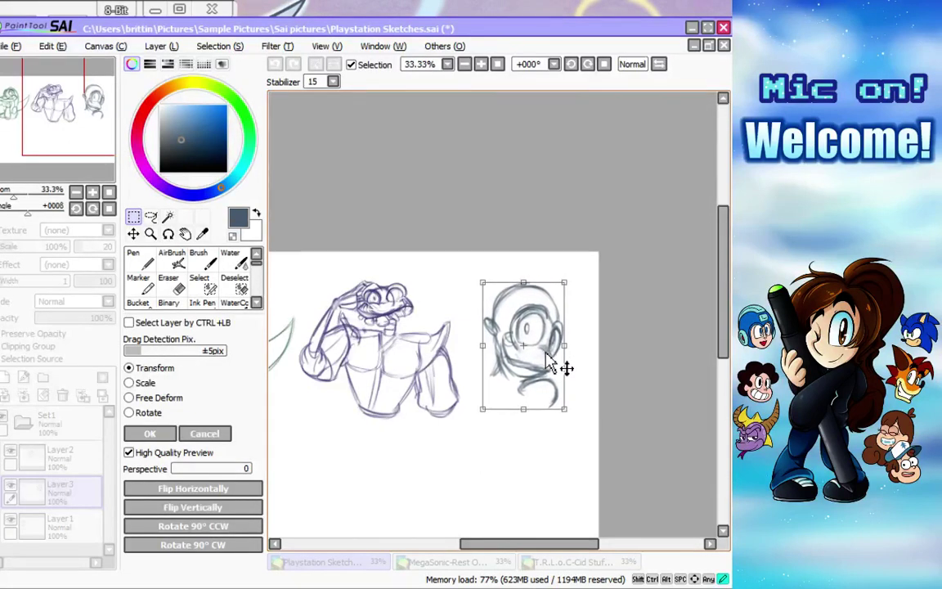
left_click(154, 435)
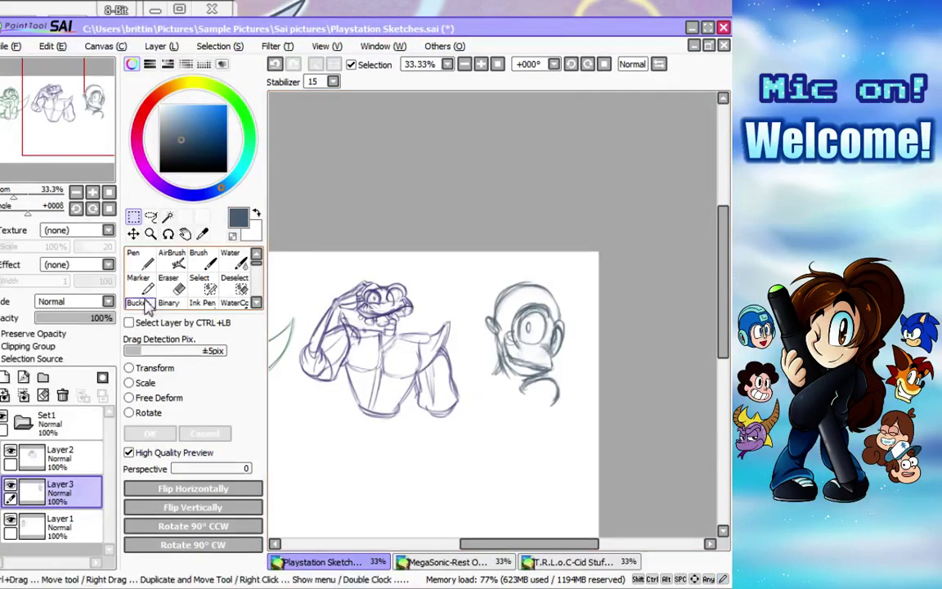
Sketch Abe's left-hand shoulder as a rounded form joined to the neck, using AirBrush size 16.
left_click(151, 234)
left_click(544, 379)
left_click(175, 261)
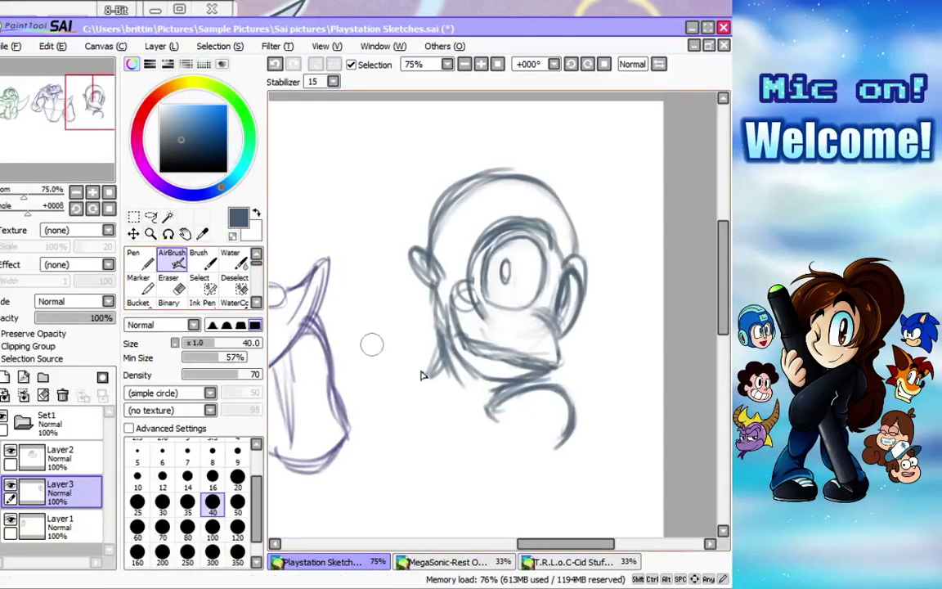
left_click(212, 476)
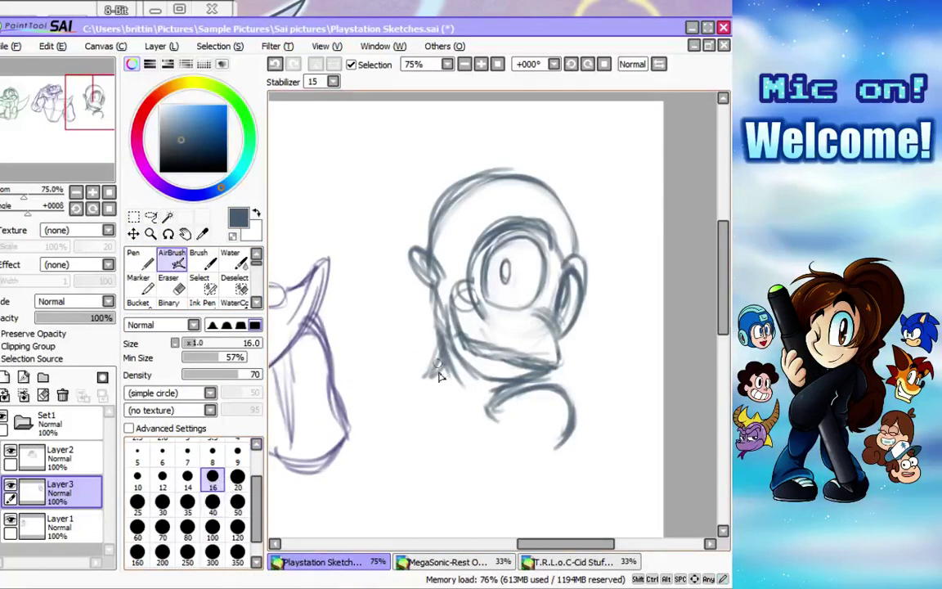
mouse_move(426, 379)
left_mouse_down()
mouse_move(437, 356)
mouse_move(422, 372)
mouse_move(353, 371)
mouse_move(408, 388)
mouse_move(348, 394)
mouse_move(394, 359)
mouse_move(365, 408)
mouse_move(382, 368)
mouse_move(396, 372)
mouse_move(371, 368)
mouse_move(437, 383)
mouse_move(412, 372)
mouse_move(376, 381)
mouse_move(391, 387)
mouse_move(346, 385)
mouse_move(339, 404)
mouse_move(407, 368)
mouse_move(354, 398)
mouse_move(340, 388)
mouse_move(426, 386)
mouse_move(383, 372)
mouse_move(426, 391)
mouse_move(422, 377)
mouse_move(444, 352)
left_mouse_up()
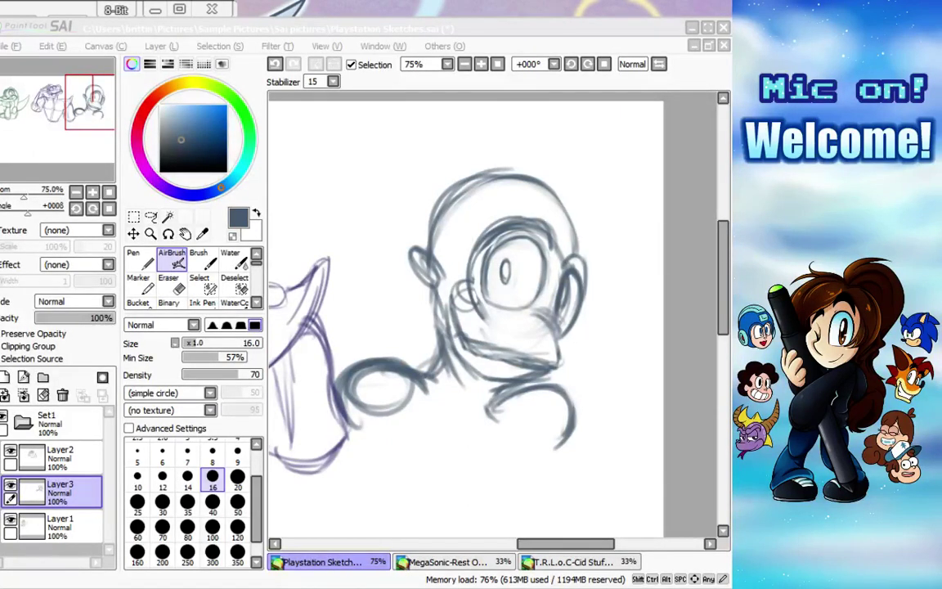
Check the stream in Open Broadcaster Software, return to the canvas, and sketch a short curve beneath the left-hand shoulder.
key("alt+Tab")
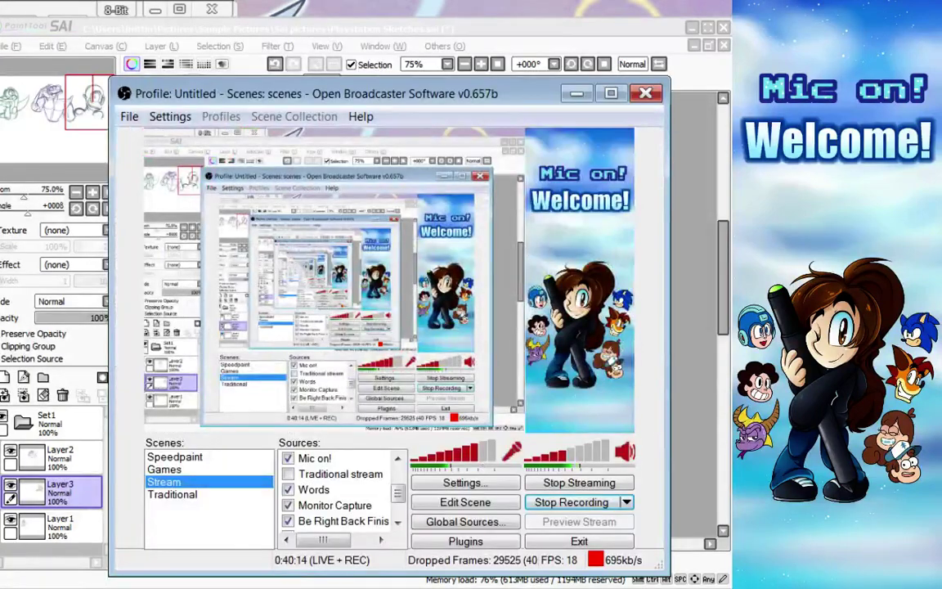
key("alt+Tab")
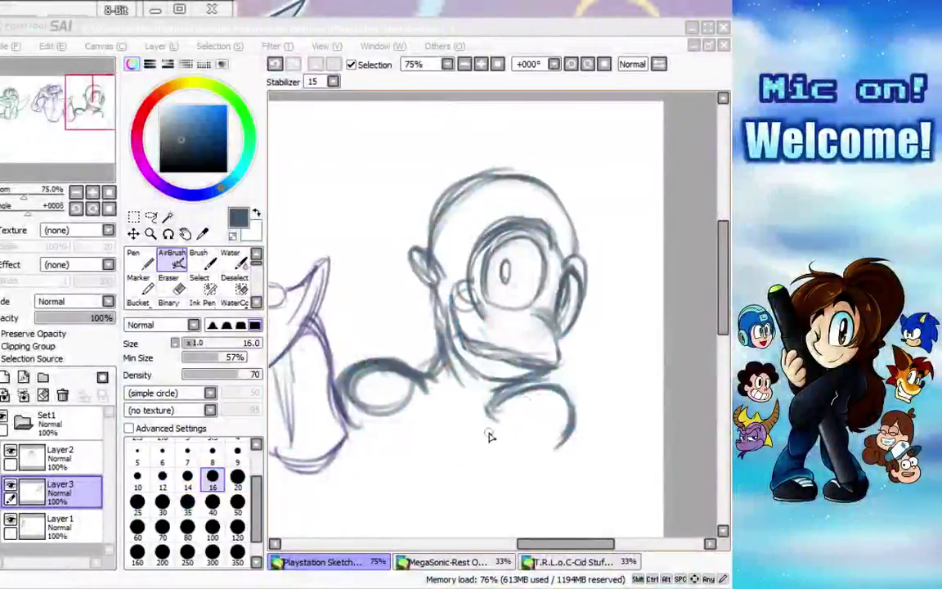
mouse_move(406, 439)
left_mouse_down()
mouse_move(391, 446)
mouse_move(430, 422)
left_mouse_up()
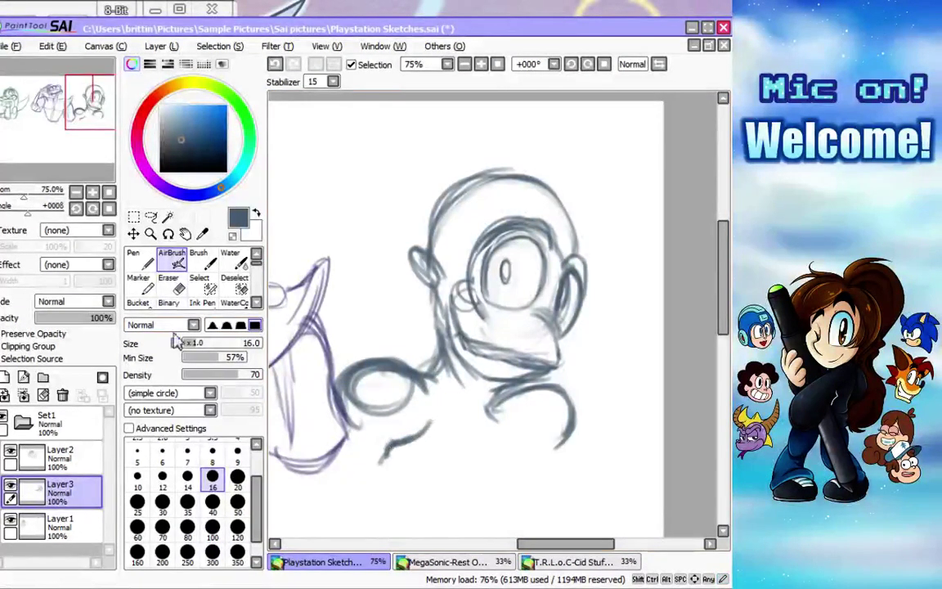
Scale the Abe sketch down further and move it right, clear of Sir Daniel's arm, and return to the AirBrush.
left_click(133, 216)
key("ctrl+t")
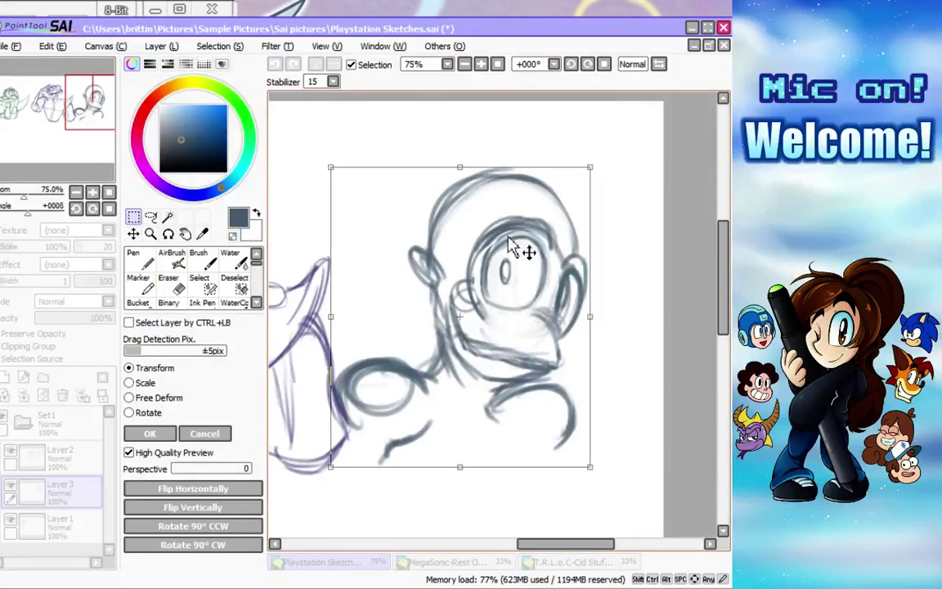
left_click_drag(590, 170, 572, 190)
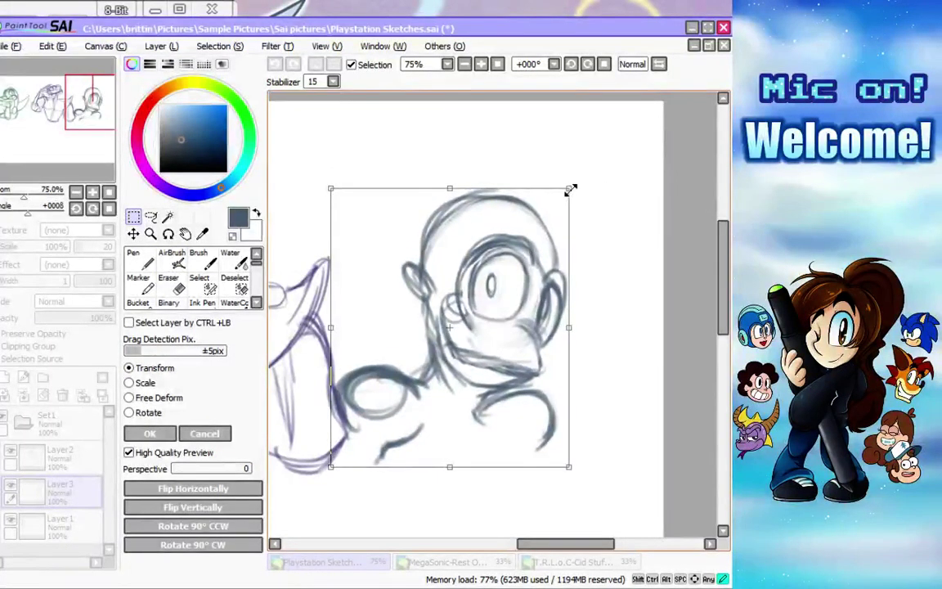
left_click_drag(511, 319, 549, 312)
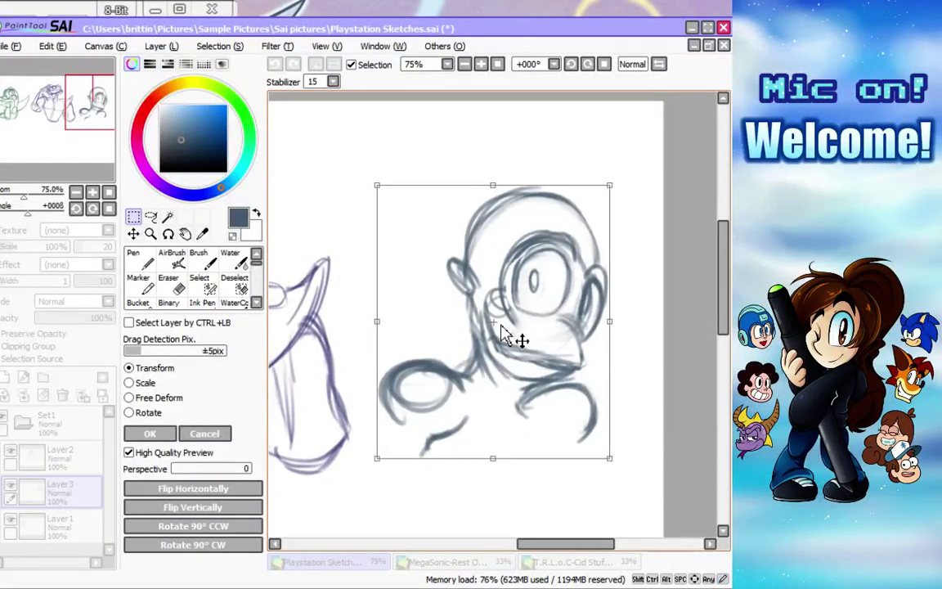
mouse_move(613, 186)
left_mouse_down()
mouse_move(599, 201)
mouse_move(605, 197)
left_mouse_up()
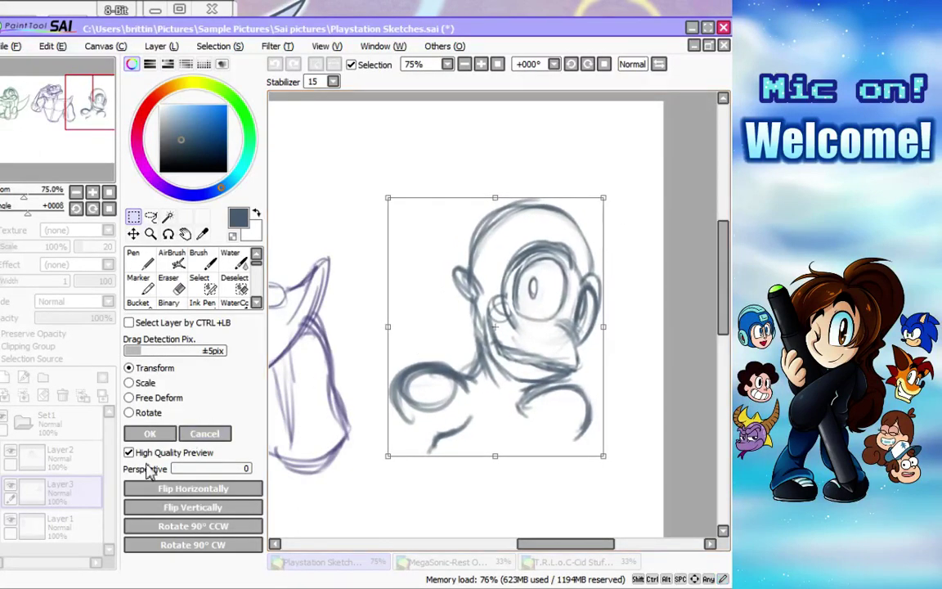
left_click(150, 434)
left_click(172, 264)
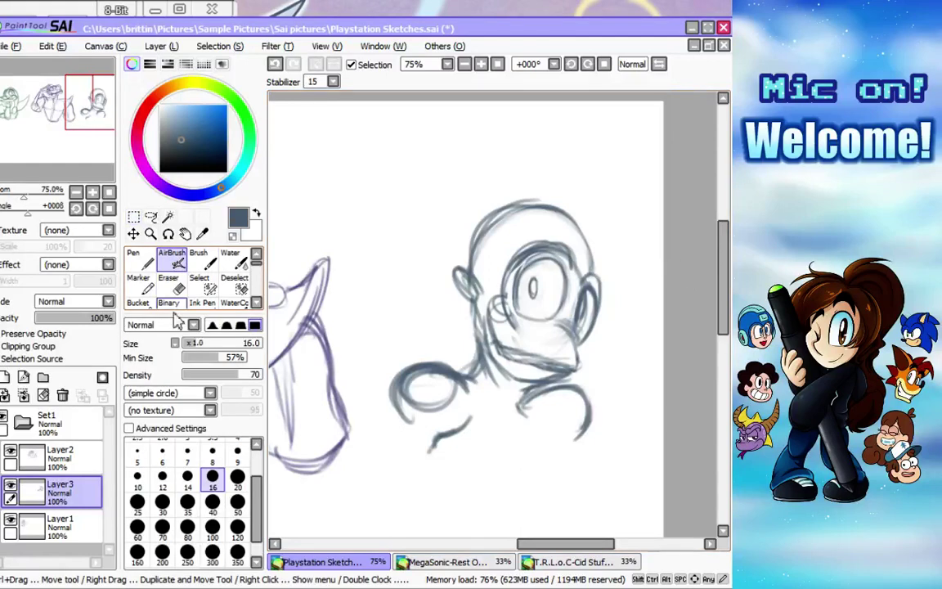
Examine the Abe bust reference image in the browser, focusing on the head and ponytail, and return to the drawing.
left_click(83, 12)
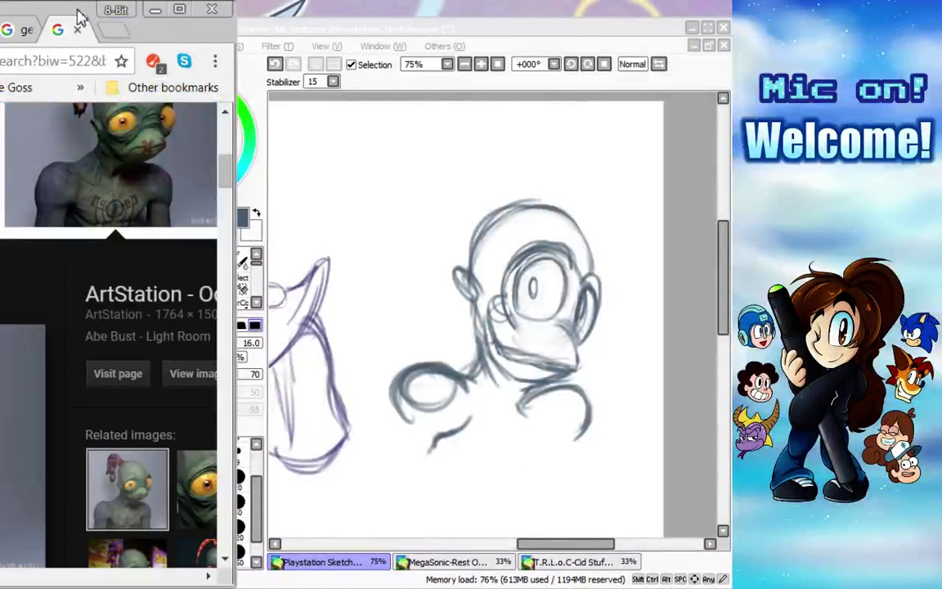
left_click(225, 112)
left_click(226, 112)
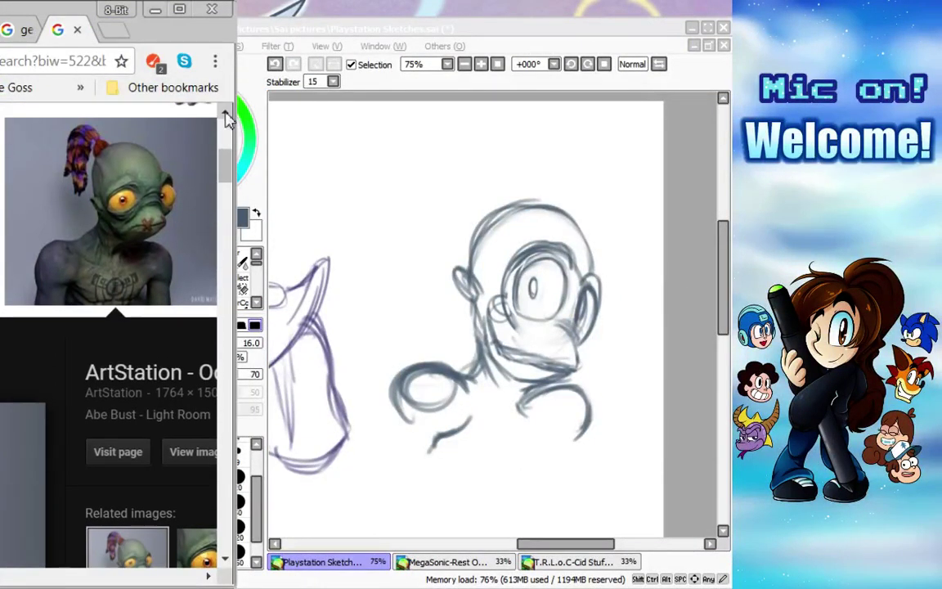
left_click(313, 565)
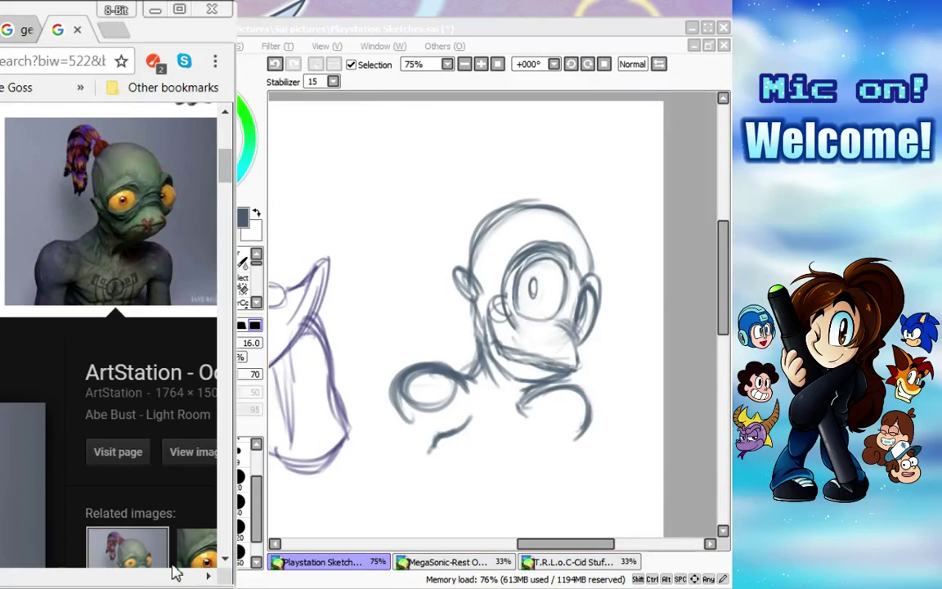
left_click(683, 83)
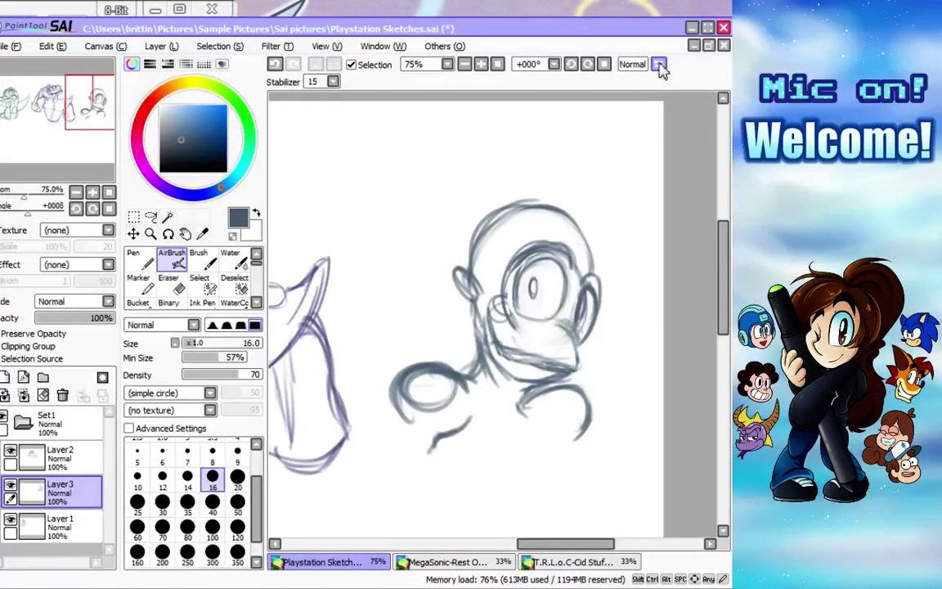
Reinforce the top outline of Abe's cranium and sketch a small topknot base on it with AirBrush size 12.
left_click_drag(521, 204, 584, 243)
left_click_drag(557, 204, 593, 258)
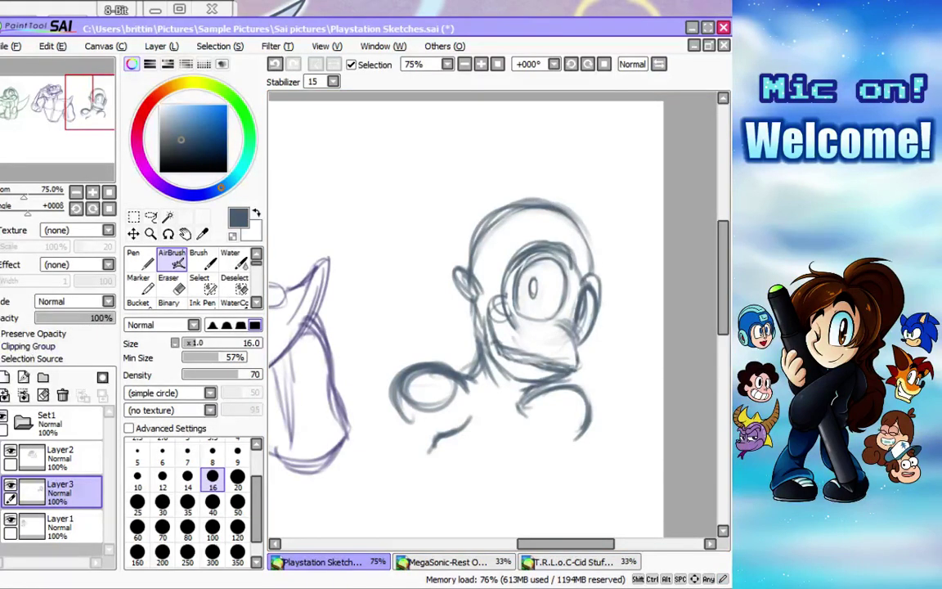
left_click(163, 480)
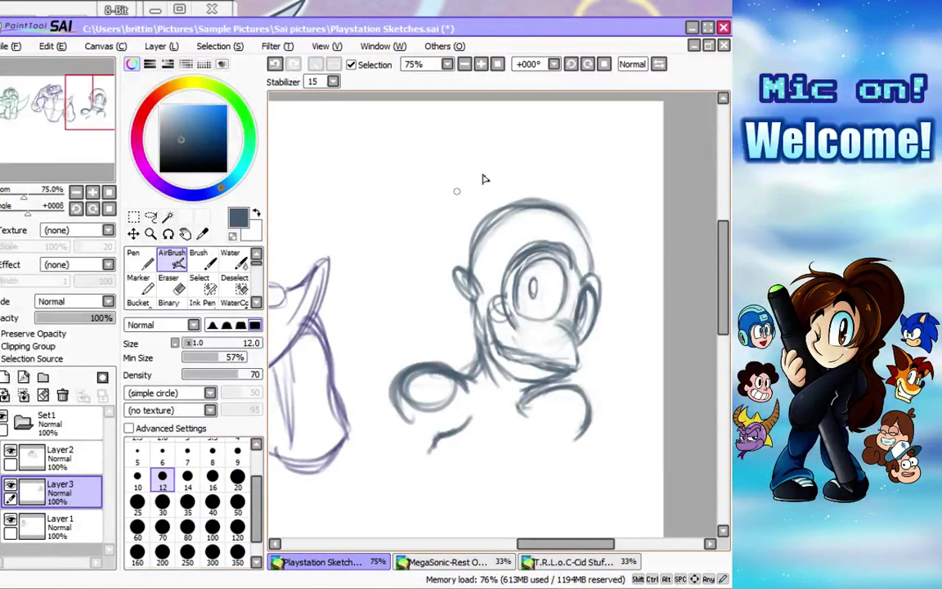
left_click_drag(489, 225, 543, 201)
mouse_move(514, 200)
left_mouse_down()
mouse_move(555, 195)
mouse_move(560, 213)
mouse_move(529, 209)
mouse_move(524, 198)
mouse_move(542, 210)
mouse_move(494, 215)
mouse_move(562, 209)
mouse_move(541, 197)
mouse_move(493, 219)
mouse_move(515, 196)
mouse_move(499, 211)
mouse_move(529, 199)
mouse_move(521, 204)
mouse_move(515, 193)
mouse_move(540, 201)
left_mouse_up()
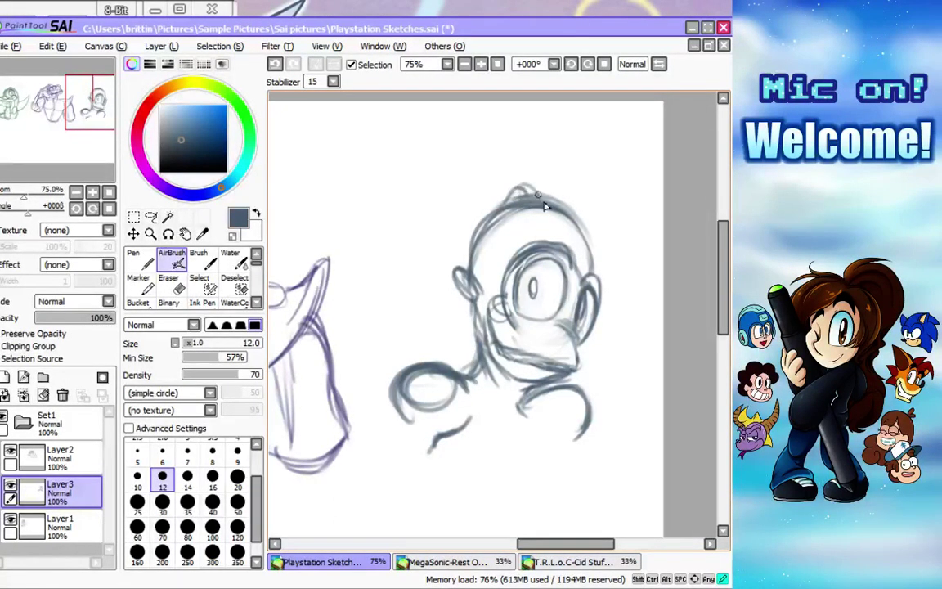
Sketch the ponytail's outer arc rising from the topknot, and add stitches across Abe's mouth.
left_click_drag(502, 148, 537, 184)
left_click_drag(503, 149, 454, 175)
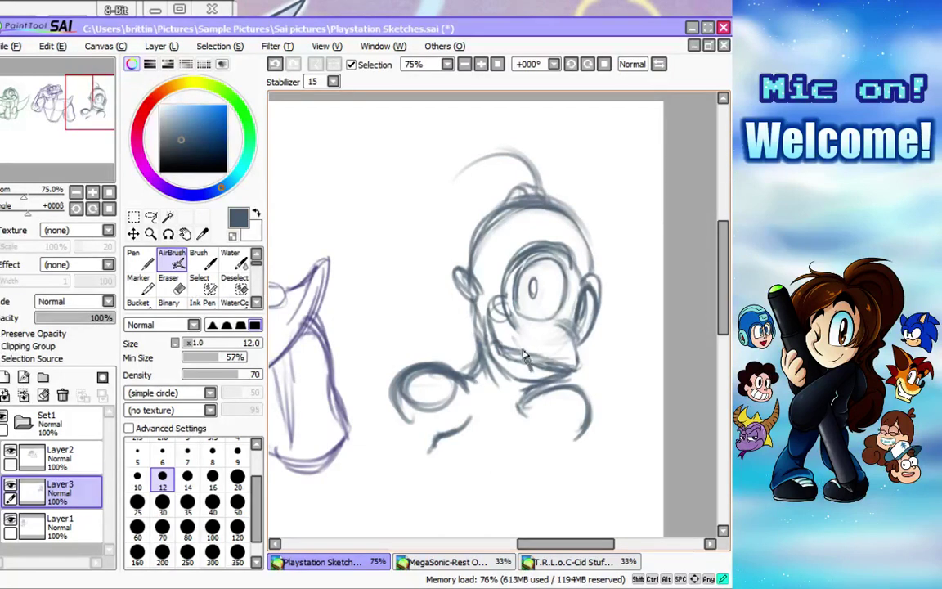
mouse_move(533, 355)
left_mouse_down()
mouse_move(521, 364)
mouse_move(559, 362)
left_mouse_up()
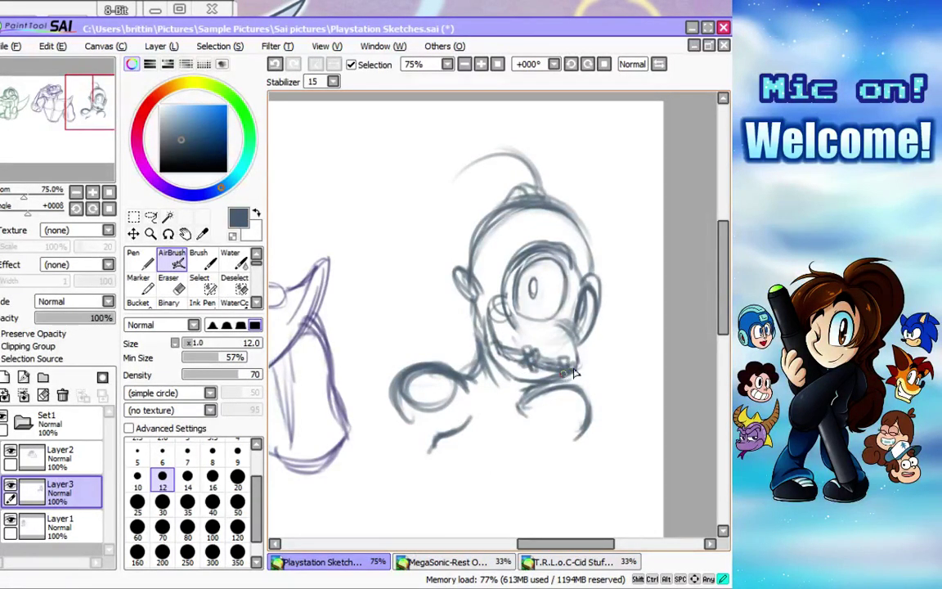
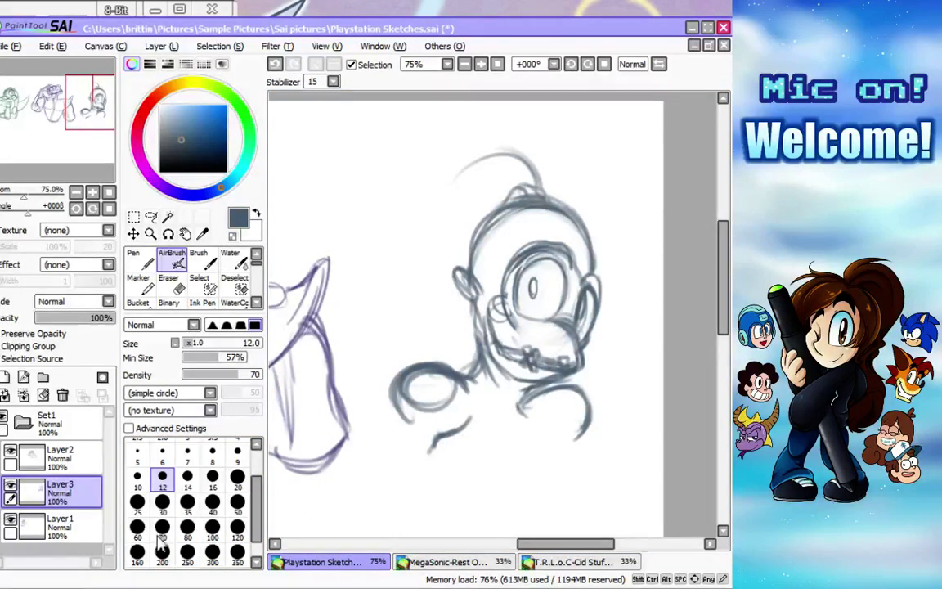
Examine the full-body Abe reference images in the browser and return to the drawing.
left_click(79, 12)
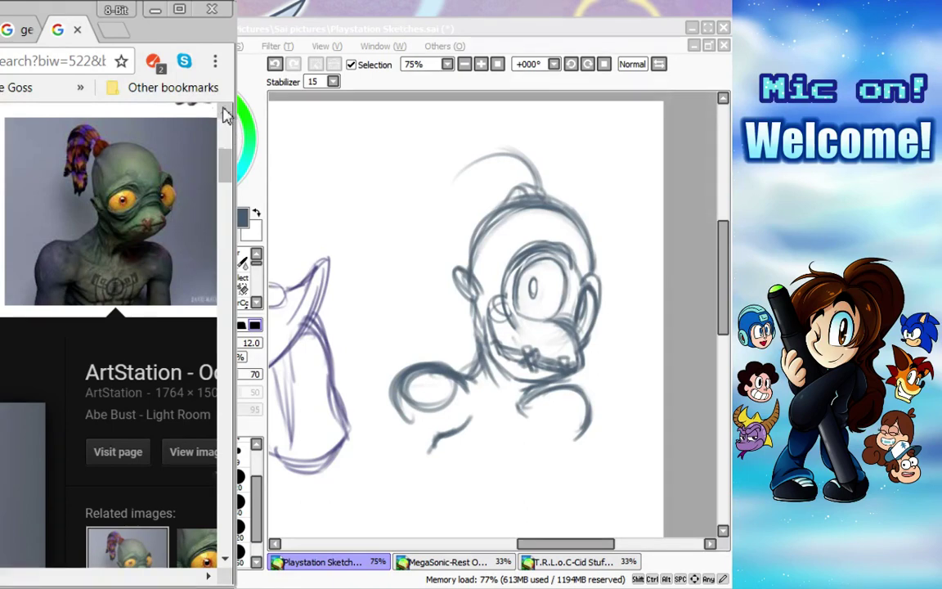
scroll(227, 115, "up", 3)
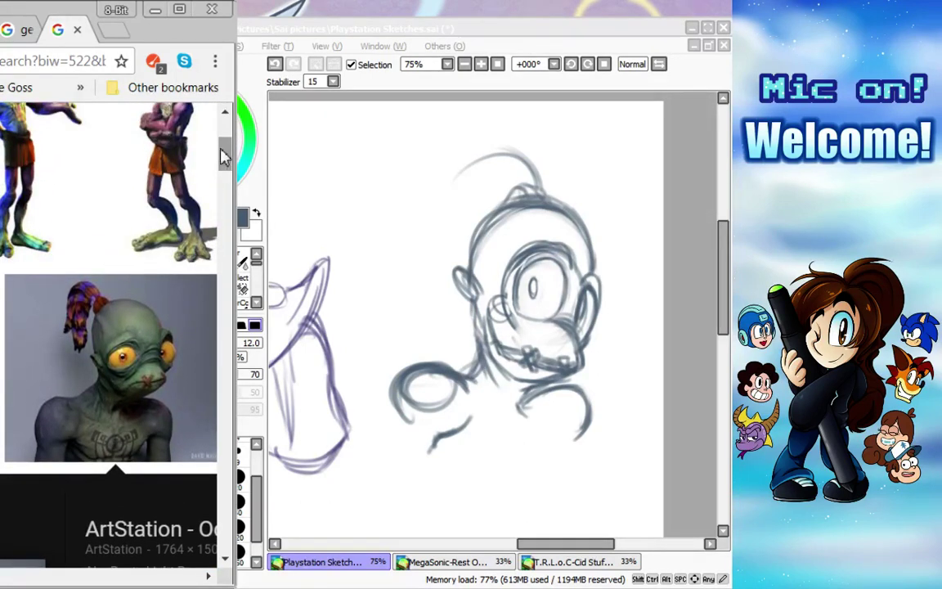
scroll(227, 155, "up", 3)
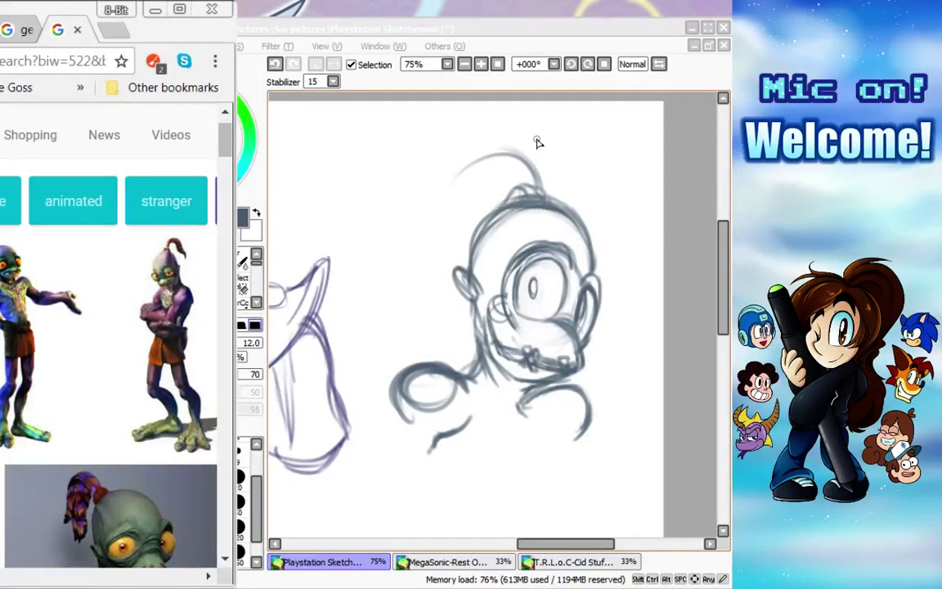
left_click(696, 72)
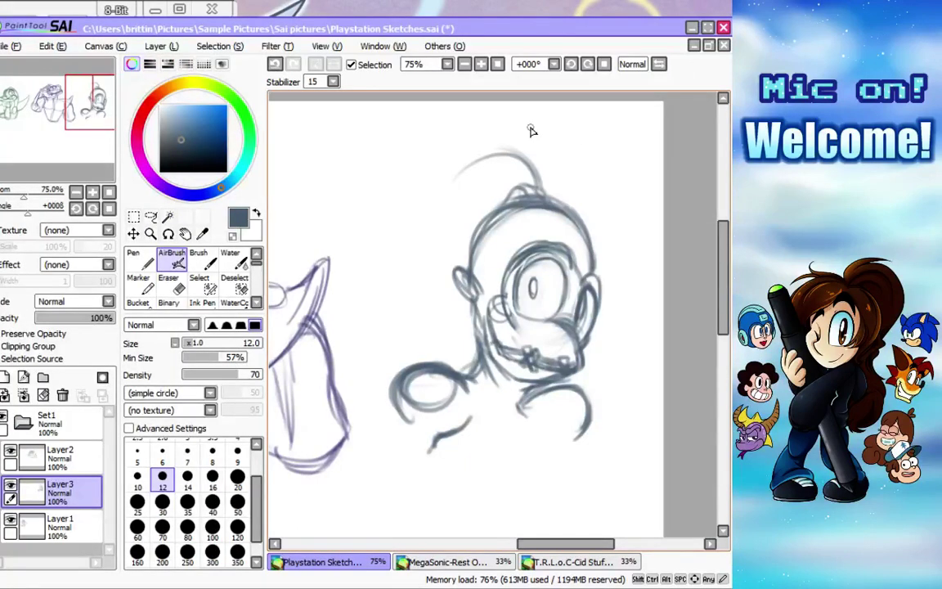
Sketch the full ponytail curving down behind Abe's head to a pointed tip, with bands across its length.
mouse_move(517, 160)
left_mouse_down()
mouse_move(448, 171)
mouse_move(511, 154)
mouse_move(418, 202)
mouse_move(475, 168)
mouse_move(471, 156)
mouse_move(431, 204)
mouse_move(462, 164)
mouse_move(418, 237)
mouse_move(408, 237)
mouse_move(482, 188)
mouse_move(418, 234)
mouse_move(503, 179)
mouse_move(532, 189)
left_mouse_up()
mouse_move(416, 273)
left_mouse_down()
mouse_move(408, 218)
mouse_move(429, 256)
mouse_move(440, 218)
mouse_move(448, 239)
mouse_move(443, 246)
mouse_move(435, 215)
mouse_move(437, 275)
left_mouse_up()
mouse_move(442, 219)
left_mouse_down()
mouse_move(428, 297)
mouse_move(438, 272)
mouse_move(401, 302)
left_mouse_up()
mouse_move(439, 271)
left_mouse_down()
mouse_move(383, 313)
mouse_move(399, 299)
left_mouse_up()
mouse_move(417, 257)
left_mouse_down()
mouse_move(400, 296)
mouse_move(424, 293)
mouse_move(407, 269)
mouse_move(440, 280)
mouse_move(438, 255)
mouse_move(404, 254)
mouse_move(414, 235)
mouse_move(443, 237)
mouse_move(421, 204)
mouse_move(447, 214)
mouse_move(456, 169)
mouse_move(510, 164)
mouse_move(495, 155)
mouse_move(505, 180)
left_mouse_up()
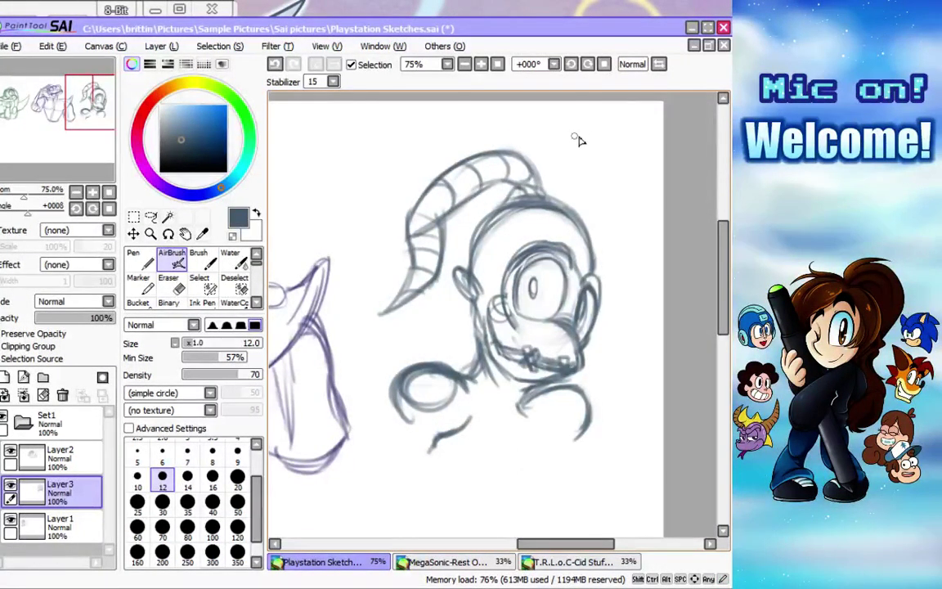
Scale Abe's whole sketch on Layer3 down slightly and shift it toward the canvas's outer edge, away from Sir Daniel.
left_click(11, 486)
left_click(11, 486)
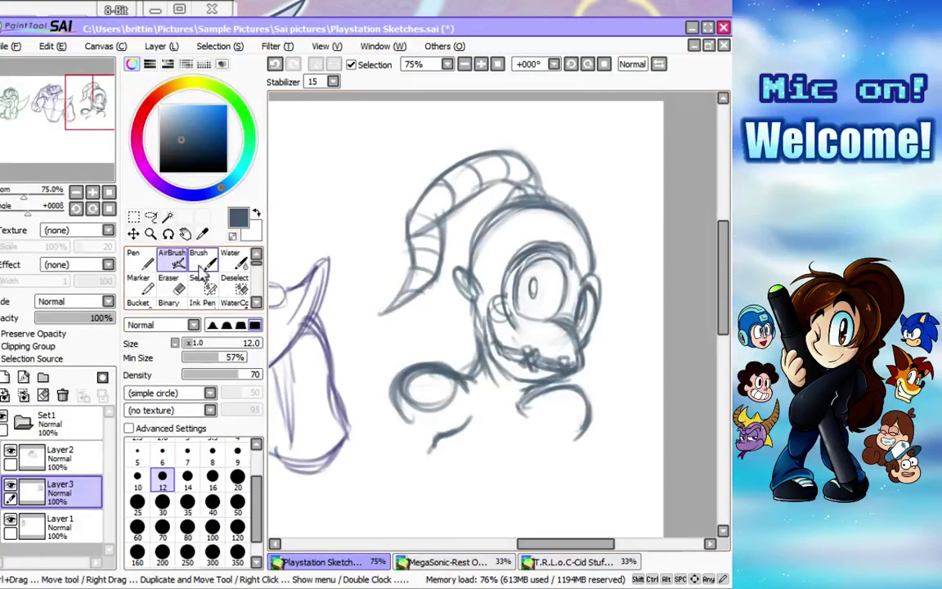
key("ctrl+t")
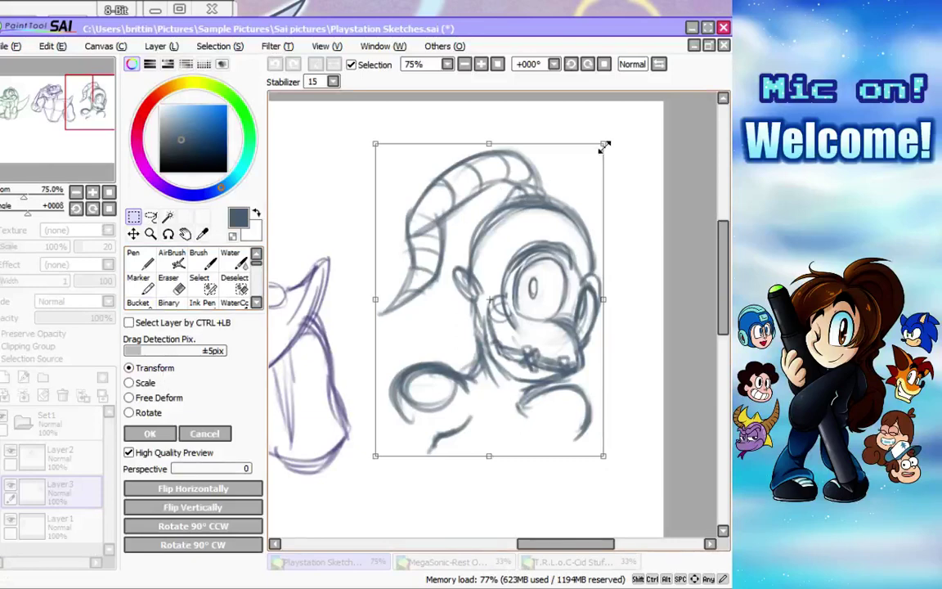
left_click_drag(605, 145, 597, 154)
left_click_drag(553, 258, 572, 264)
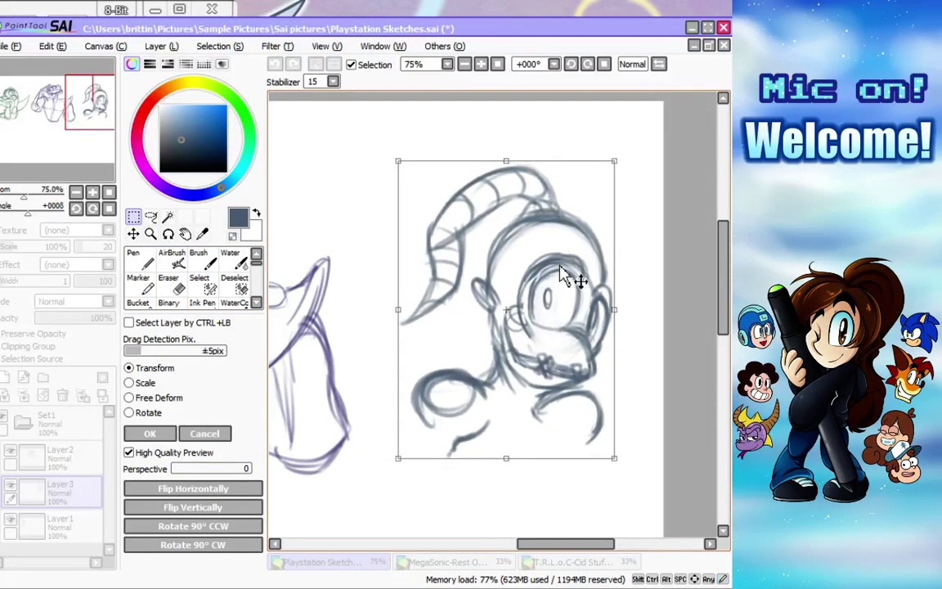
left_click(160, 436)
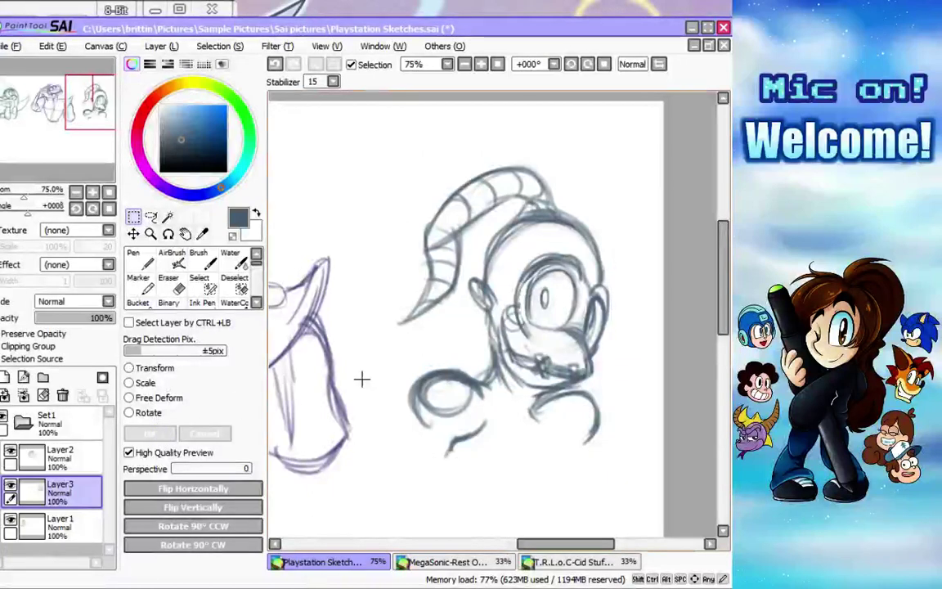
scroll(528, 366, "down", 3)
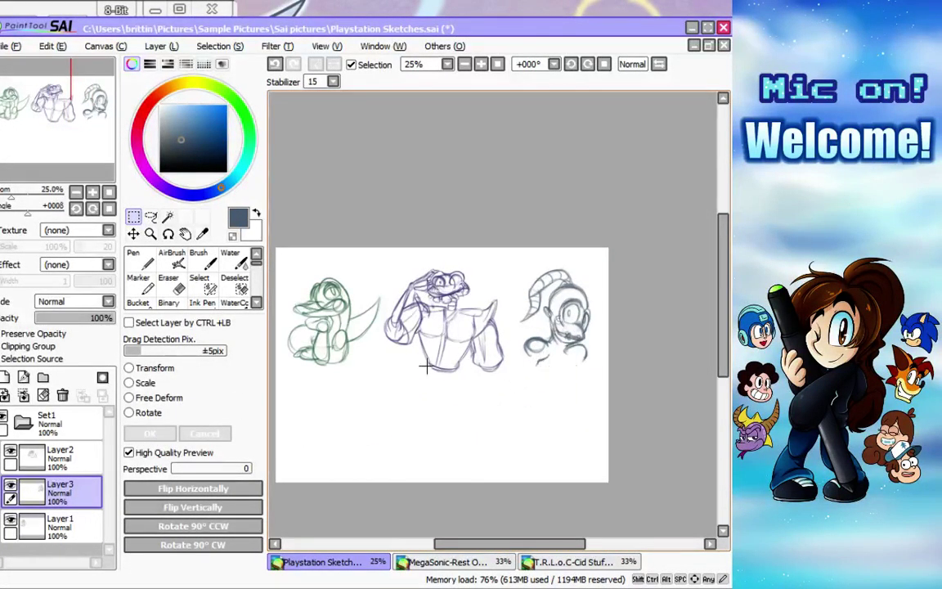
scroll(521, 360, "up", 1)
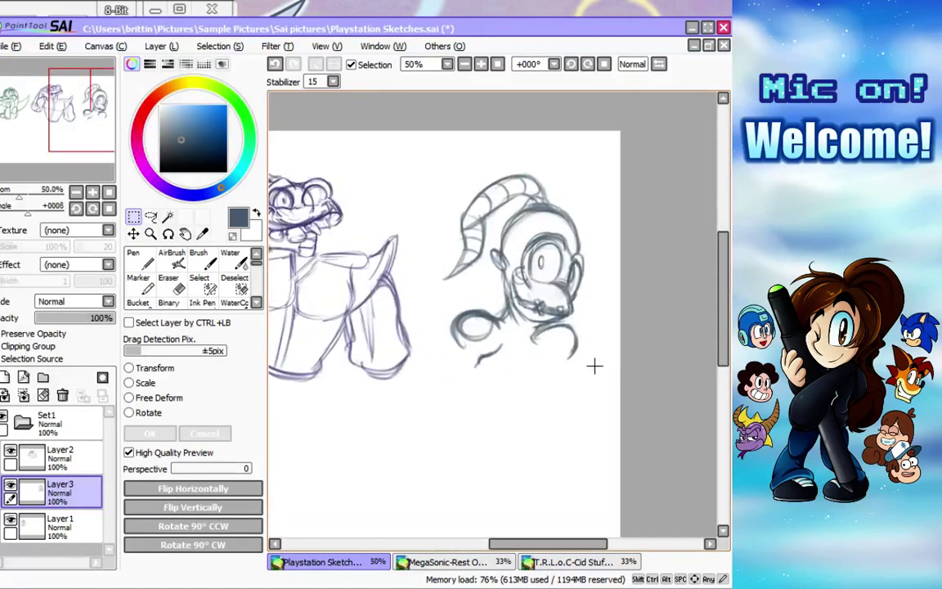
Sketch the outer arm line below Abe's near shoulder and erase the shoulder circle's lower edge with AirBrush size 40.
key("v")
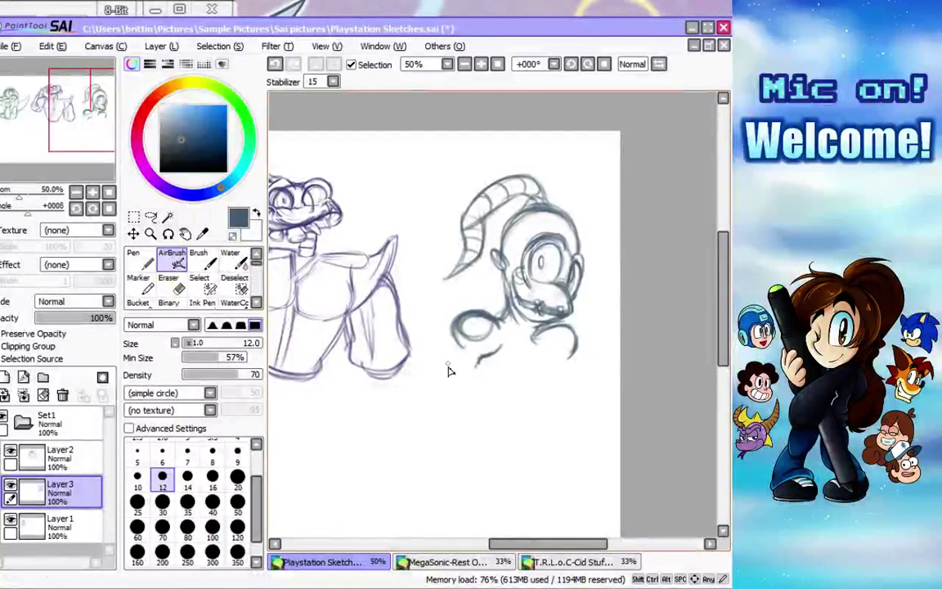
mouse_move(455, 333)
left_mouse_down()
mouse_move(440, 370)
mouse_move(464, 317)
mouse_move(471, 330)
mouse_move(490, 332)
left_mouse_up()
key("bracketright")
key("bracketright")
key("bracketright")
key("bracketright")
key("bracketright")
key("bracketright")
key("bracketright")
key("bracketright")
key("bracketright")
key("bracketright")
key("bracketright")
key("bracketright")
left_click(213, 502)
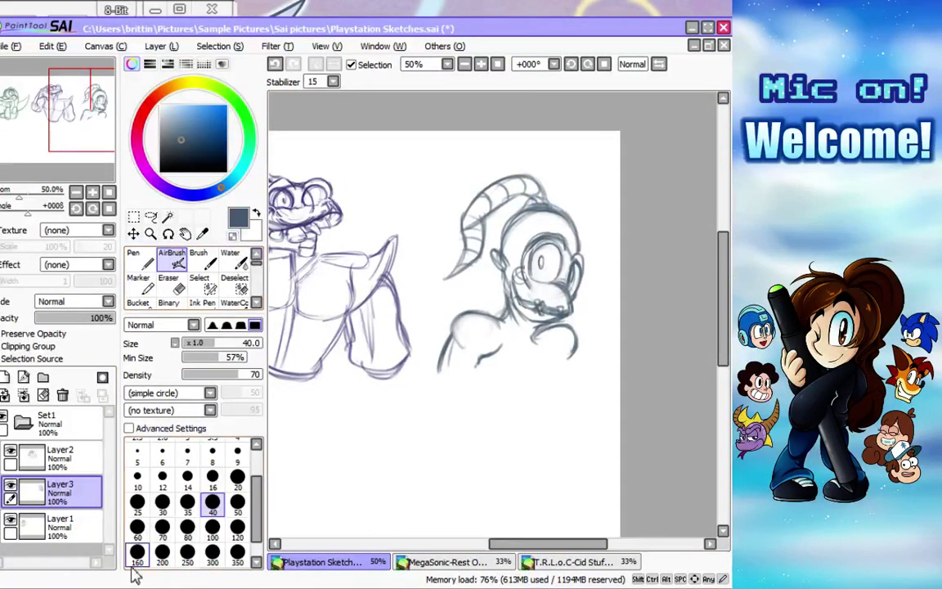
Examine the colorful CinemaBlend Abe reference image in the browser and return to the drawing.
left_click(81, 14)
left_click_drag(227, 143, 225, 198)
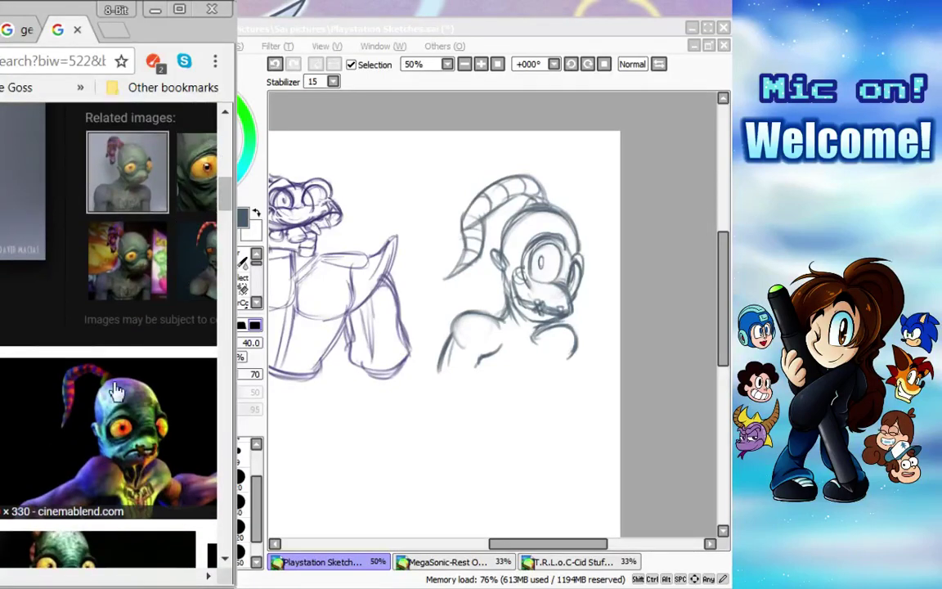
left_click(94, 416)
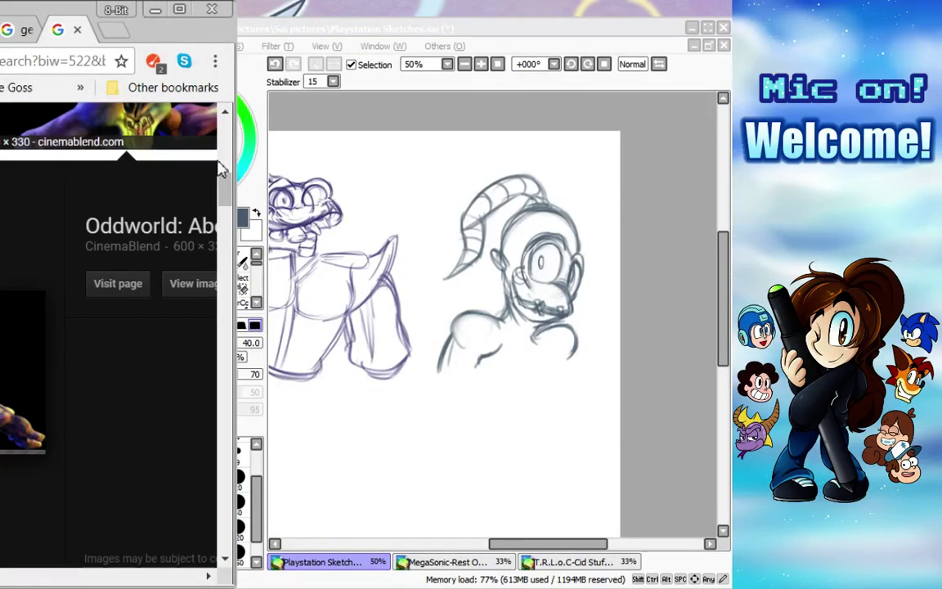
left_click_drag(227, 193, 226, 178)
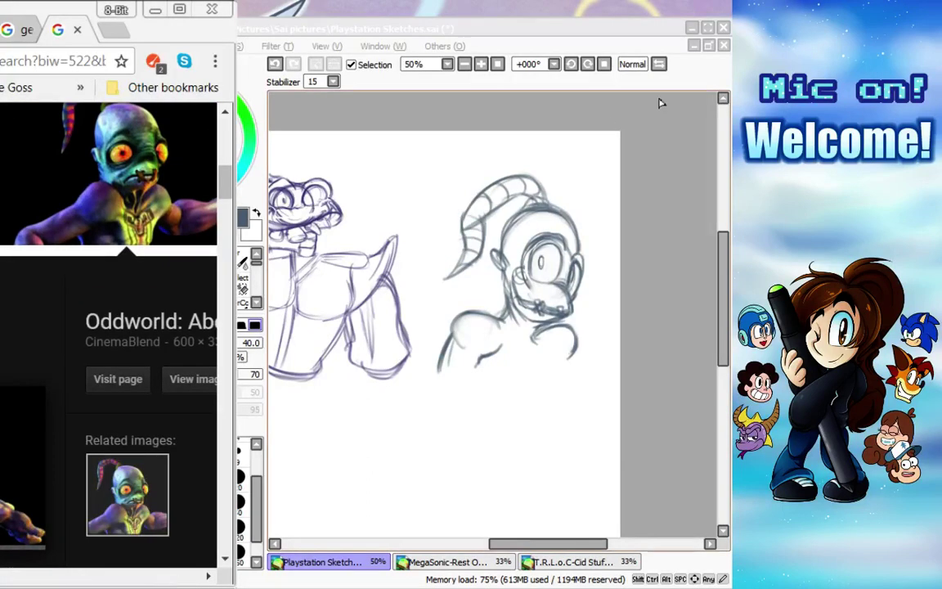
left_click(705, 67)
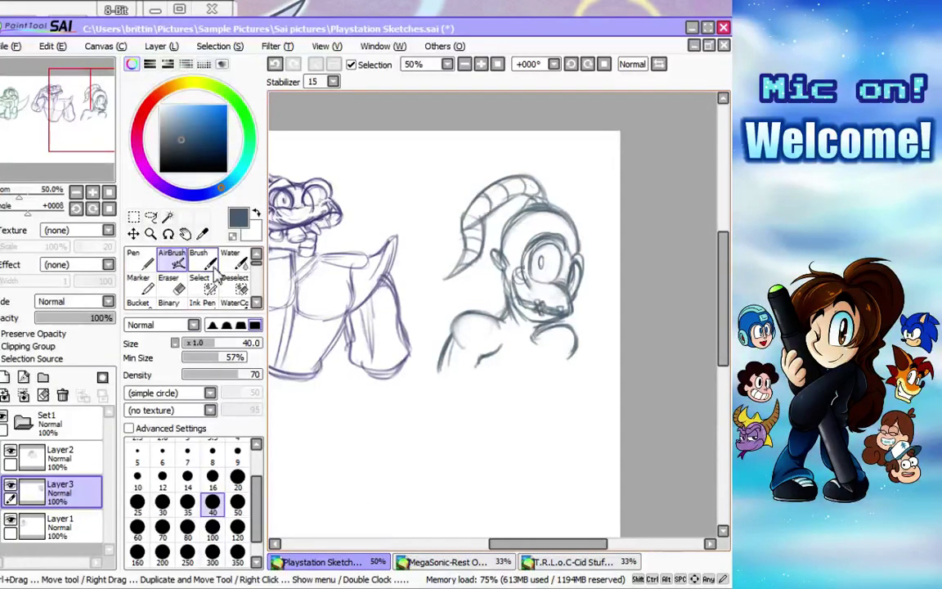
left_click(151, 234)
left_click(579, 263)
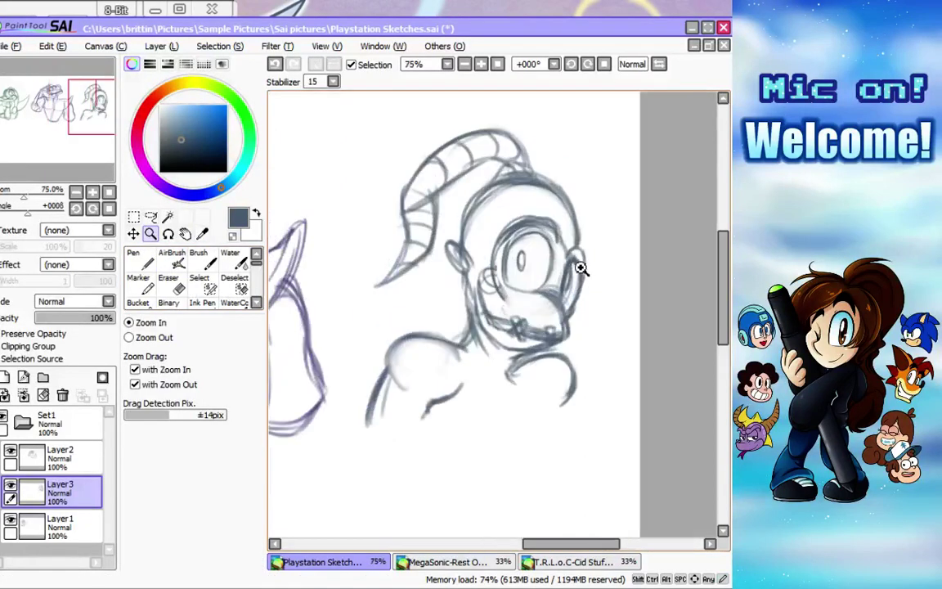
left_click(209, 283)
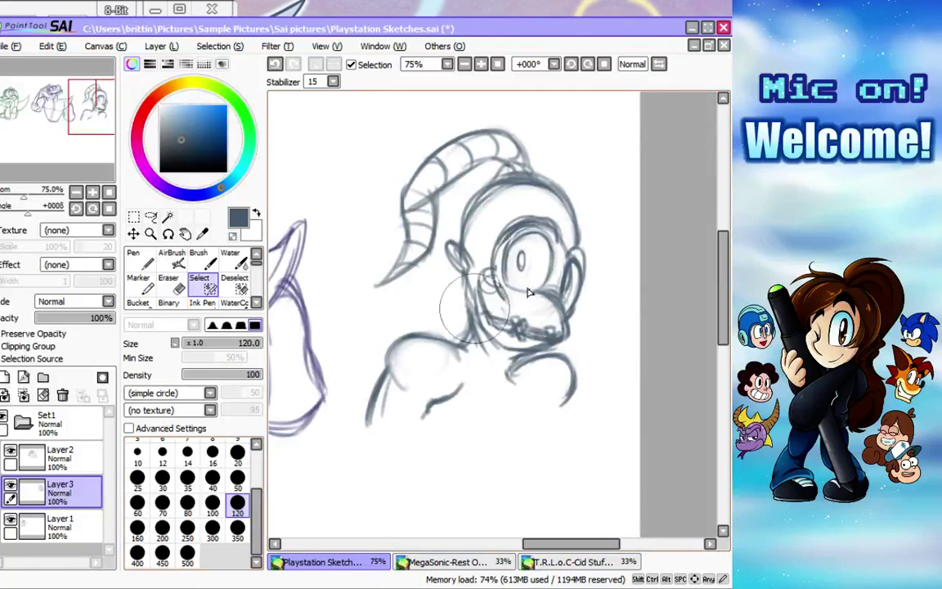
mouse_move(491, 237)
left_mouse_down()
mouse_move(458, 270)
mouse_move(524, 311)
mouse_move(565, 287)
left_mouse_up()
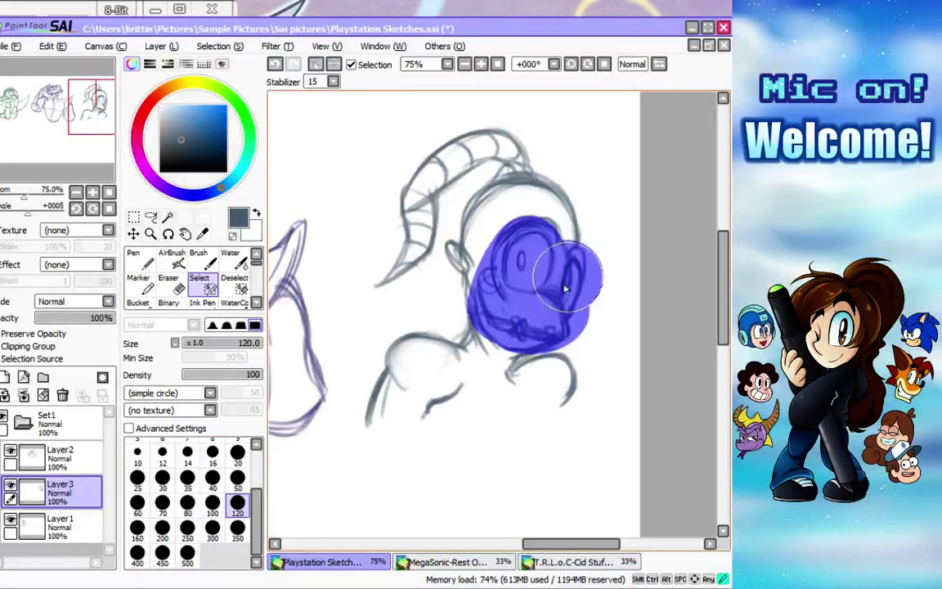
left_click(133, 216)
key("ctrl+t")
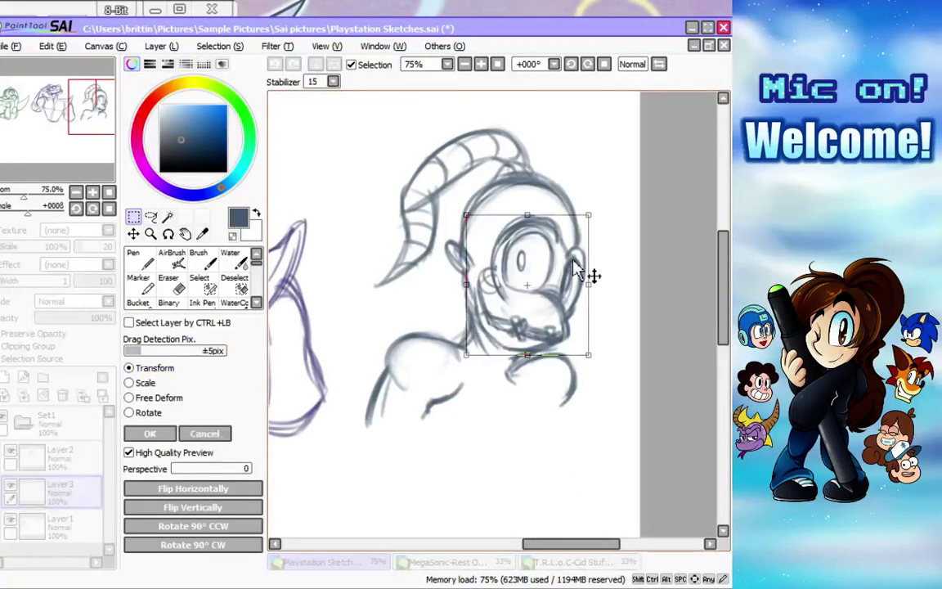
left_click_drag(589, 216, 581, 228)
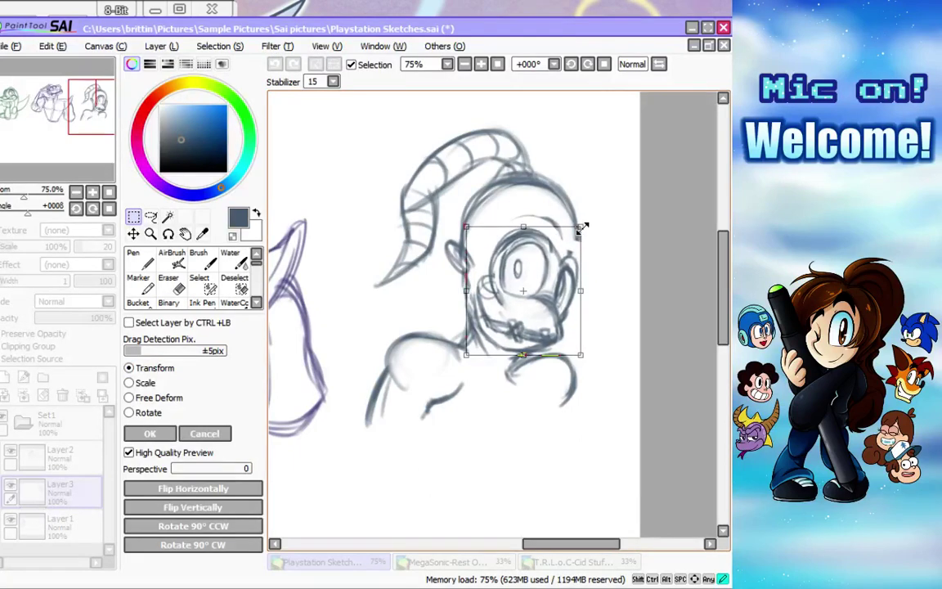
left_click(218, 433)
left_click(209, 286)
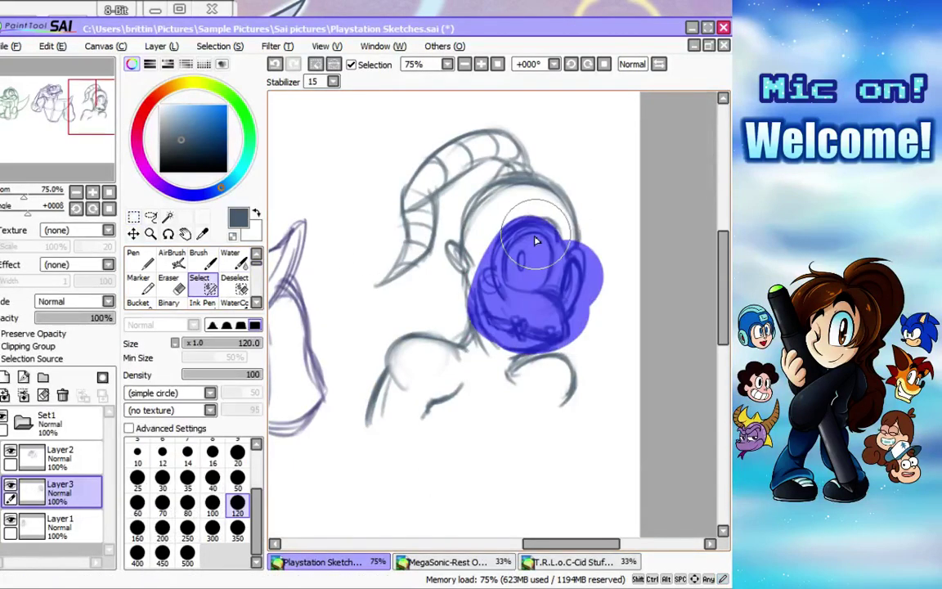
left_click(133, 216)
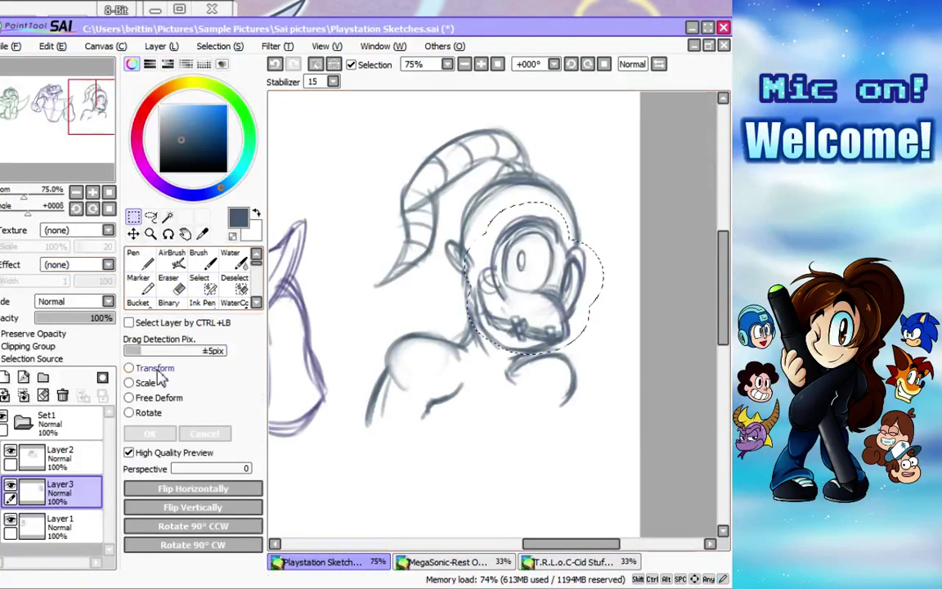
left_click(157, 370)
left_click_drag(591, 216, 585, 228)
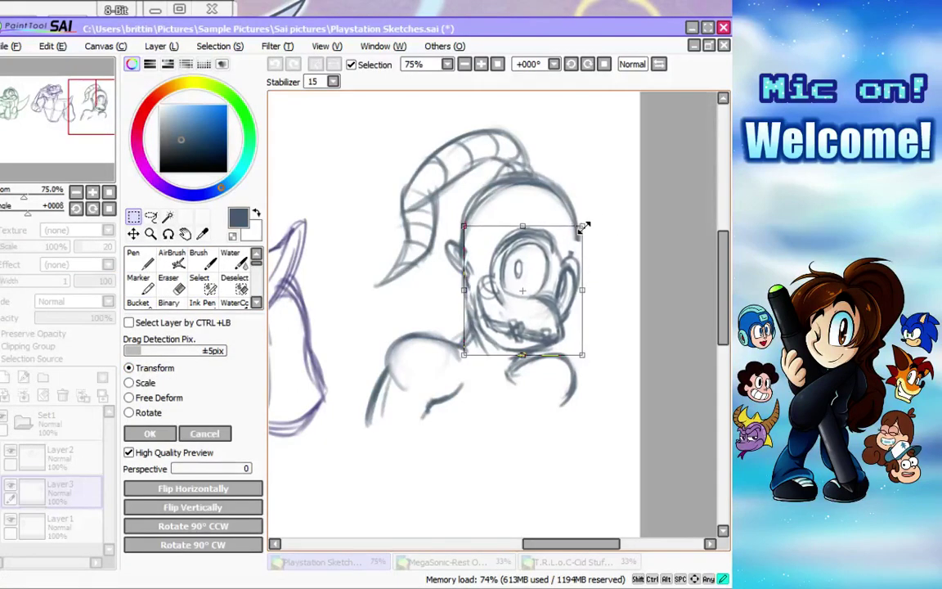
left_click_drag(576, 303, 572, 302)
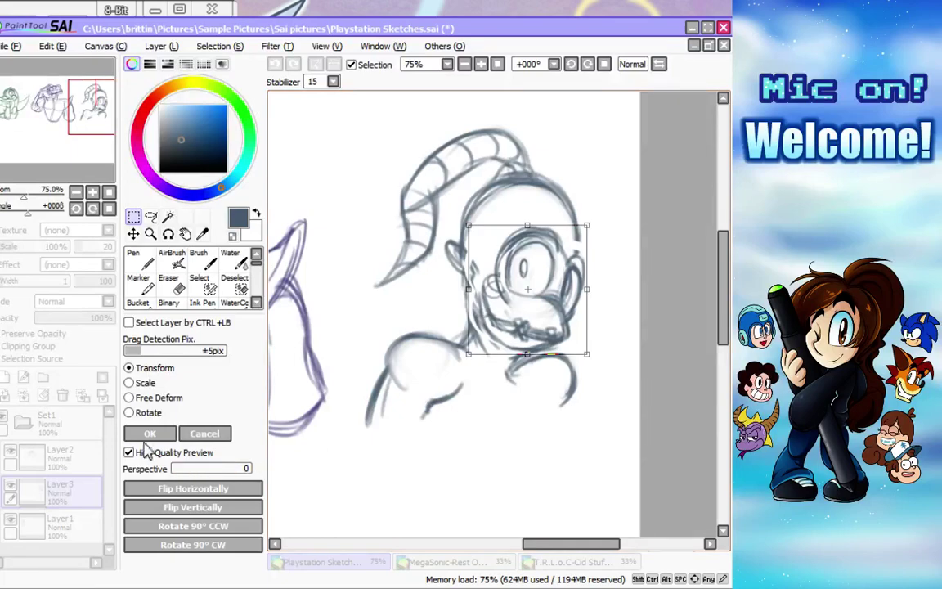
left_click(208, 436)
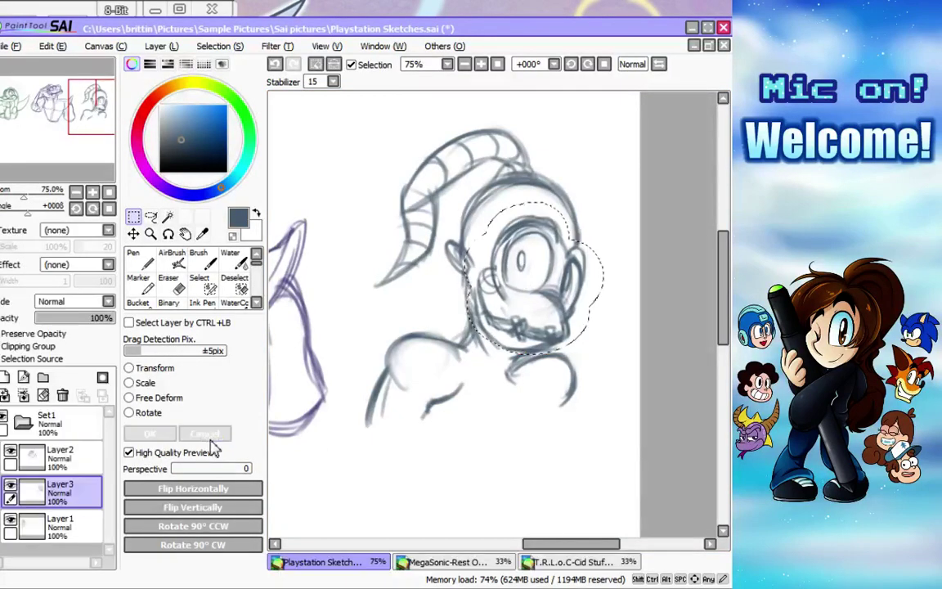
key("ctrl+d")
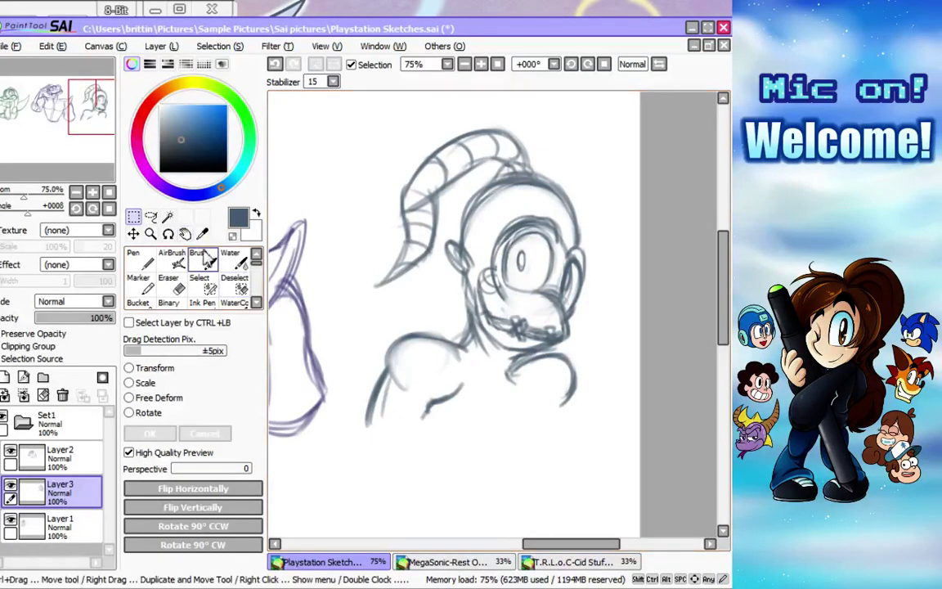
Select Abe's ponytail without the head, scale it down with Transform, and position it near the topknot.
left_click(198, 281)
left_click_drag(442, 280, 458, 188)
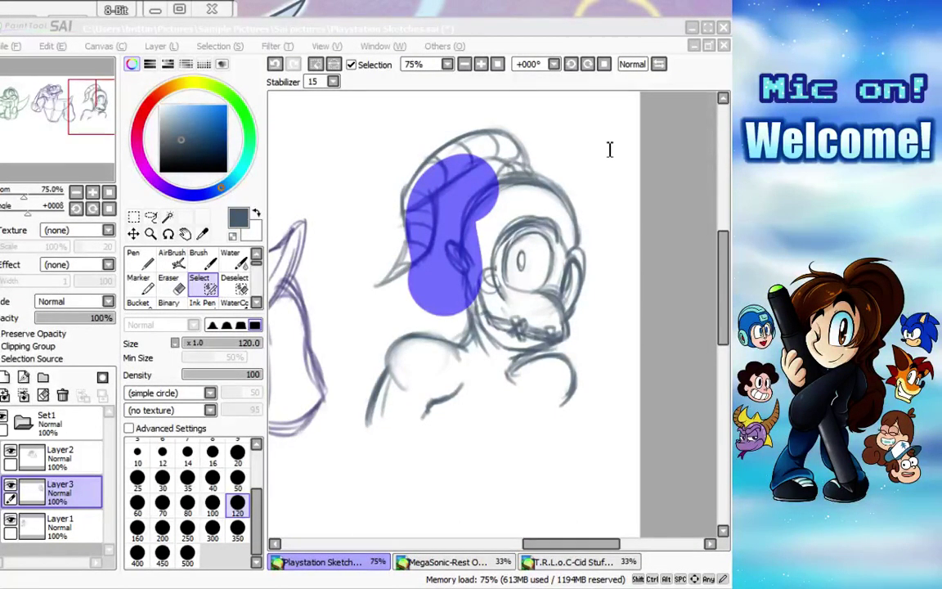
left_click(425, 186)
mouse_move(425, 186)
left_mouse_down()
mouse_move(385, 262)
mouse_move(483, 118)
mouse_move(515, 123)
mouse_move(440, 170)
left_mouse_up()
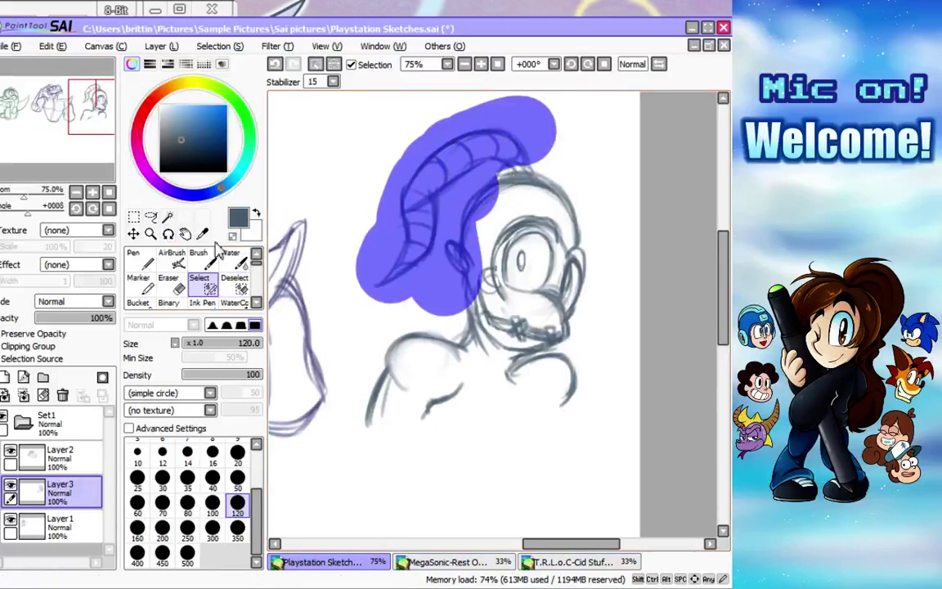
left_click(239, 293)
mouse_move(491, 184)
left_mouse_down()
mouse_move(501, 215)
mouse_move(483, 262)
mouse_move(473, 263)
left_mouse_up()
left_click(133, 216)
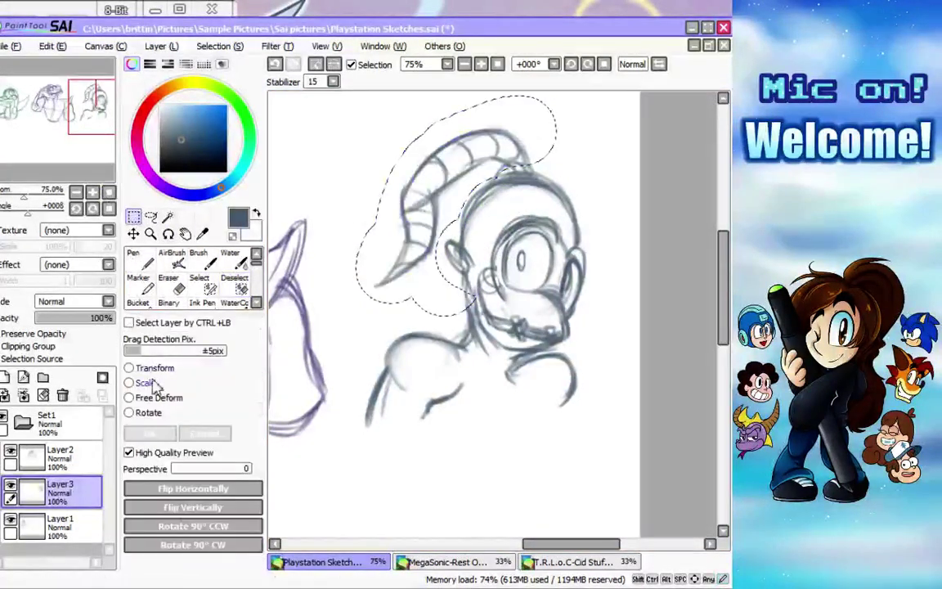
left_click(163, 370)
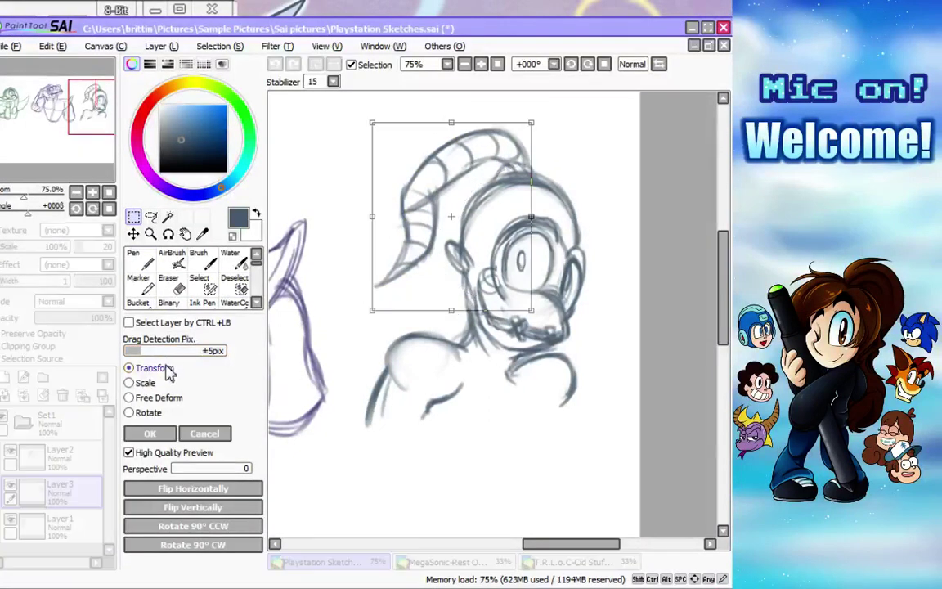
mouse_move(374, 312)
left_mouse_down()
mouse_move(400, 269)
mouse_move(413, 261)
mouse_move(411, 270)
left_mouse_up()
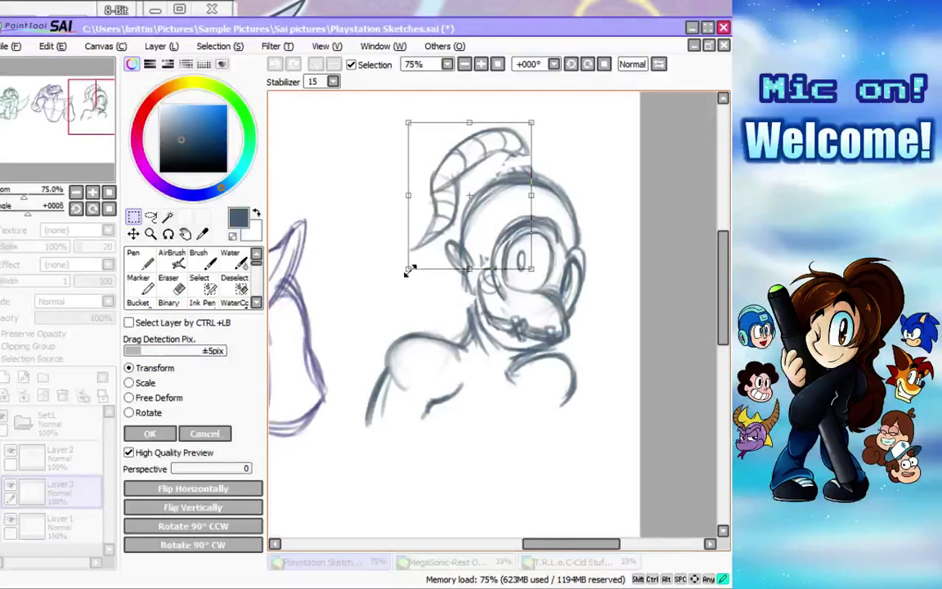
left_click_drag(464, 255, 448, 250)
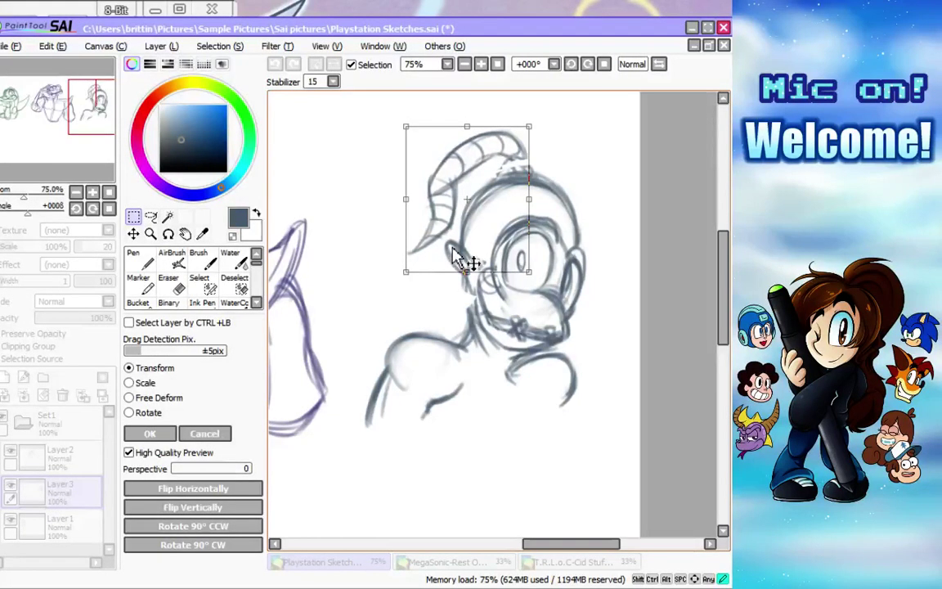
left_click(149, 433)
Erase stray lines inside Abe's cranium with AirBrush size 30, and redraw the back of the head and add forehead spots at size 16.
left_click(172, 260)
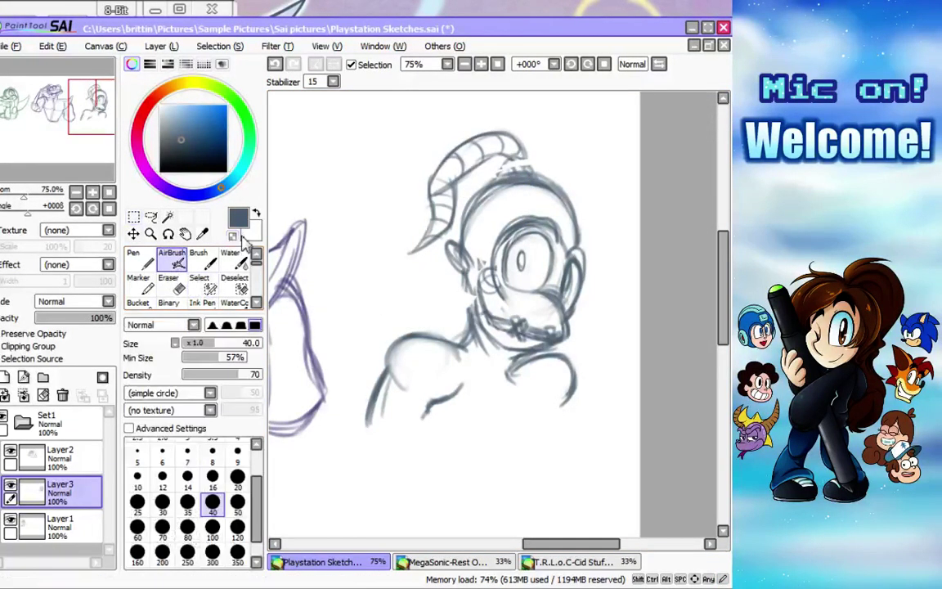
left_click(162, 502)
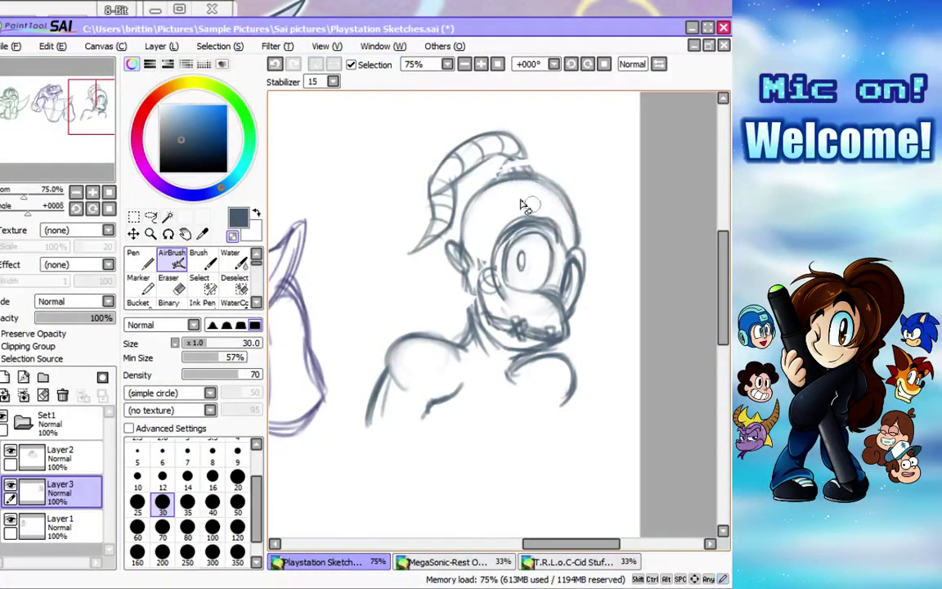
left_click(213, 480)
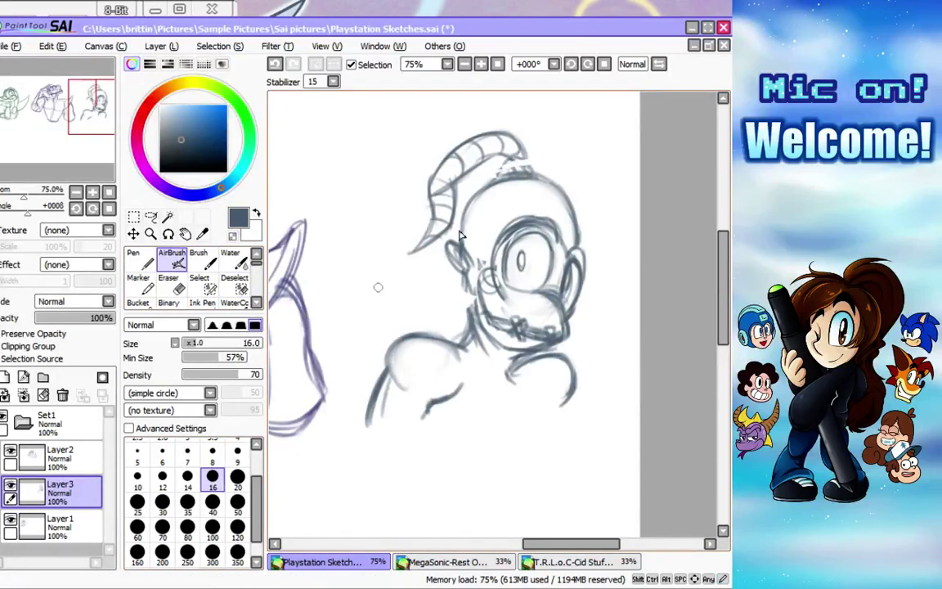
mouse_move(463, 216)
left_mouse_down()
mouse_move(468, 296)
mouse_move(465, 283)
mouse_move(476, 315)
left_mouse_up()
left_click_drag(462, 268, 469, 313)
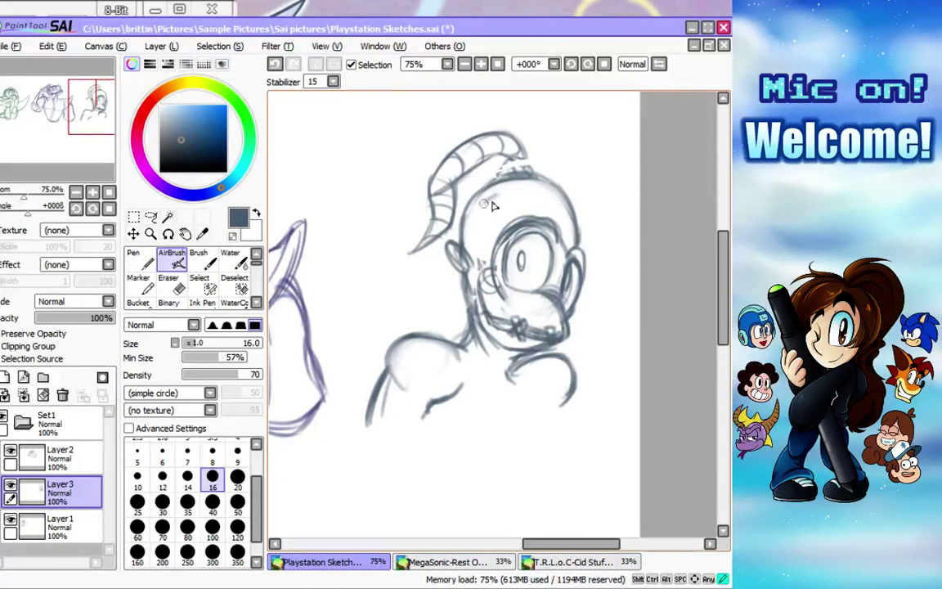
left_click_drag(486, 207, 509, 191)
Select Abe's far ear with the Select brush at size 120, rotate it slightly outward, and narrow its lower end with Free Deform.
left_click(213, 282)
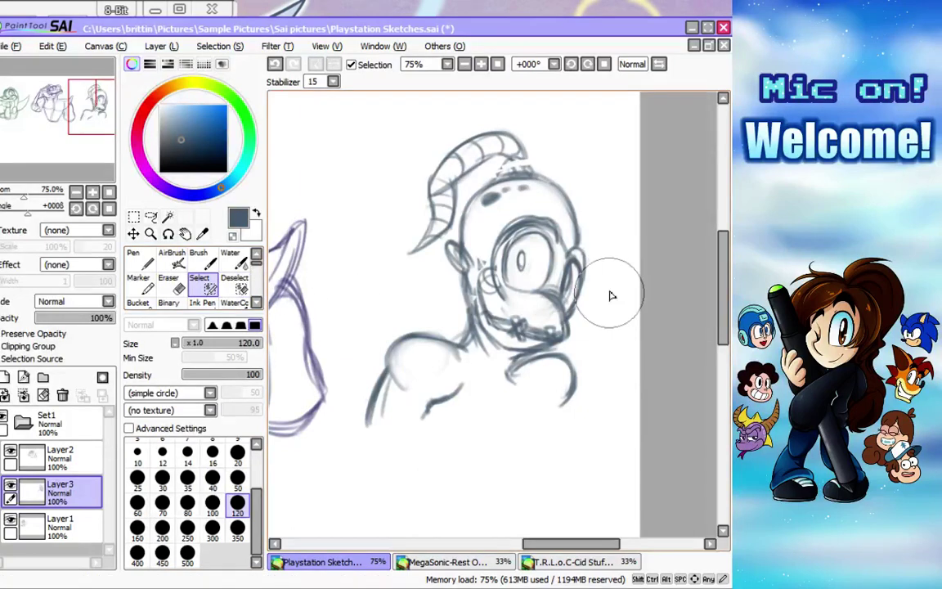
mouse_move(597, 284)
left_mouse_down()
mouse_move(599, 257)
mouse_move(601, 323)
left_mouse_up()
left_click(133, 234)
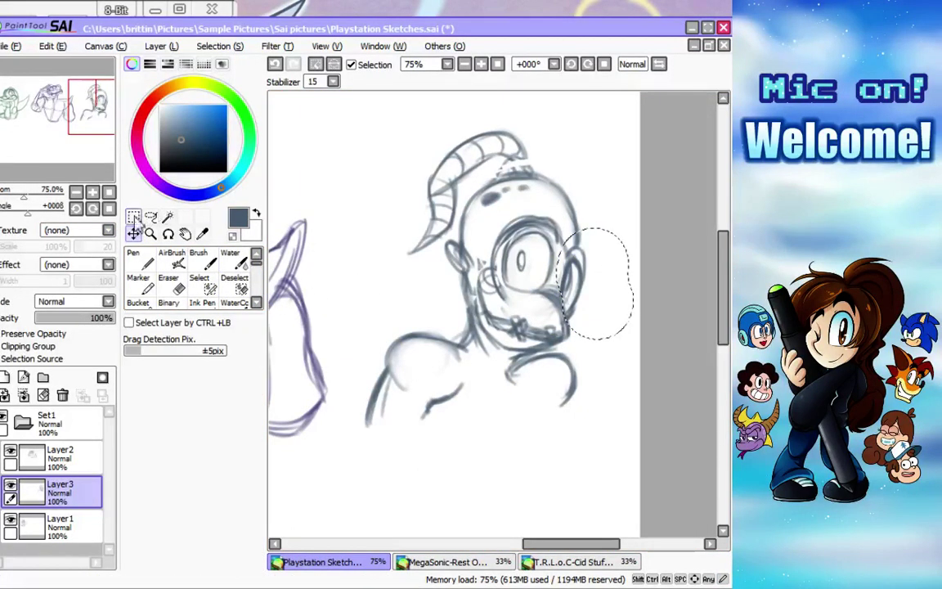
key("ctrl+t")
left_click_drag(589, 233, 592, 236)
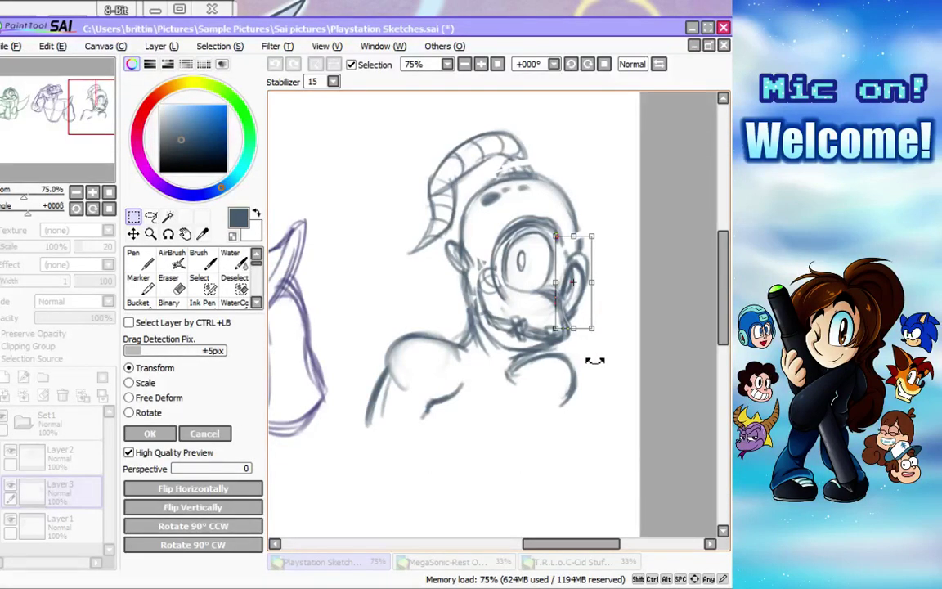
key("Return")
left_click_drag(597, 360, 599, 309)
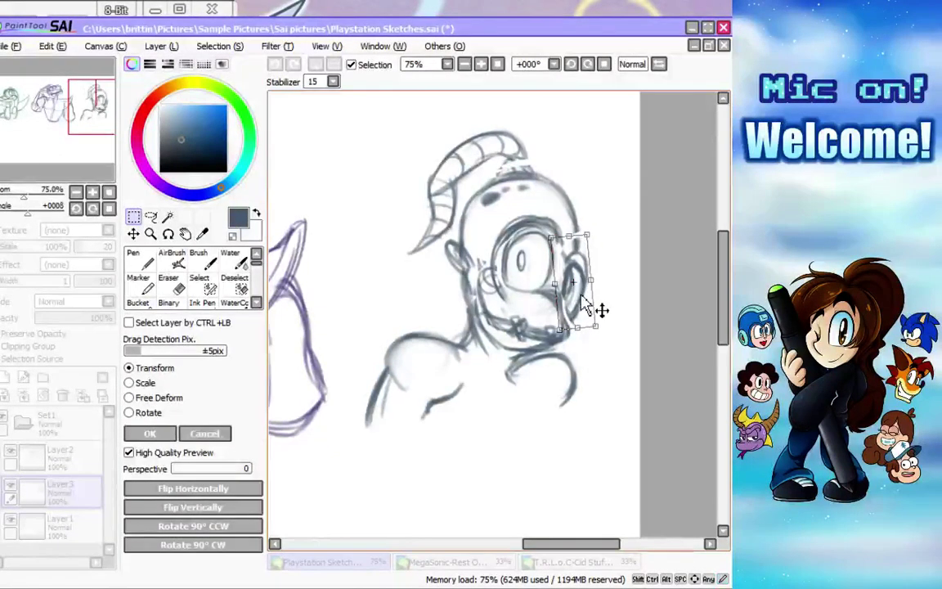
left_click(156, 398)
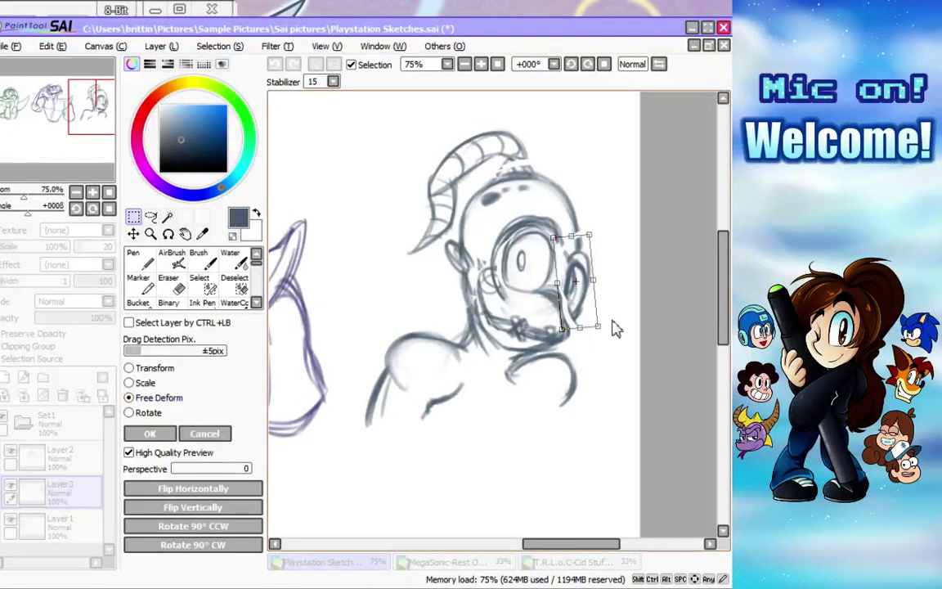
left_click_drag(601, 330, 597, 329)
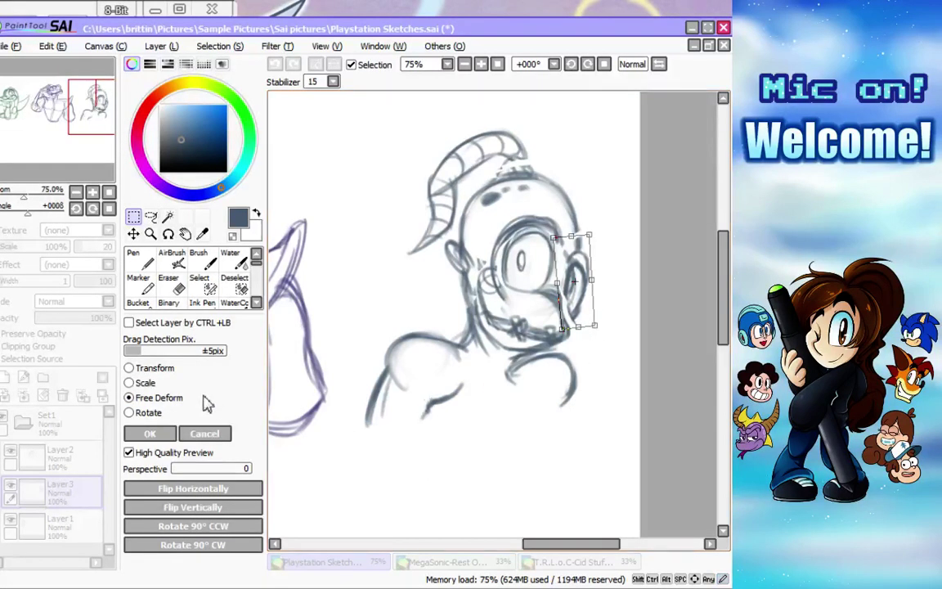
key("Return")
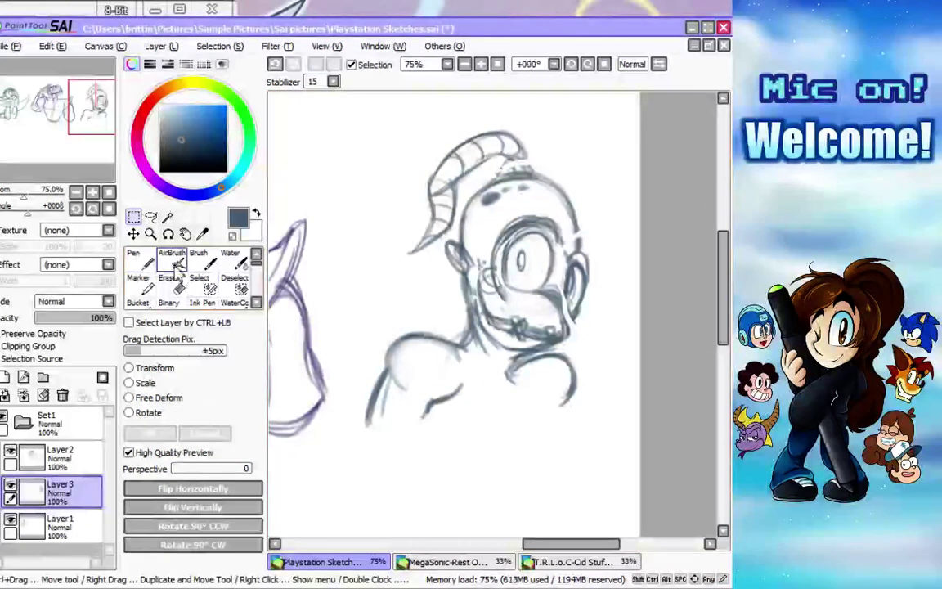
Redraw the far side of Abe's cranium with AirBrush size 12 in mirrored view, erase strays at 35, and sketch the topknot base at 9.
left_click(174, 268)
left_click(162, 480)
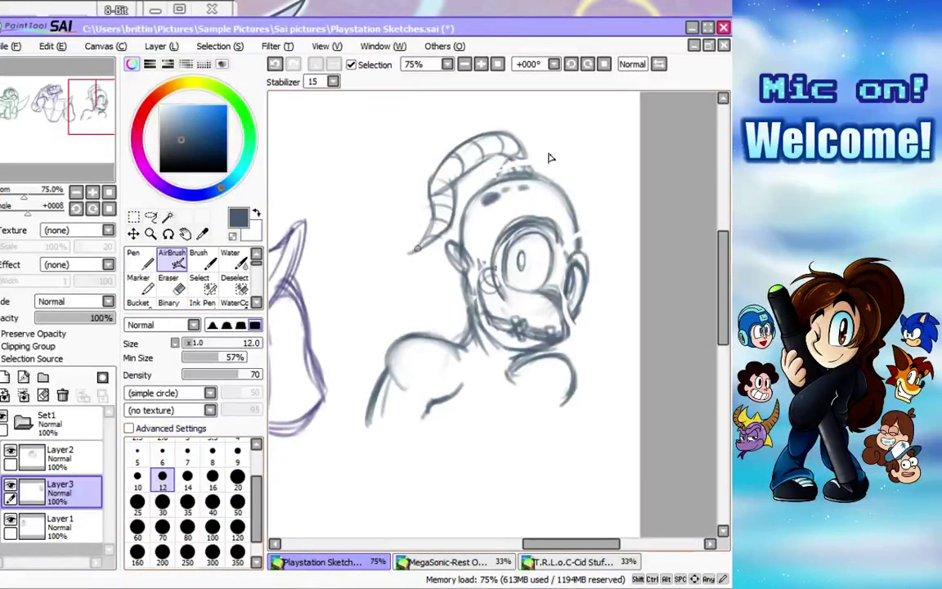
left_click(658, 65)
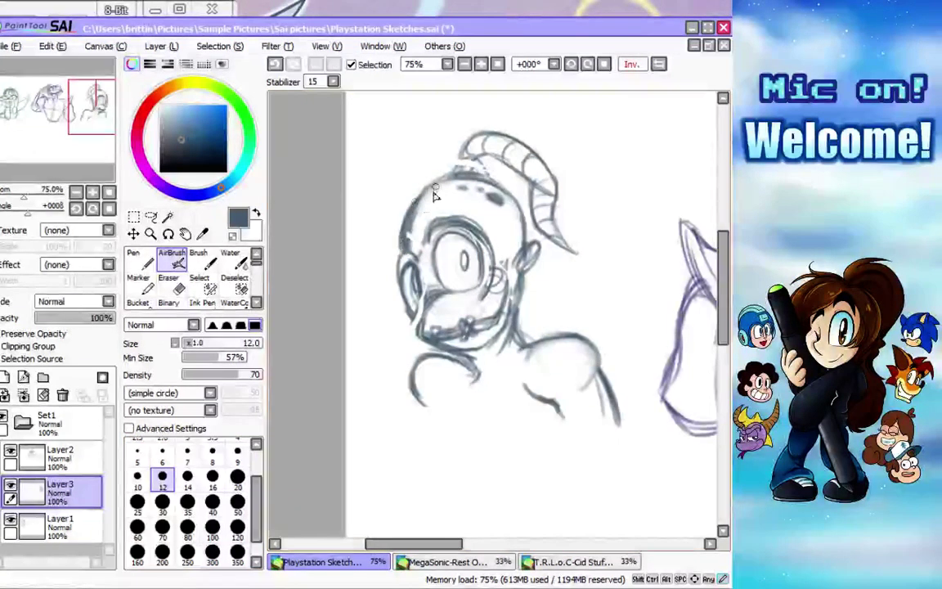
left_click(187, 502)
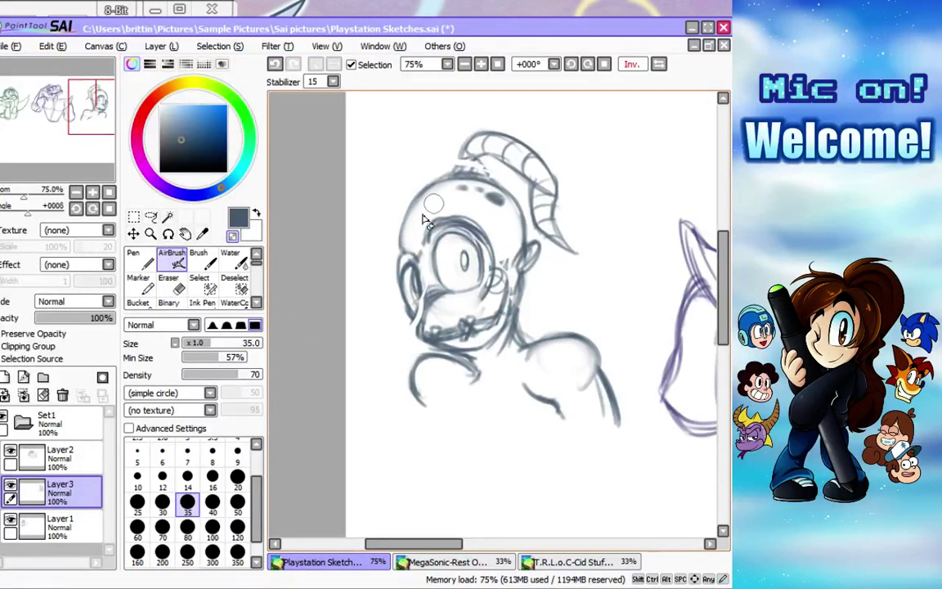
left_click(237, 450)
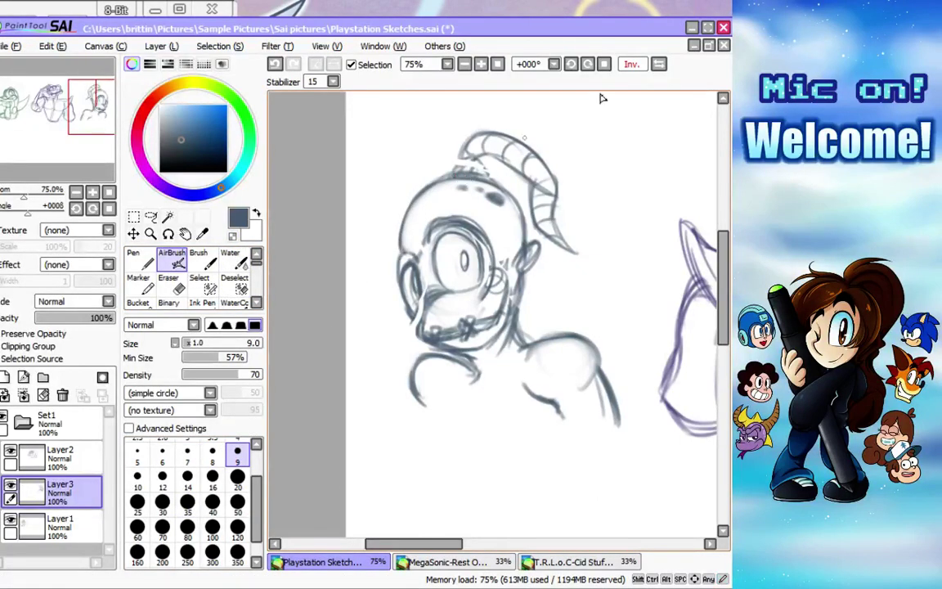
left_click(659, 65)
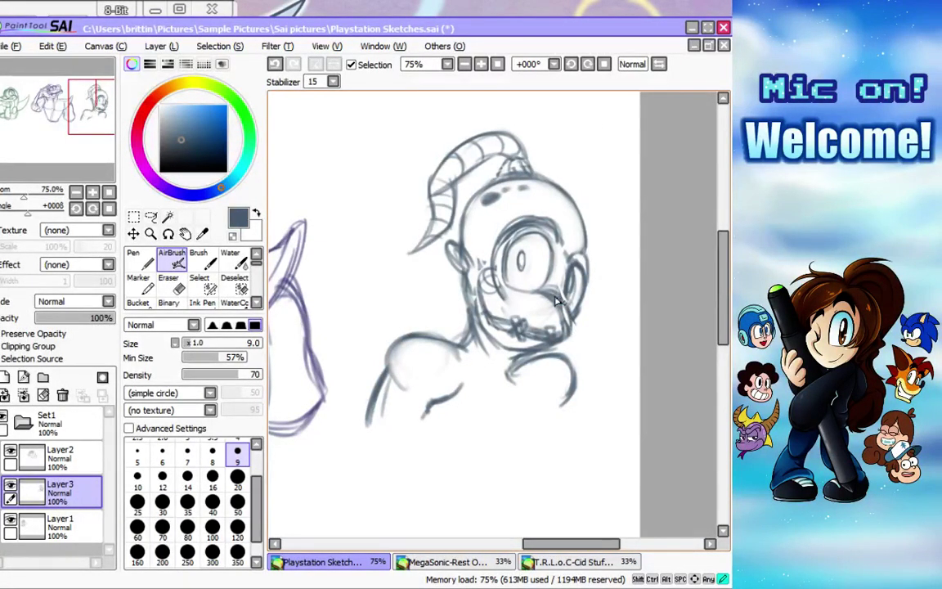
Sketch the far cheek line beside Abe's mouth with AirBrush size 9 and clean up with the transparent color at size 40.
left_click_drag(566, 294, 577, 316)
left_click(233, 237)
left_click(211, 502)
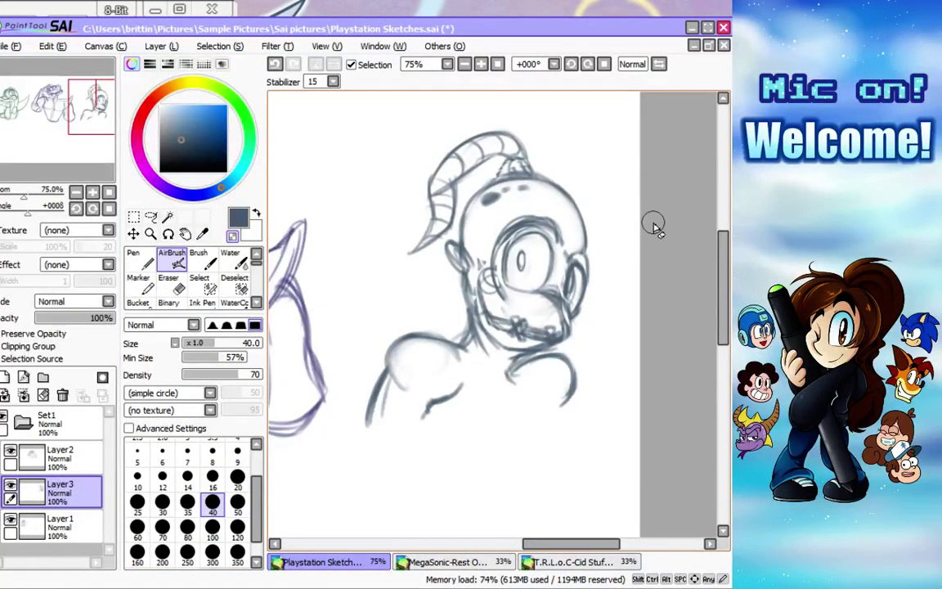
Erase the inner line of Abe's near upper arm using AirBrush size 40 with the transparent color.
scroll(655, 227, "down", 3)
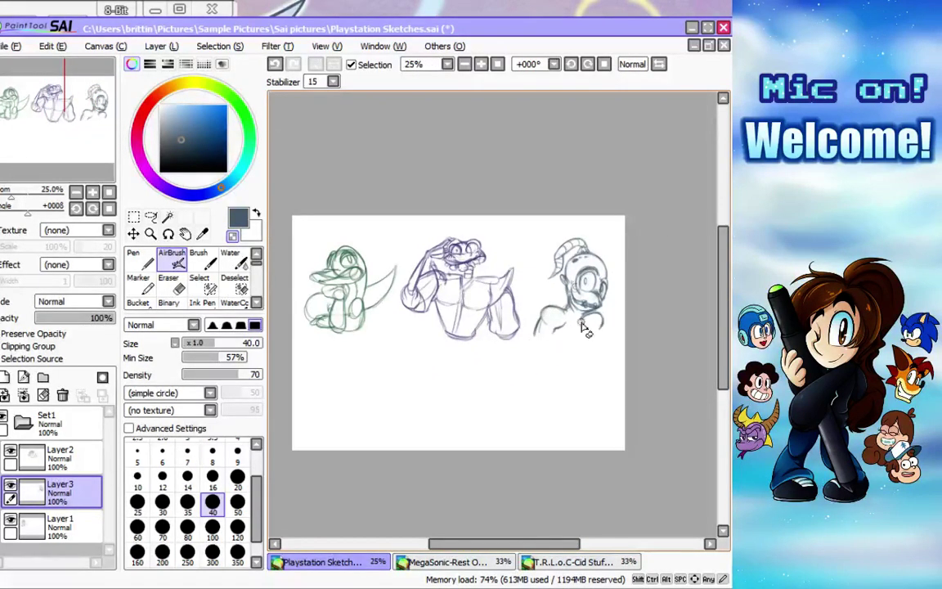
scroll(594, 327, "up", 2)
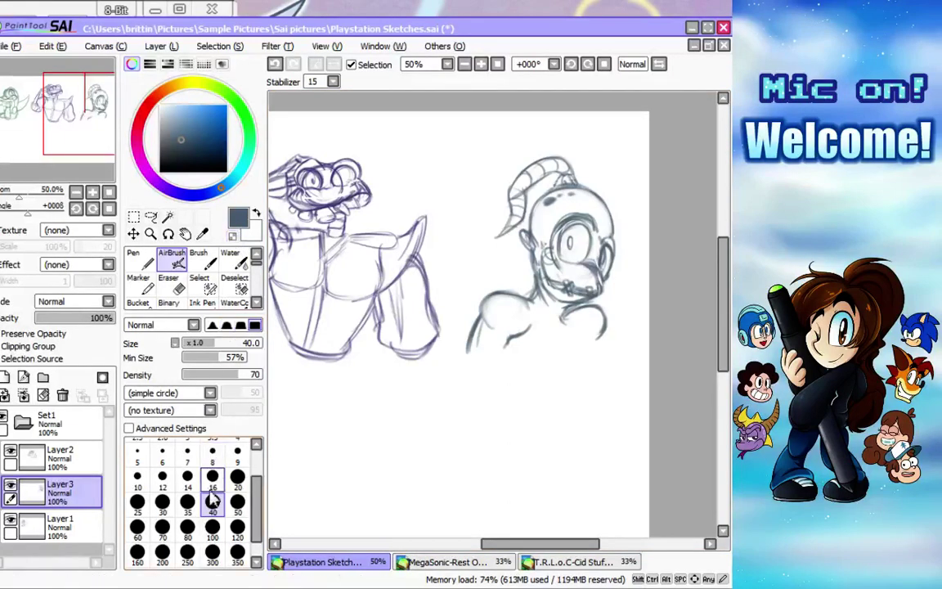
left_click(151, 236)
left_click(585, 327)
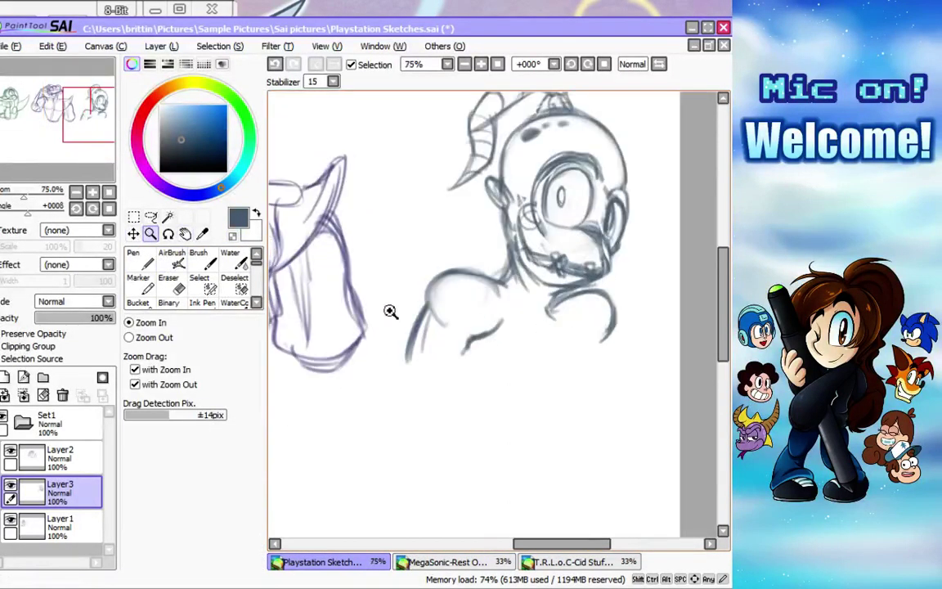
left_click(172, 260)
left_click(213, 503)
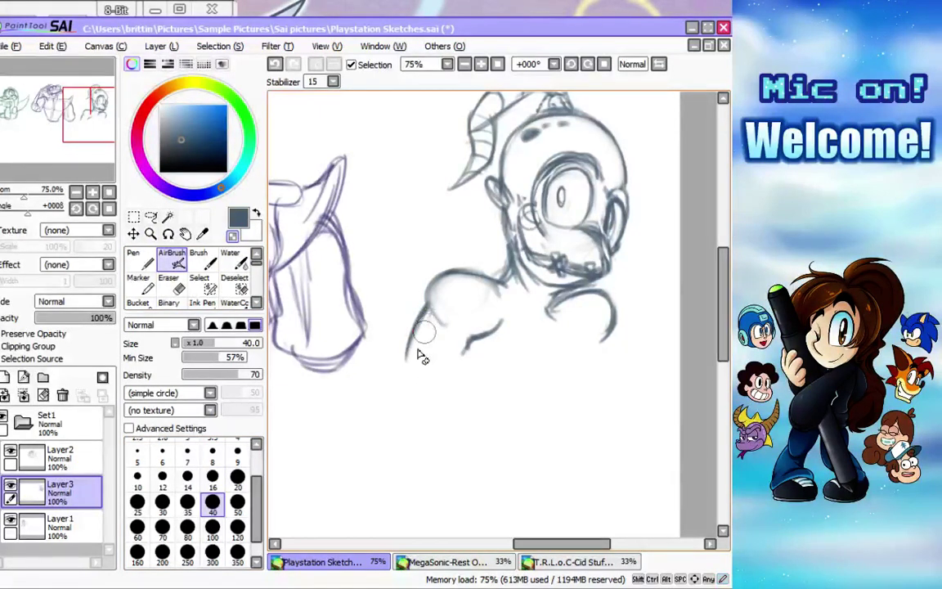
Sketch curved lower chest contours on both sides of Abe's torso with AirBrush size 16.
left_click(213, 487)
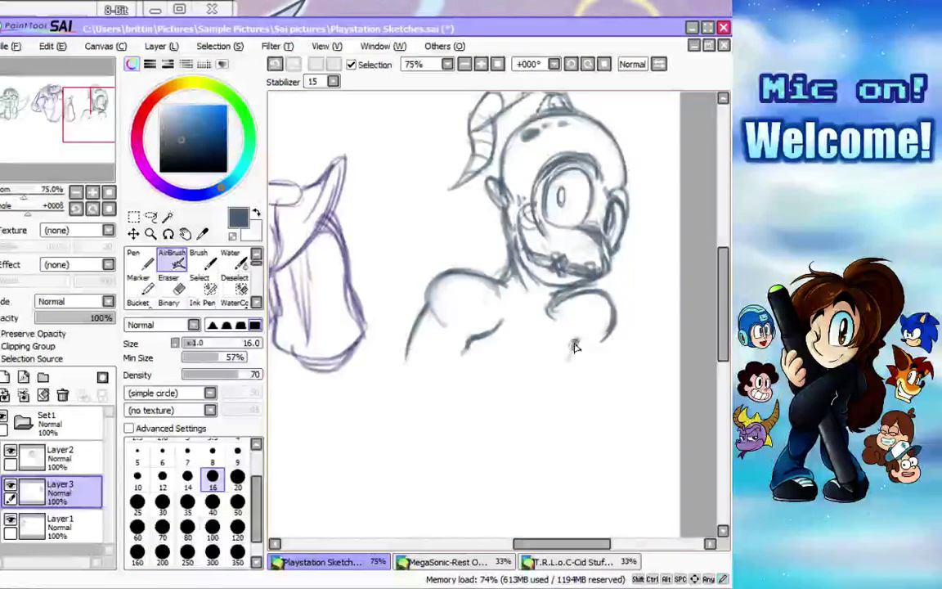
left_click_drag(575, 342, 545, 373)
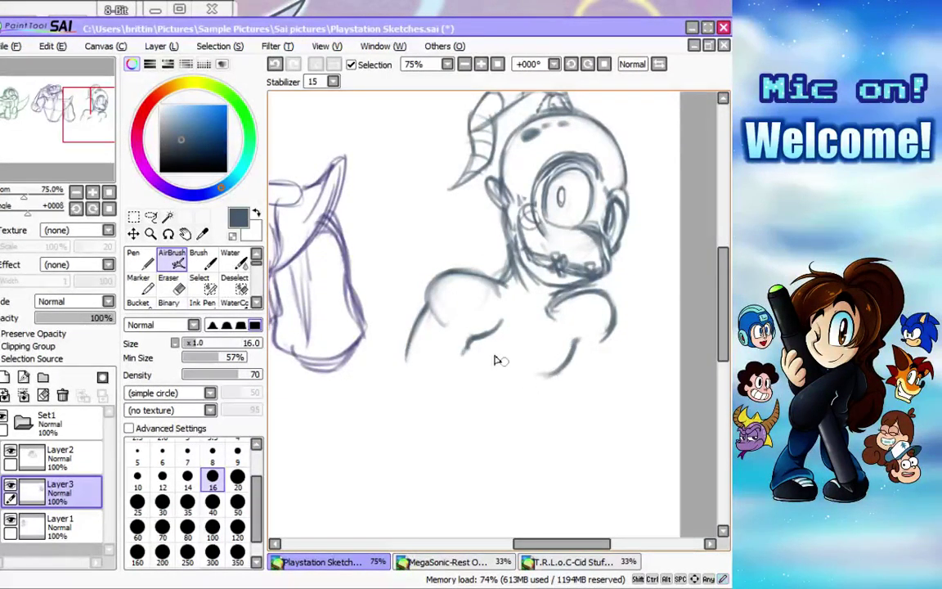
left_click_drag(472, 363, 516, 374)
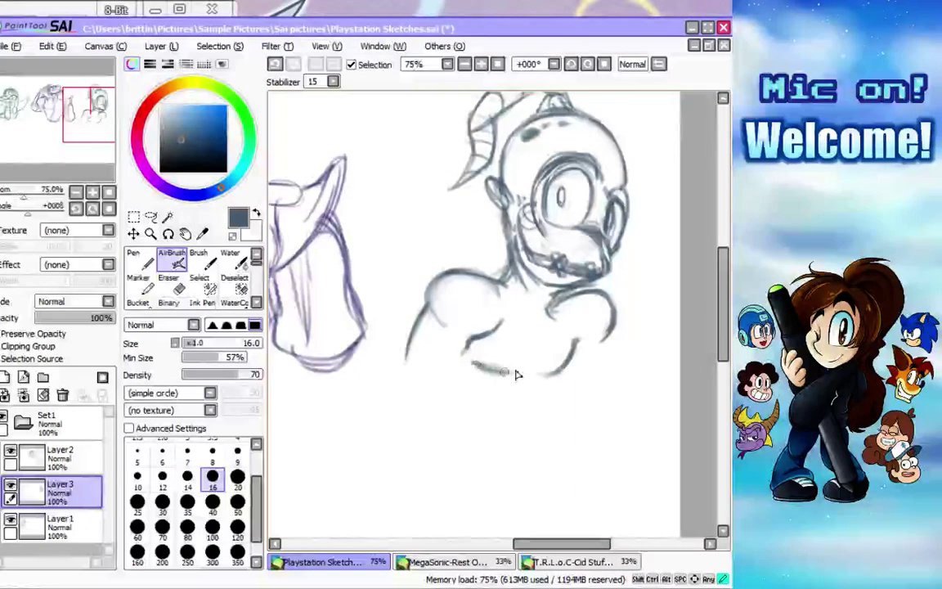
Draw the outer line of Abe's far arm and light strokes on his near temple with AirBrush size 9.
left_click(237, 453)
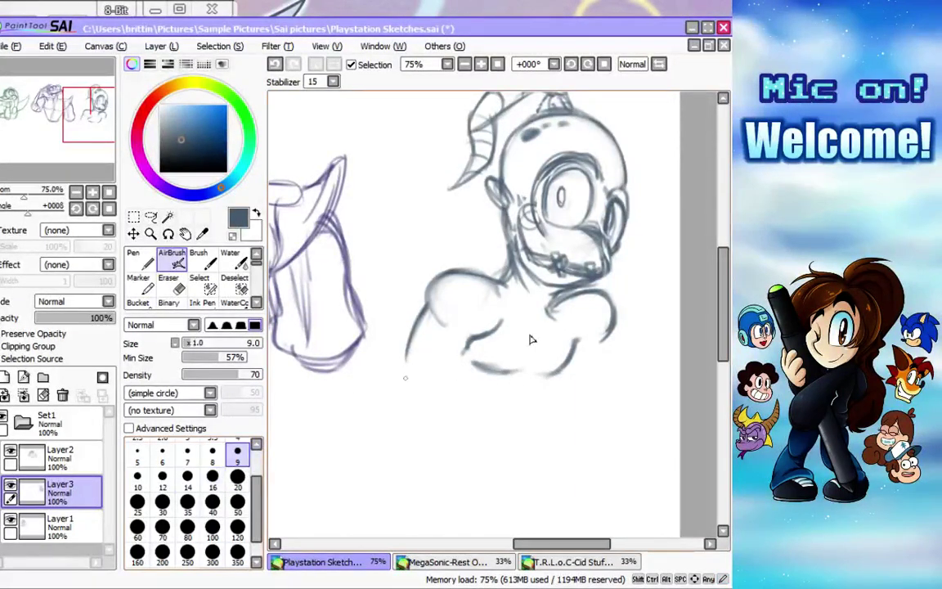
left_click_drag(605, 337, 586, 369)
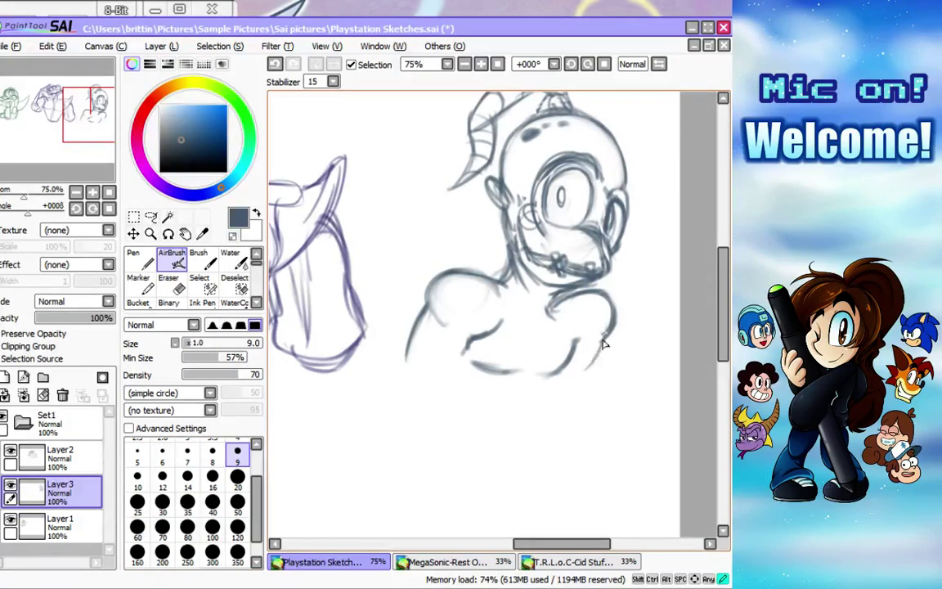
scroll(655, 299, "down", 4)
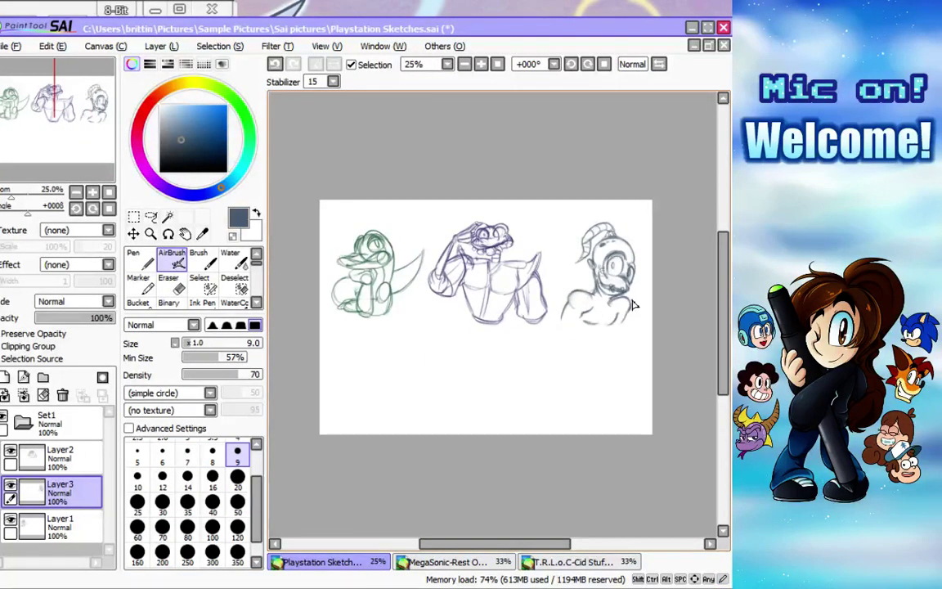
scroll(633, 303, "up", 3)
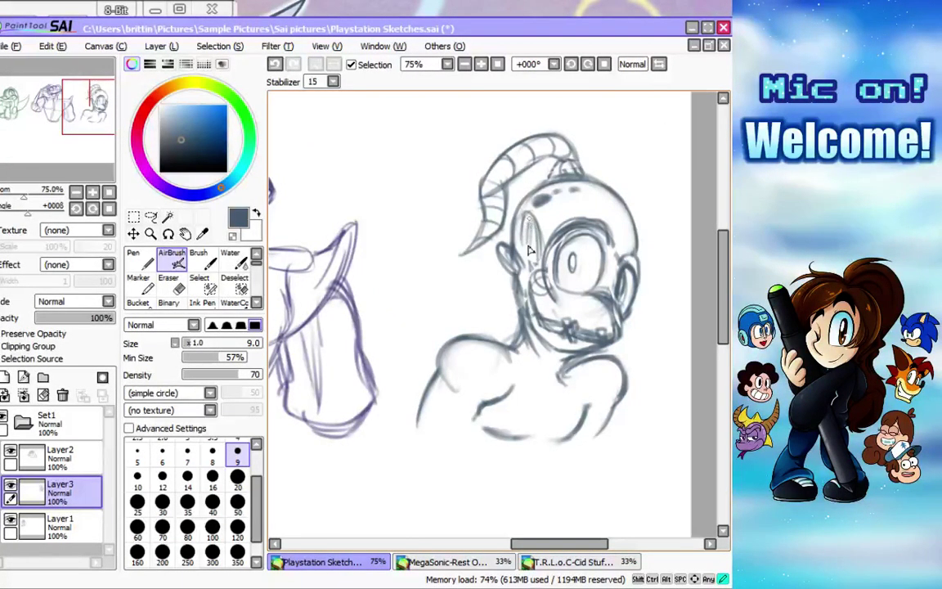
Select Abe's ponytail and upper cranium, stretch them slightly upward with Transform, and retouch the topknot base with the AirBrush at size 9.
left_click(200, 282)
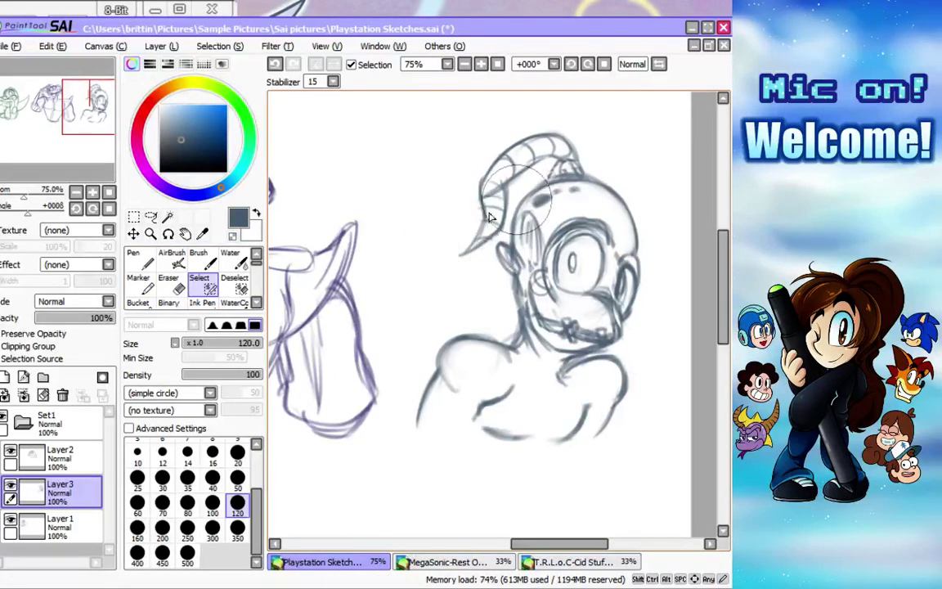
left_click(468, 223)
mouse_move(484, 199)
left_mouse_down()
mouse_move(526, 154)
mouse_move(647, 194)
mouse_move(599, 148)
mouse_move(500, 172)
mouse_move(538, 162)
left_mouse_up()
left_click(235, 282)
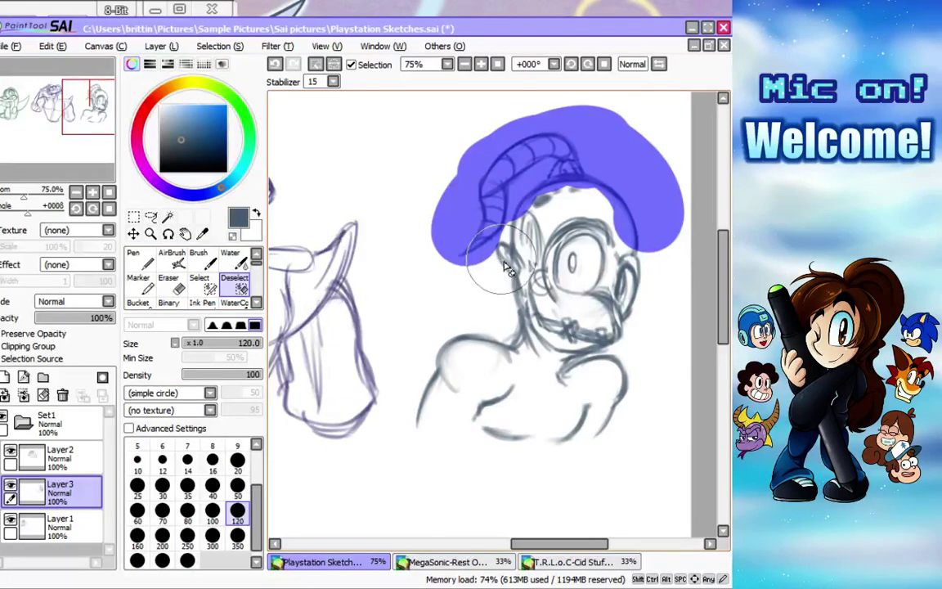
mouse_move(530, 254)
left_mouse_down()
mouse_move(490, 208)
mouse_move(511, 193)
mouse_move(540, 197)
mouse_move(577, 227)
left_mouse_up()
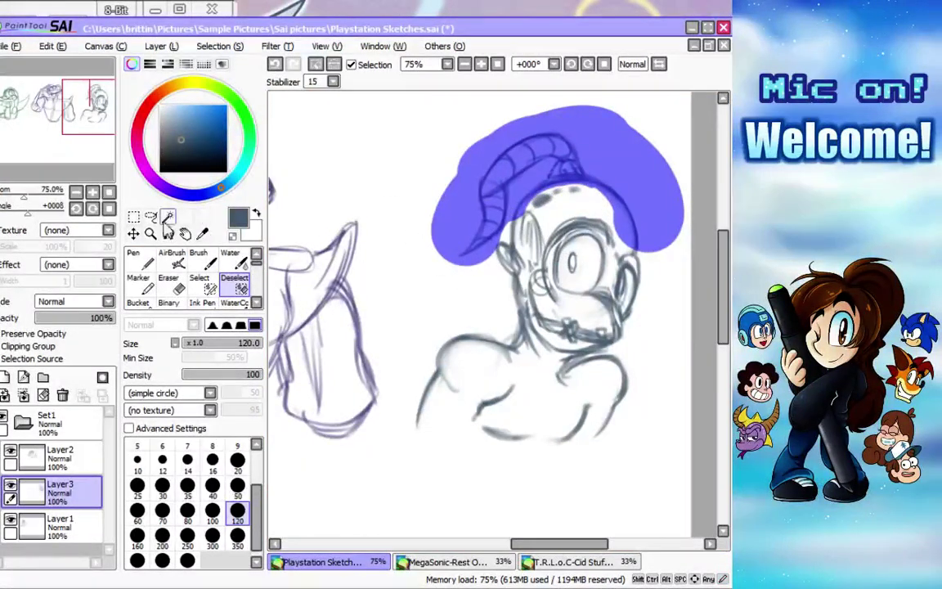
left_click(134, 216)
left_click(130, 368)
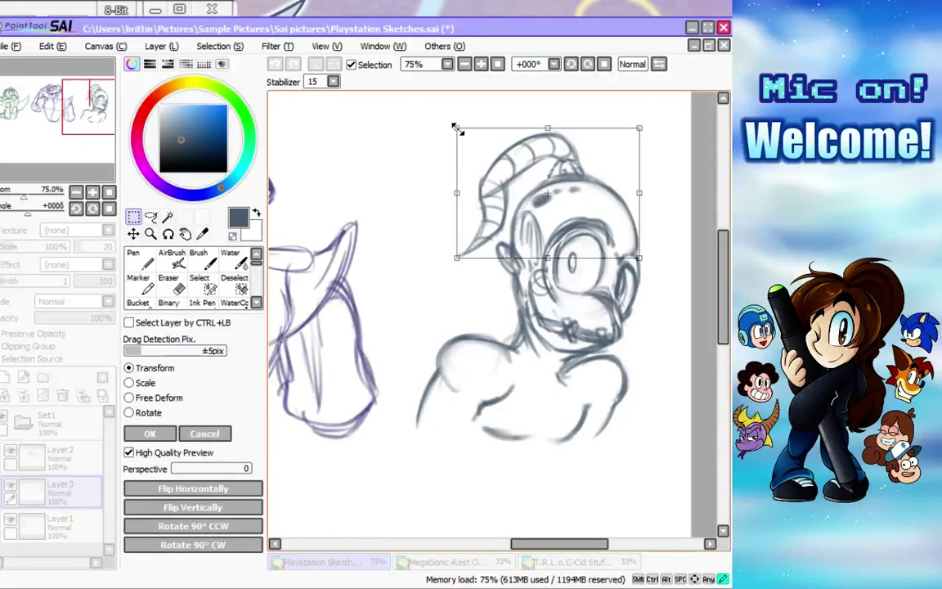
left_click_drag(457, 129, 458, 121)
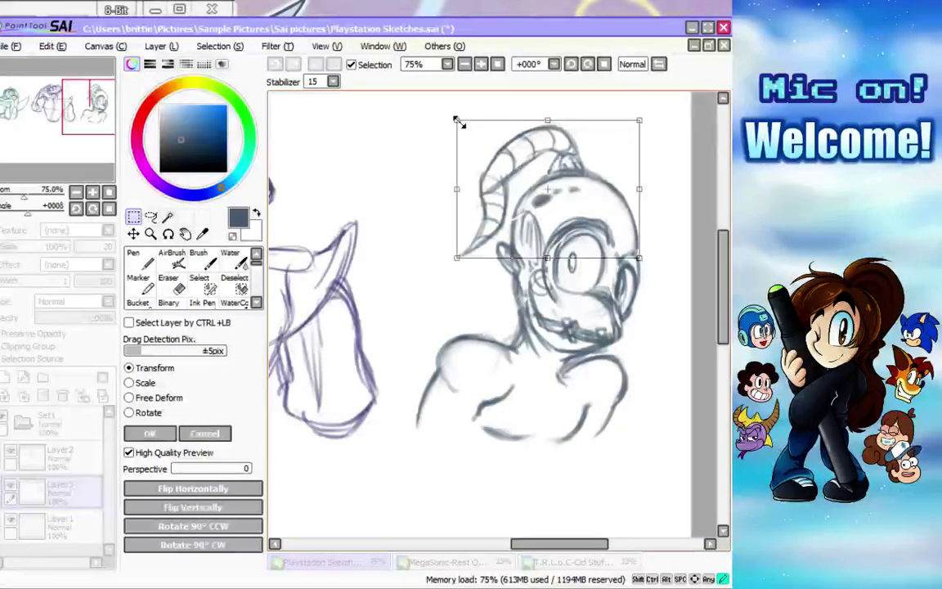
left_click(141, 433)
left_click(172, 258)
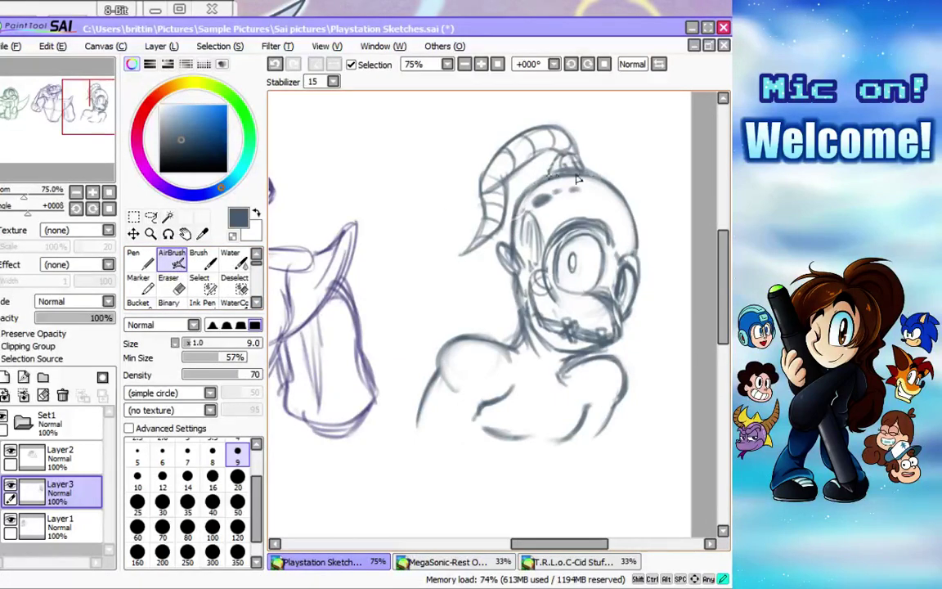
Scale the whole Abe bust down slightly with Transform, reposition it beside Sir Daniel Fortesque, and save the drawing.
scroll(600, 191, "down", 3)
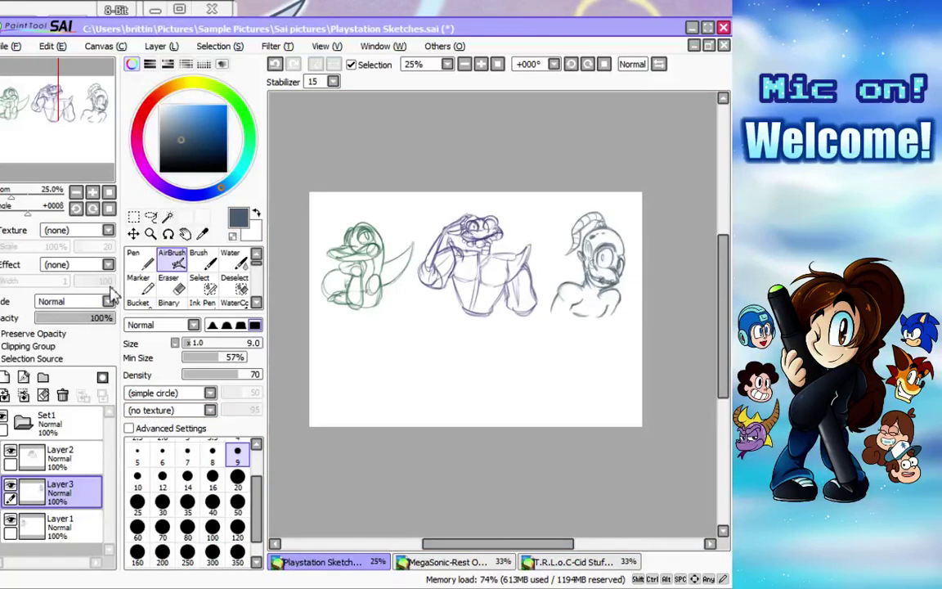
left_click(134, 216)
key("ctrl+t")
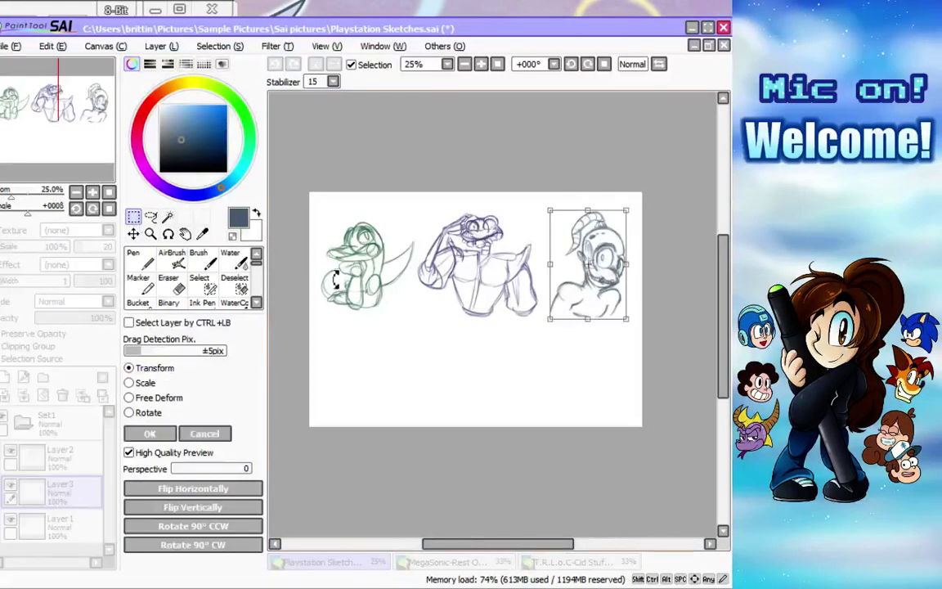
left_click_drag(631, 213, 624, 218)
left_click_drag(601, 260, 602, 271)
left_click(147, 434)
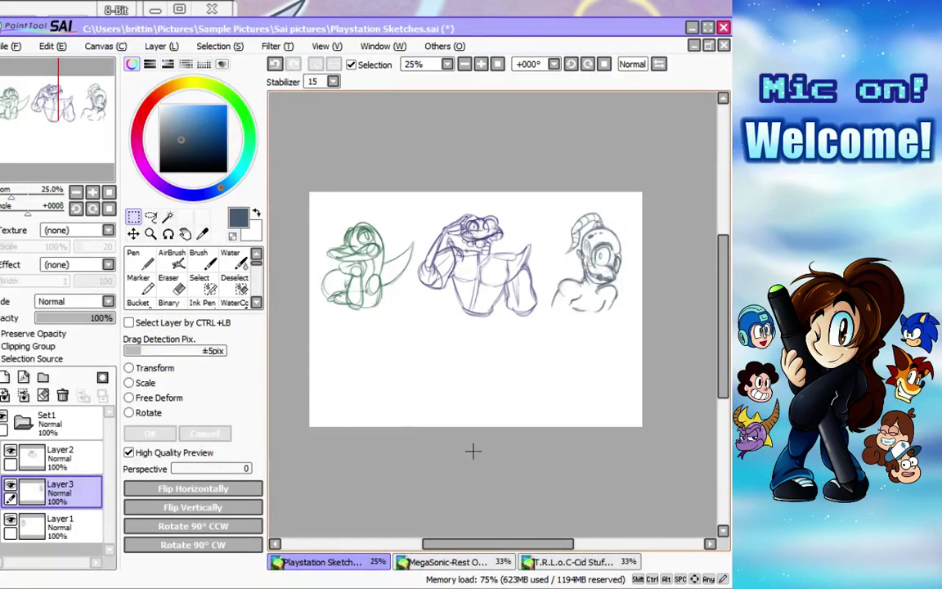
left_click(11, 46)
left_click(25, 136)
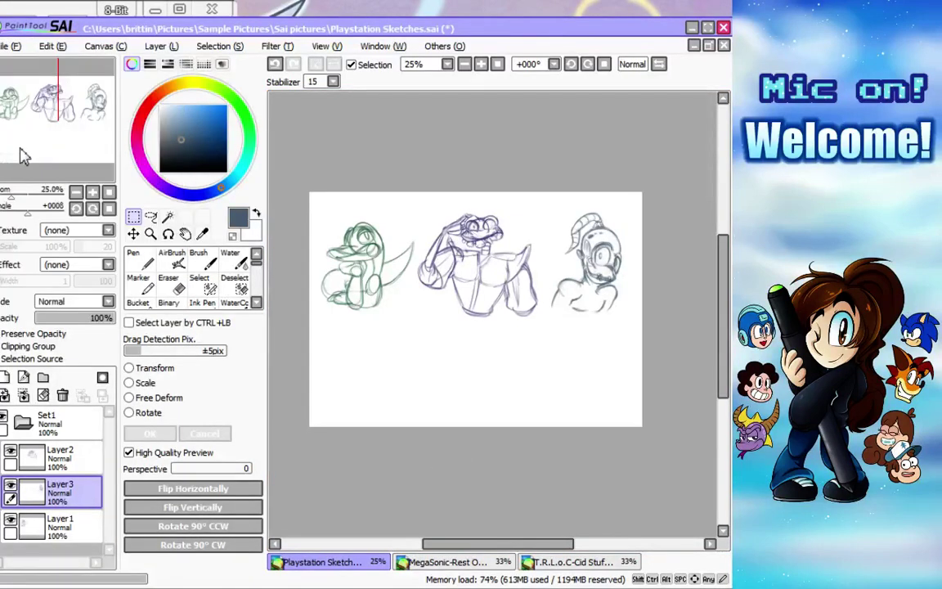